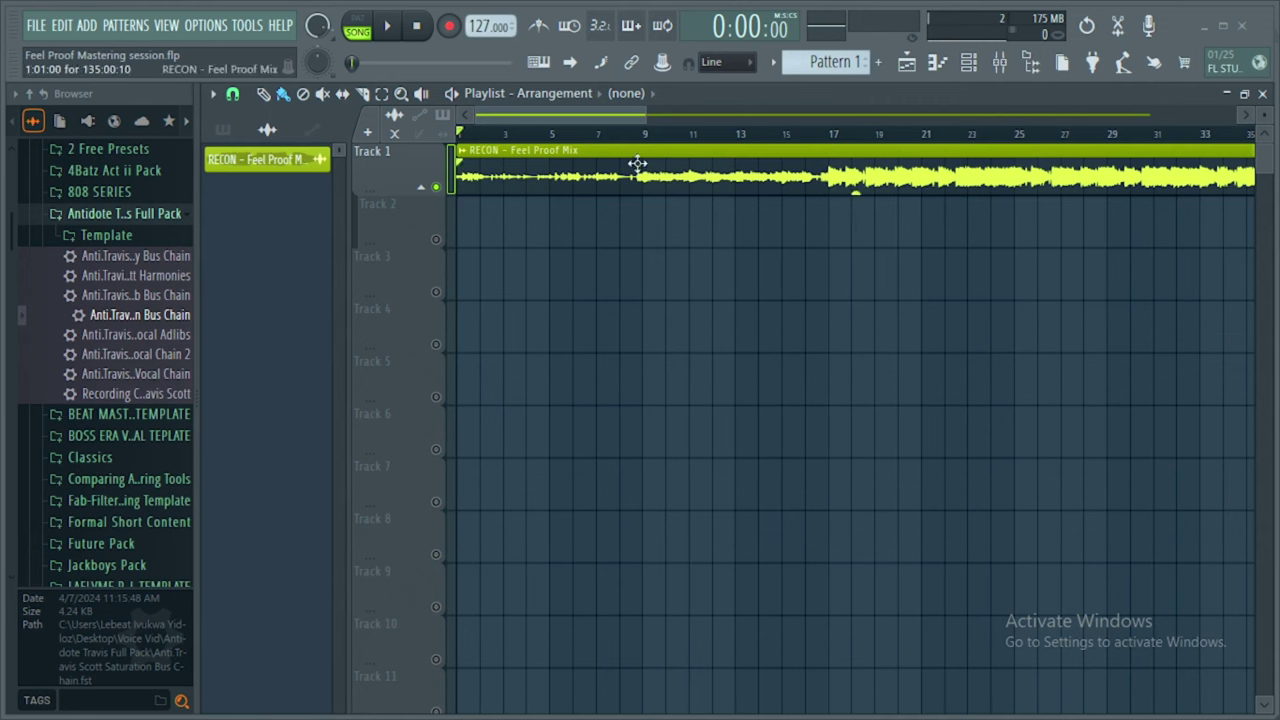
# Play the RECON - Feel Proof Mix from its start and raise the listening volume.
pyautogui.moveTo(643, 104); pyautogui.dragTo(815, 104)
pyautogui.press('space')
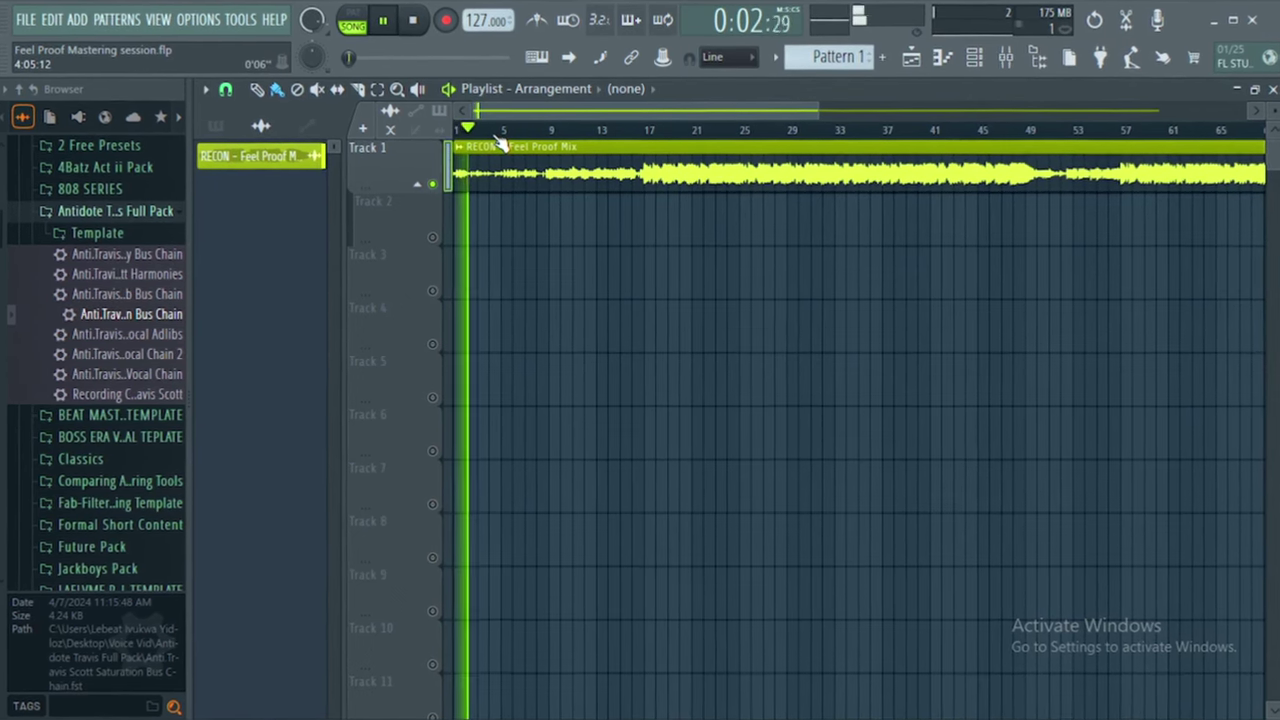
pyautogui.press('XF86AudioRaiseVolume')
pyautogui.press('XF86AudioRaiseVolume')
pyautogui.press('XF86AudioRaiseVolume')
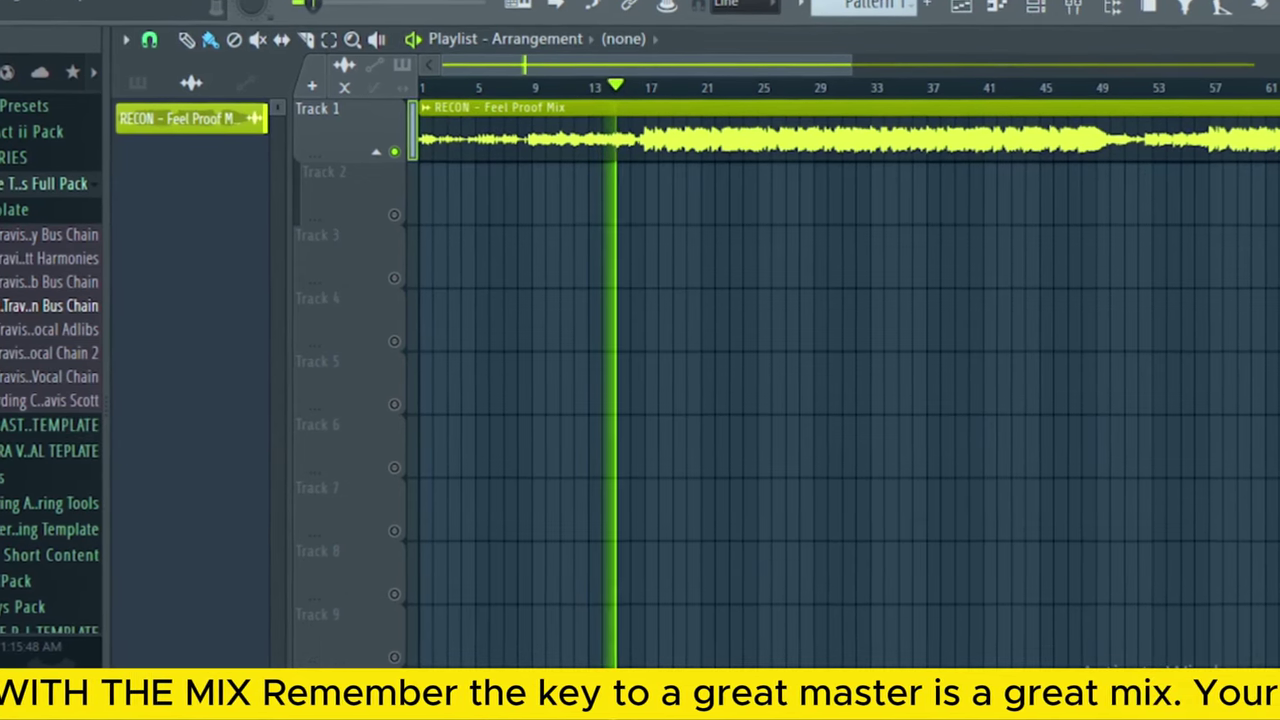
# Hide the browser and enlarge Track 1's height so the mix waveform is easier to see.
pyautogui.click(1115, 9)
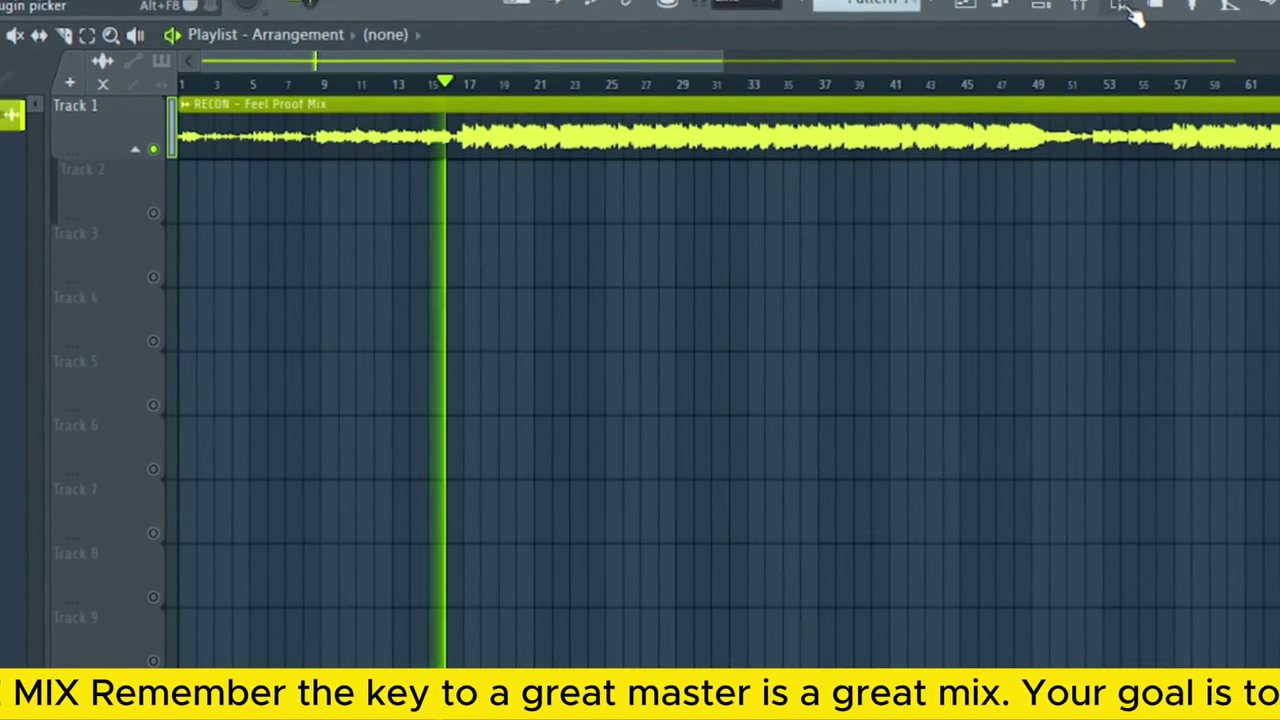
pyautogui.moveTo(125, 163); pyautogui.dragTo(121, 260)
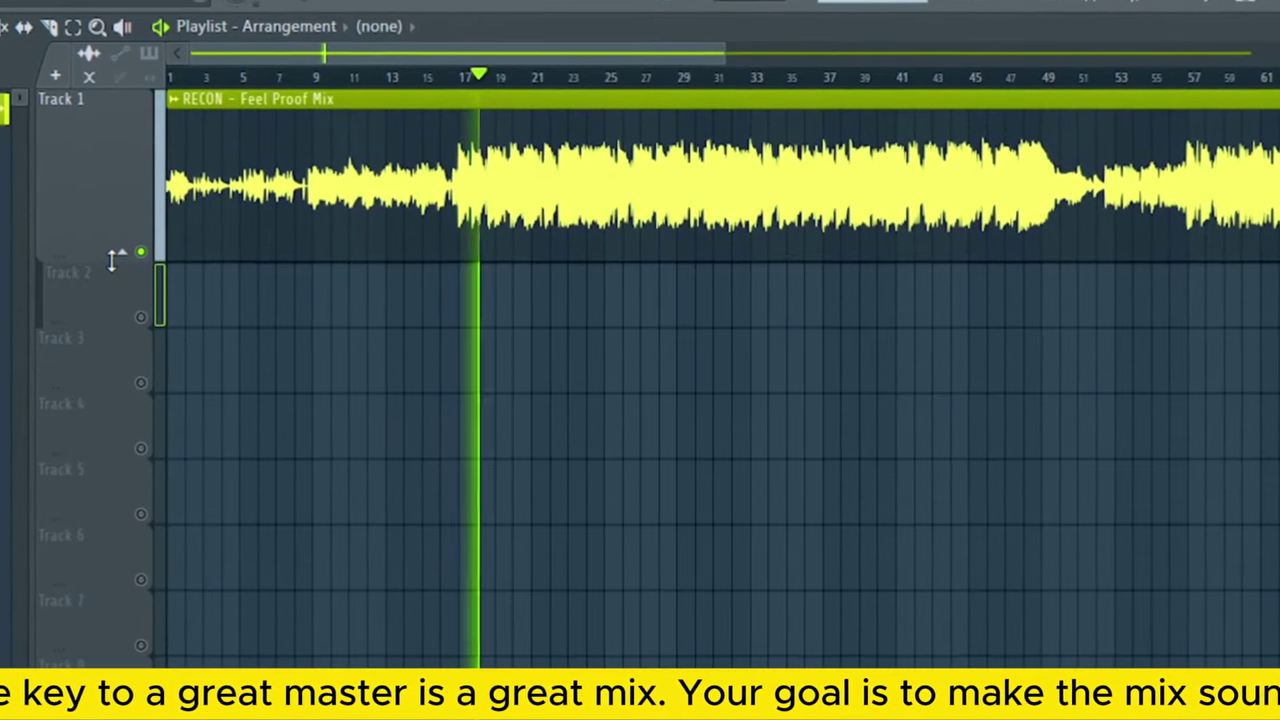
pyautogui.moveTo(725, 51); pyautogui.dragTo(829, 48)
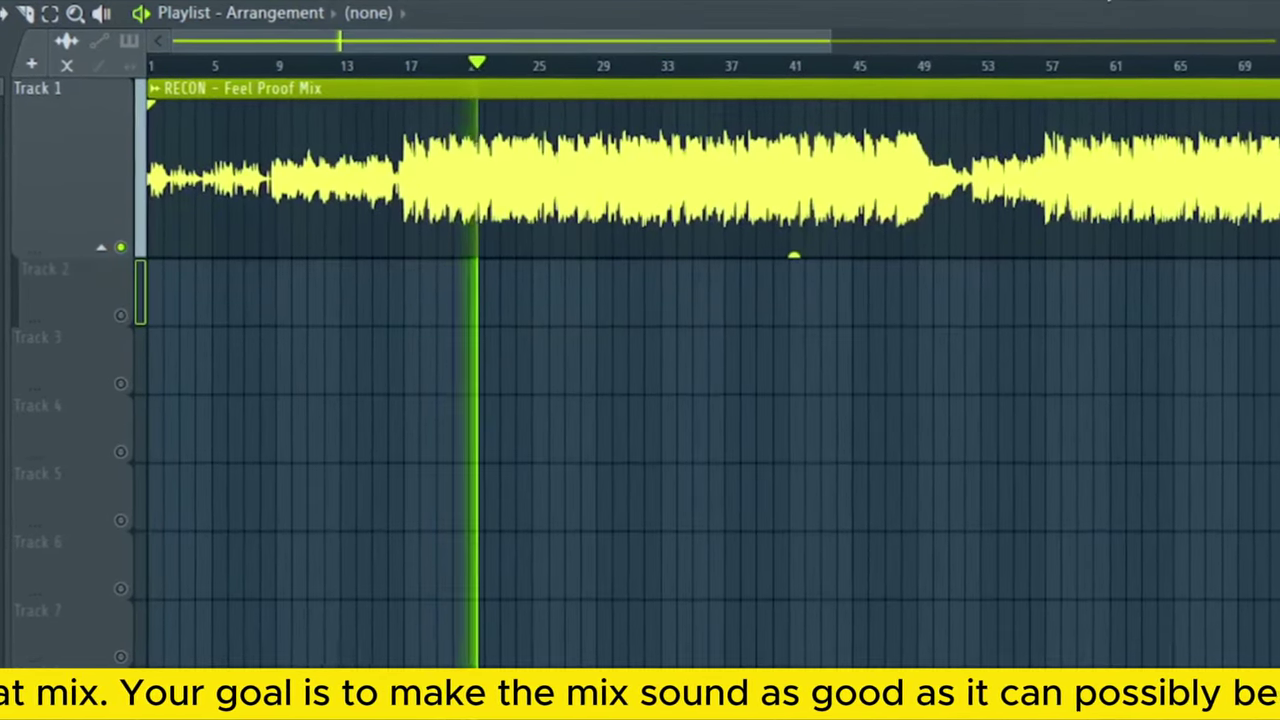
# Rename mixer Insert 2 as MASTER CHAIN and give it a yellow-green colour.
pyautogui.press('F9')
pyautogui.click(114, 290)
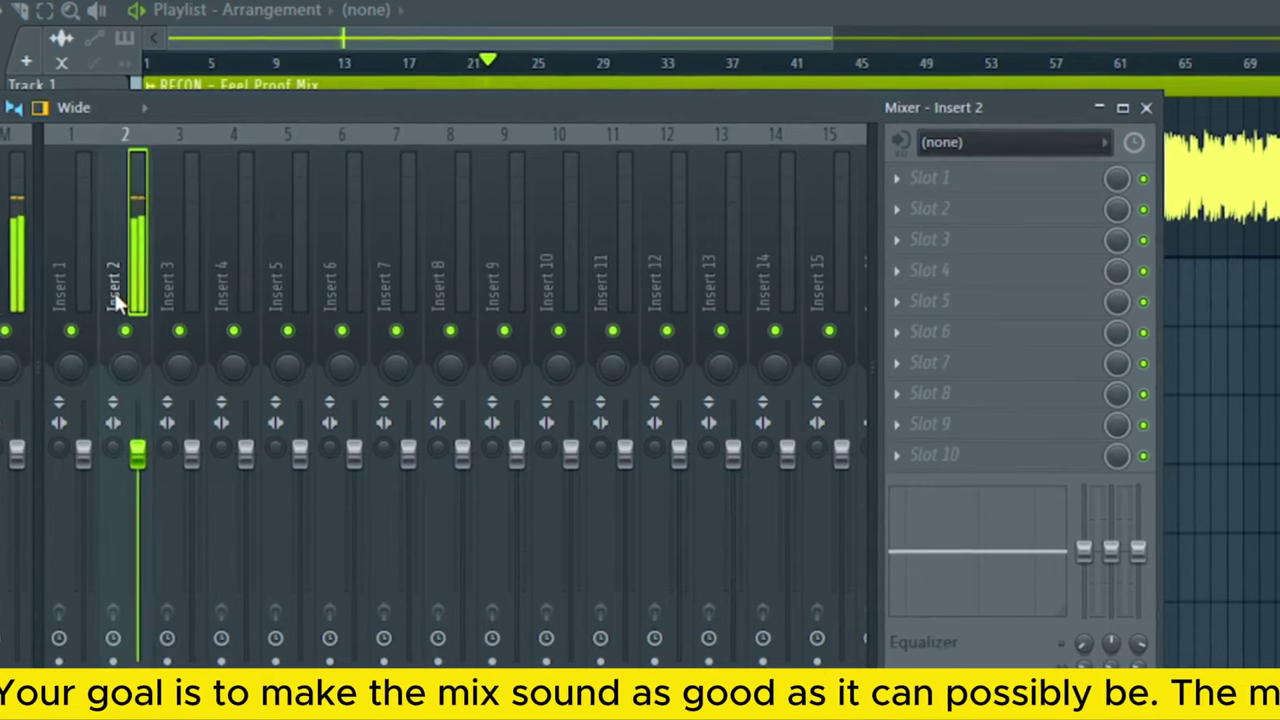
pyautogui.rightClick(114, 290)
pyautogui.click(300, 74)
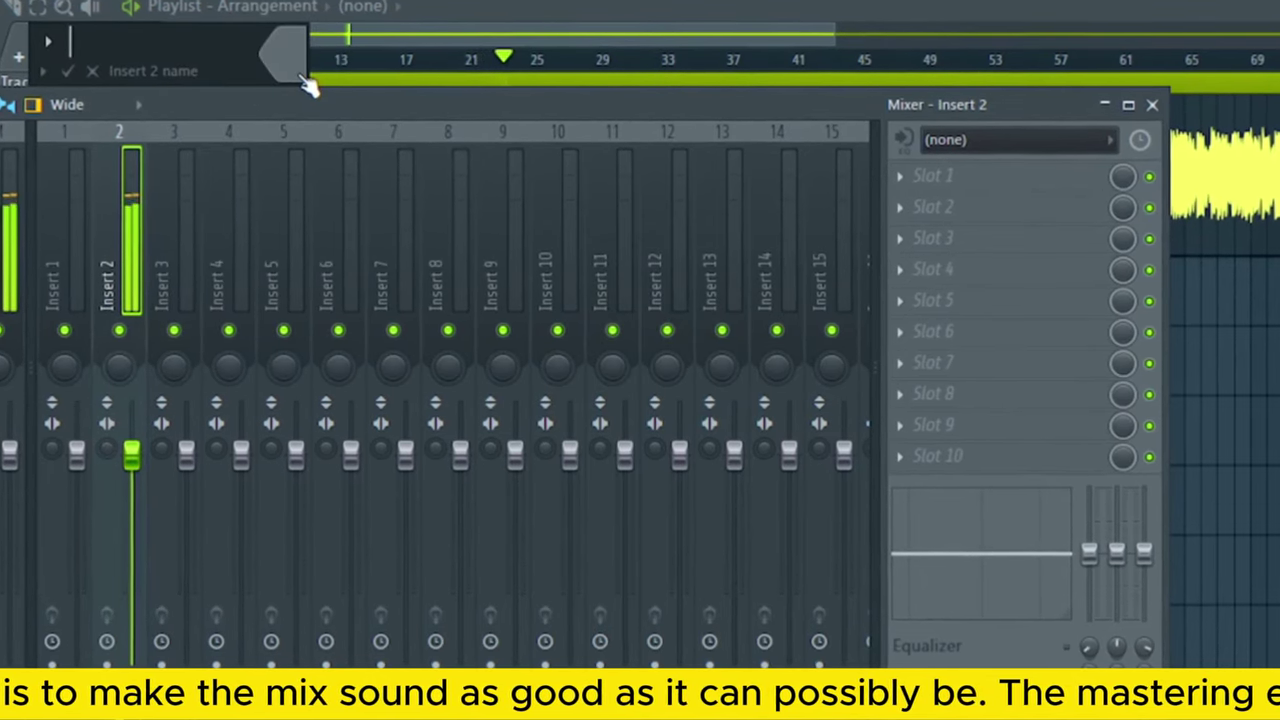
pyautogui.write('m')
pyautogui.press('BackSpace')
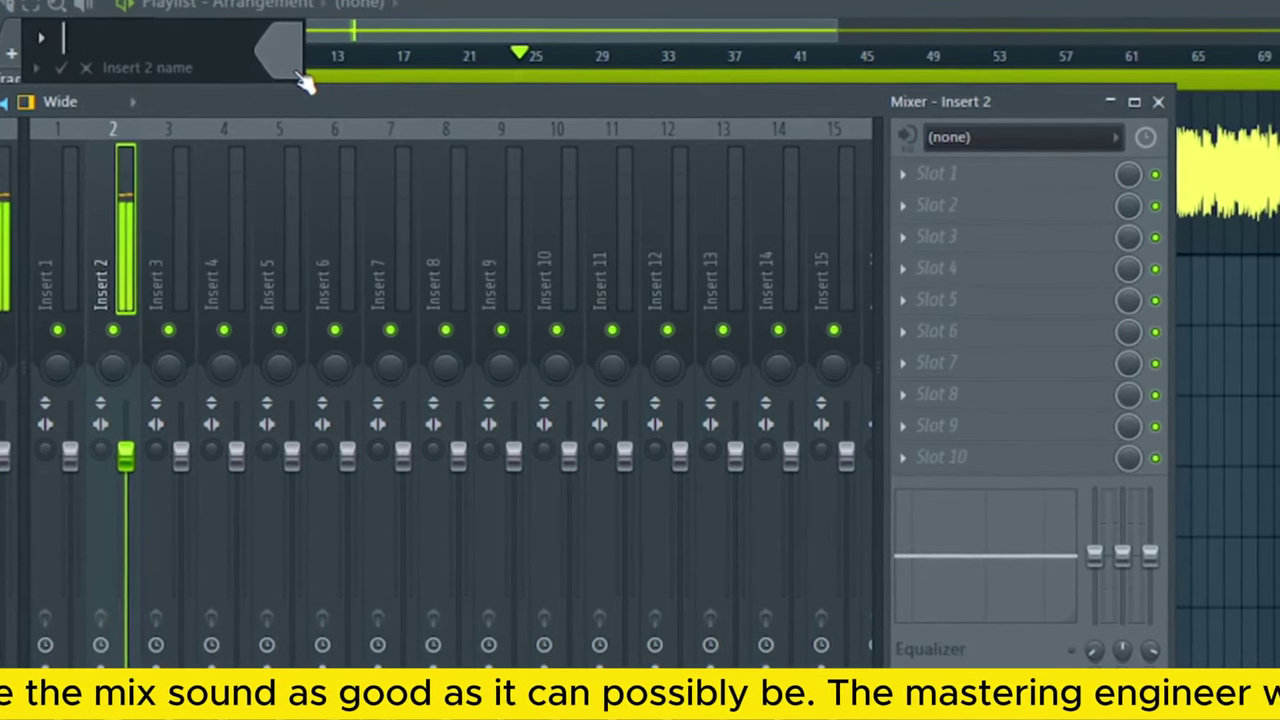
pyautogui.write('MASTER ')
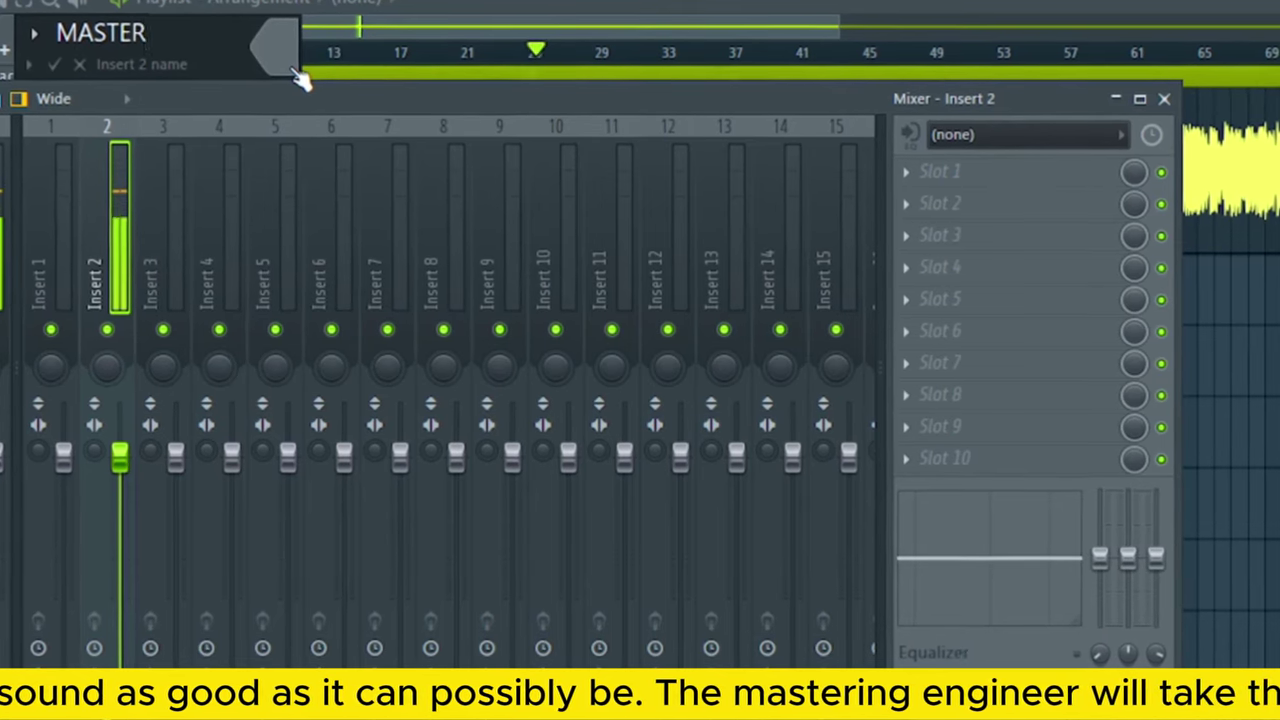
pyautogui.write('CHAIN')
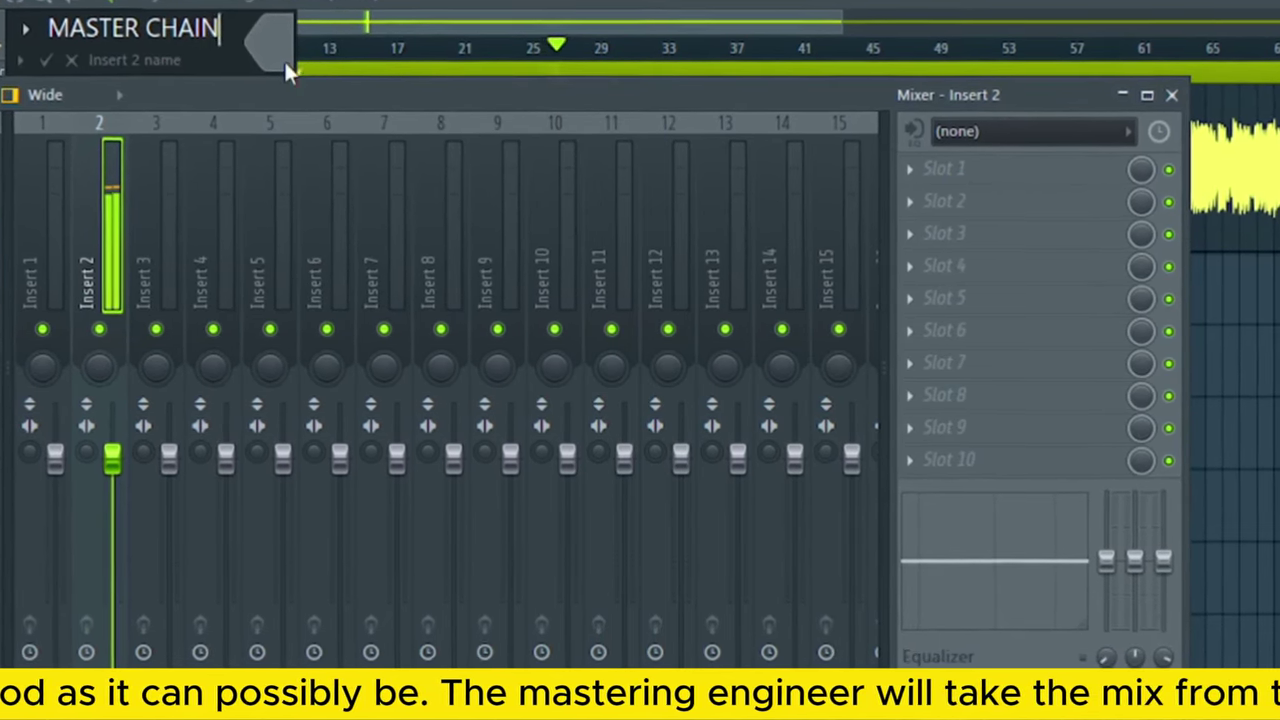
pyautogui.click(285, 68)
pyautogui.click(578, 236)
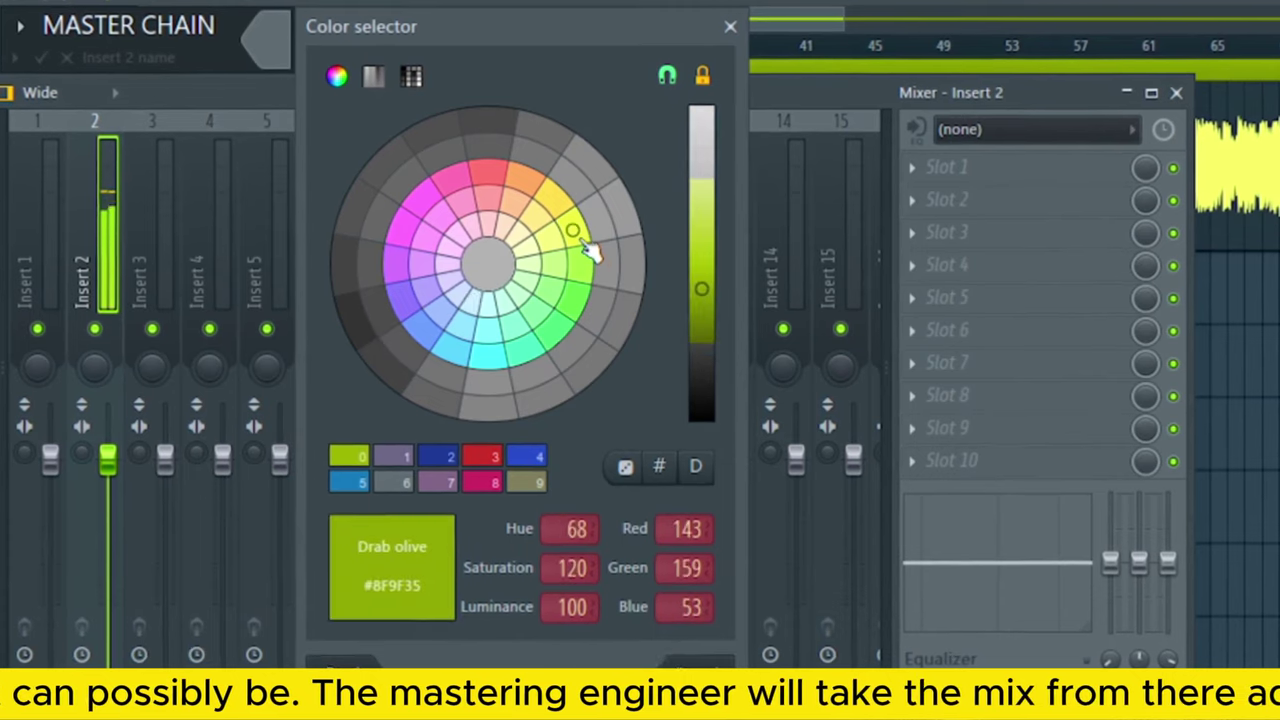
pyautogui.press('Return')
# Switch the mixer to the Extra large layout and stop the song's playback.
pyautogui.click(32, 91)
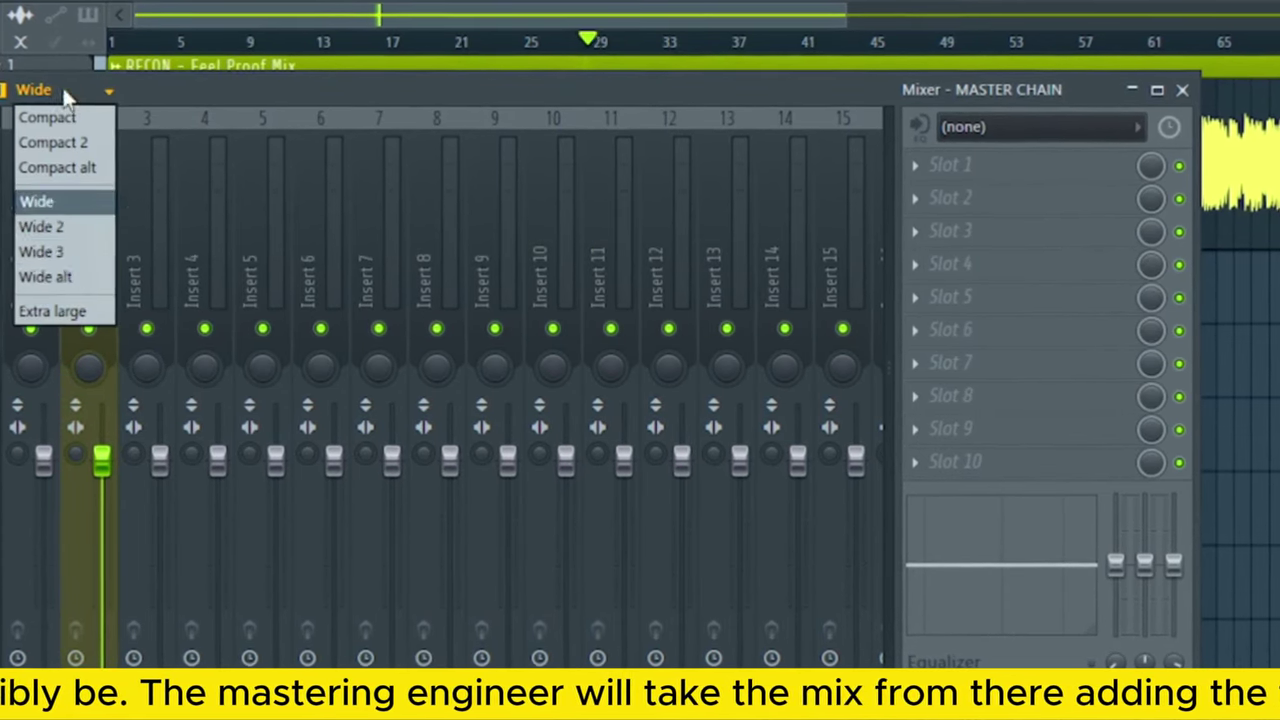
pyautogui.click(73, 312)
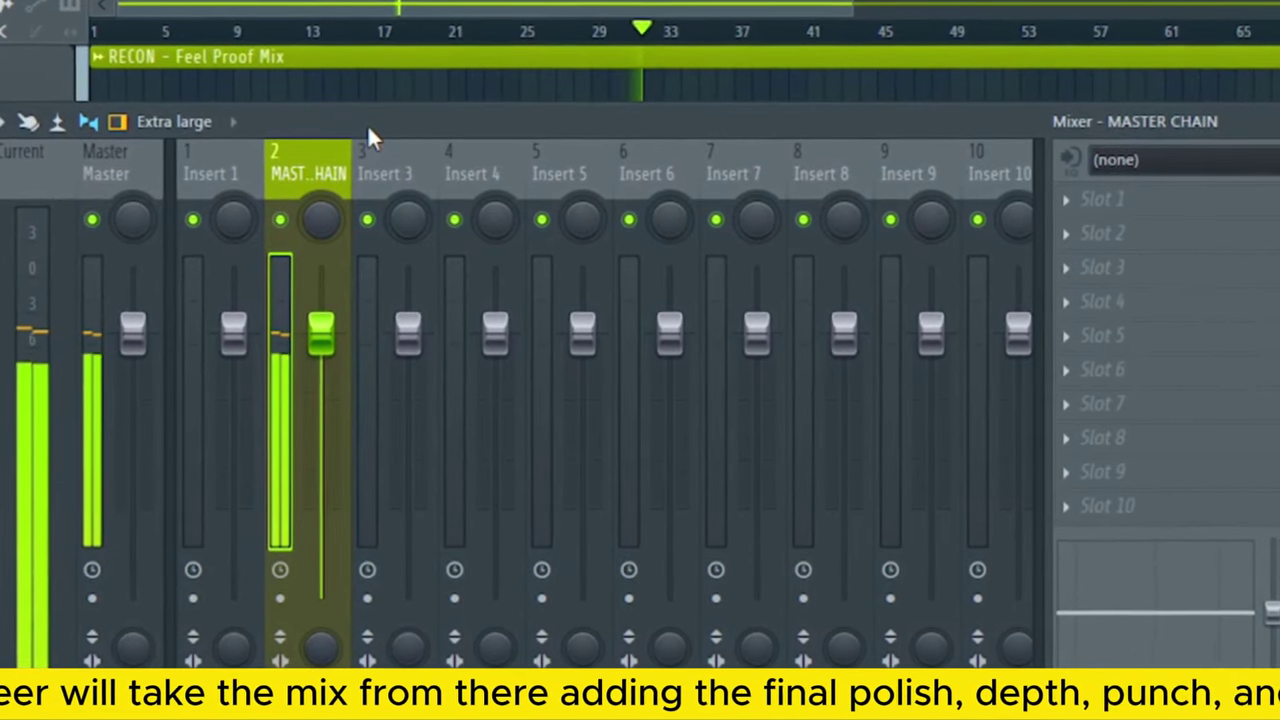
pyautogui.moveTo(852, 5); pyautogui.dragTo(826, 3)
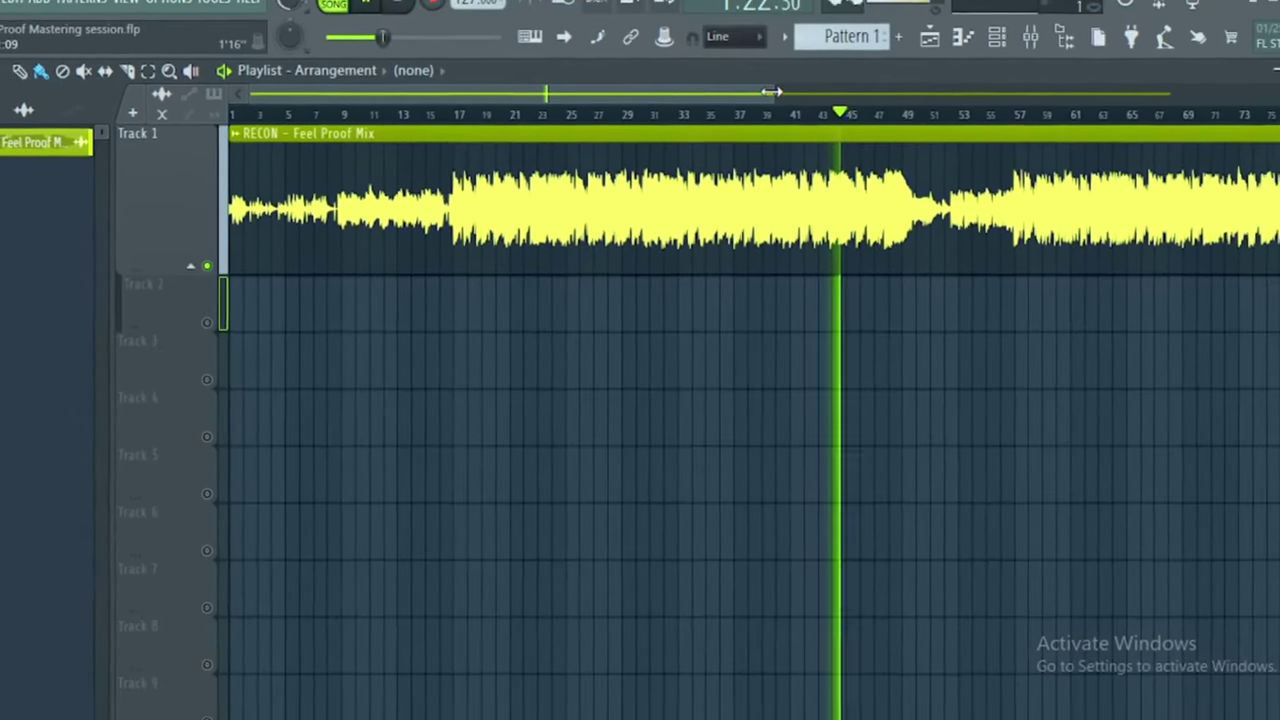
pyautogui.press('space')
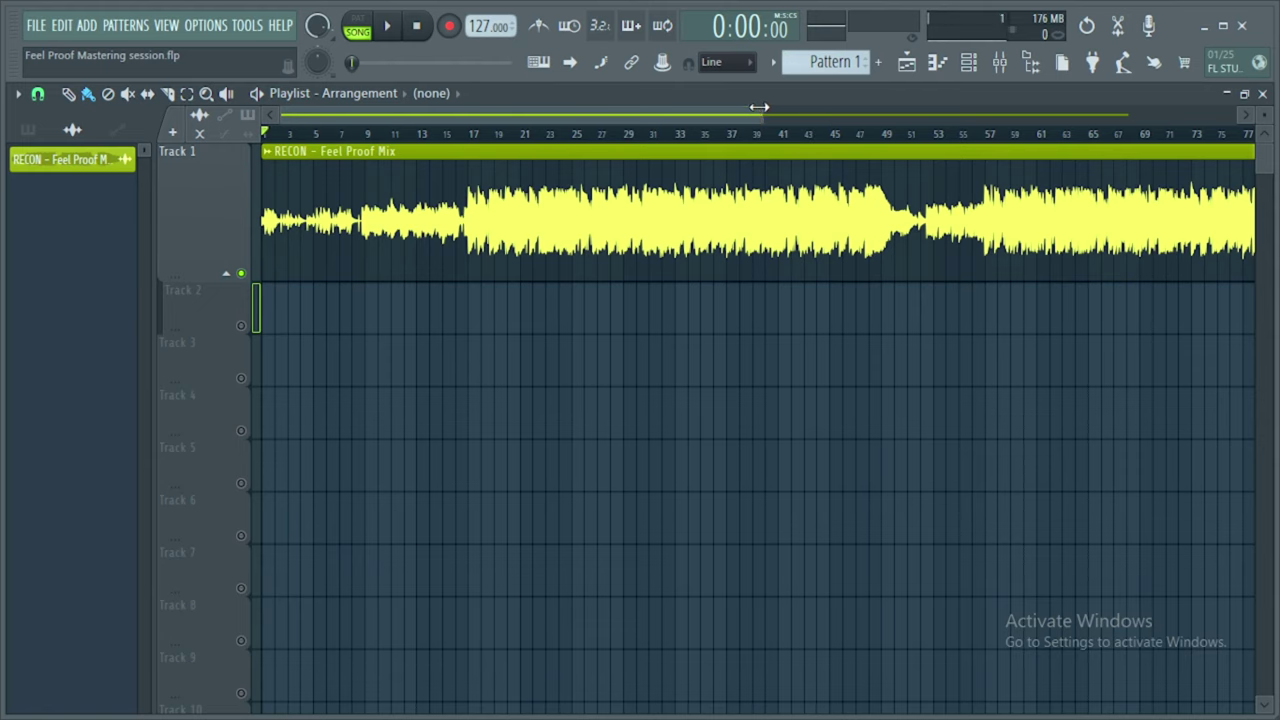
# Set the song's playback start near bar 17, where the loud section begins, and reopen the mixer.
pyautogui.moveTo(760, 107); pyautogui.dragTo(541, 107)
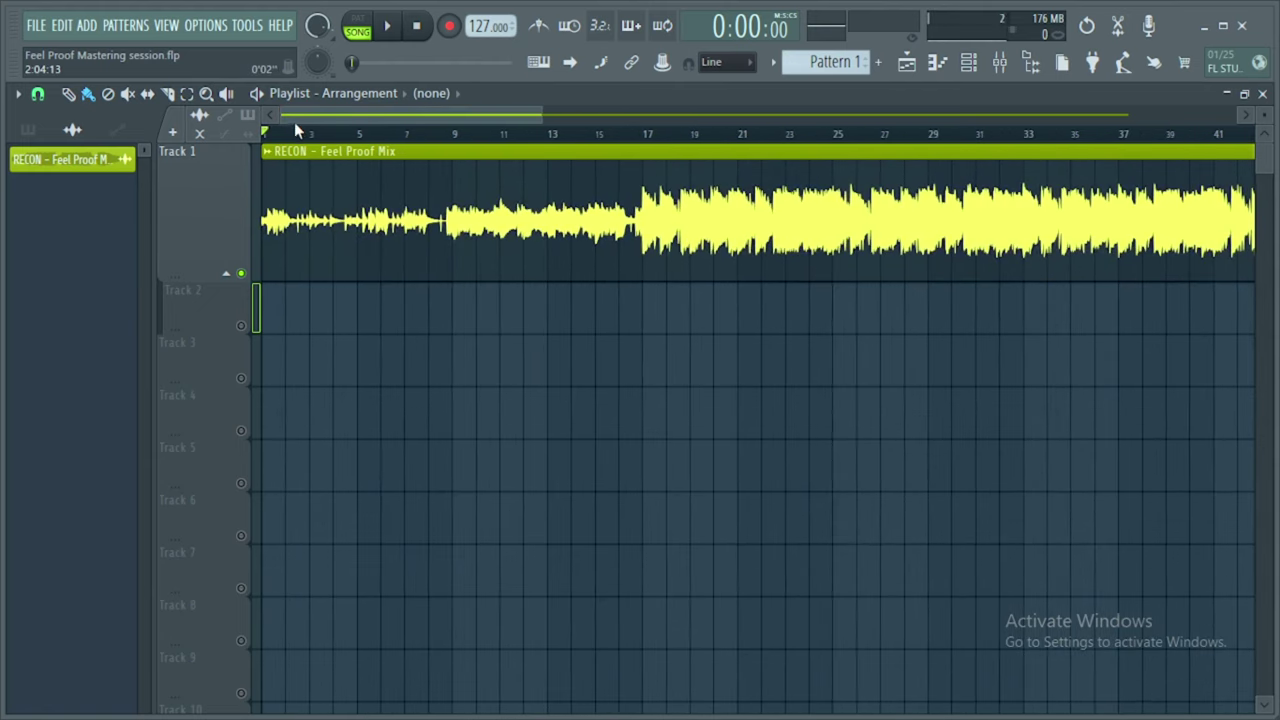
pyautogui.moveTo(294, 122); pyautogui.dragTo(363, 122)
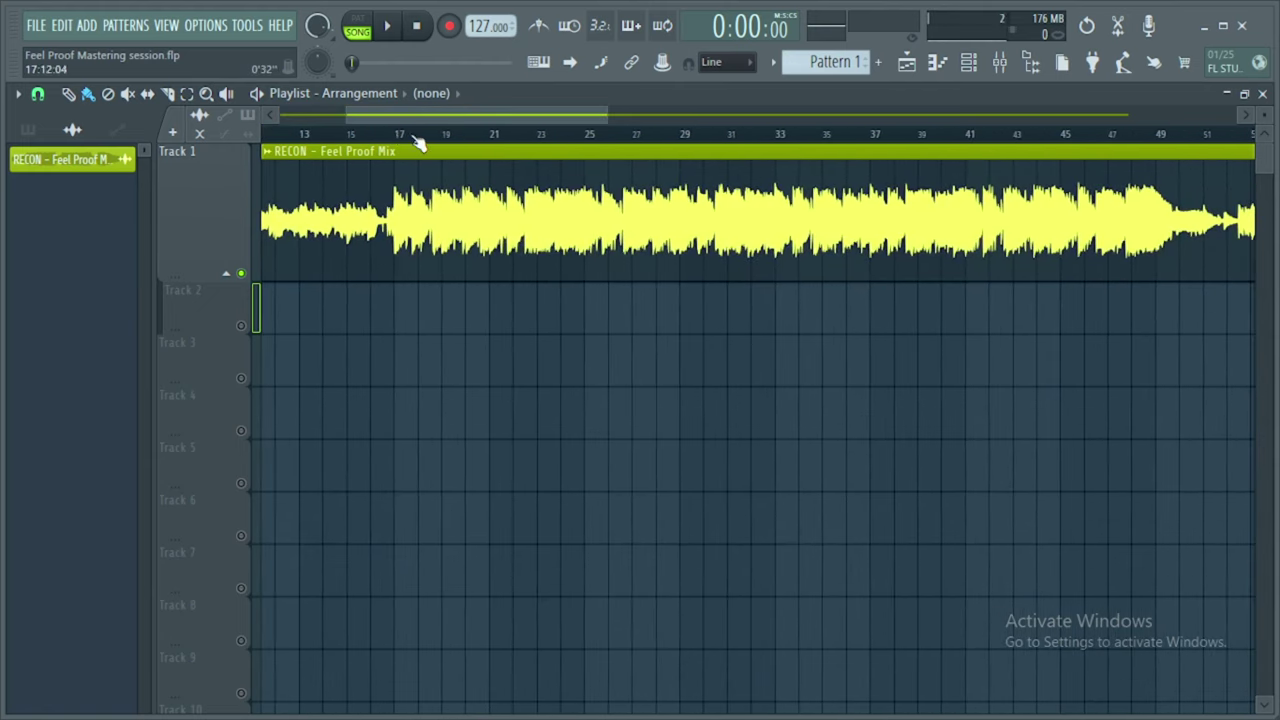
pyautogui.click(1017, 62)
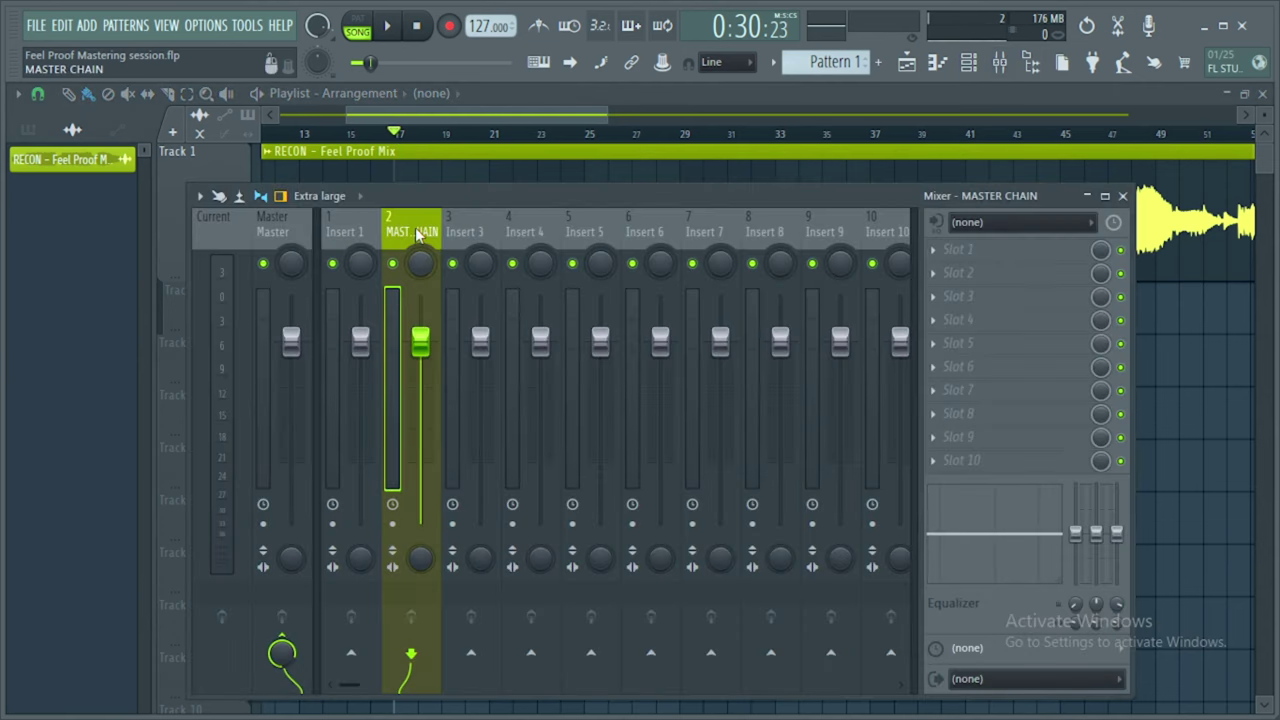
# Load the Pro-L 2 limiter into Slot 1 of the MASTER CHAIN insert.
pyautogui.click(936, 251)
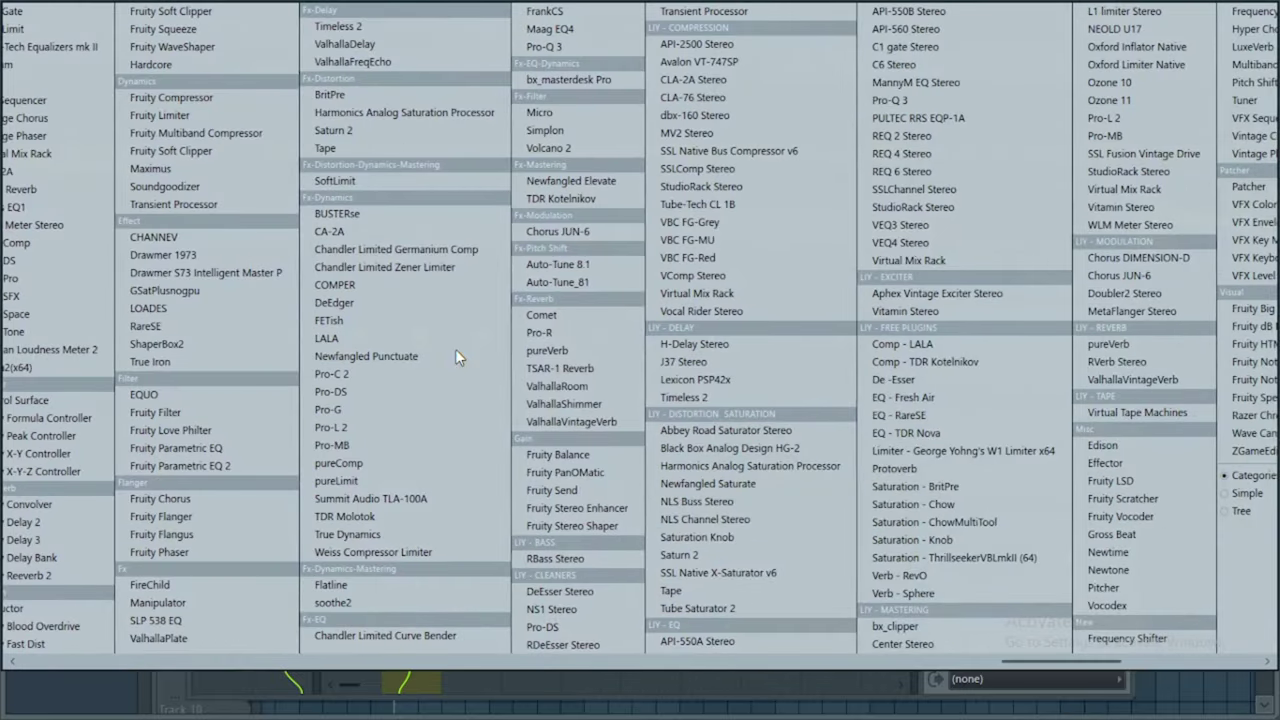
pyautogui.click(1130, 119)
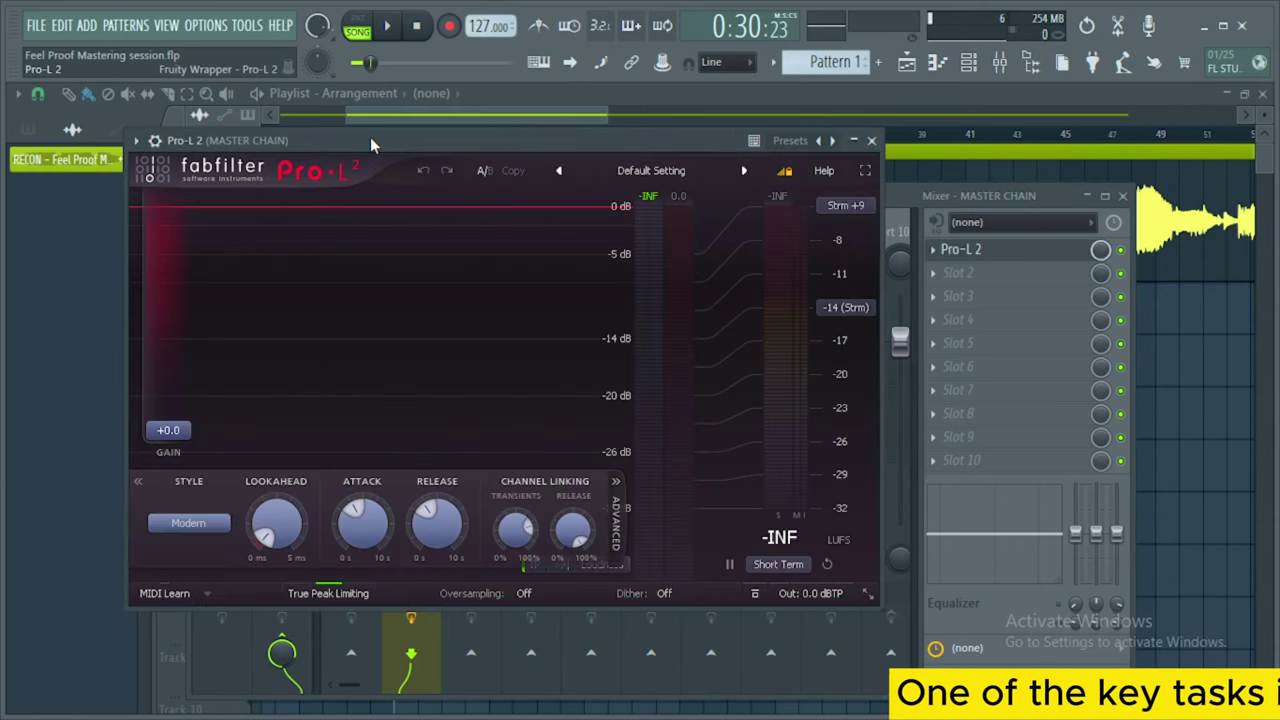
pyautogui.moveTo(370, 139); pyautogui.dragTo(494, 144)
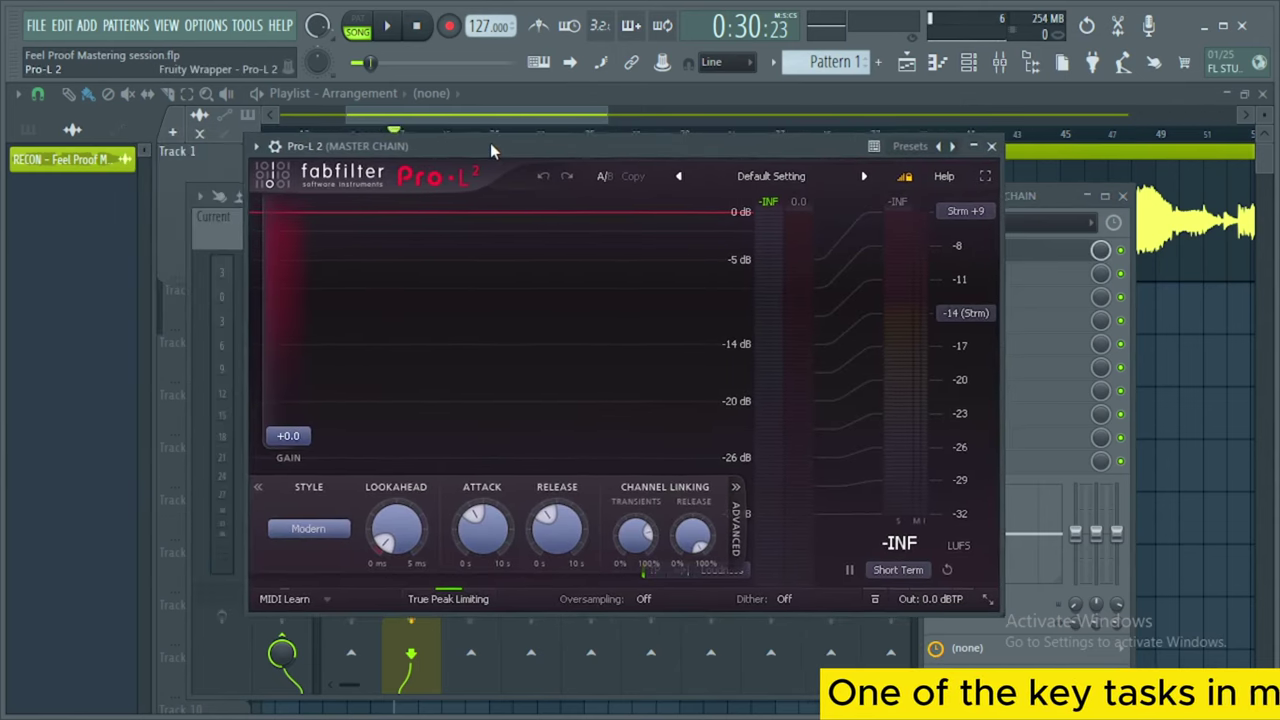
# Turn off True Peak Limiting in Pro-L 2, with the output level at -4 dB and the gain at +4 dB.
pyautogui.click(449, 598)
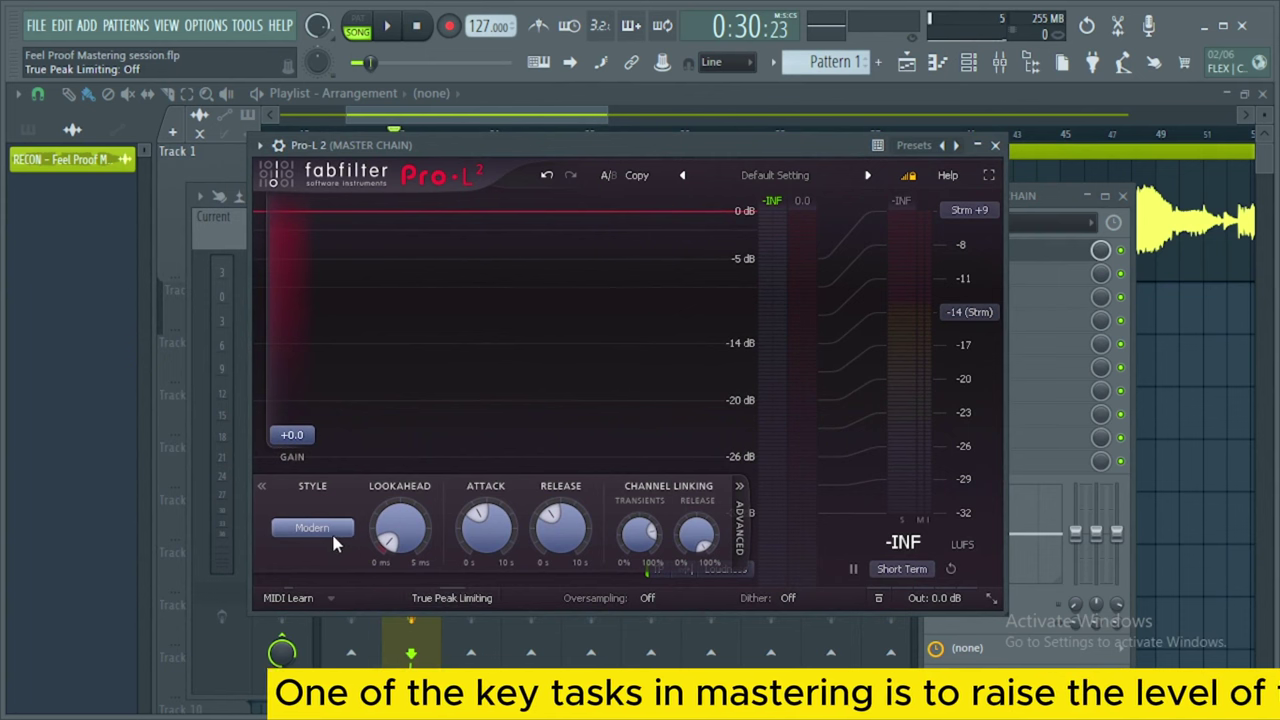
pyautogui.click(950, 604)
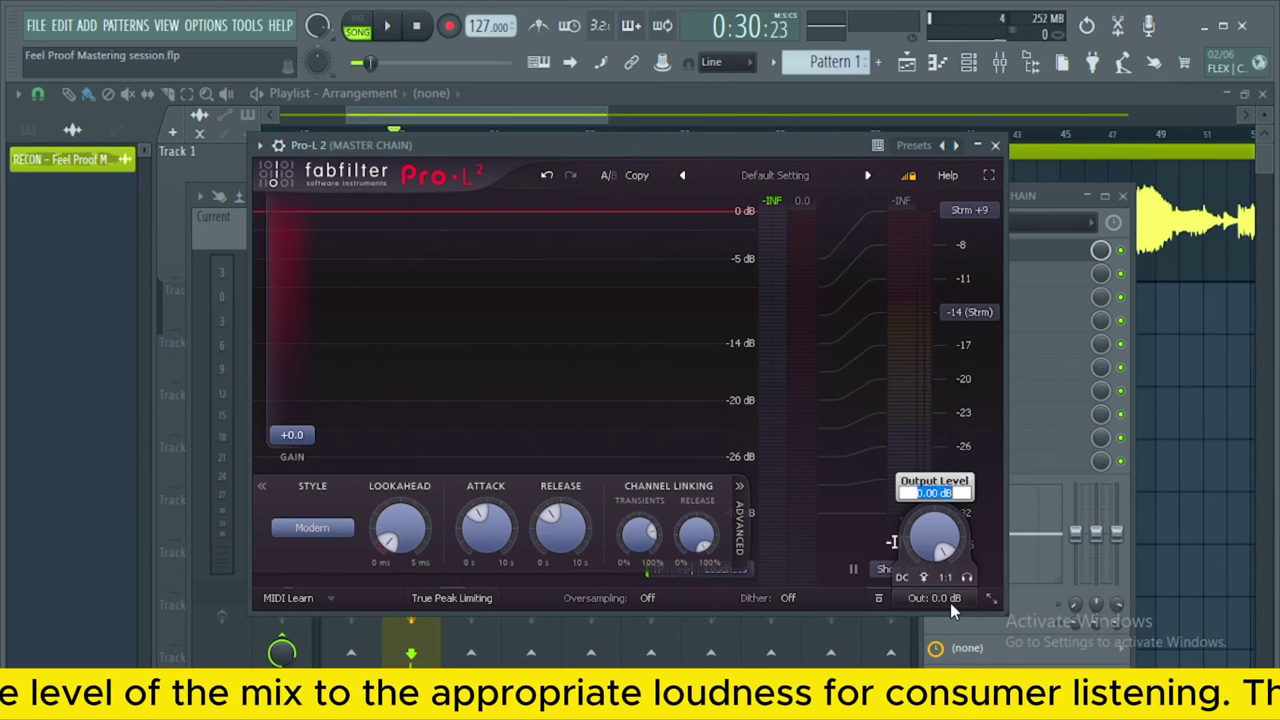
pyautogui.write('-4')
pyautogui.press('Return')
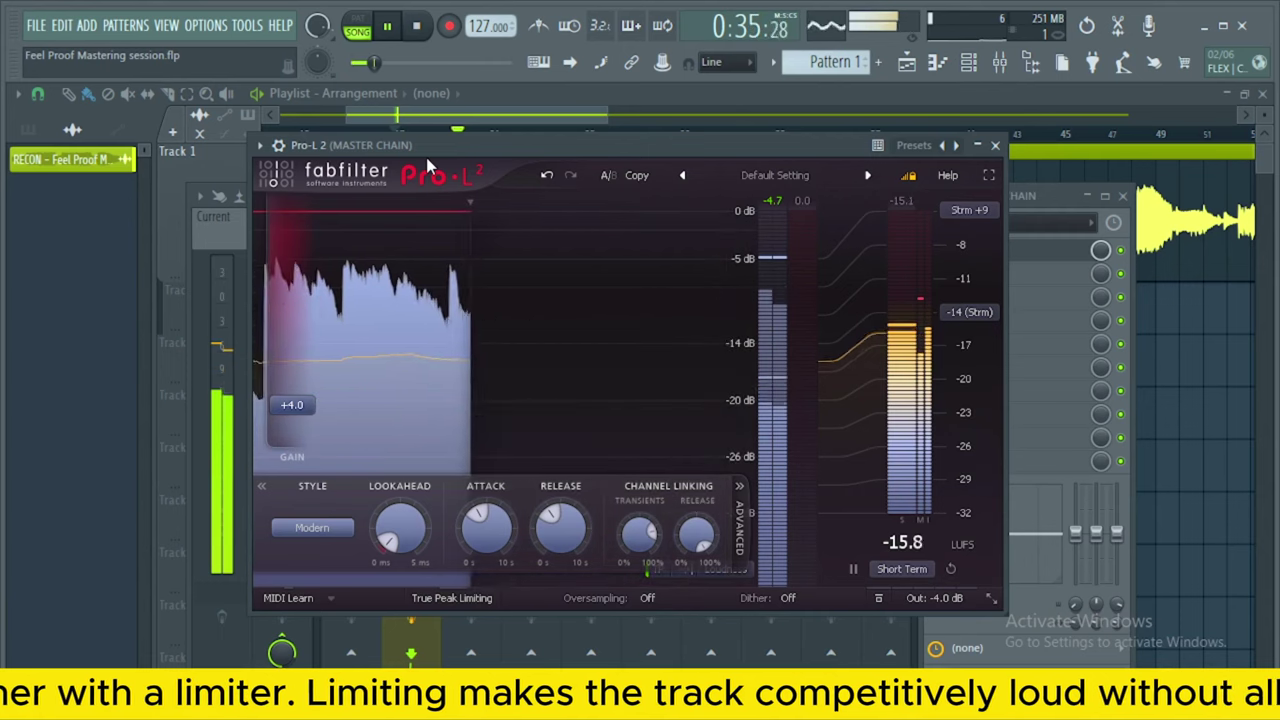
# Compare the song's loudness with Pro-L 2 bypassed and enabled during playback.
pyautogui.click(280, 146)
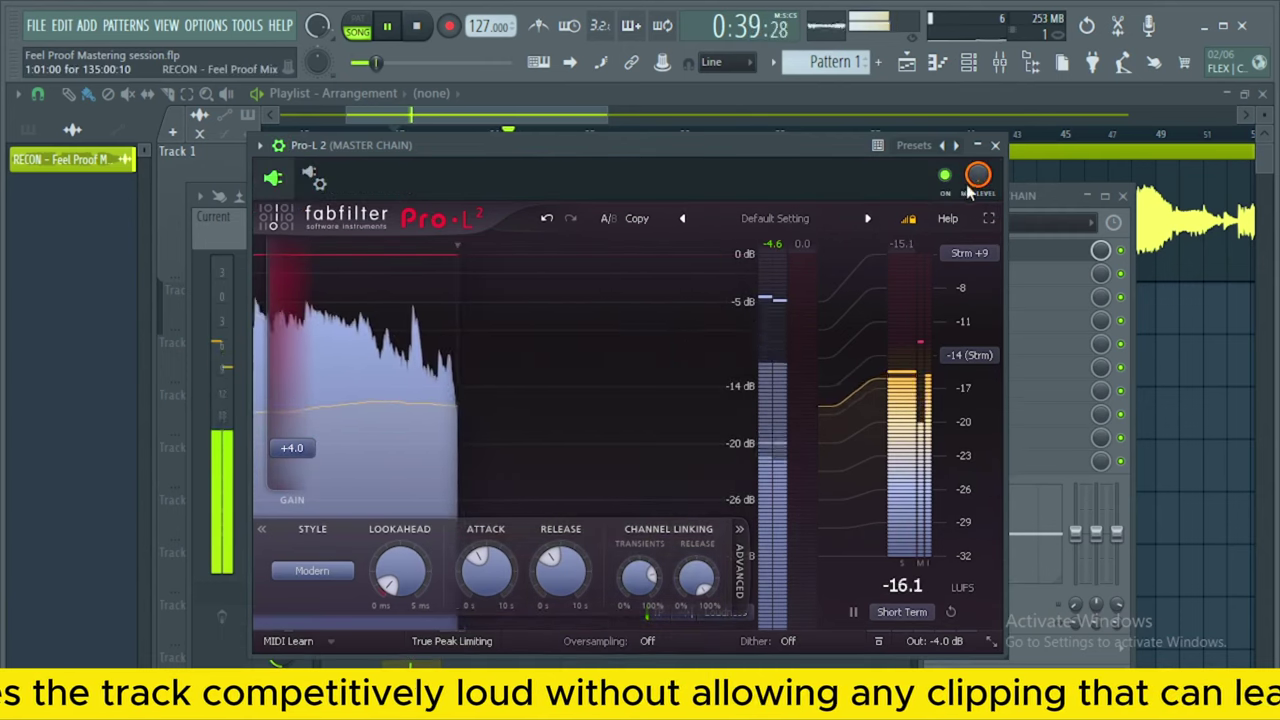
pyautogui.press('space')
pyautogui.click(951, 183)
pyautogui.press('space')
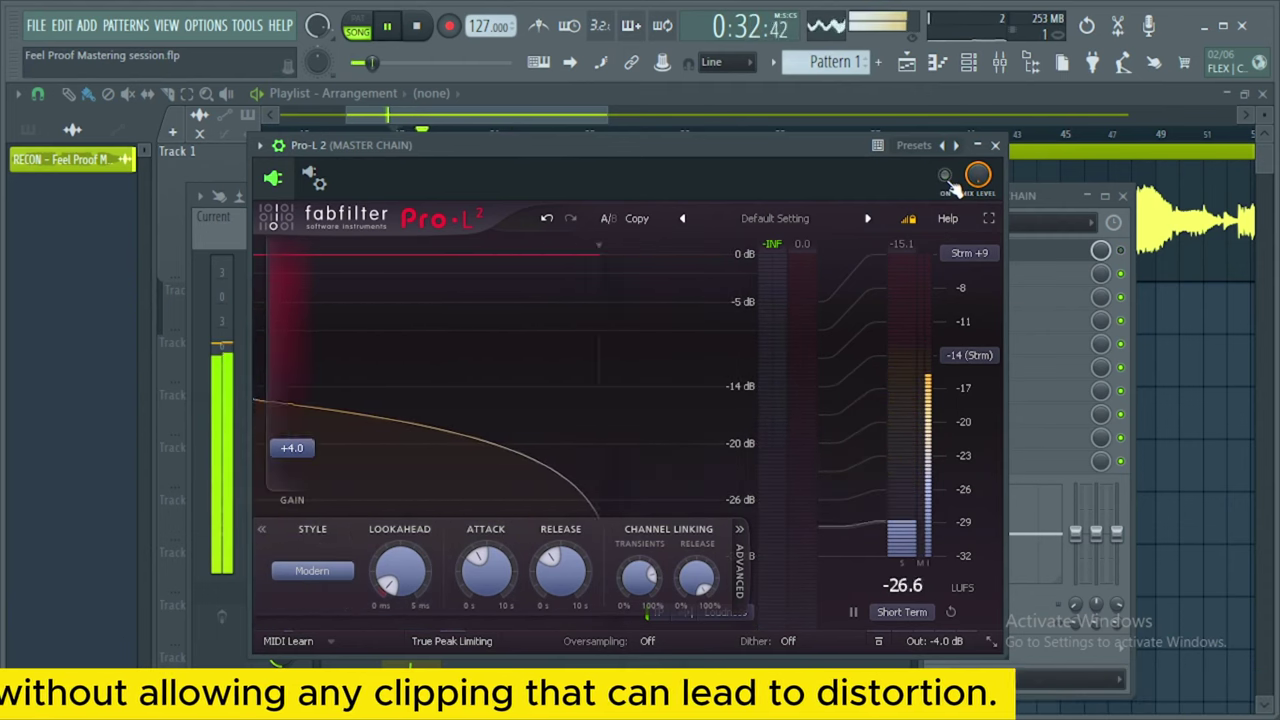
pyautogui.click(952, 183)
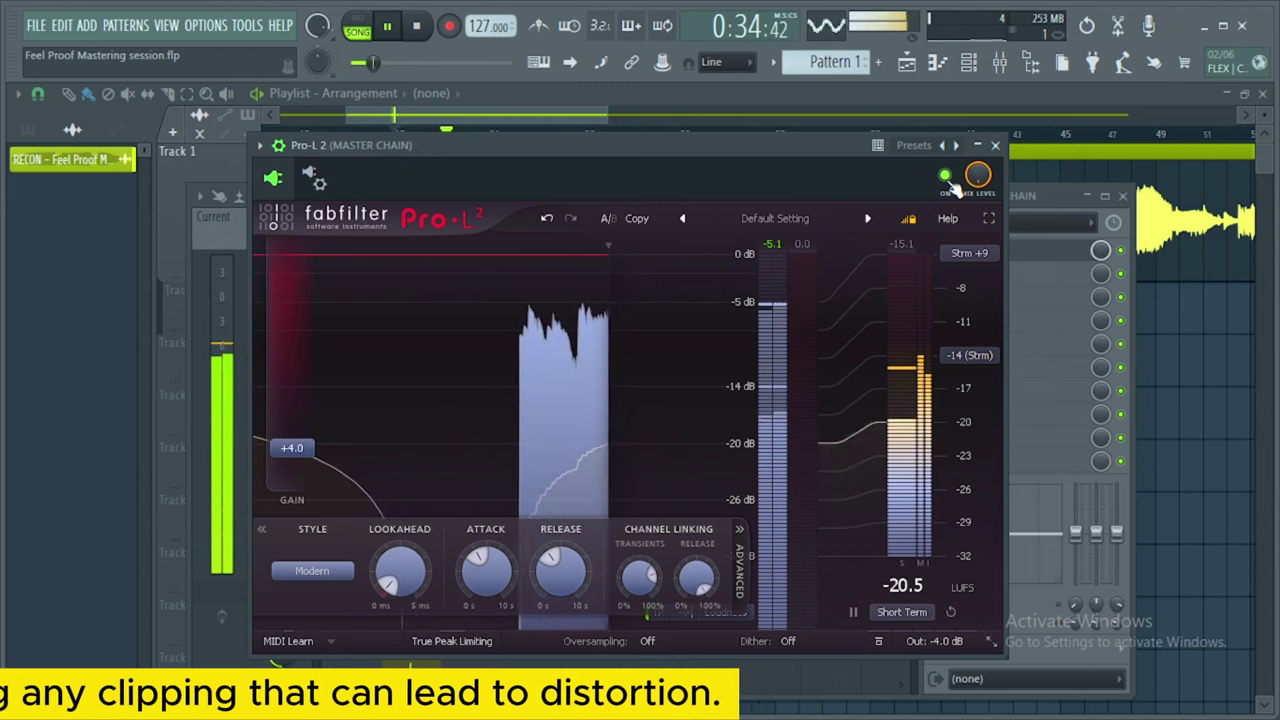
pyautogui.press('space')
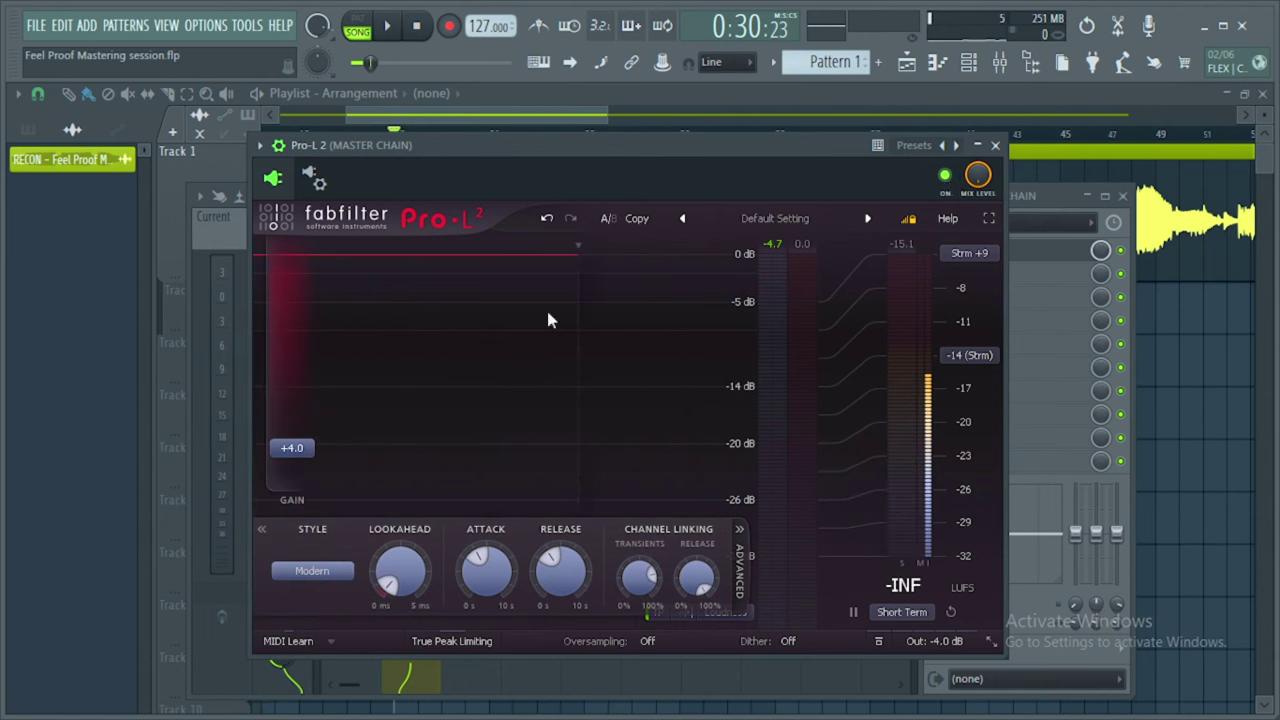
# Close Pro-L 2 and load Fruity Parametric EQ 2 into Slot 2 of the MASTER CHAIN insert.
pyautogui.click(996, 146)
pyautogui.moveTo(657, 207); pyautogui.dragTo(650, 171)
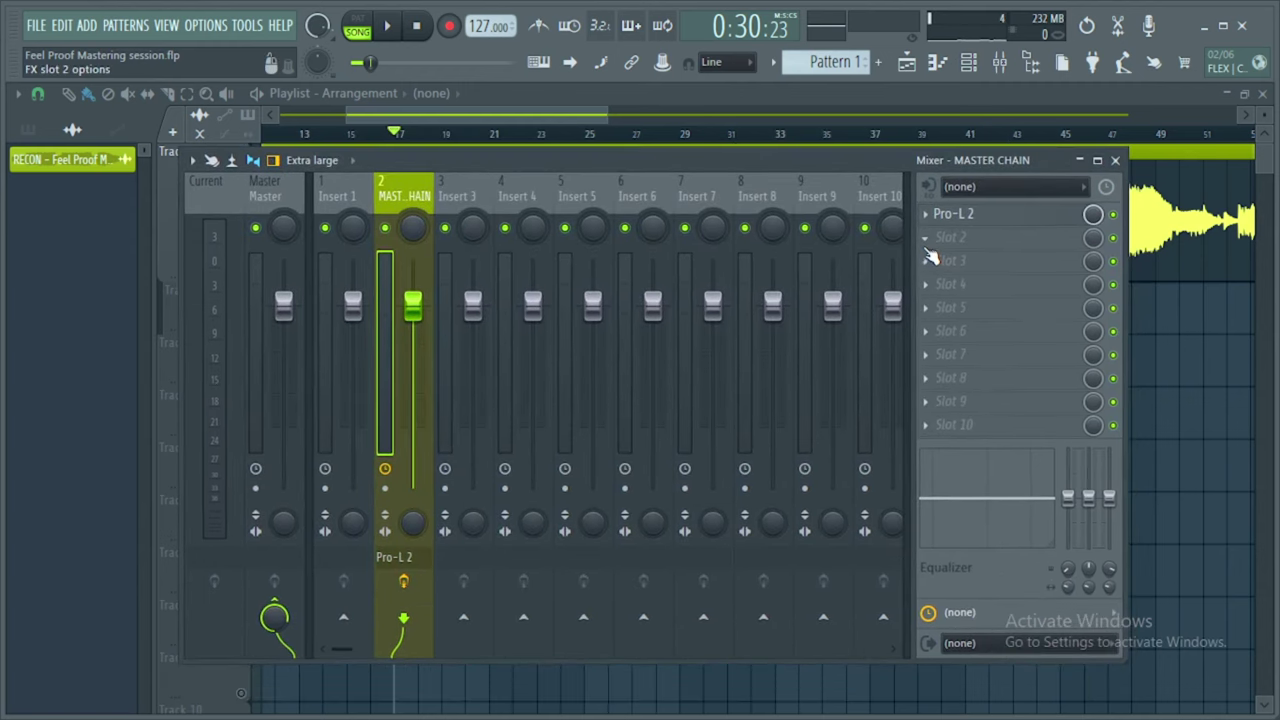
pyautogui.click(932, 242)
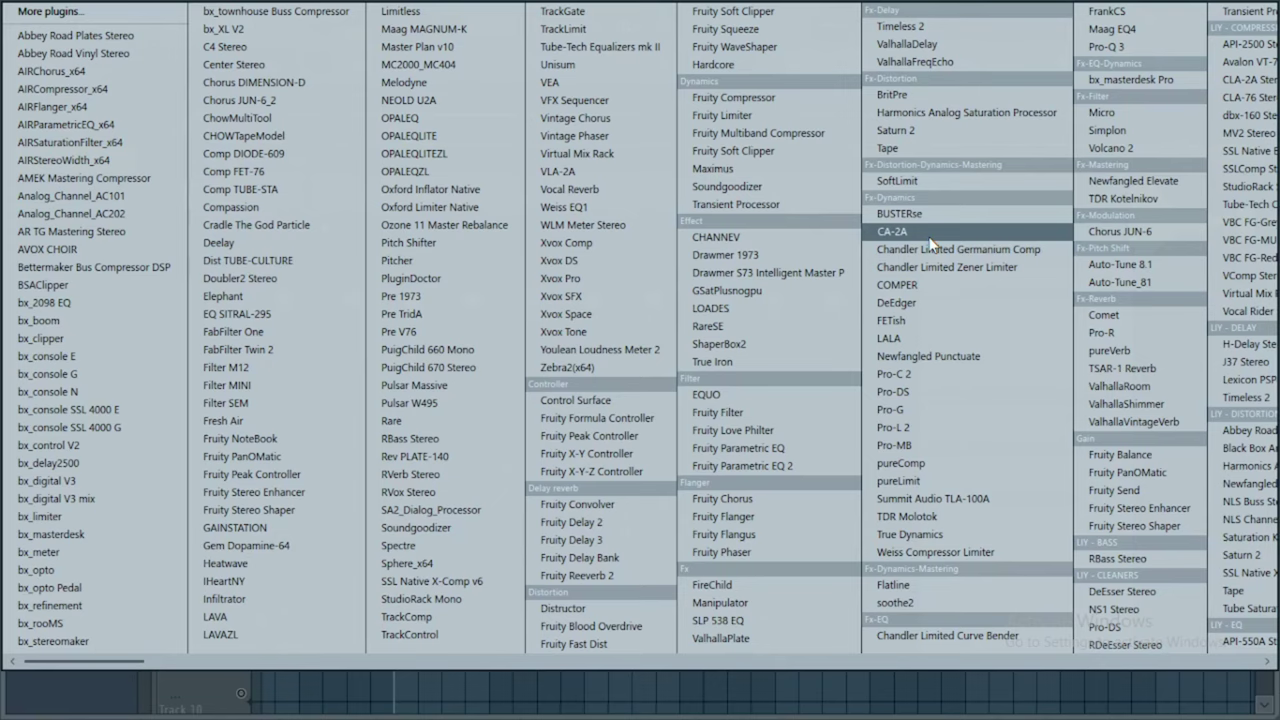
pyautogui.click(782, 466)
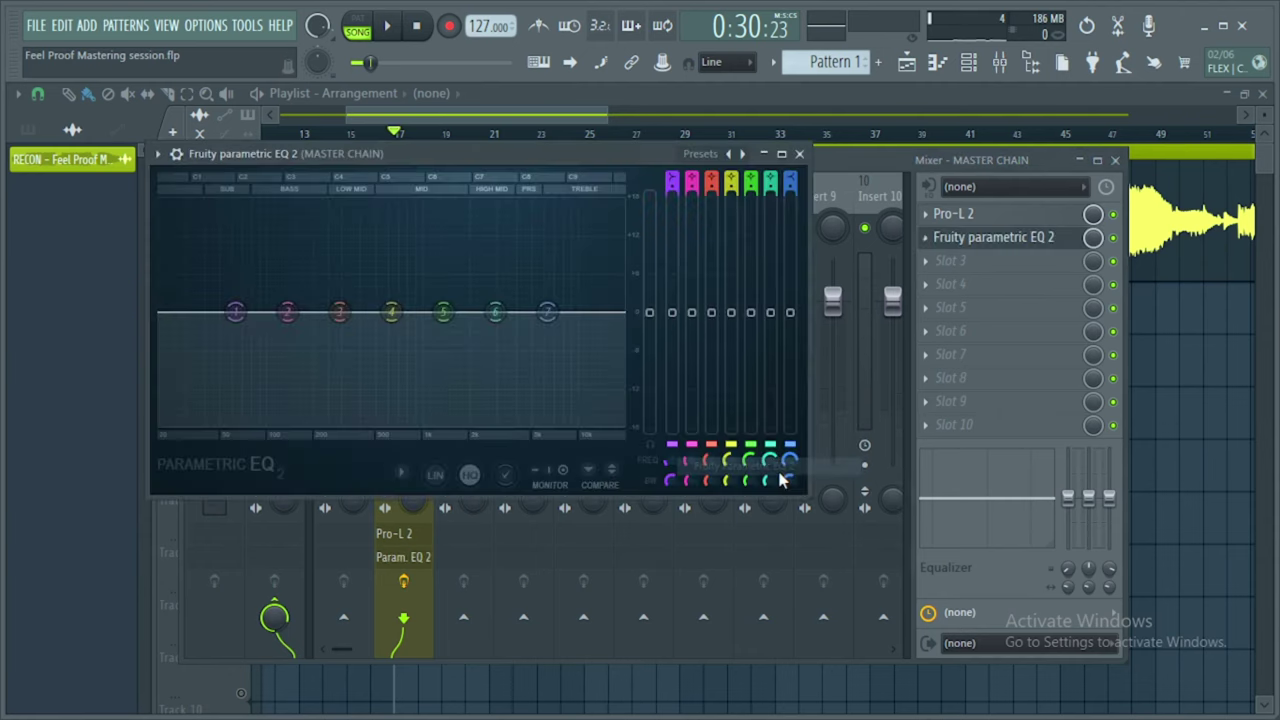
pyautogui.moveTo(511, 160); pyautogui.dragTo(626, 175)
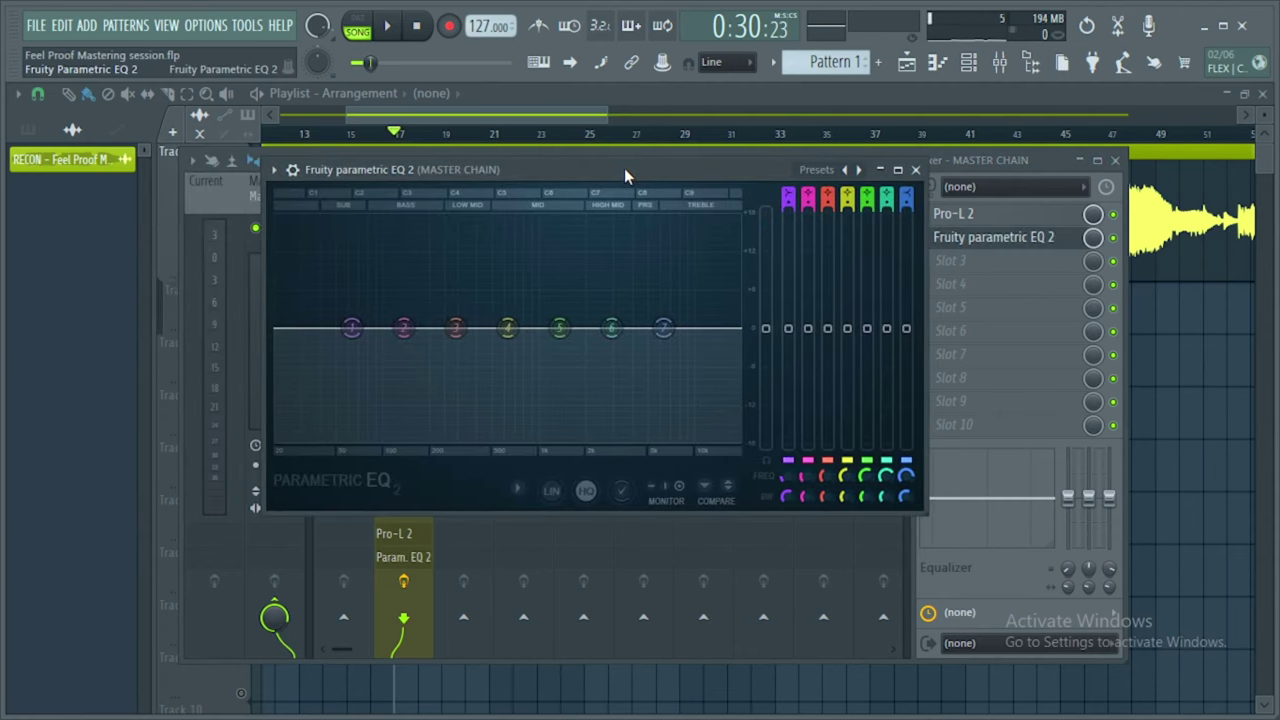
# Load the 20Hz + 18kHz cut mastering preset in the EQ and set band 6 to peaking at about 15.6 kHz.
pyautogui.click(820, 170)
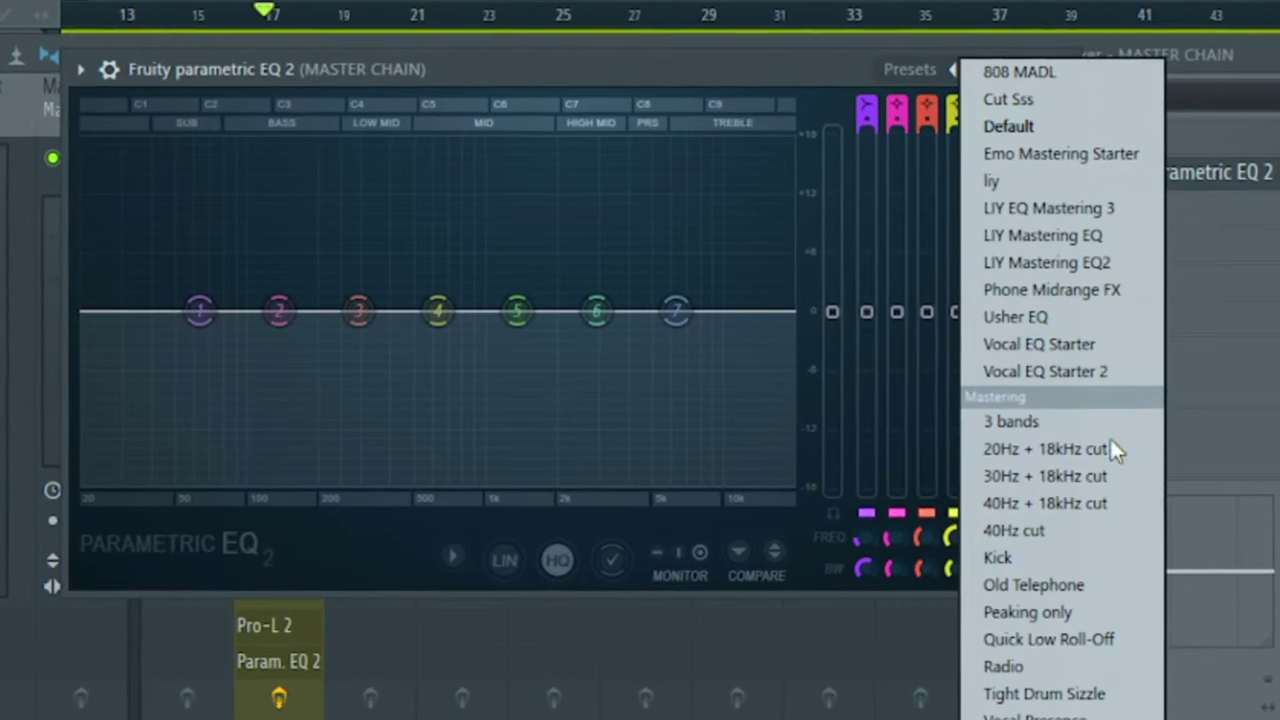
pyautogui.click(1060, 448)
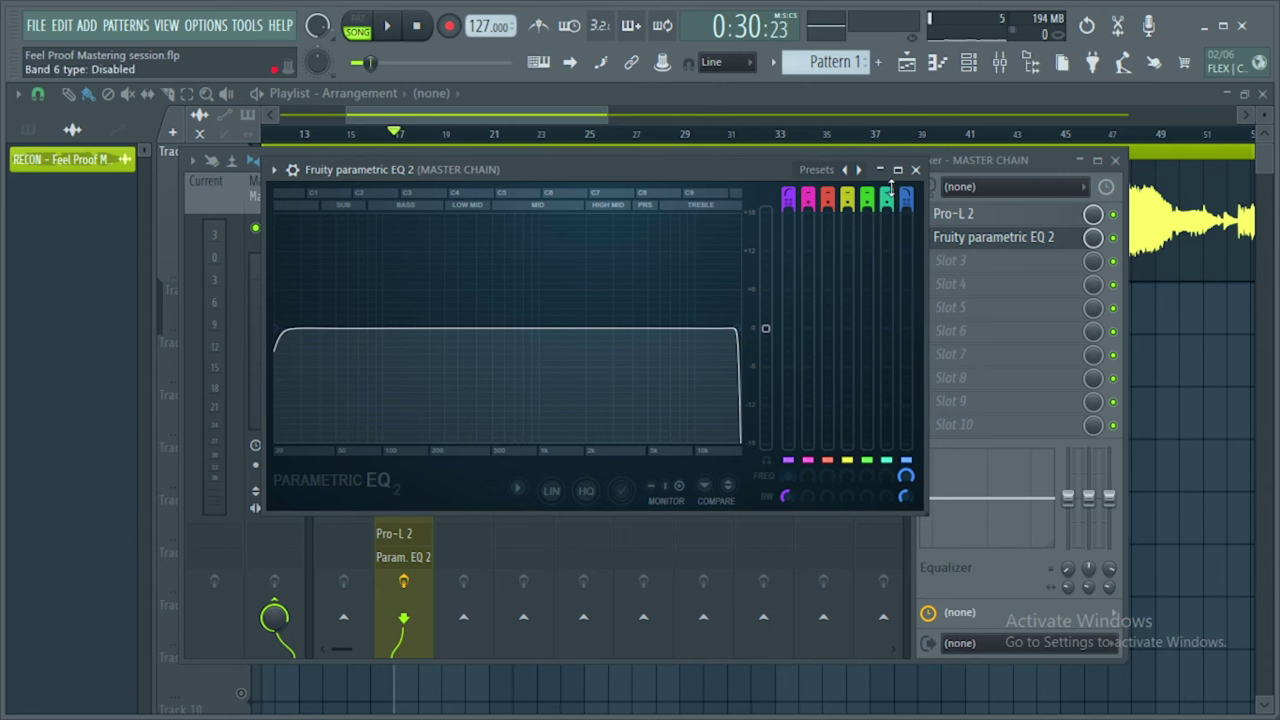
pyautogui.moveTo(890, 197); pyautogui.dragTo(888, 180)
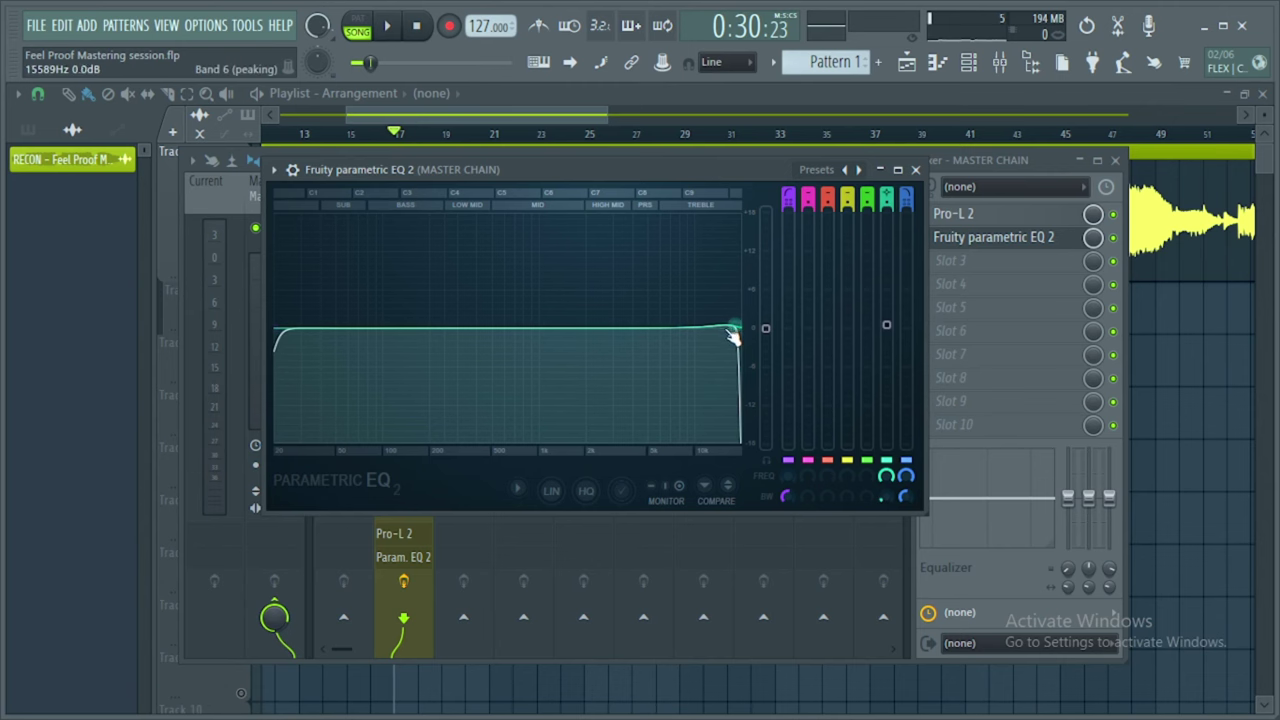
# Start song playback and enlarge the Fruity Parametric EQ 2 window over the mixer.
pyautogui.press('space')
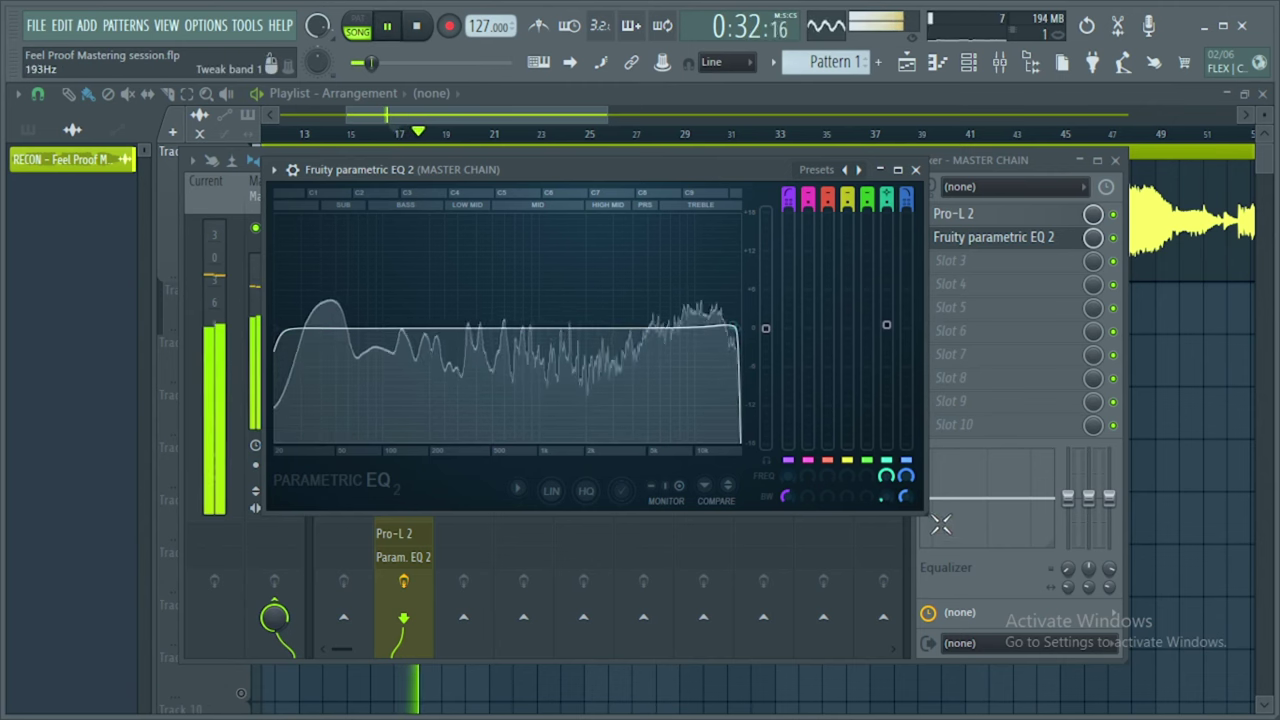
pyautogui.moveTo(926, 511); pyautogui.dragTo(1066, 651)
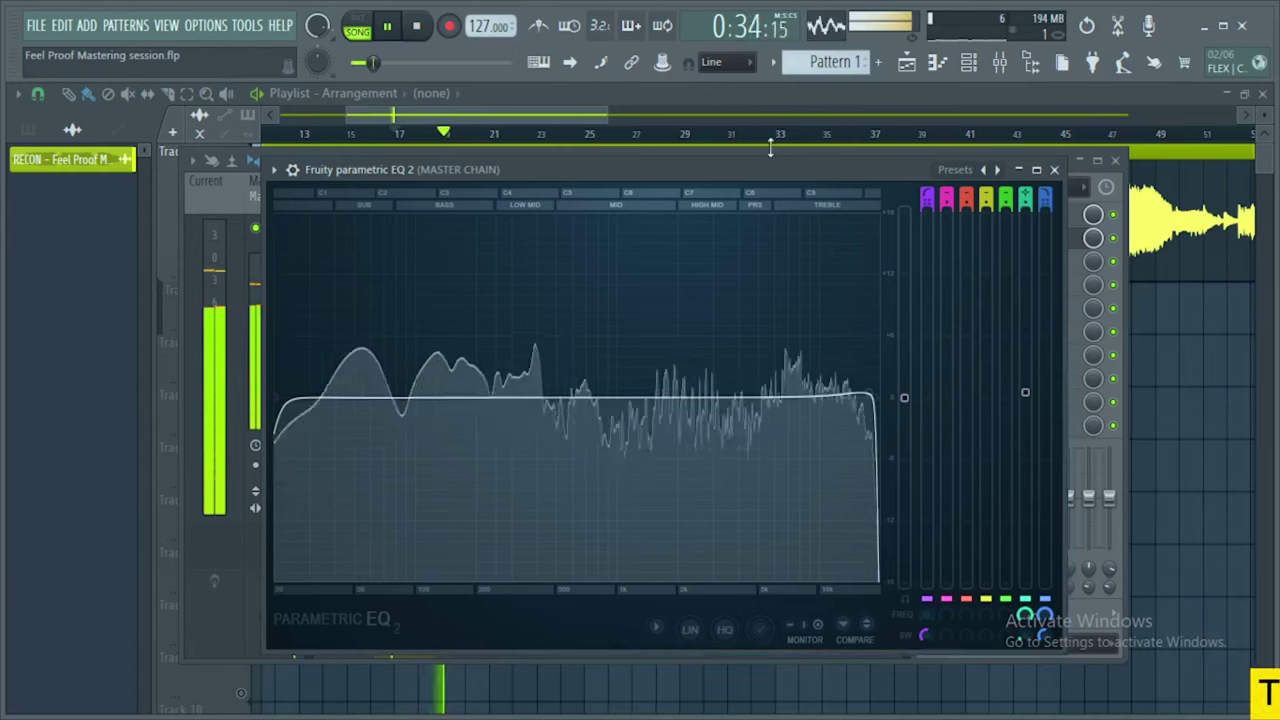
pyautogui.moveTo(778, 165); pyautogui.dragTo(746, 134)
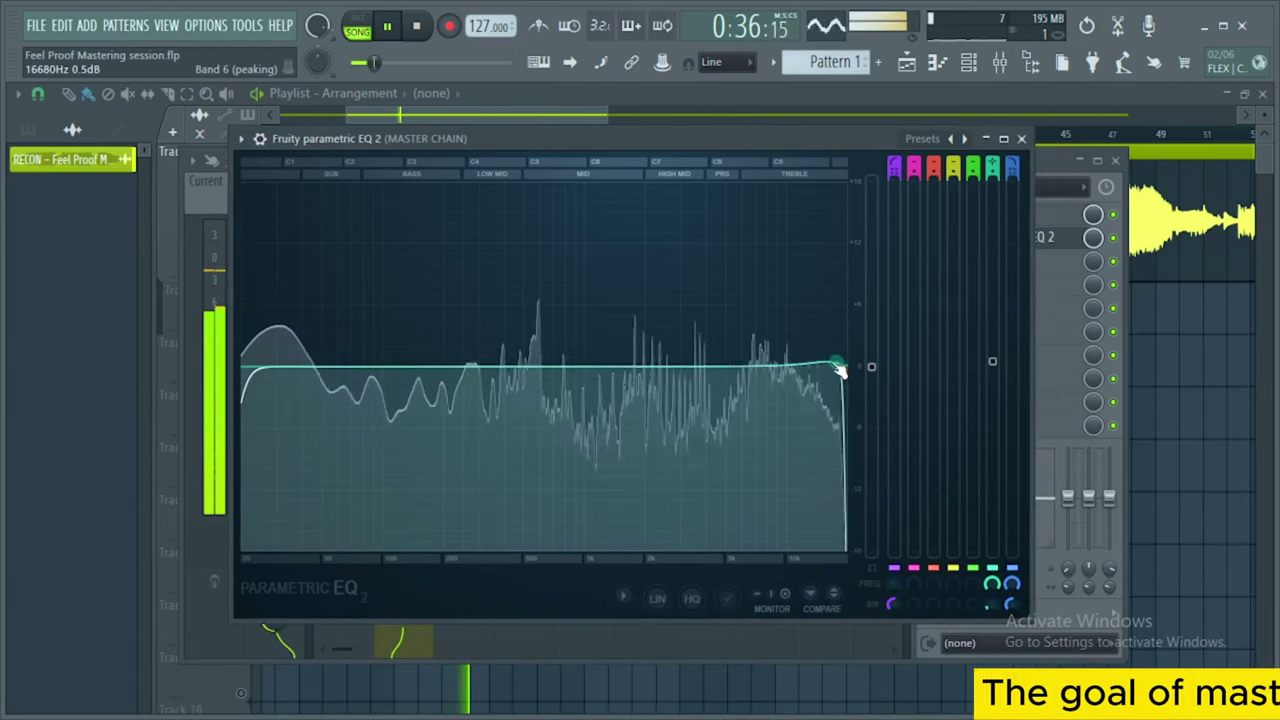
# Widen EQ band 6 and lower it below 0 dB as a gentle treble cut, shifted down in frequency.
pyautogui.scroll(8, 788, 377)
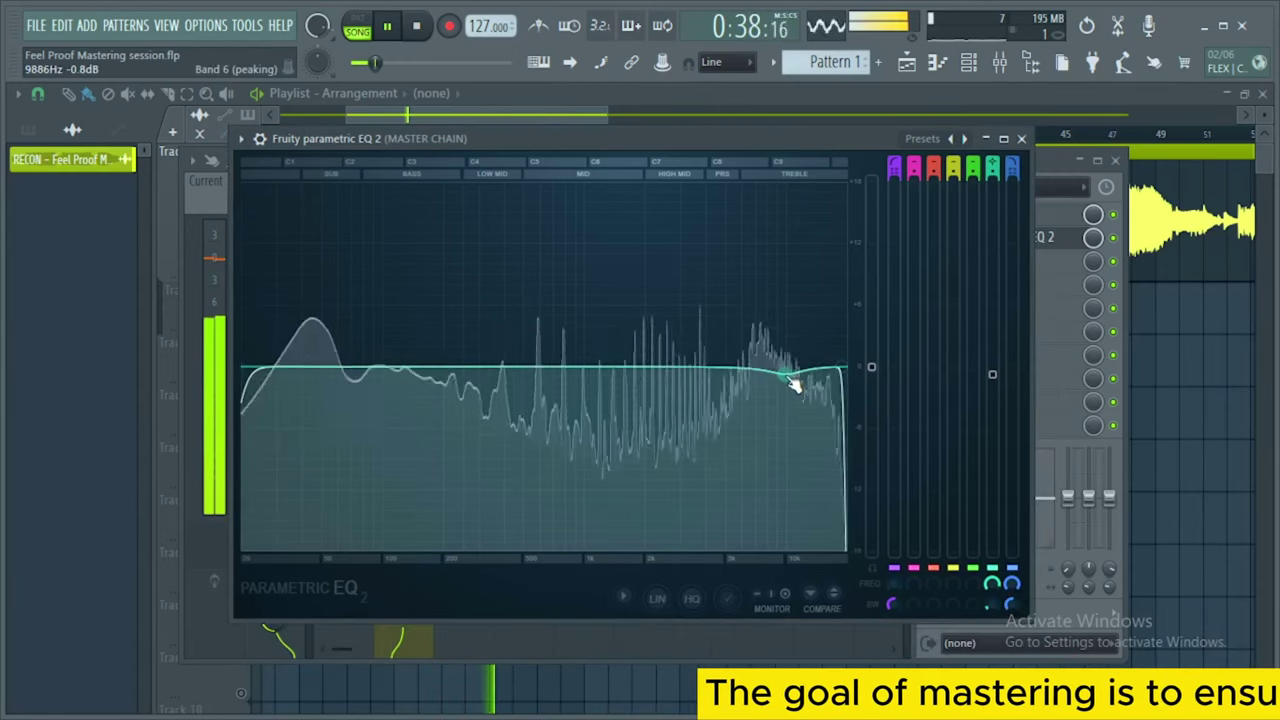
pyautogui.moveTo(790, 385); pyautogui.dragTo(815, 384)
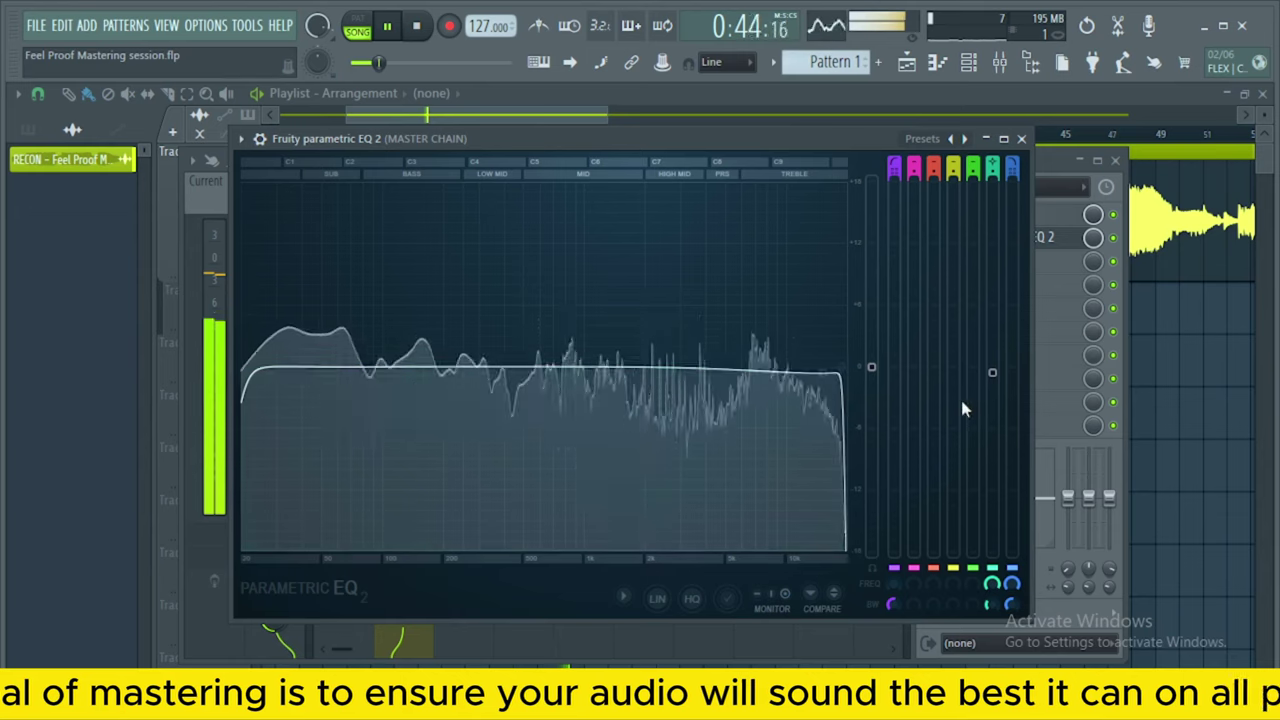
pyautogui.moveTo(992, 373)
pyautogui.mouseDown()
pyautogui.moveTo(992, 405)
pyautogui.moveTo(992, 376)
pyautogui.mouseUp()
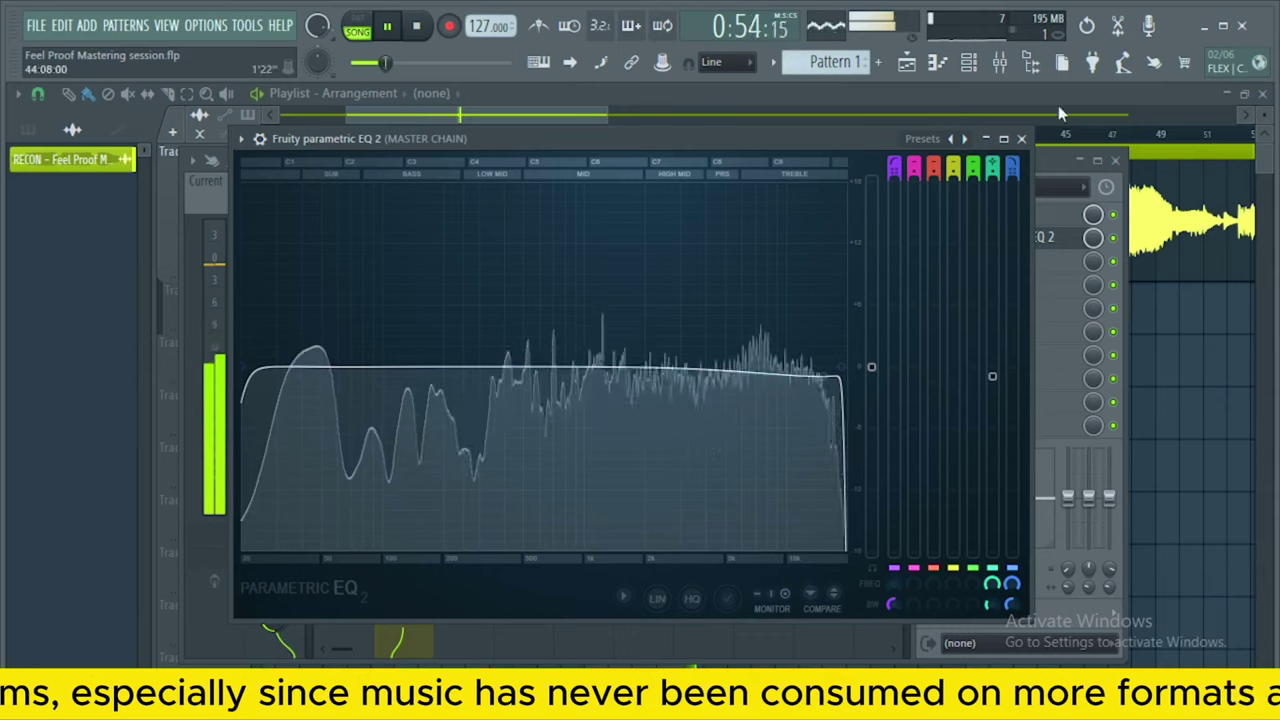
pyautogui.moveTo(998, 170)
pyautogui.mouseDown()
pyautogui.moveTo(998, 155)
pyautogui.moveTo(998, 168)
pyautogui.mouseUp()
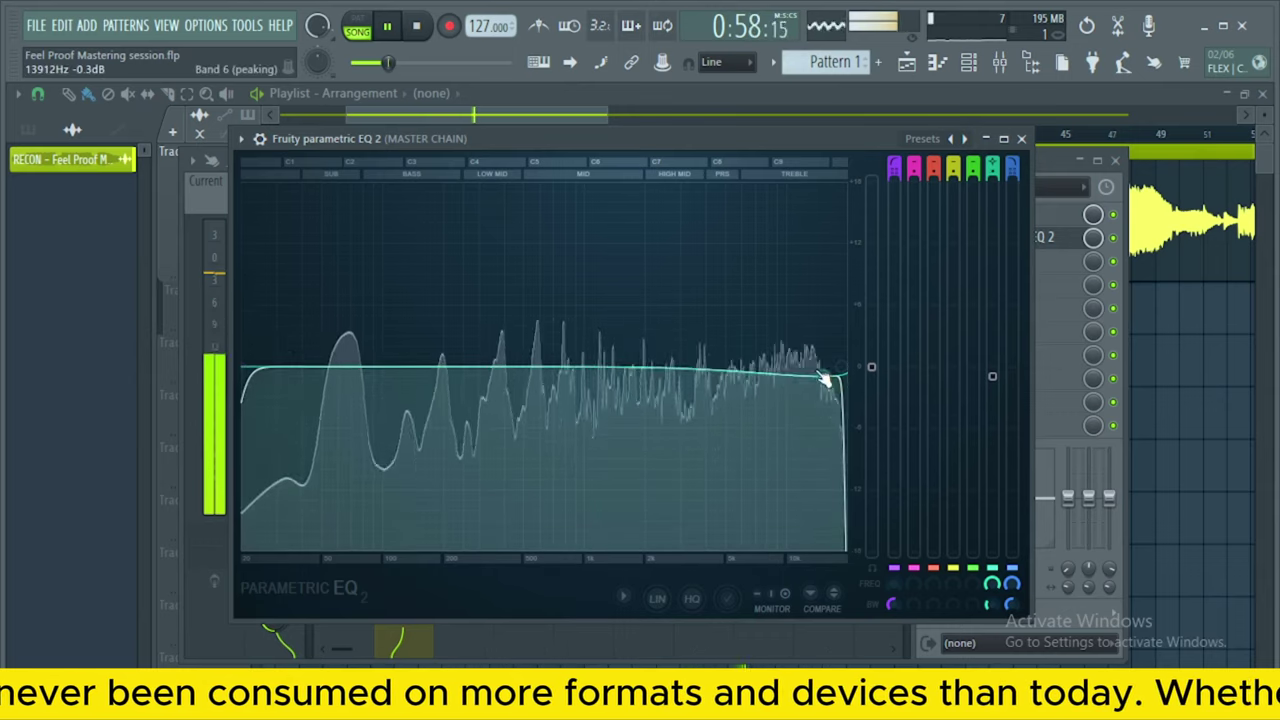
pyautogui.moveTo(824, 377); pyautogui.dragTo(801, 376)
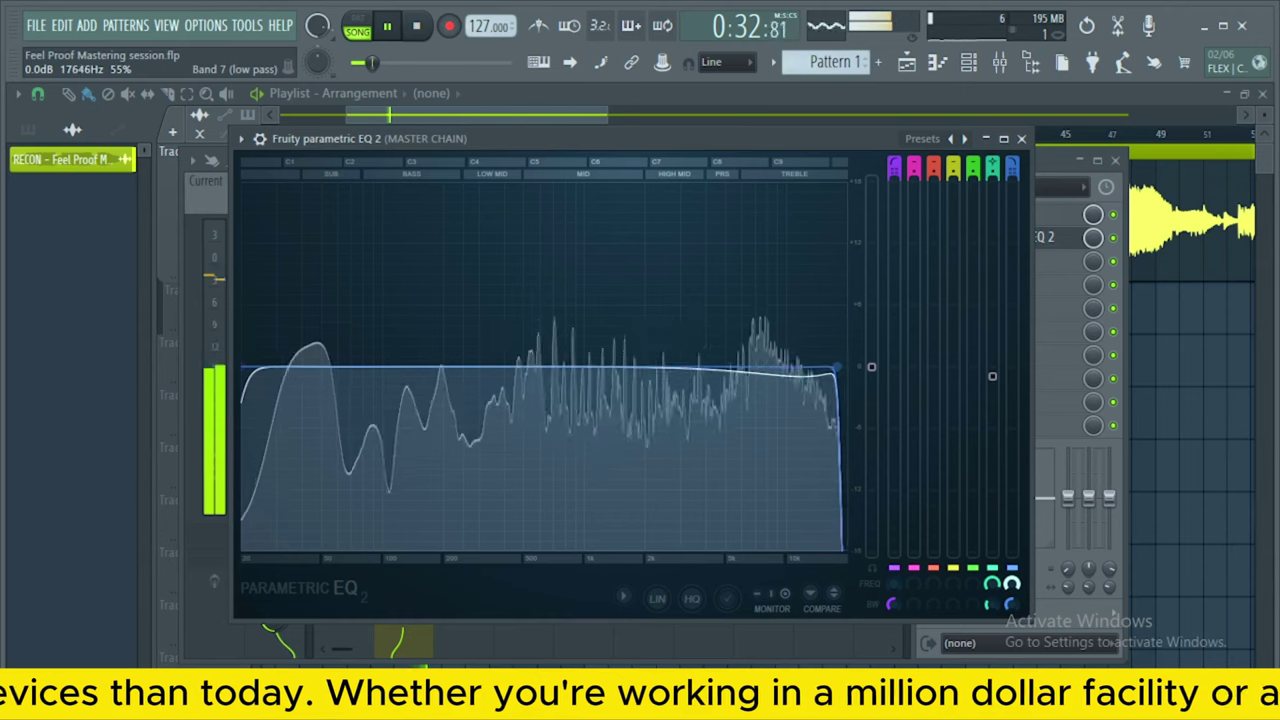
# Adjust the bandwidth of the EQ's low-pass band 7 and raise the high-pass band 1 to about 23 Hz.
pyautogui.moveTo(1013, 604); pyautogui.dragTo(1013, 599)
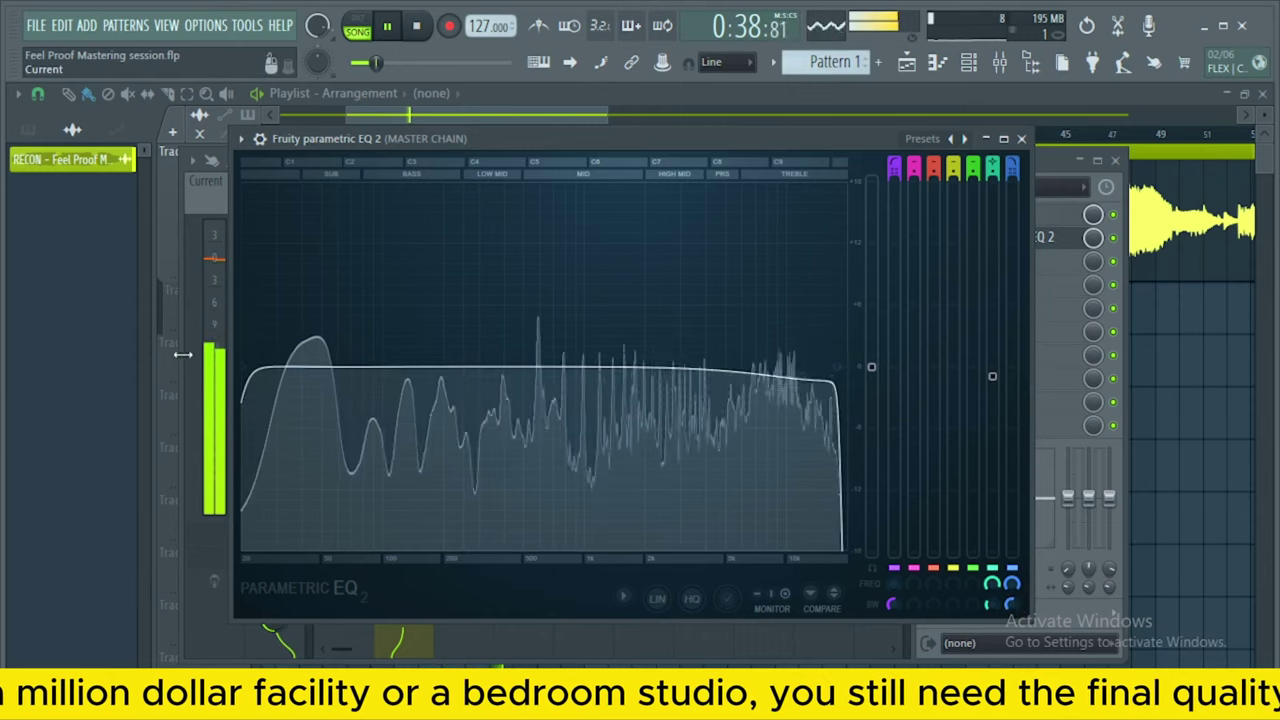
pyautogui.moveTo(244, 367); pyautogui.dragTo(263, 368)
pyautogui.press('space')
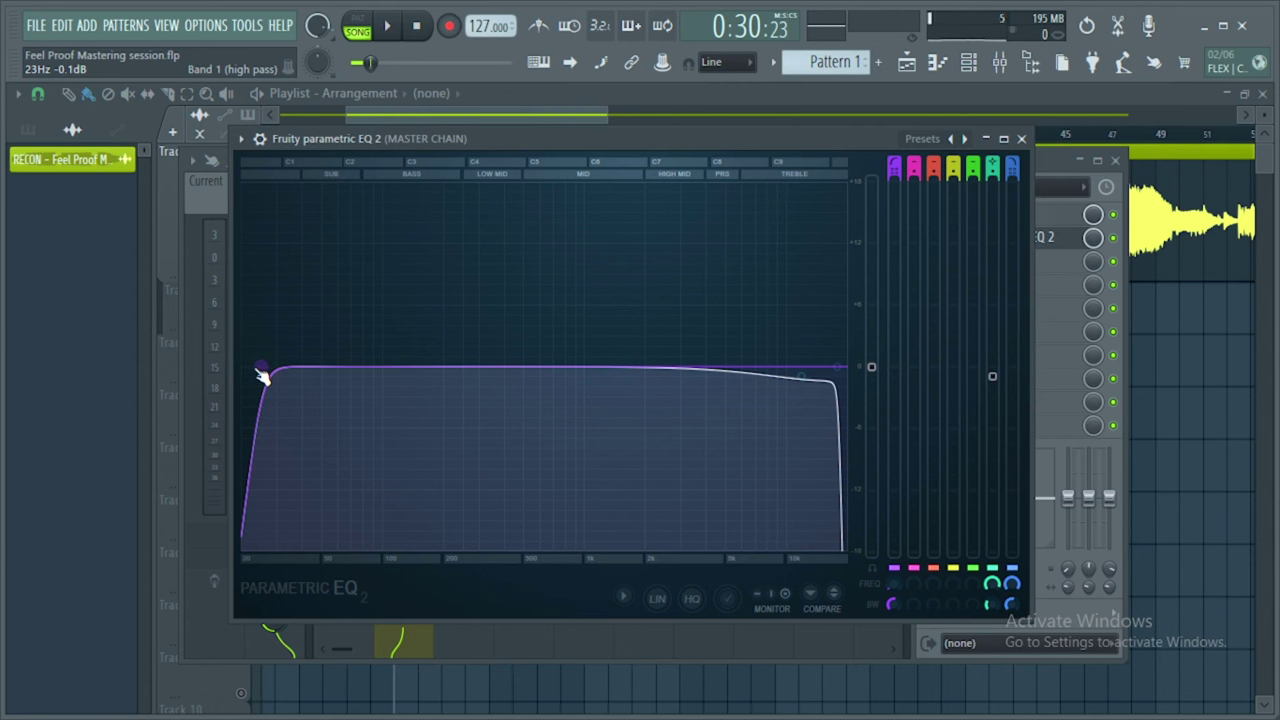
# Close the EQ and load StudioRack Stereo into Slot 3 of the MASTER CHAIN insert.
pyautogui.click(1021, 138)
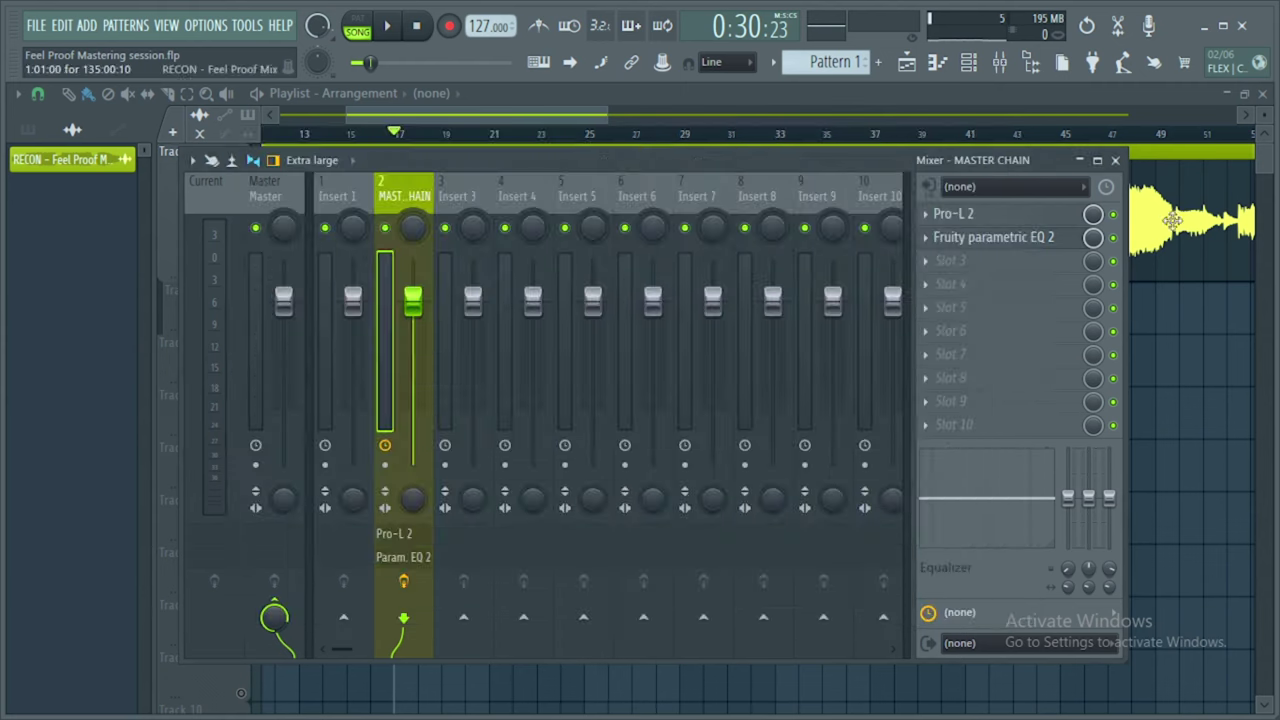
pyautogui.click(930, 278)
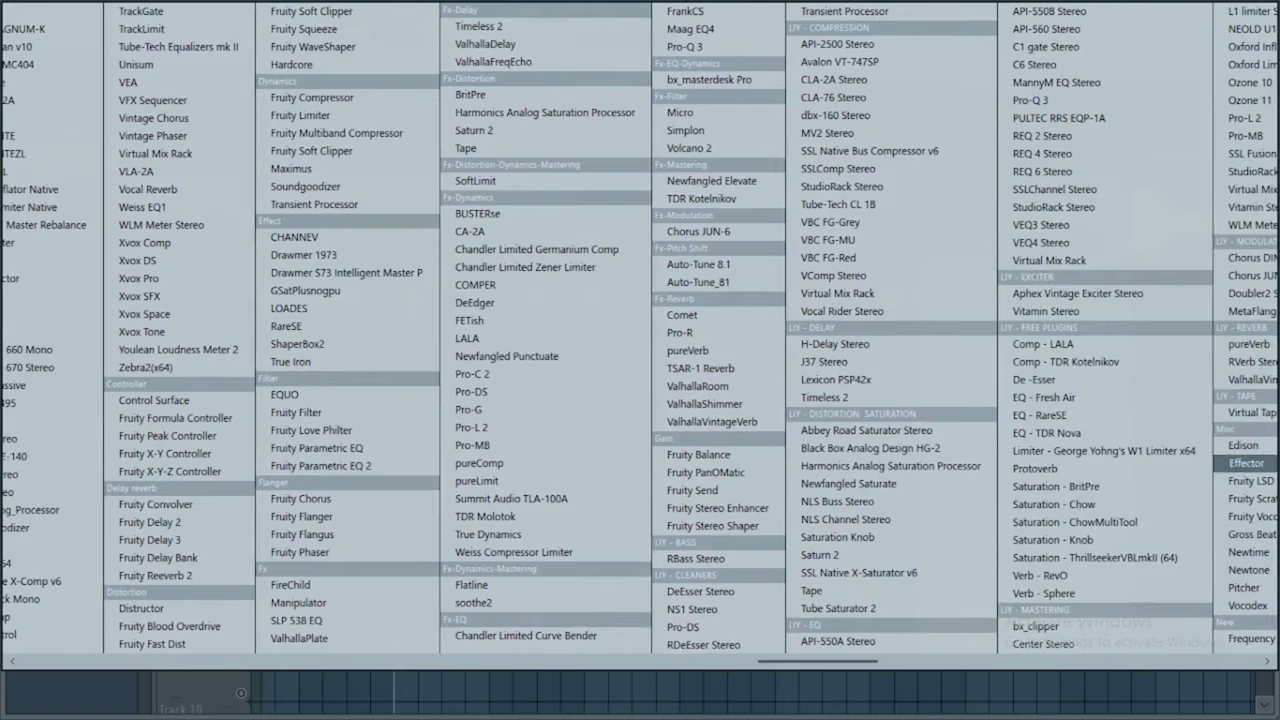
pyautogui.click(1078, 208)
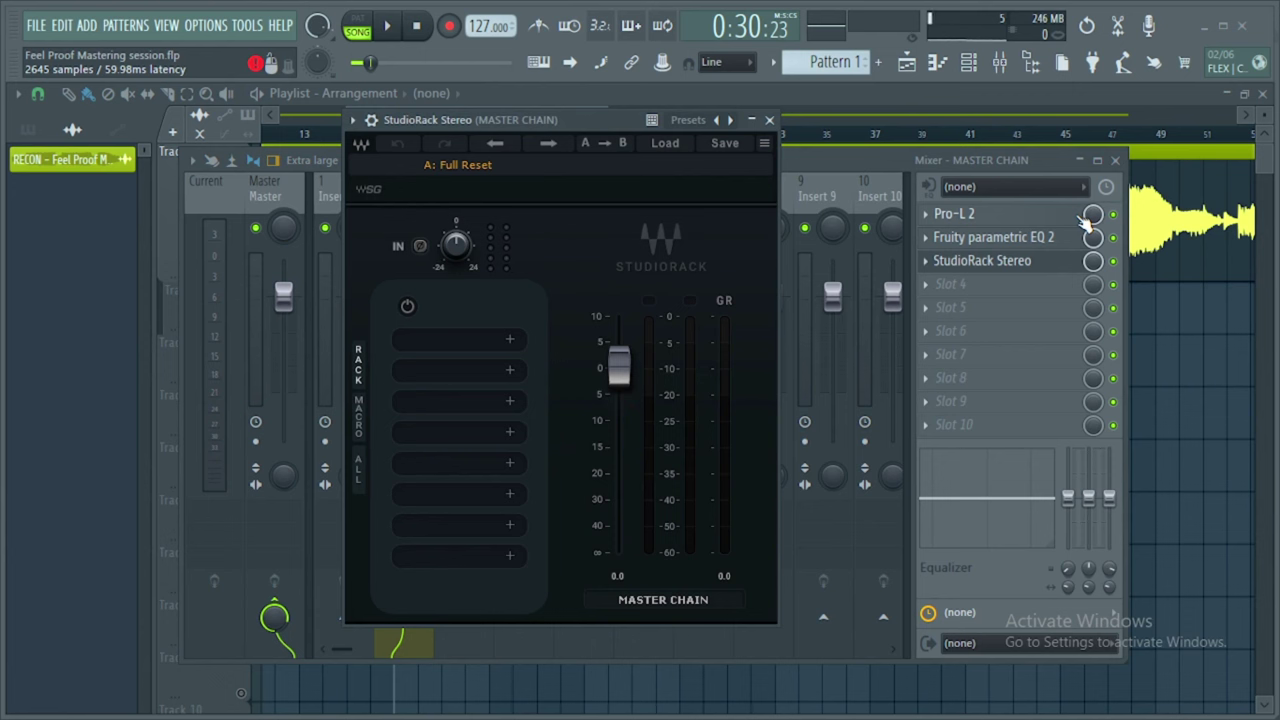
# Load SSLChannel into the first StudioRack rack slot and reposition its window.
pyautogui.click(509, 342)
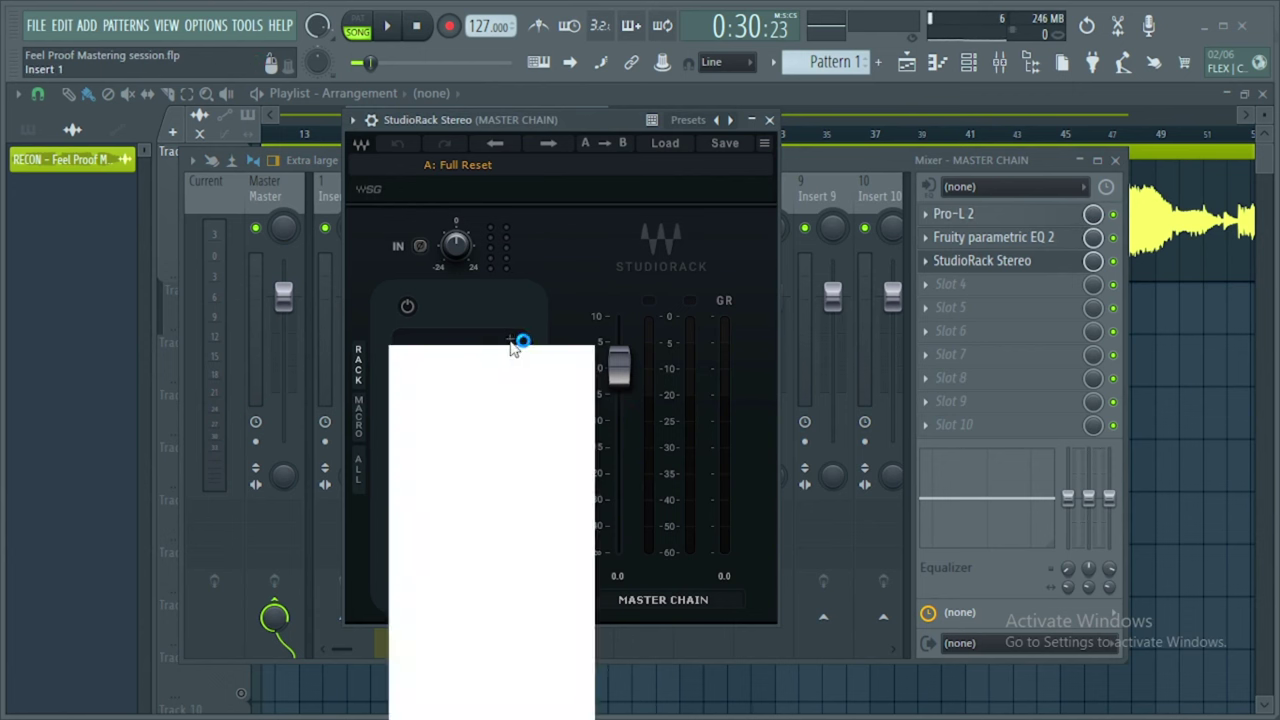
pyautogui.write('ss')
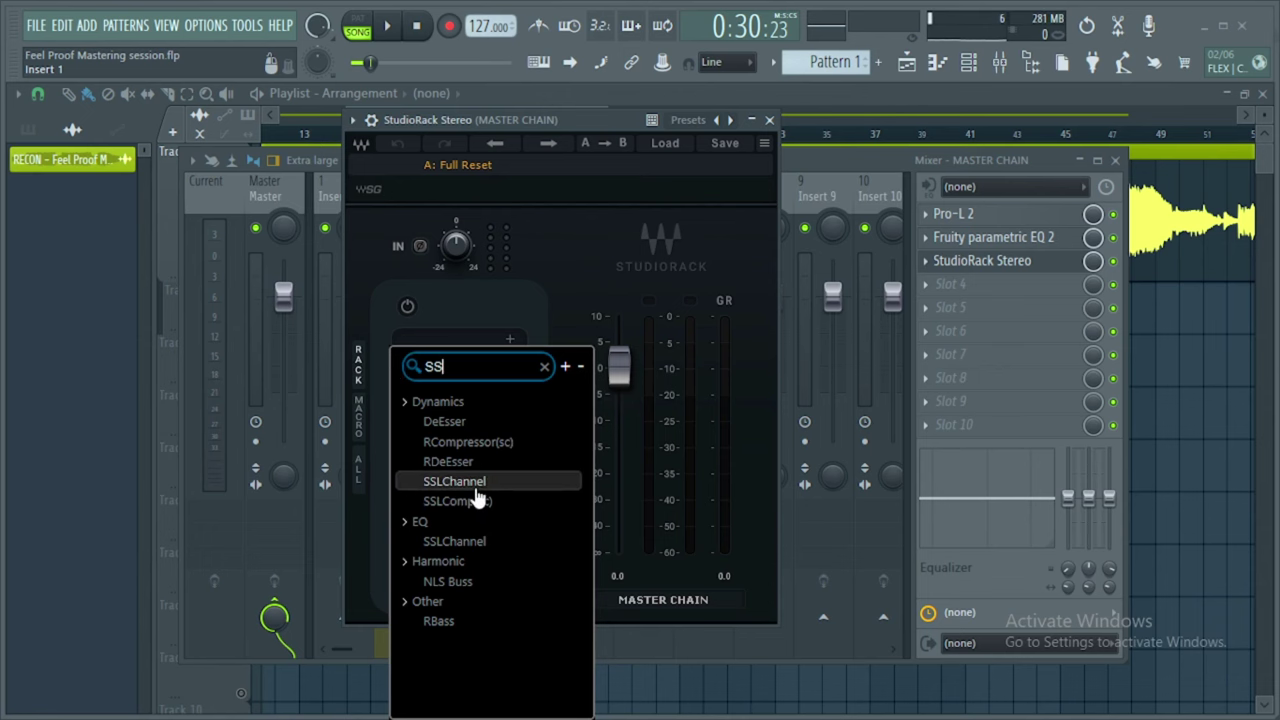
pyautogui.click(505, 484)
pyautogui.moveTo(665, 60); pyautogui.dragTo(661, 45)
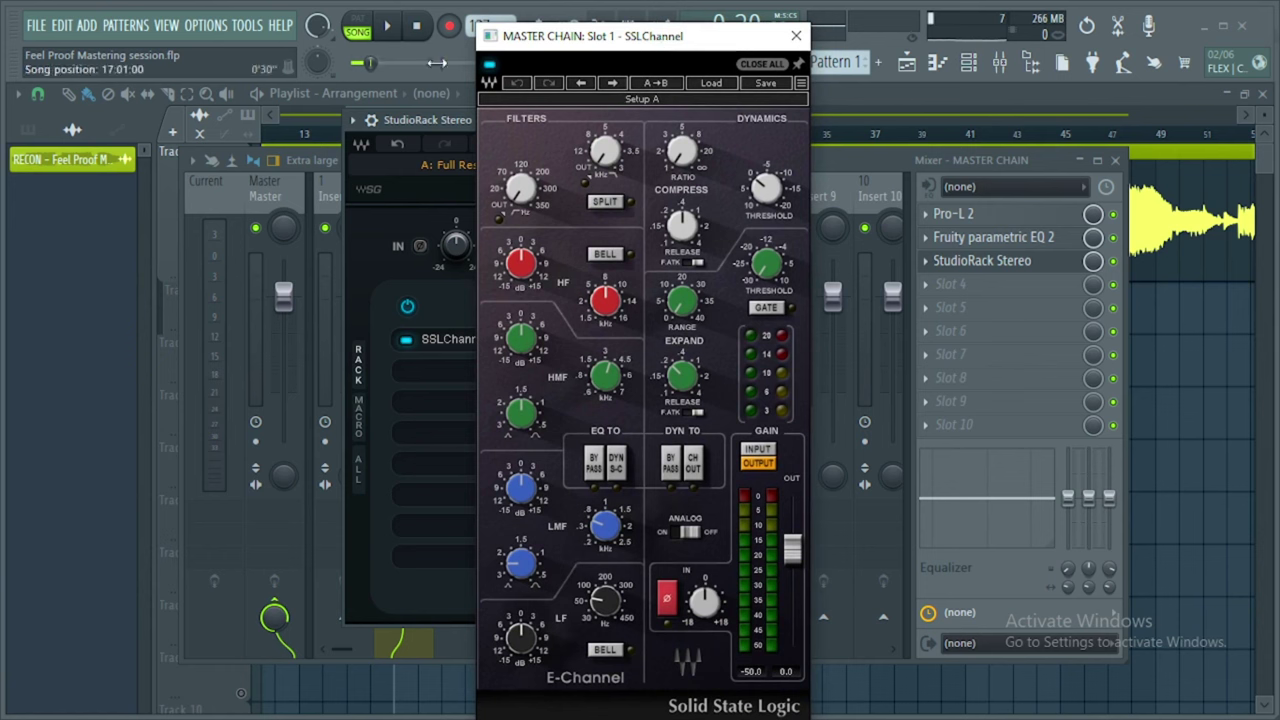
# While the song plays, set the SSLChannel compressor ratio to 1.4 and its threshold to -1.0 dB.
pyautogui.click(405, 31)
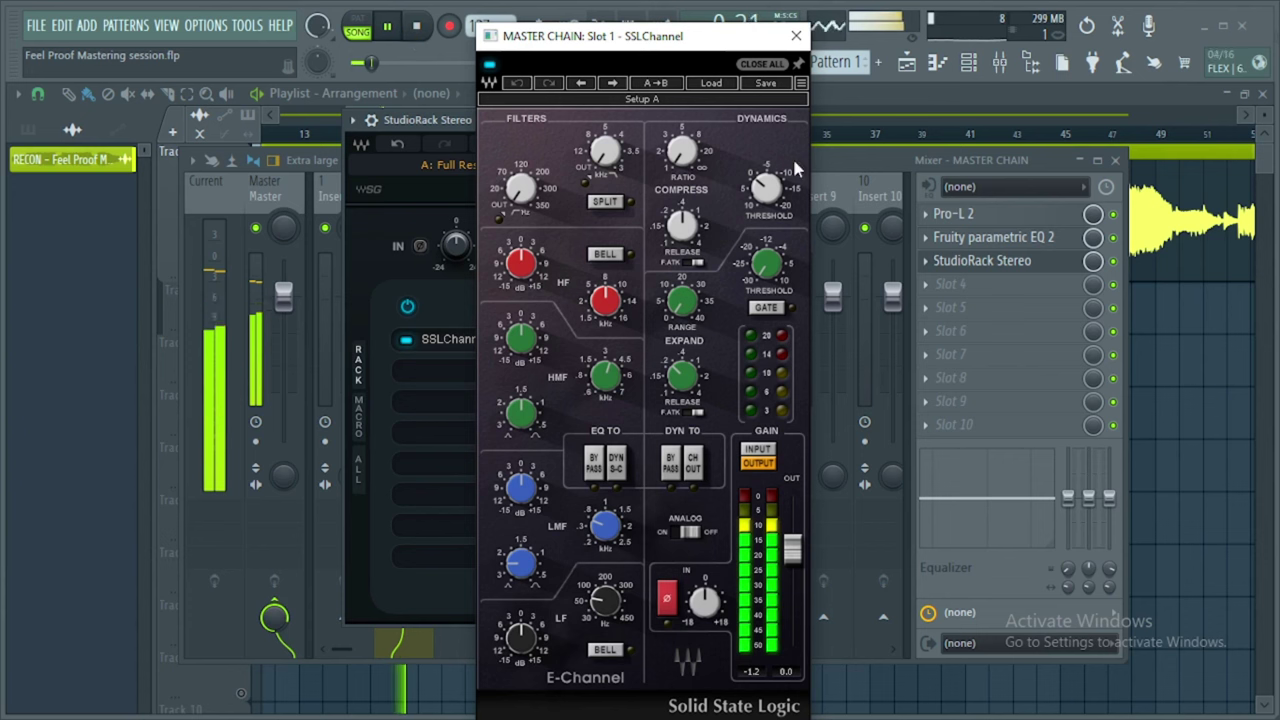
pyautogui.moveTo(683, 160); pyautogui.dragTo(683, 190)
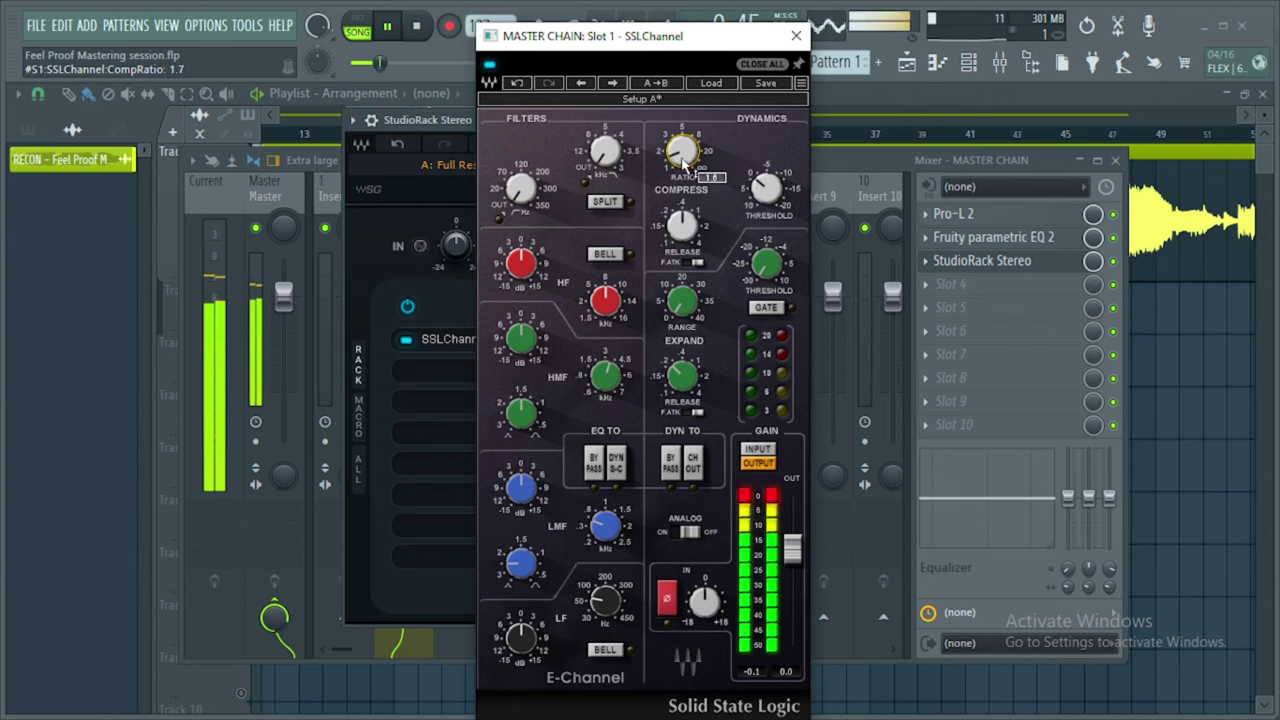
pyautogui.moveTo(683, 190); pyautogui.dragTo(683, 186)
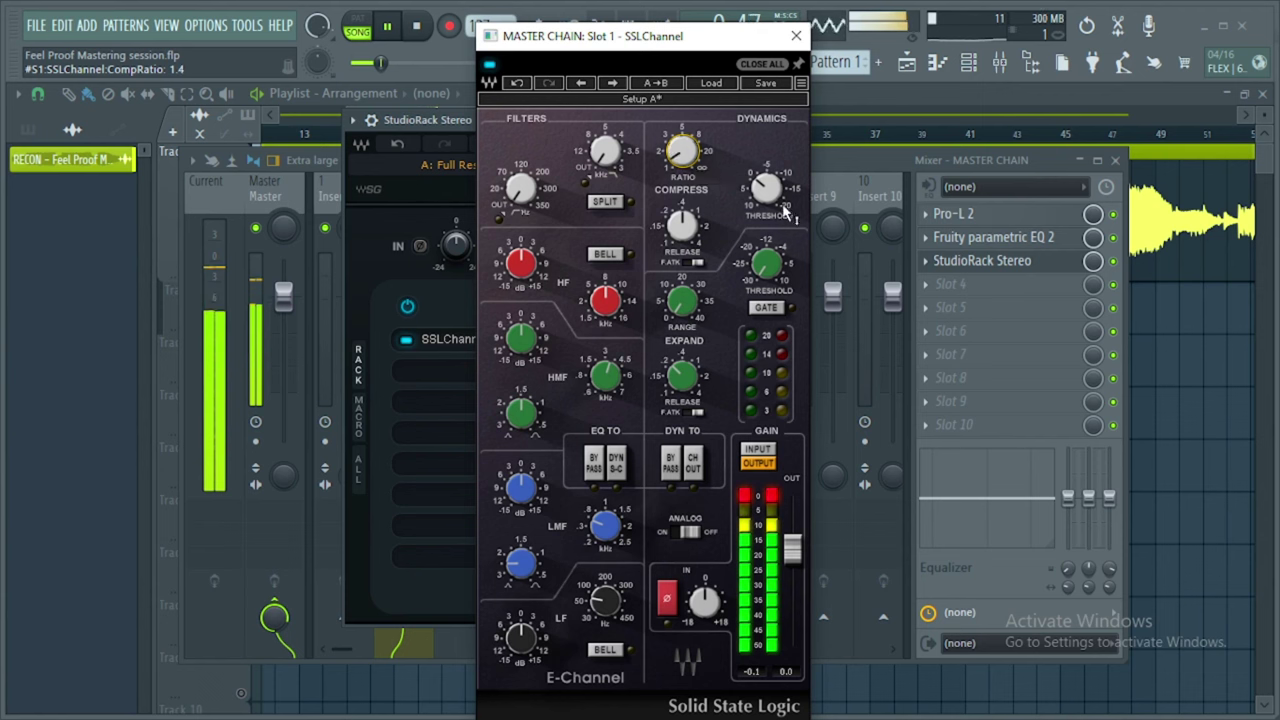
pyautogui.moveTo(768, 192); pyautogui.dragTo(768, 184)
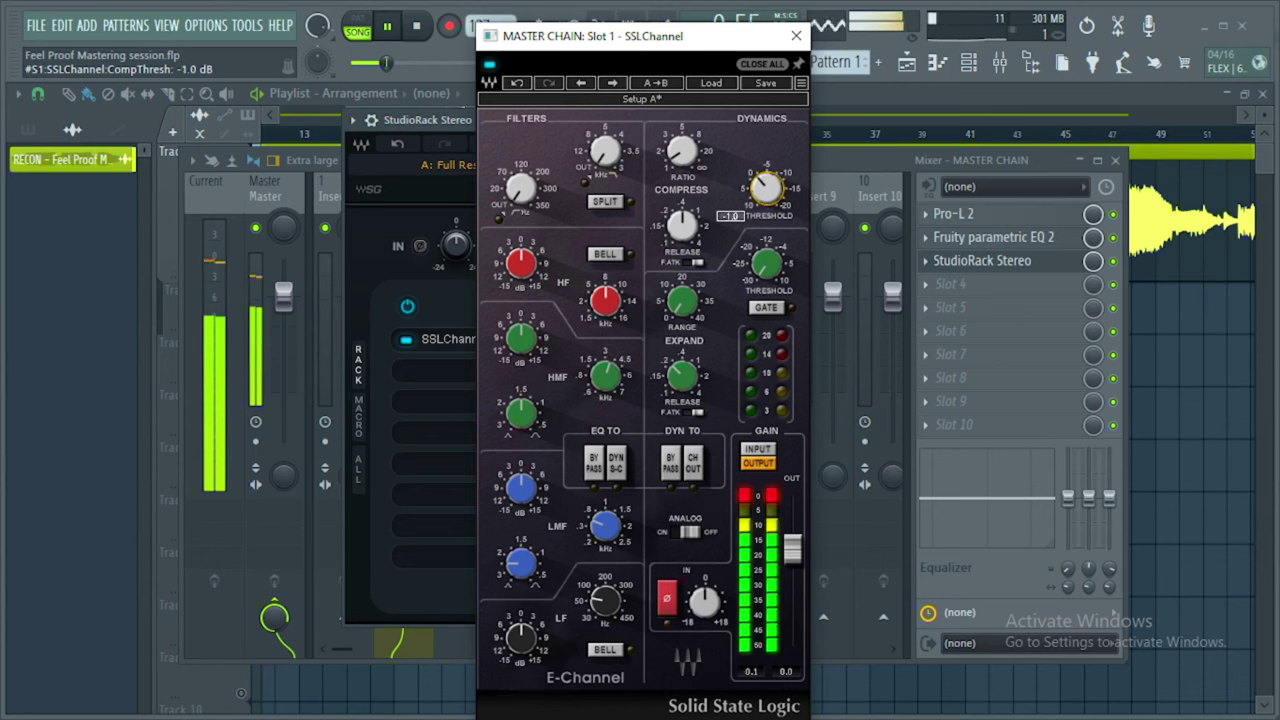
# Compare the song with SSLChannel bypassed and enabled, finishing with playback stopped.
pyautogui.click(491, 66)
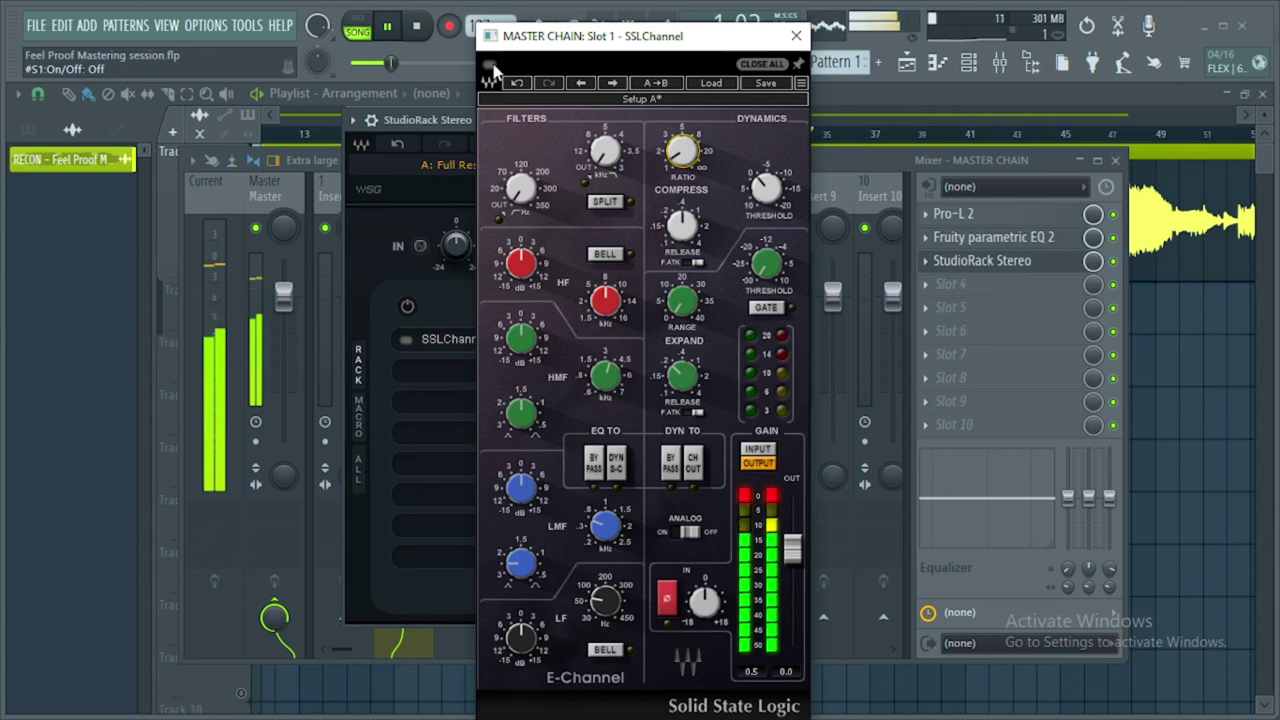
pyautogui.click(491, 66)
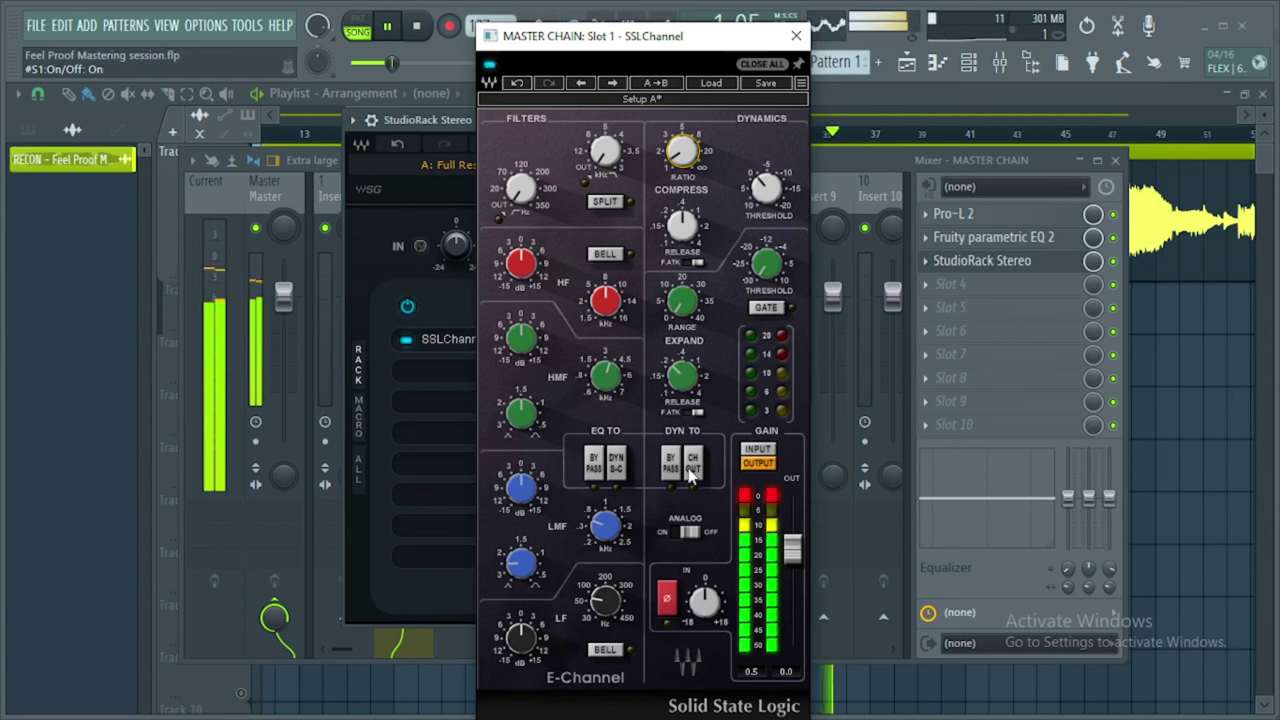
pyautogui.press('space')
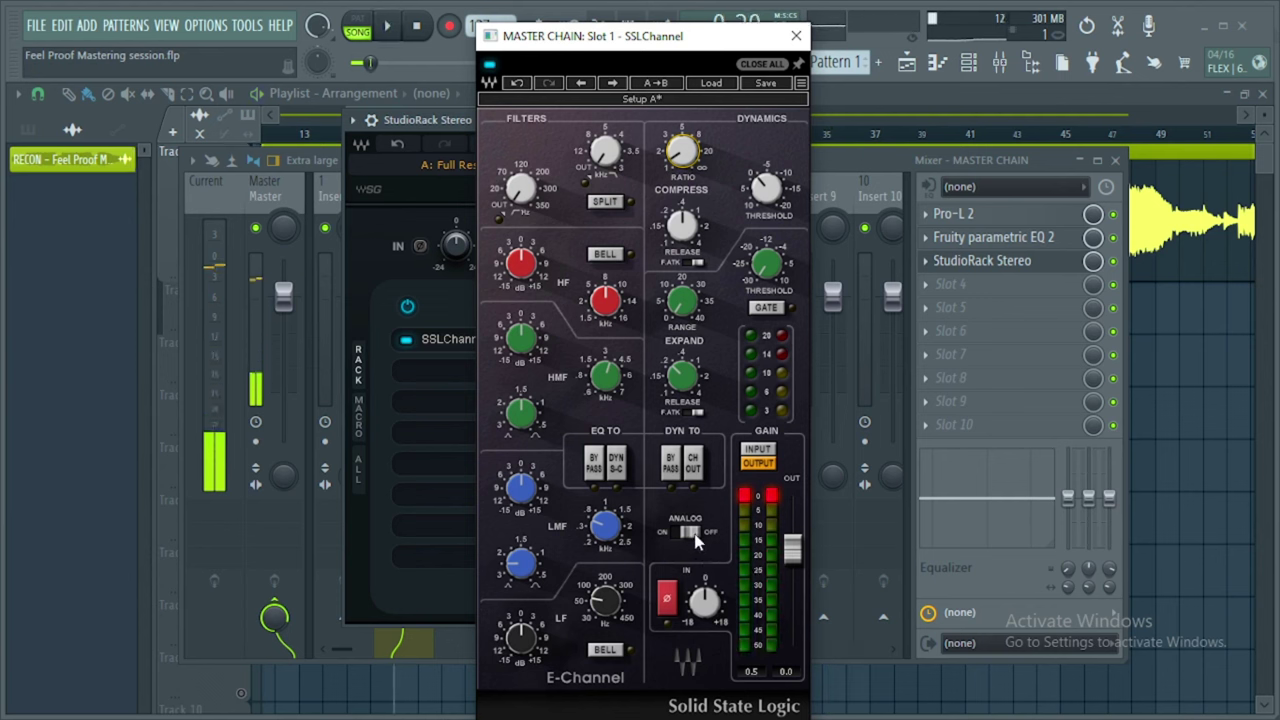
# Turn on SSLChannel's Analog mode and replay the song to hear the result.
pyautogui.click(690, 533)
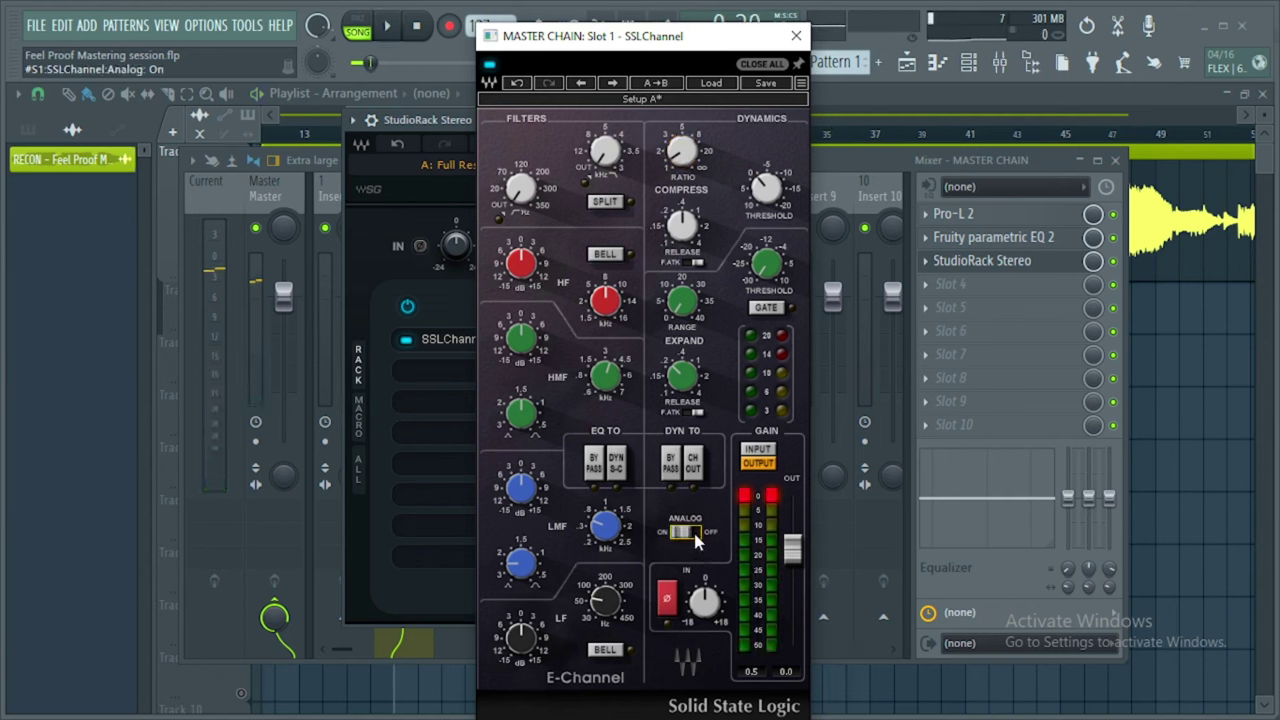
pyautogui.press('space')
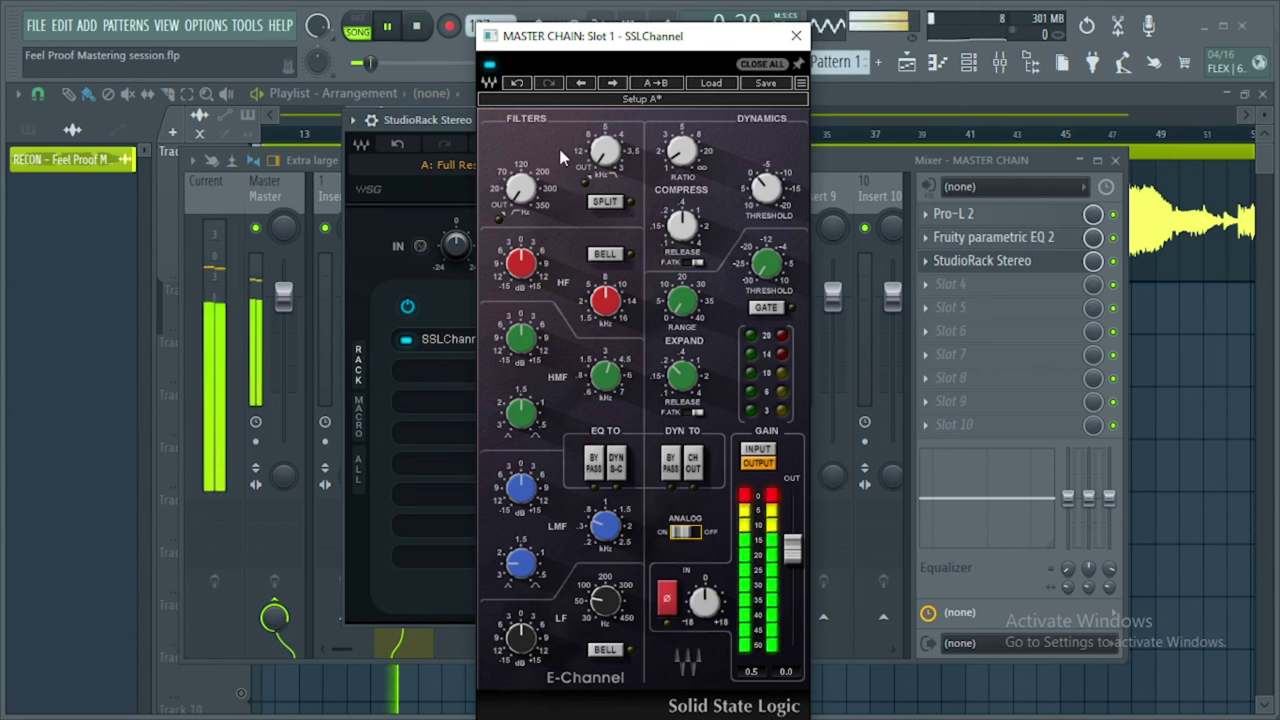
pyautogui.moveTo(541, 208)
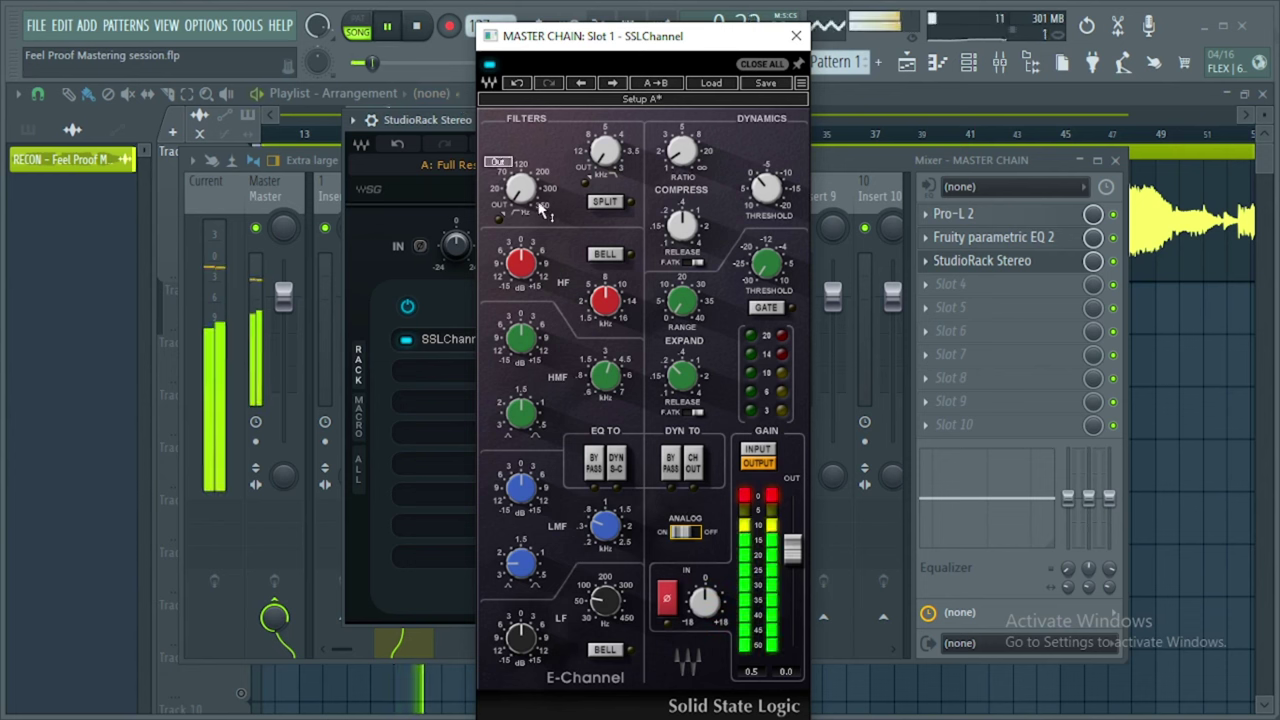
pyautogui.press('space')
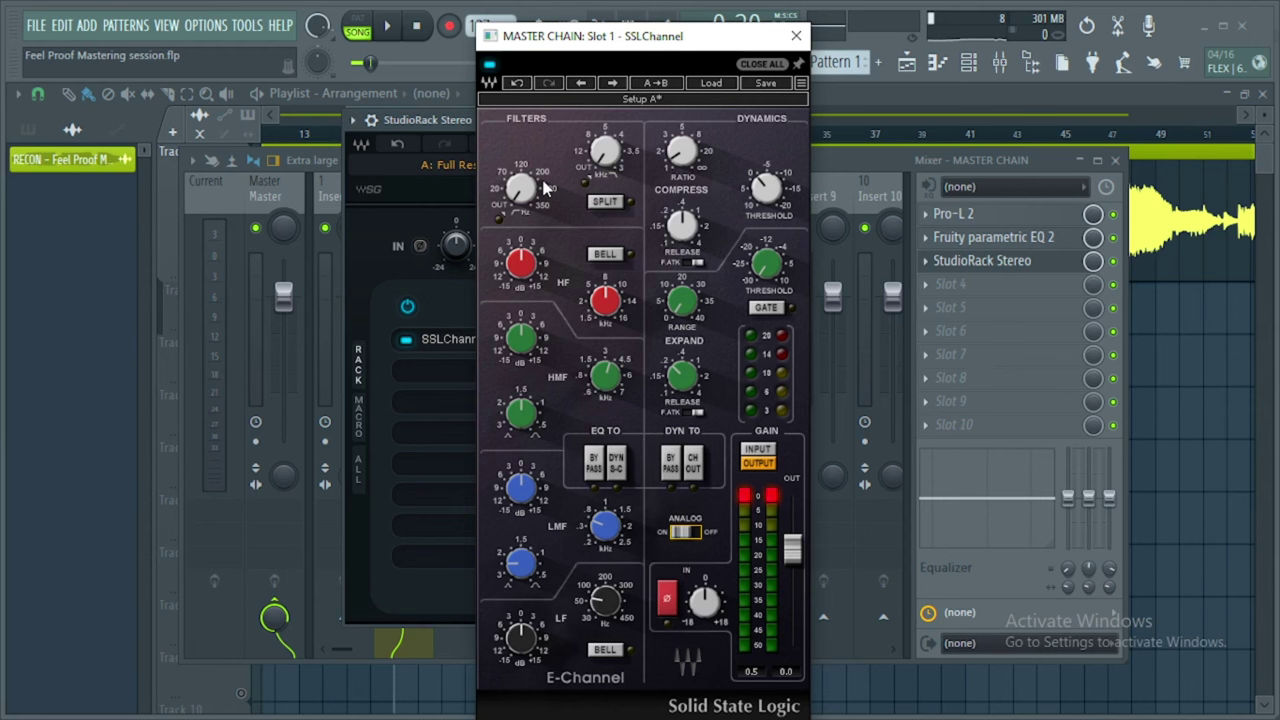
pyautogui.press('space')
# Set SSLChannel's low-pass filter frequency to 15 kHz and restart playback of the song.
pyautogui.moveTo(605, 150)
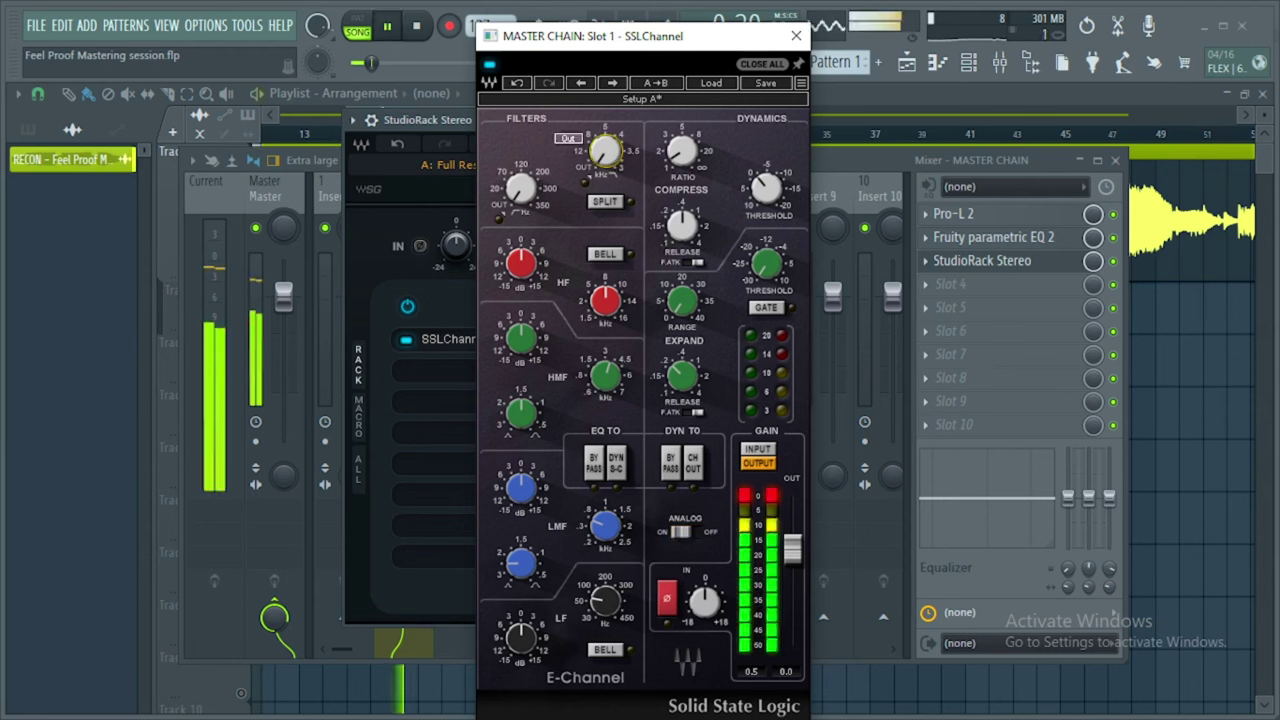
pyautogui.moveTo(605, 150); pyautogui.dragTo(605, 146)
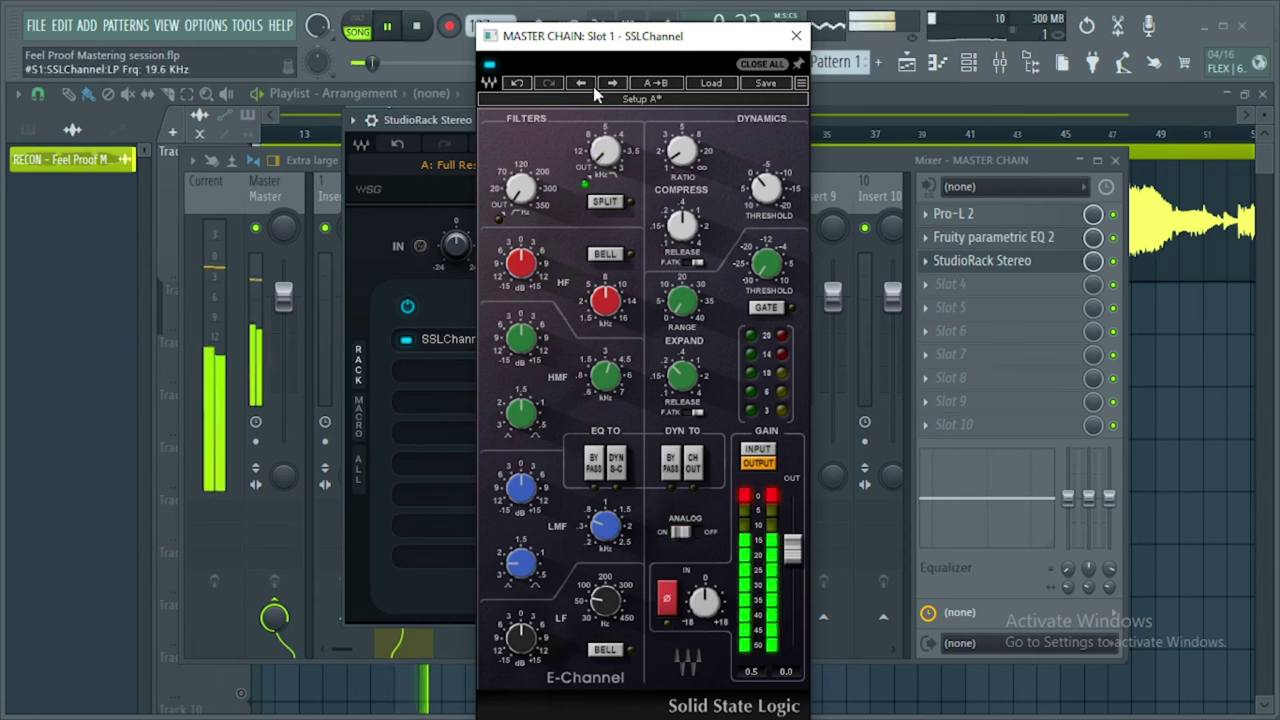
pyautogui.doubleClick(568, 139)
pyautogui.click(599, 160)
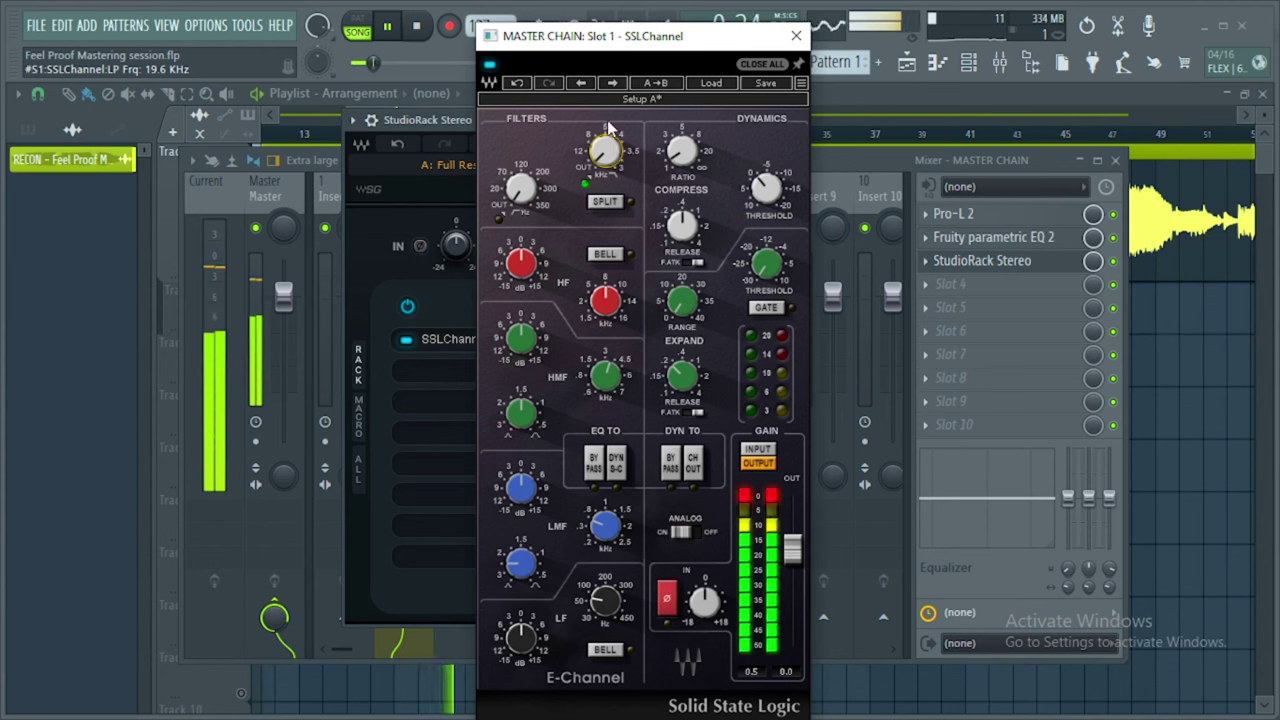
pyautogui.moveTo(599, 162); pyautogui.dragTo(600, 130)
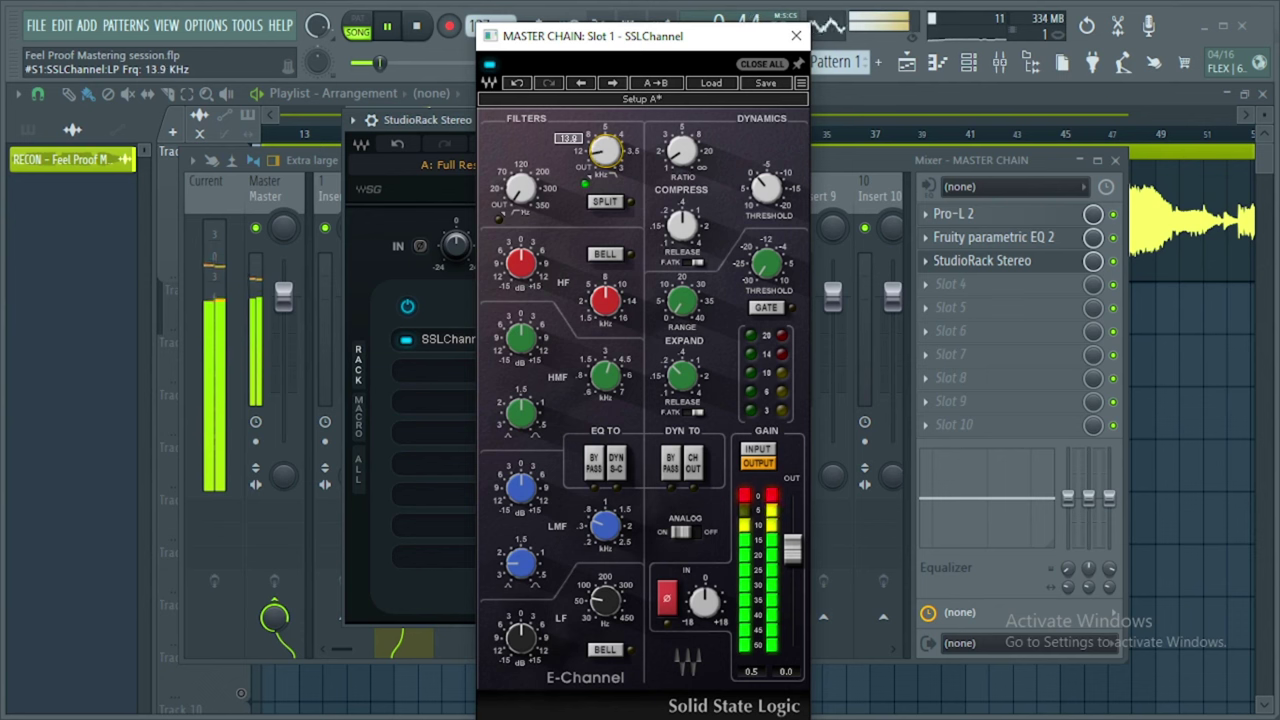
pyautogui.doubleClick(603, 160)
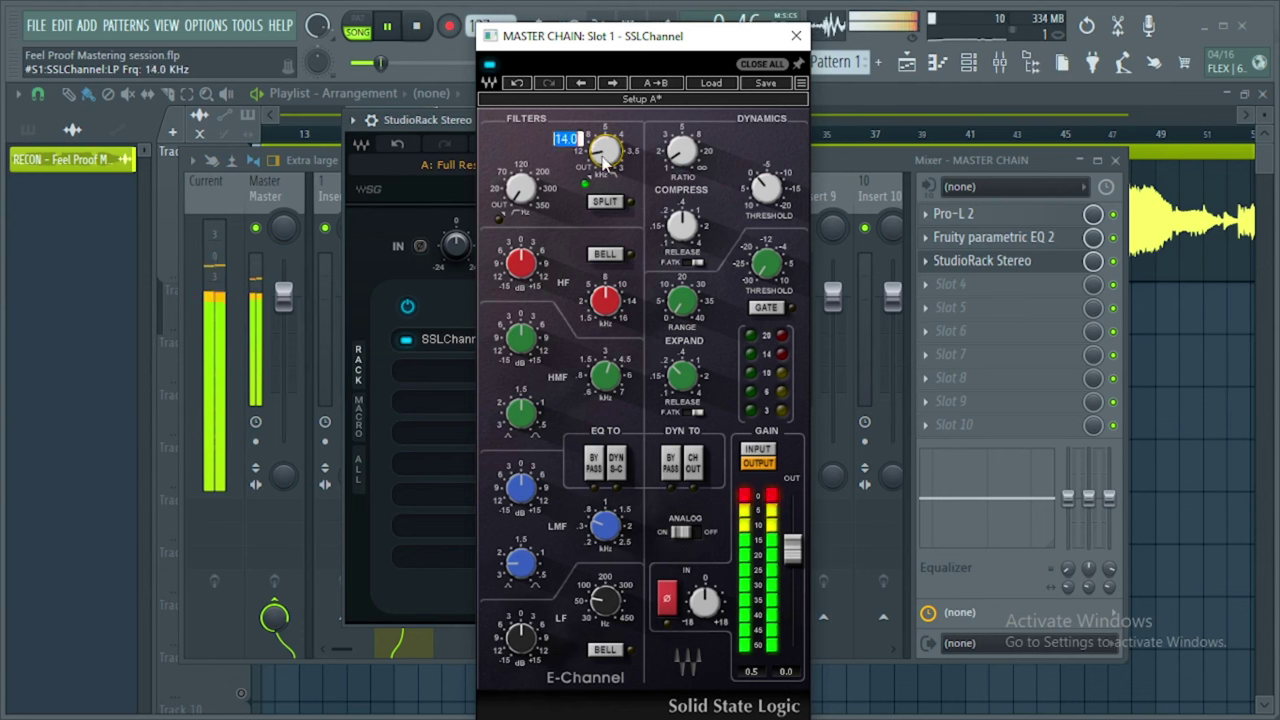
pyautogui.write('15')
pyautogui.press('Return')
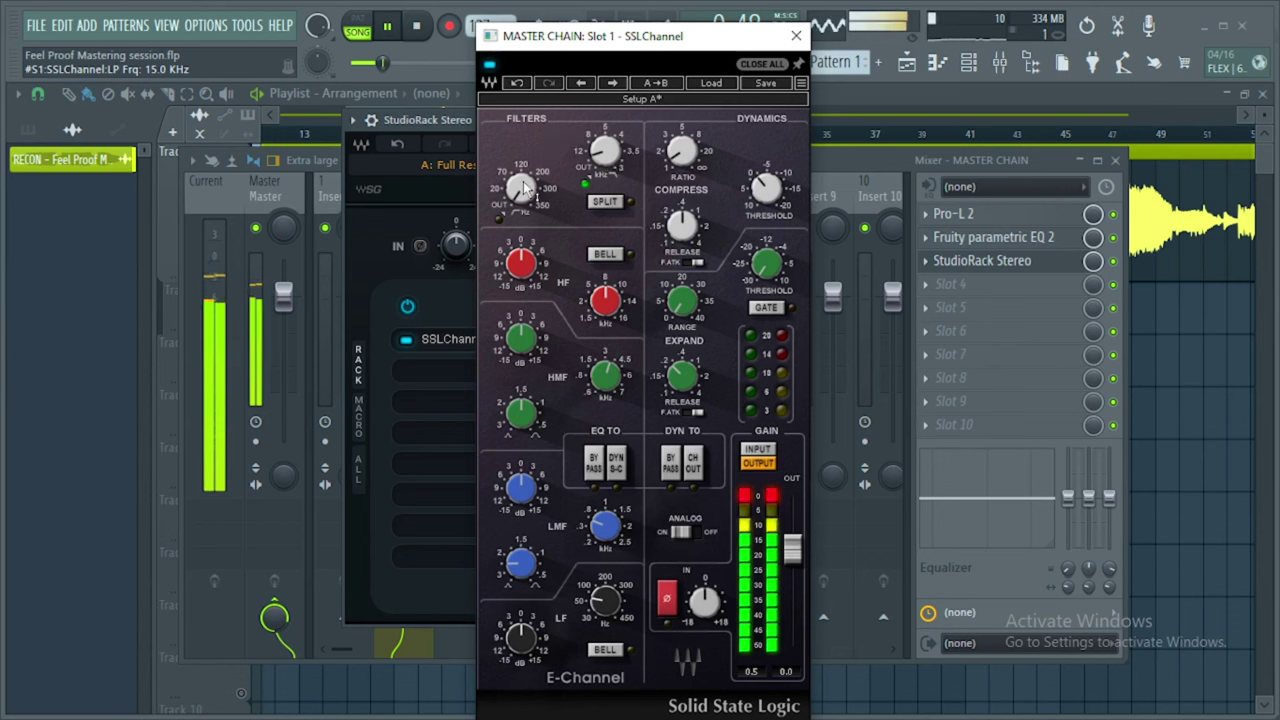
pyautogui.press('space')
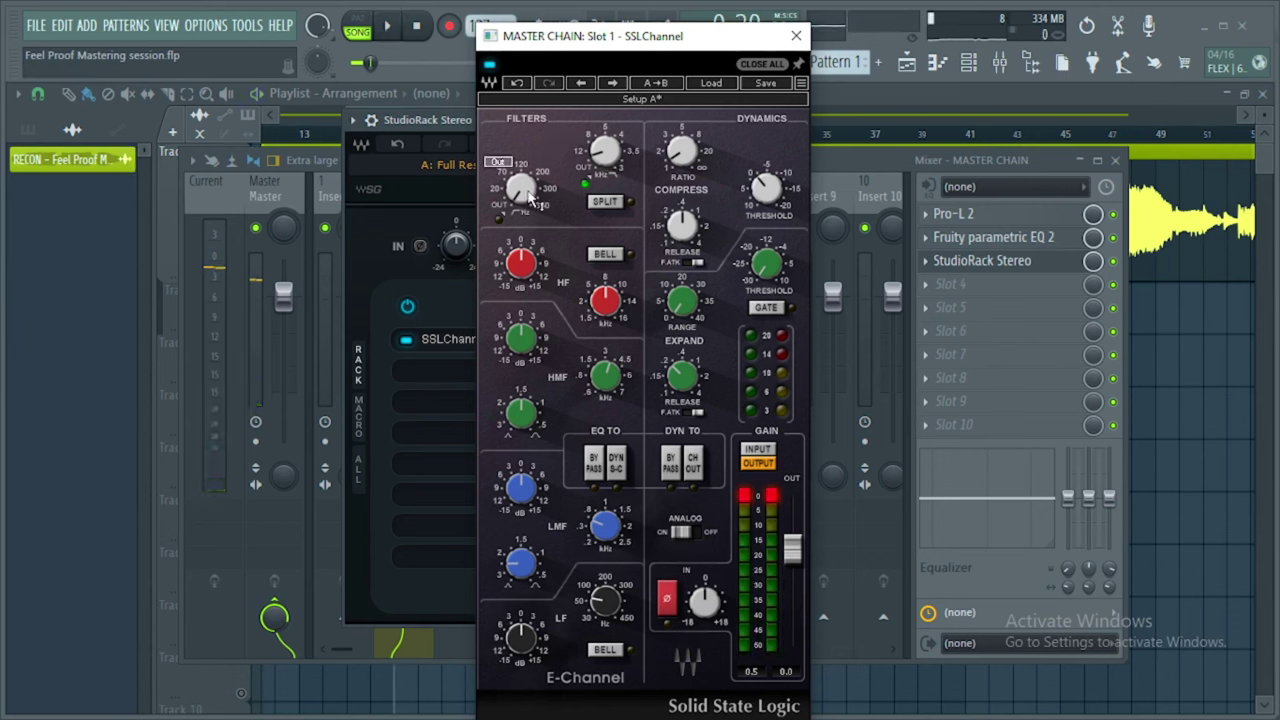
pyautogui.press('space')
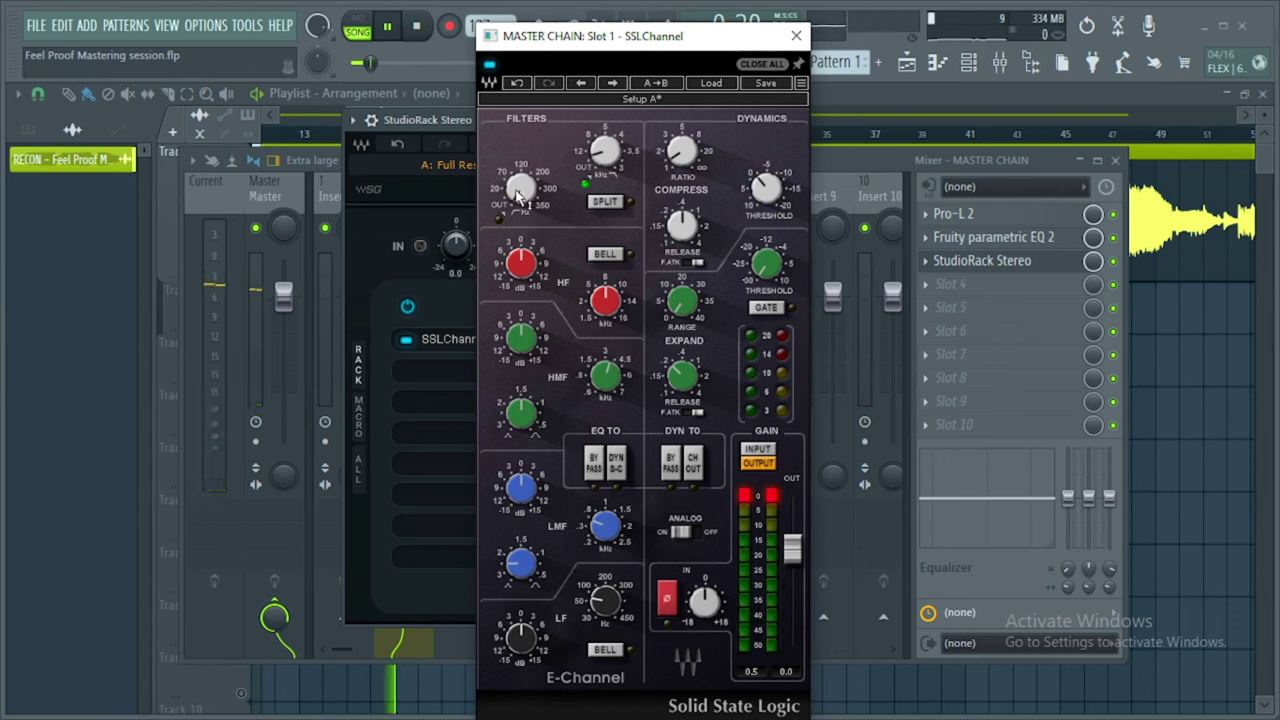
# Set SSLChannel's high-pass filter to 16 Hz, comparing it with the filter out while the song plays, and stop playback.
pyautogui.doubleClick(519, 190)
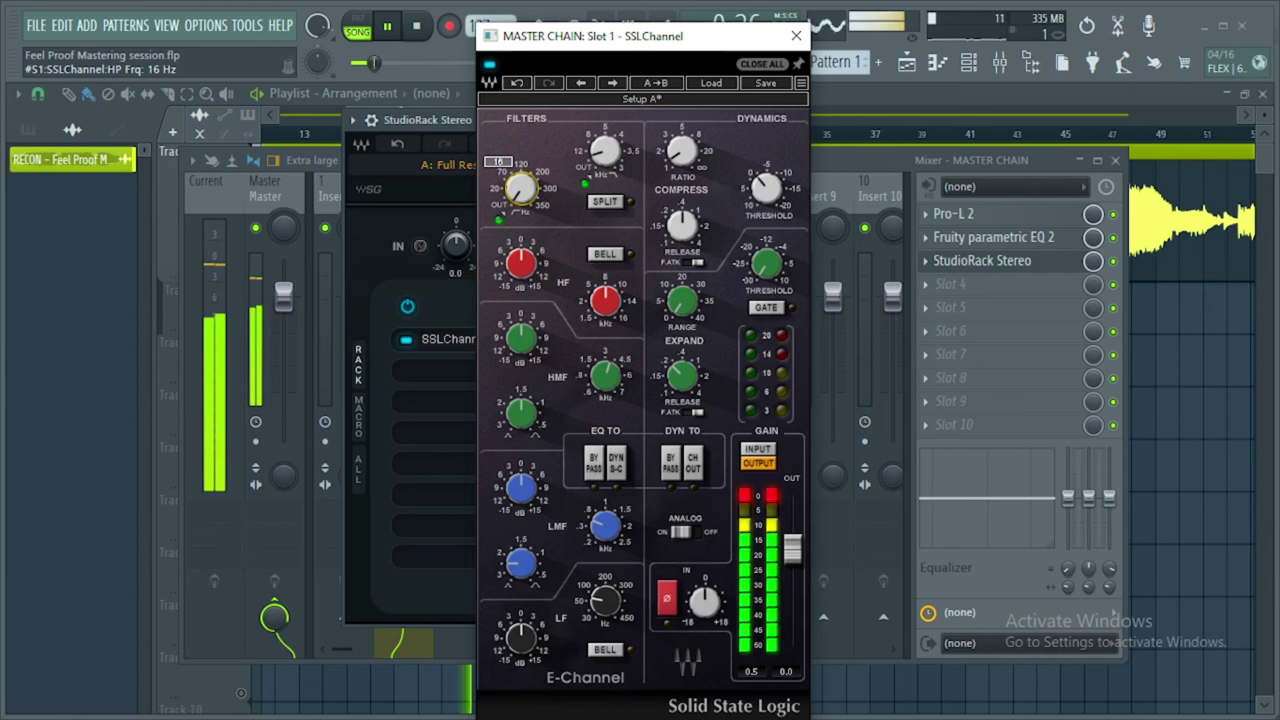
pyautogui.scroll(-2, 533, 196)
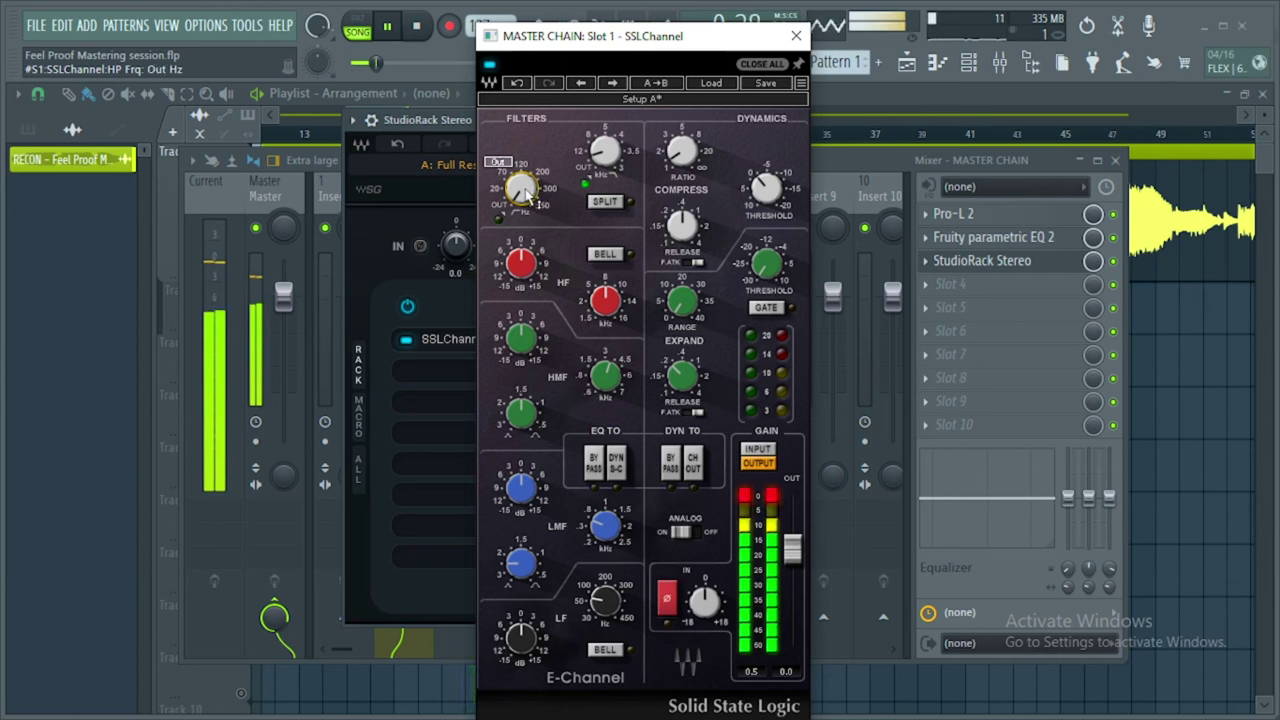
pyautogui.scroll(1, 527, 196)
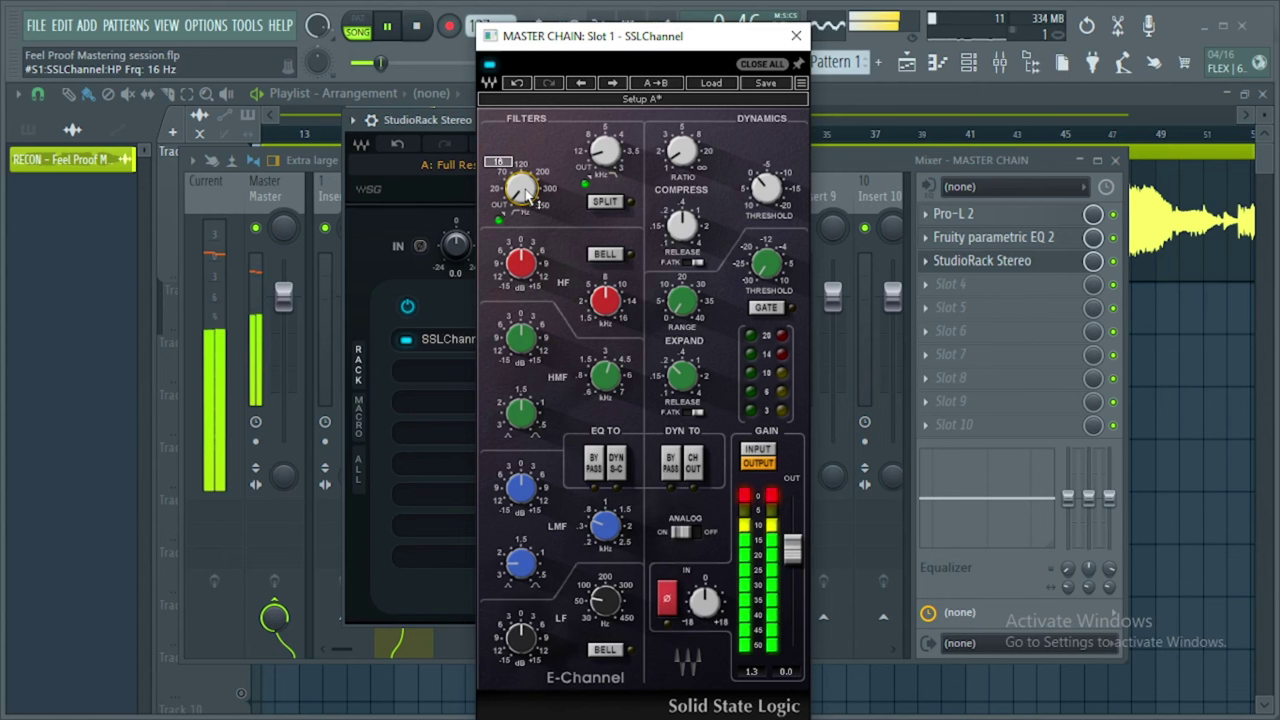
pyautogui.press('space')
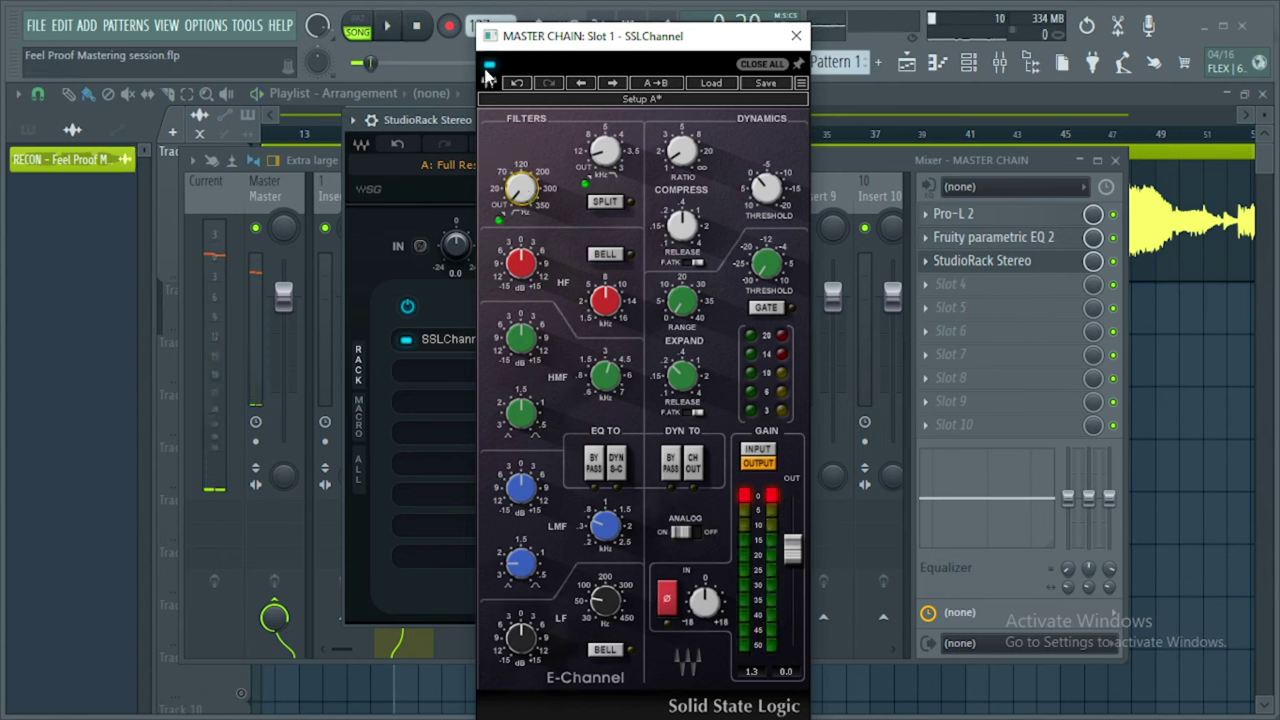
# Compare the song with SSLChannel bypassed and enabled, leaving it enabled with playback stopped and its window closed.
pyautogui.click(489, 66)
pyautogui.press('space')
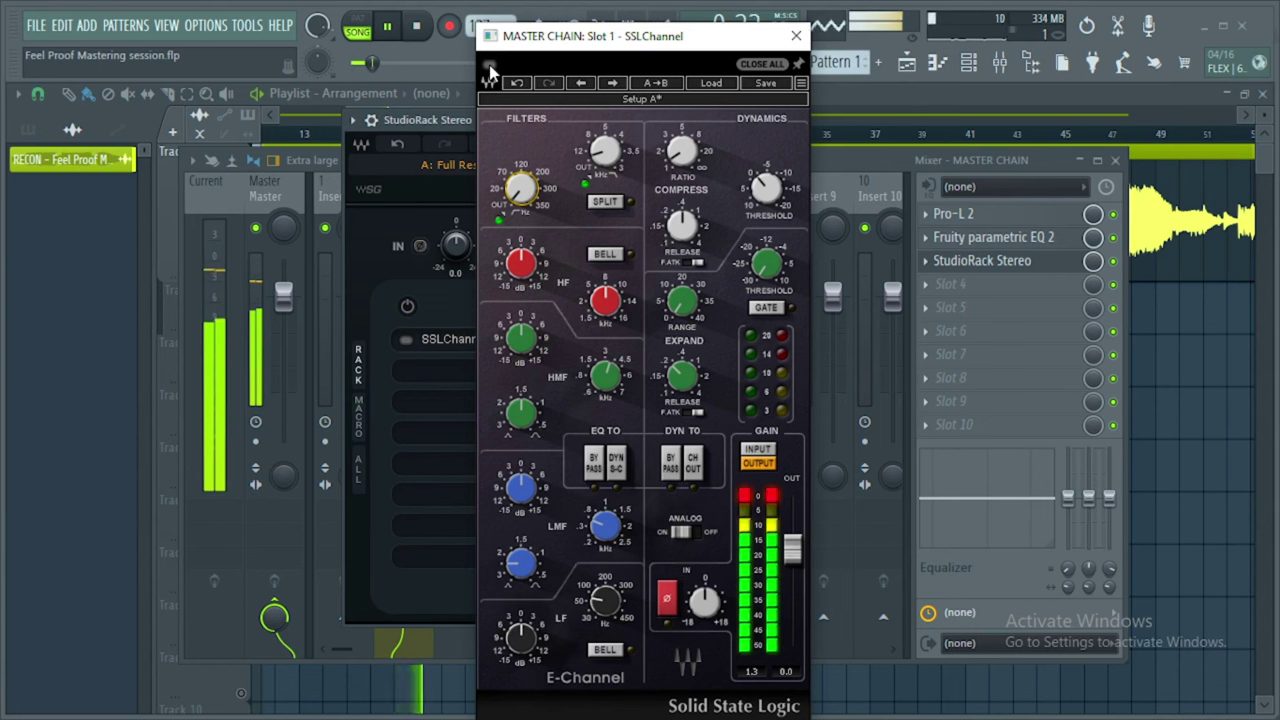
pyautogui.click(489, 66)
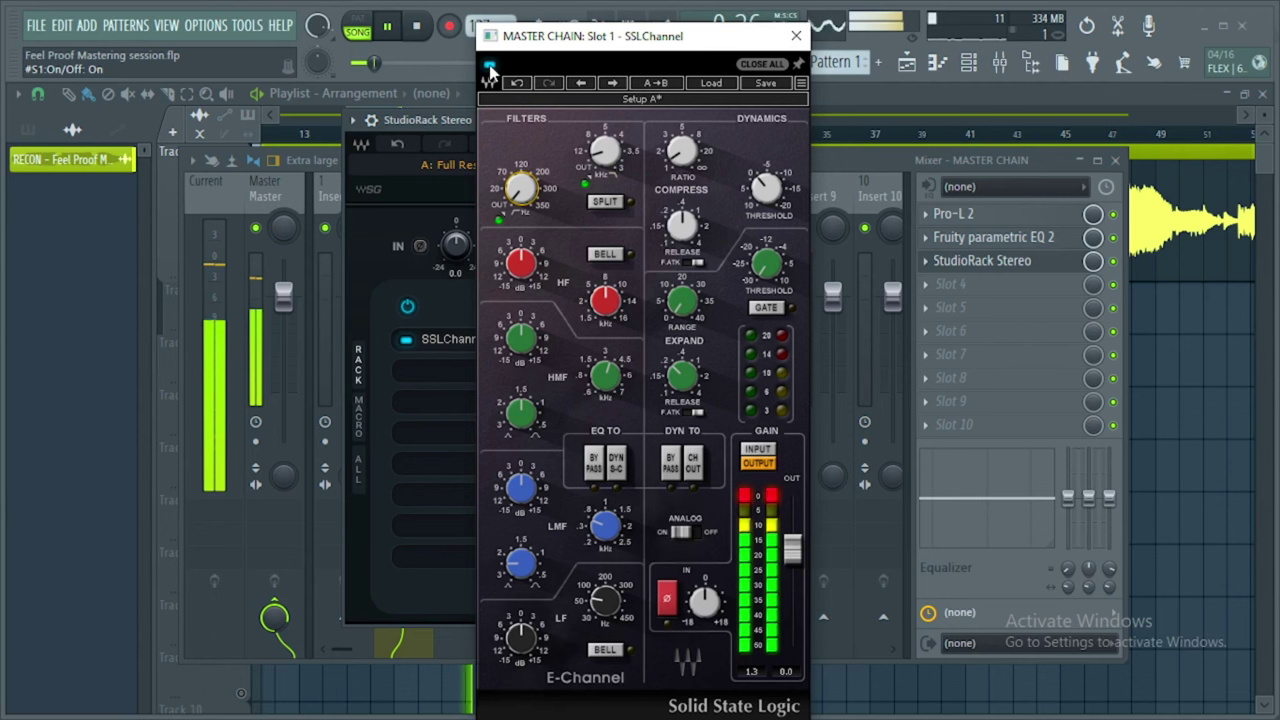
pyautogui.press('space')
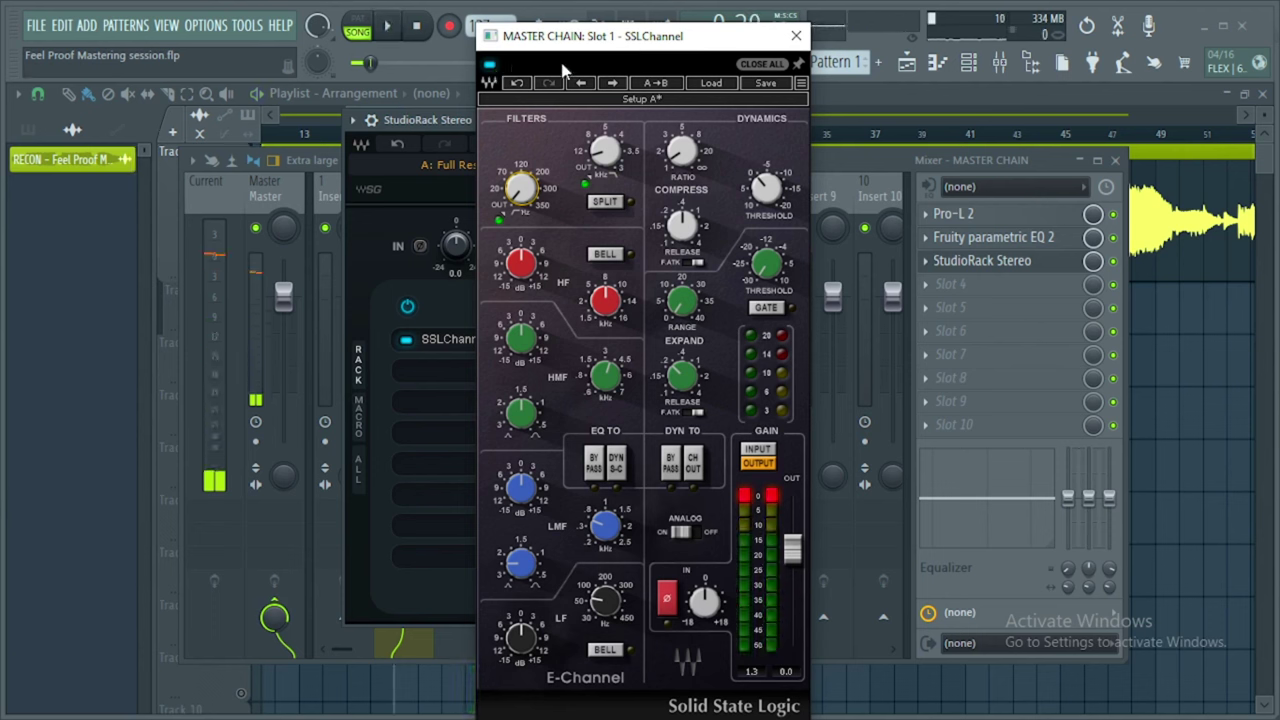
pyautogui.click(792, 39)
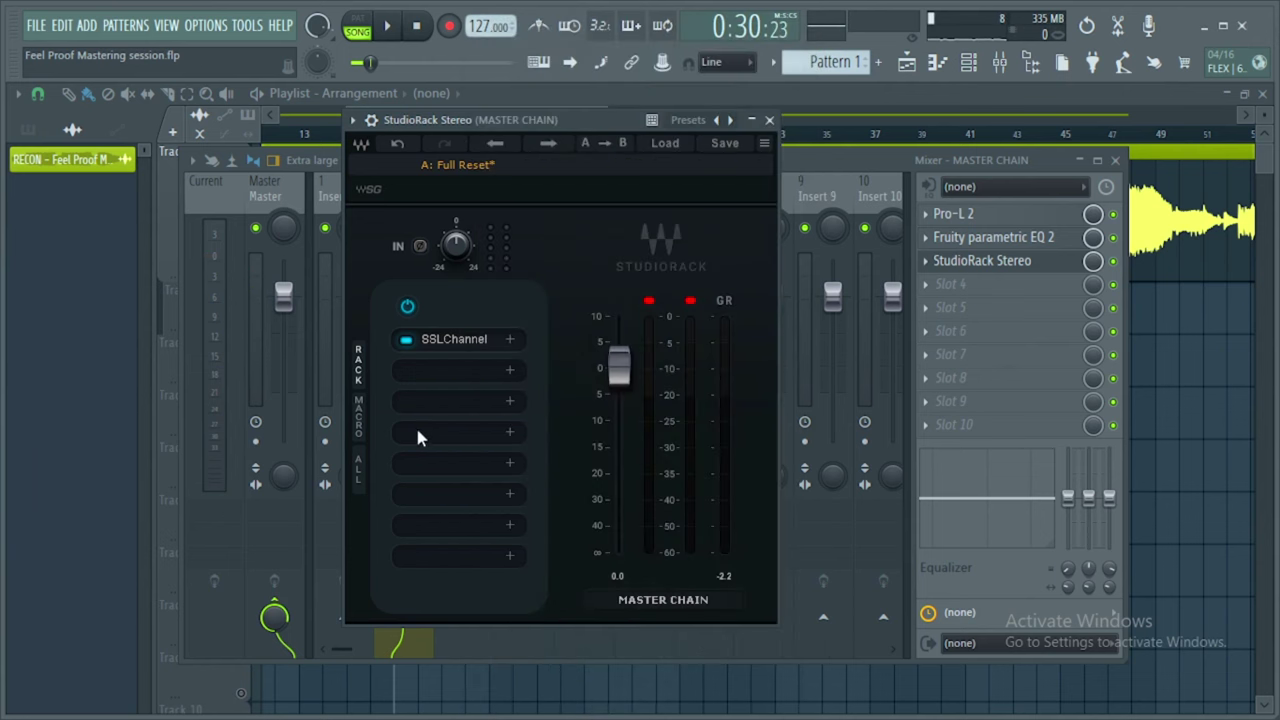
# Add SSLComp(sc) to StudioRack's second slot and load its Mastering preset.
pyautogui.click(510, 372)
pyautogui.write('SSL')
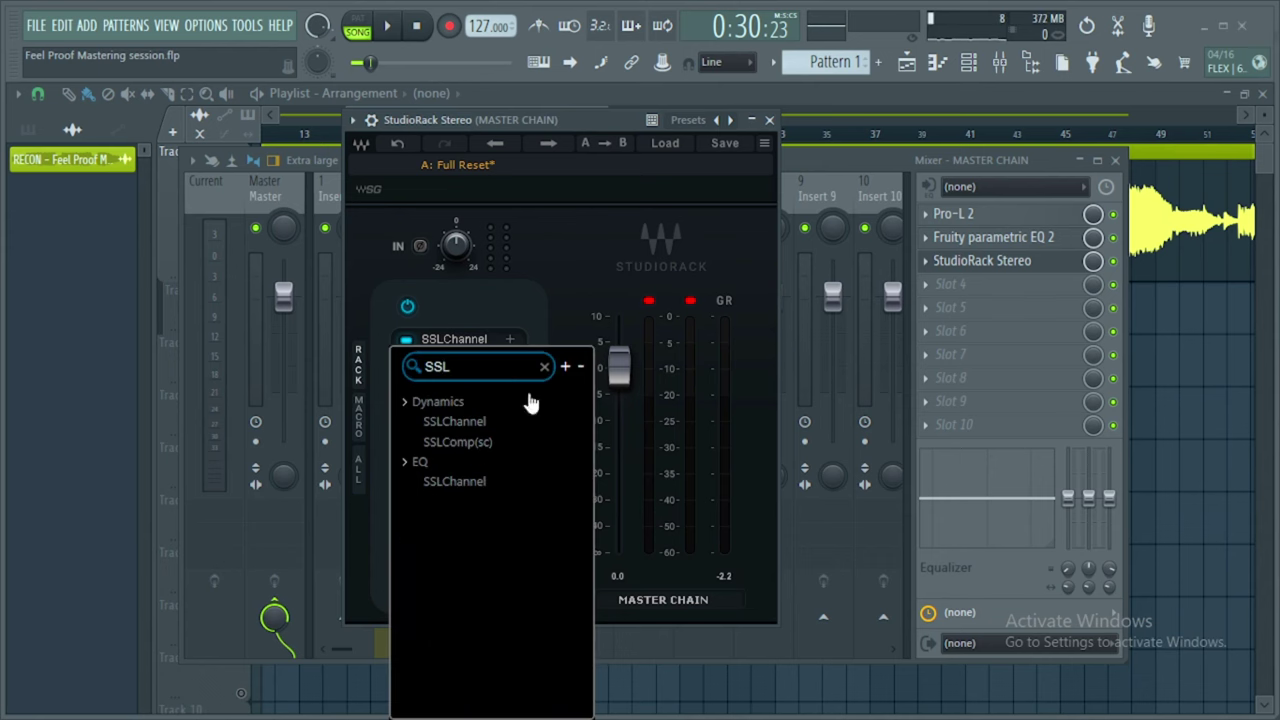
pyautogui.click(491, 442)
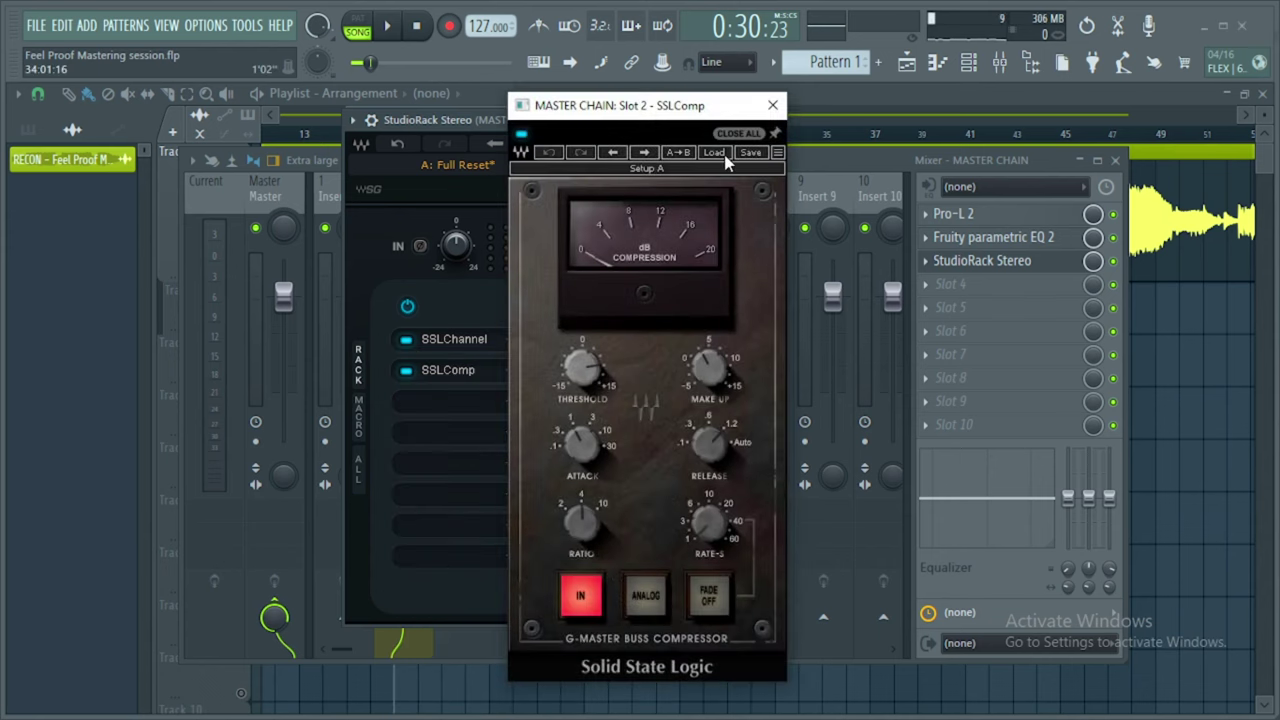
pyautogui.click(714, 153)
pyautogui.click(781, 298)
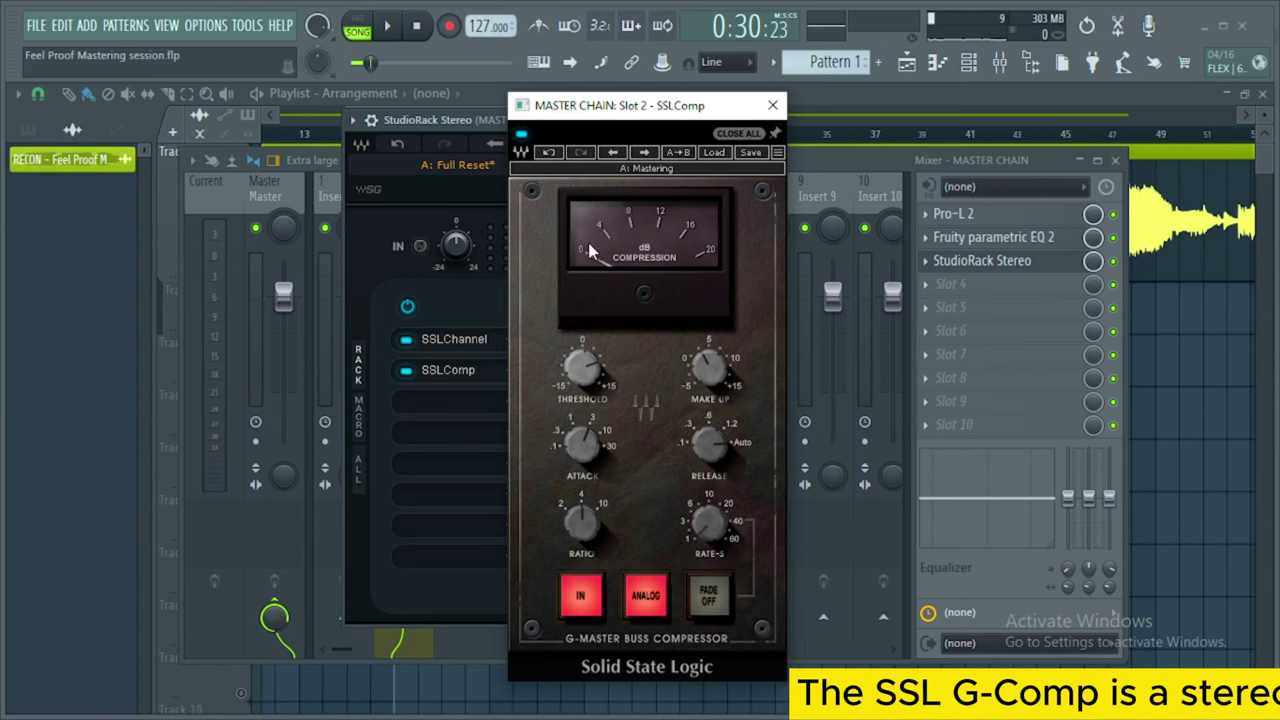
# Set SSLComp's make-up gain to 0 dB, ratio to 2 and release to .3, and lengthen its attack.
pyautogui.doubleClick(717, 372)
pyautogui.write('0')
pyautogui.press('Return')
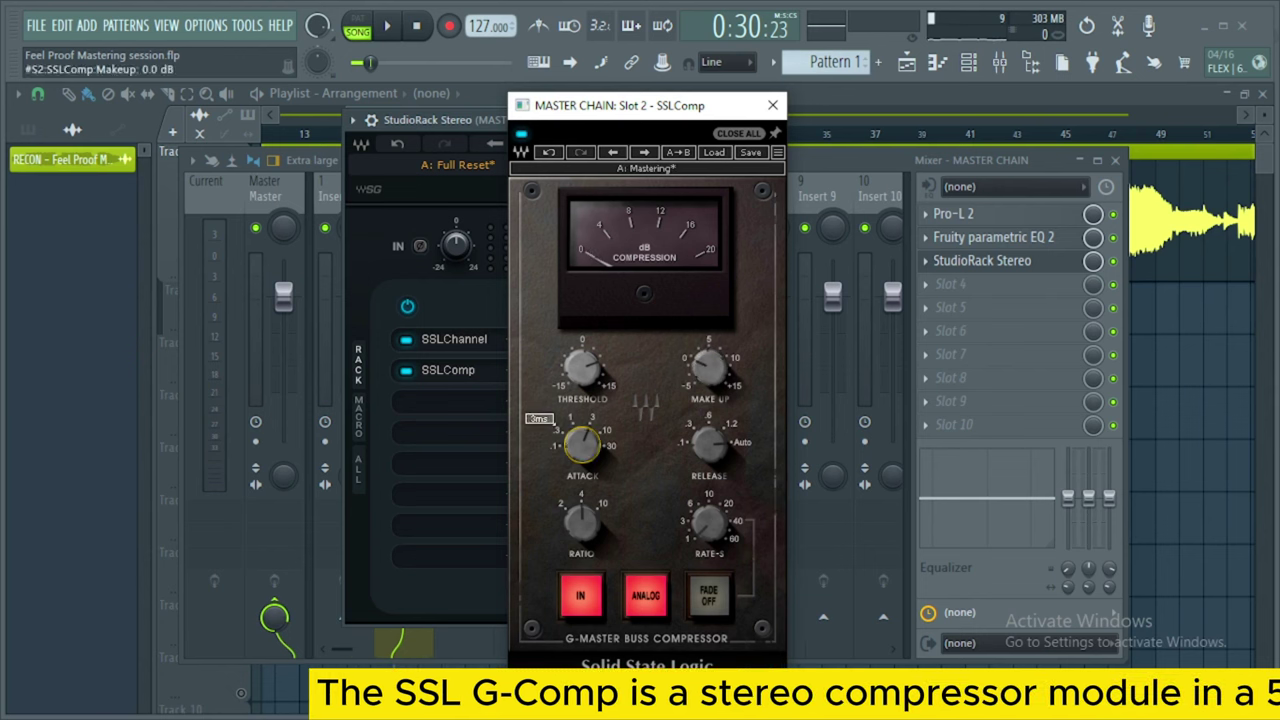
pyautogui.moveTo(595, 449); pyautogui.dragTo(595, 420)
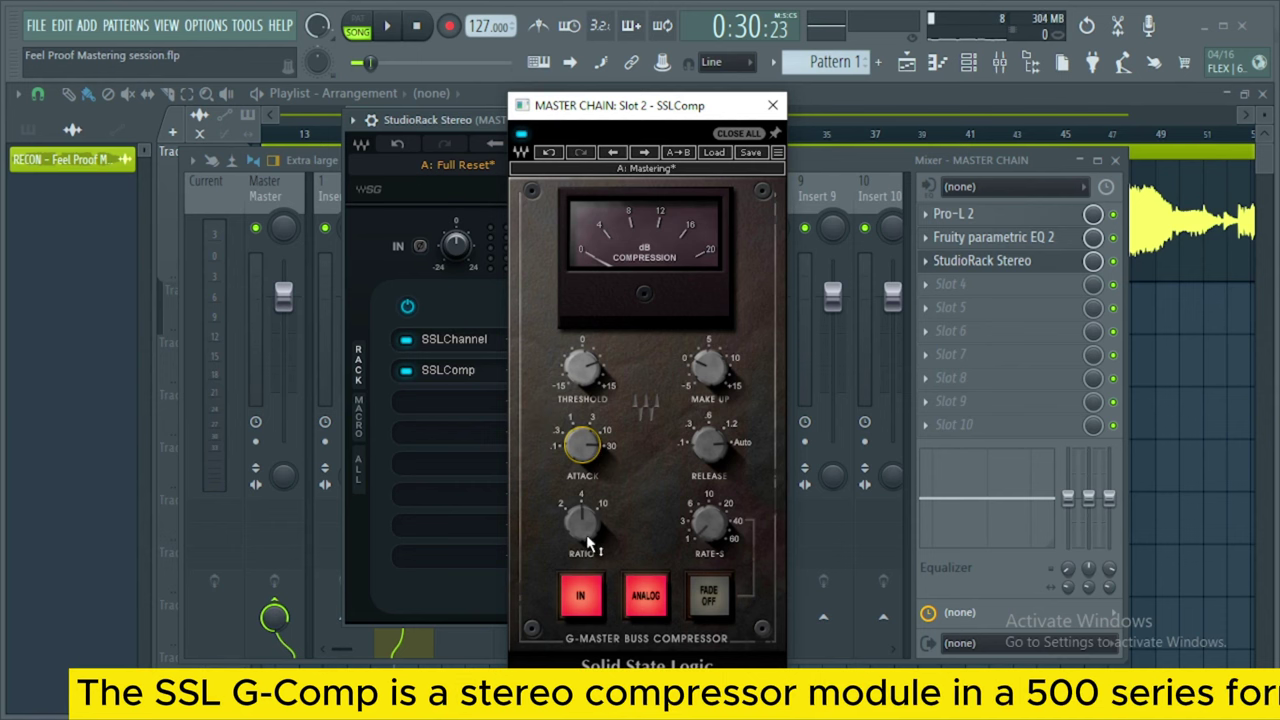
pyautogui.moveTo(586, 540)
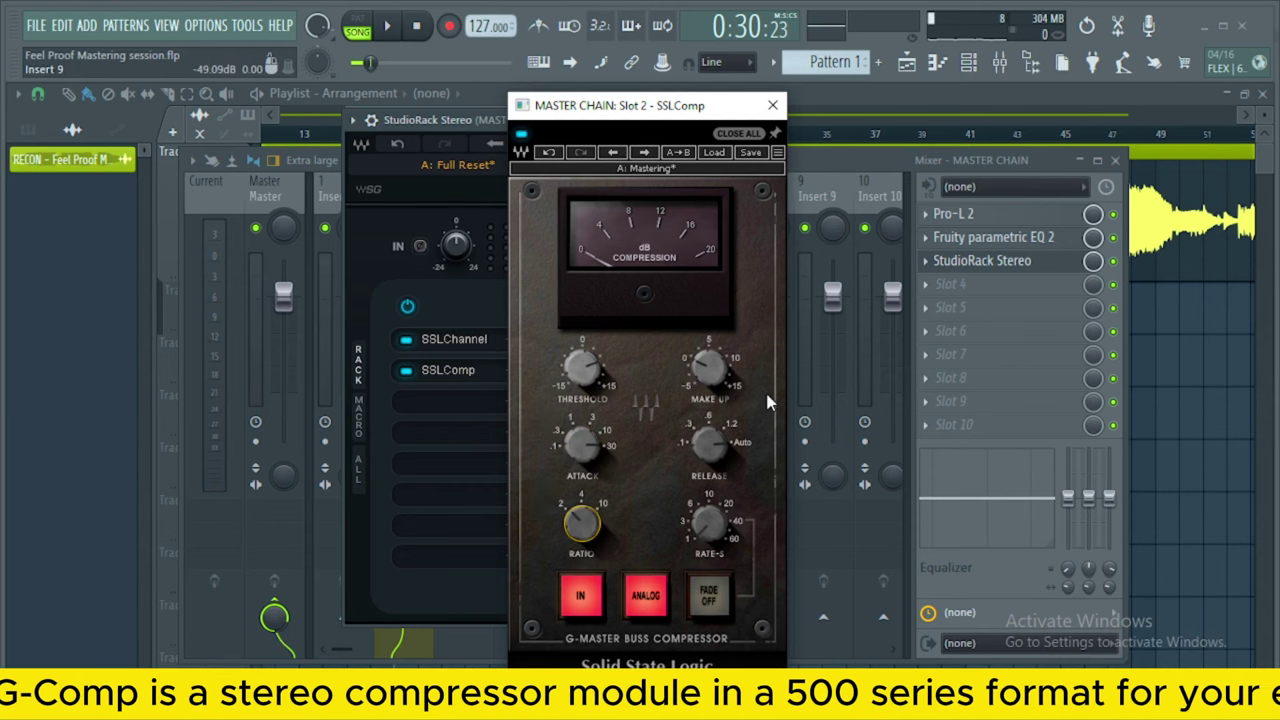
pyautogui.moveTo(708, 443)
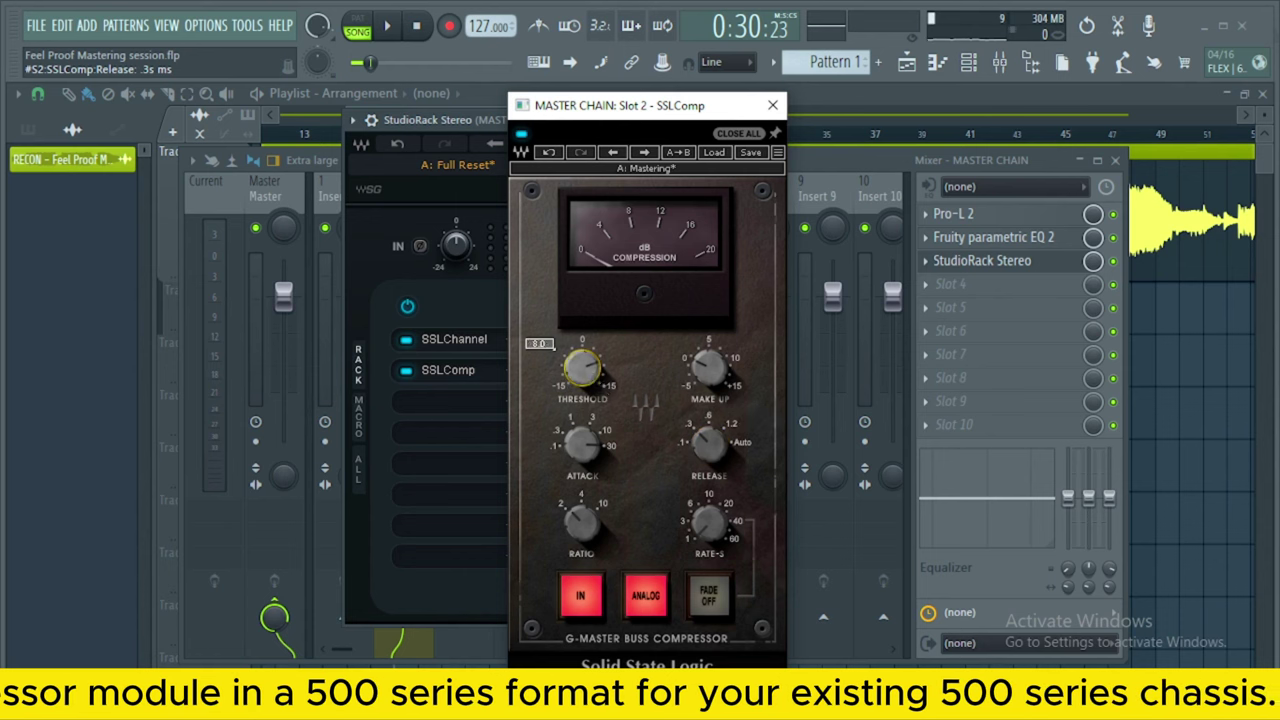
# While the song plays, set SSLComp's threshold to 14.0 dB and compare the compressor bypassed and enabled.
pyautogui.click(387, 26)
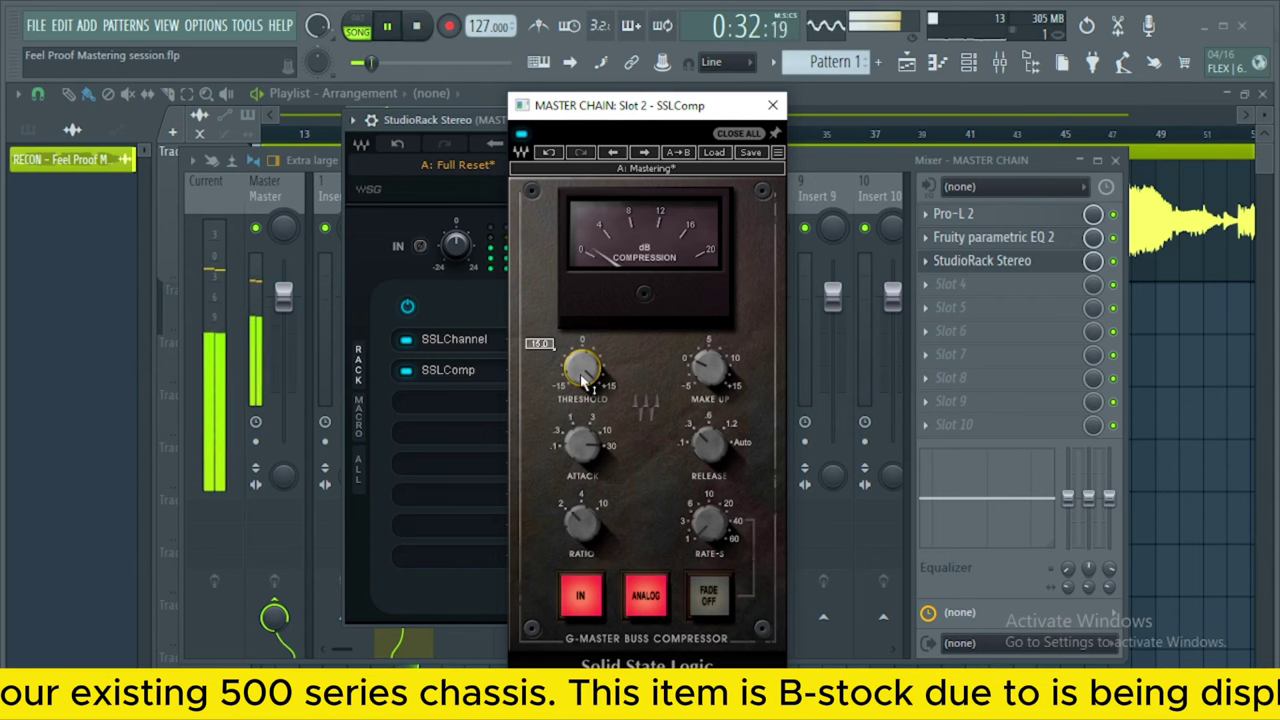
pyautogui.moveTo(585, 393); pyautogui.dragTo(581, 380)
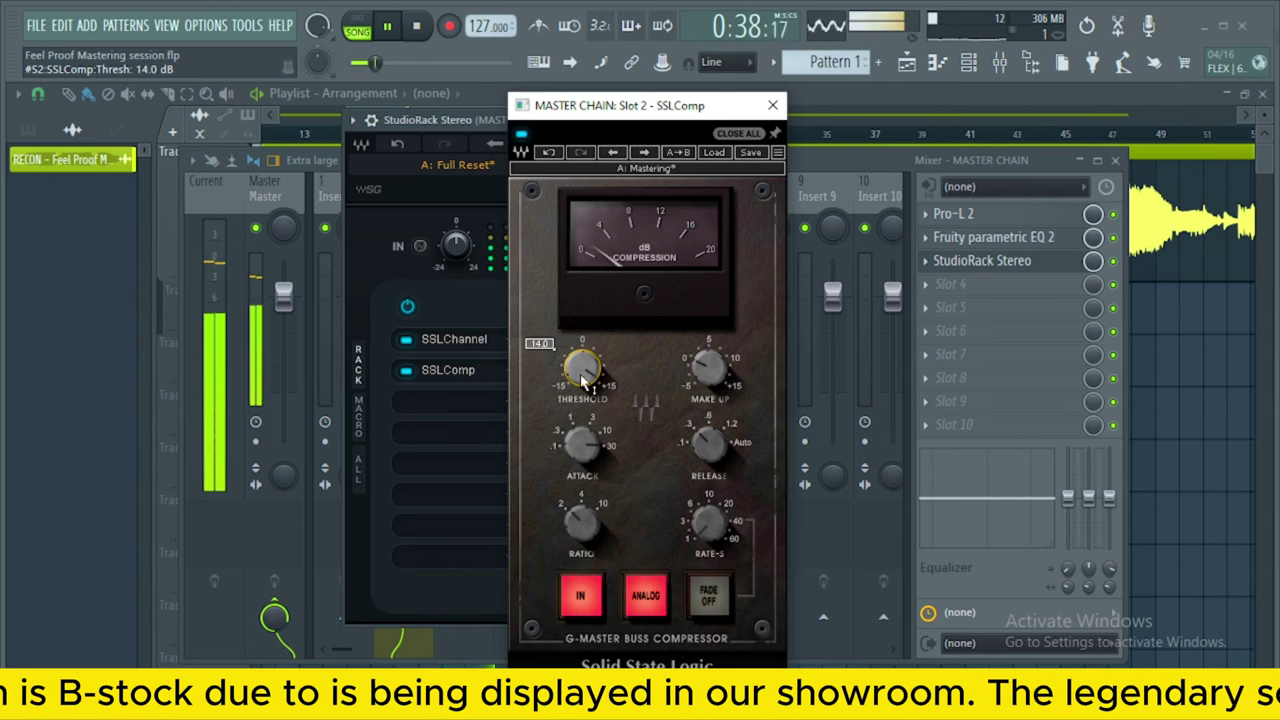
pyautogui.click(522, 134)
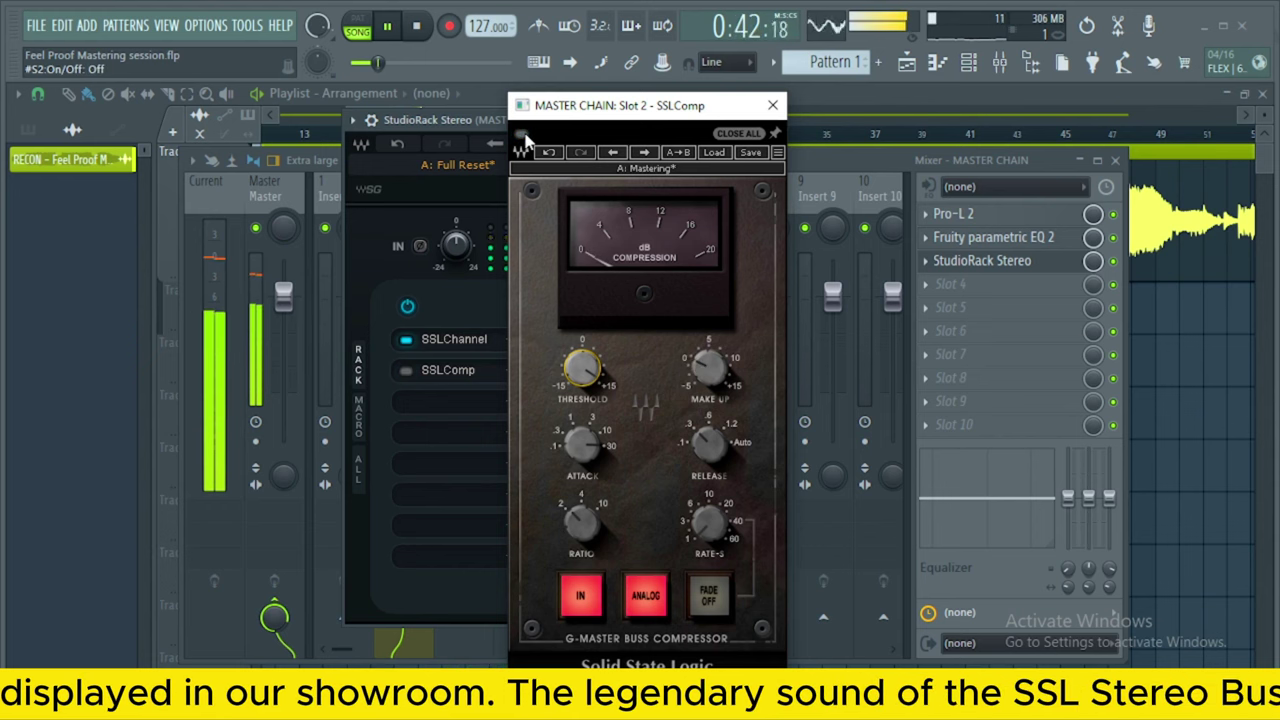
pyautogui.click(522, 134)
# Raise SSLComp's make-up gain to 0.6 dB while comparing against bypass, and turn off its Analog mode with playback stopped.
pyautogui.click(711, 368)
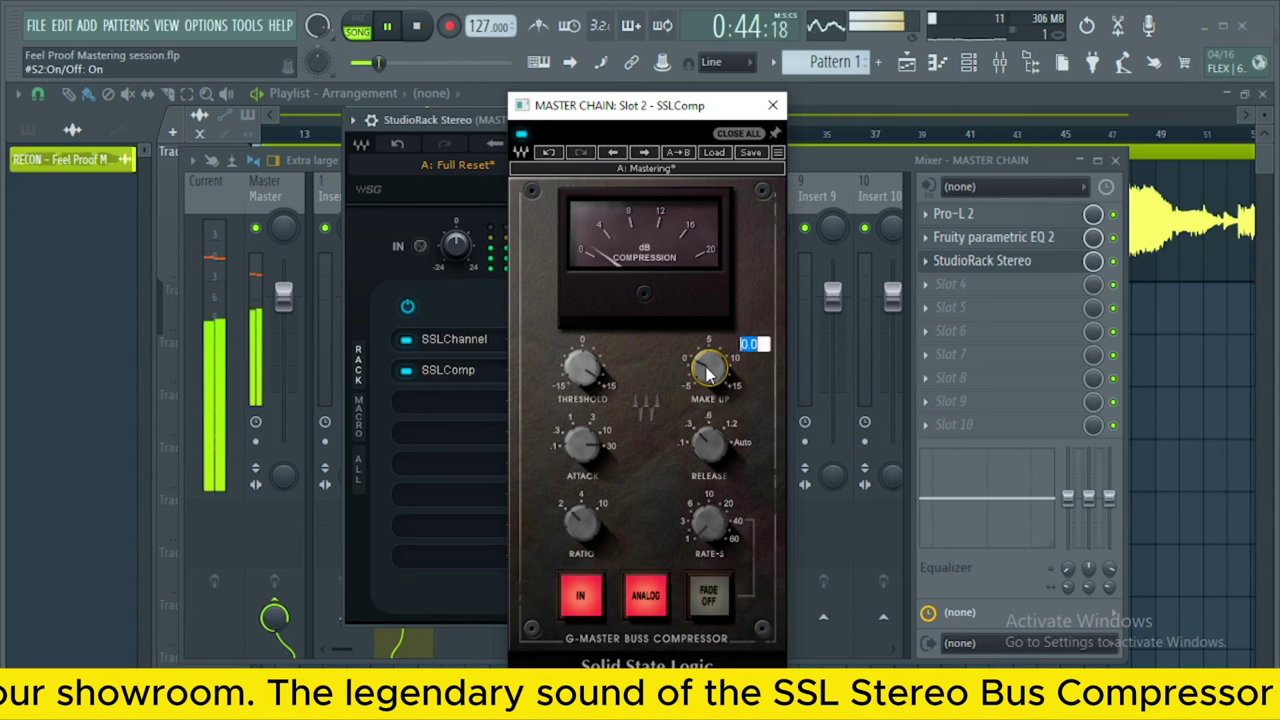
pyautogui.click(711, 371)
pyautogui.moveTo(710, 369); pyautogui.dragTo(710, 365)
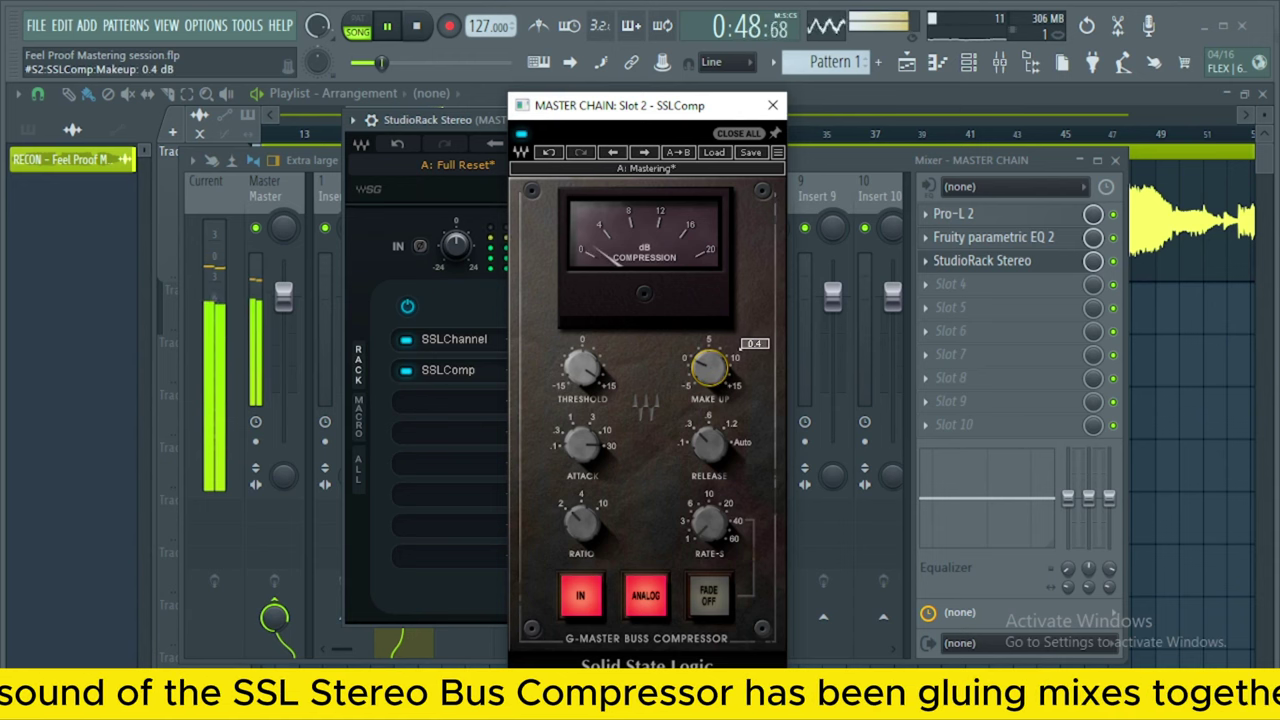
pyautogui.click(522, 136)
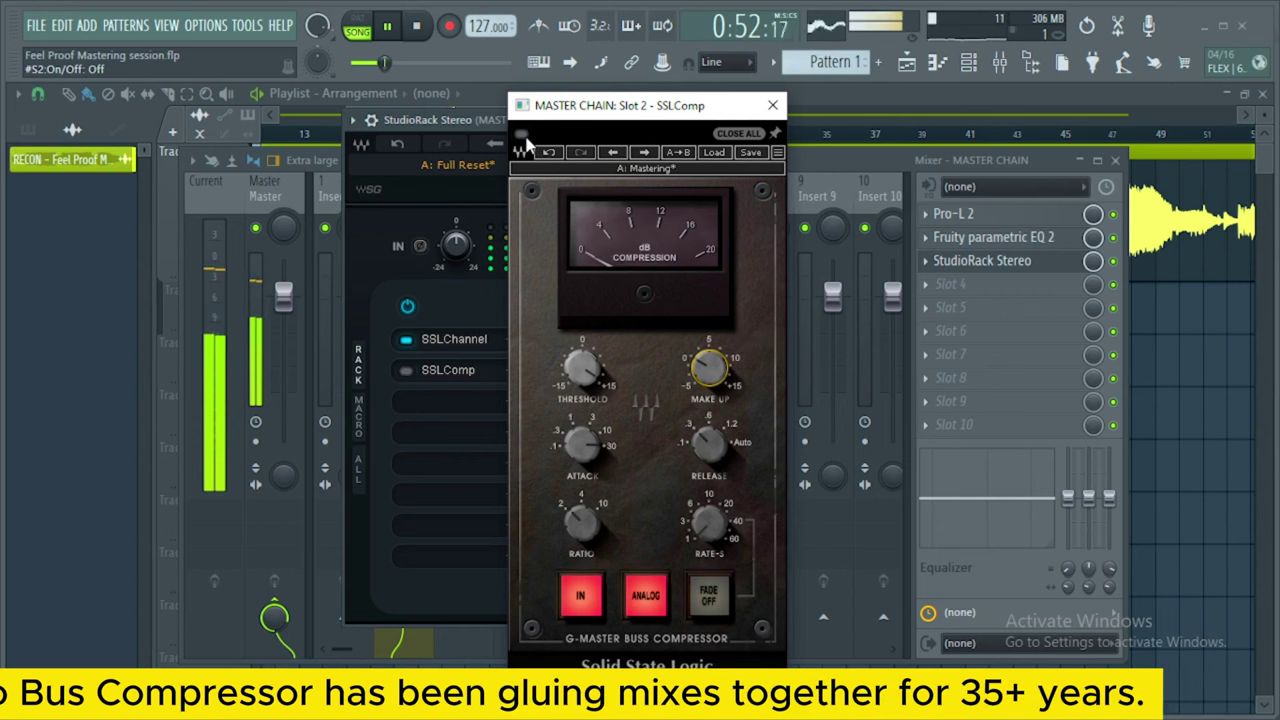
pyautogui.click(522, 136)
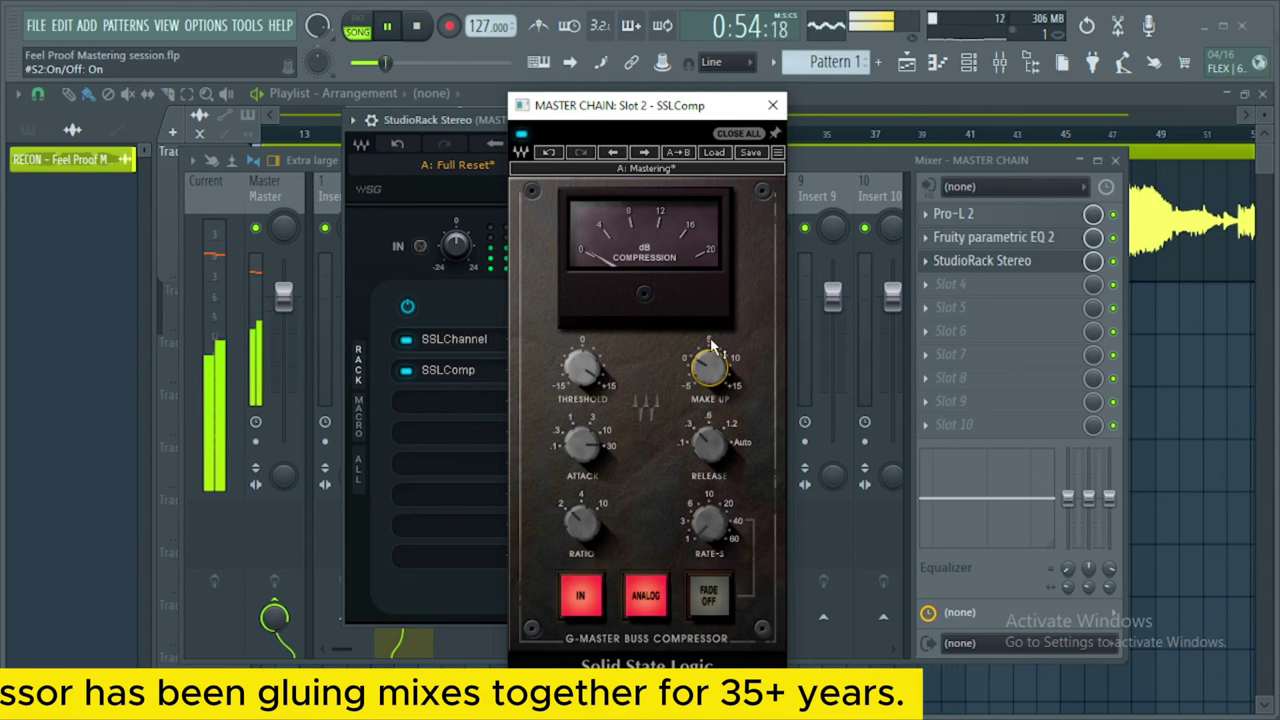
pyautogui.moveTo(712, 368)
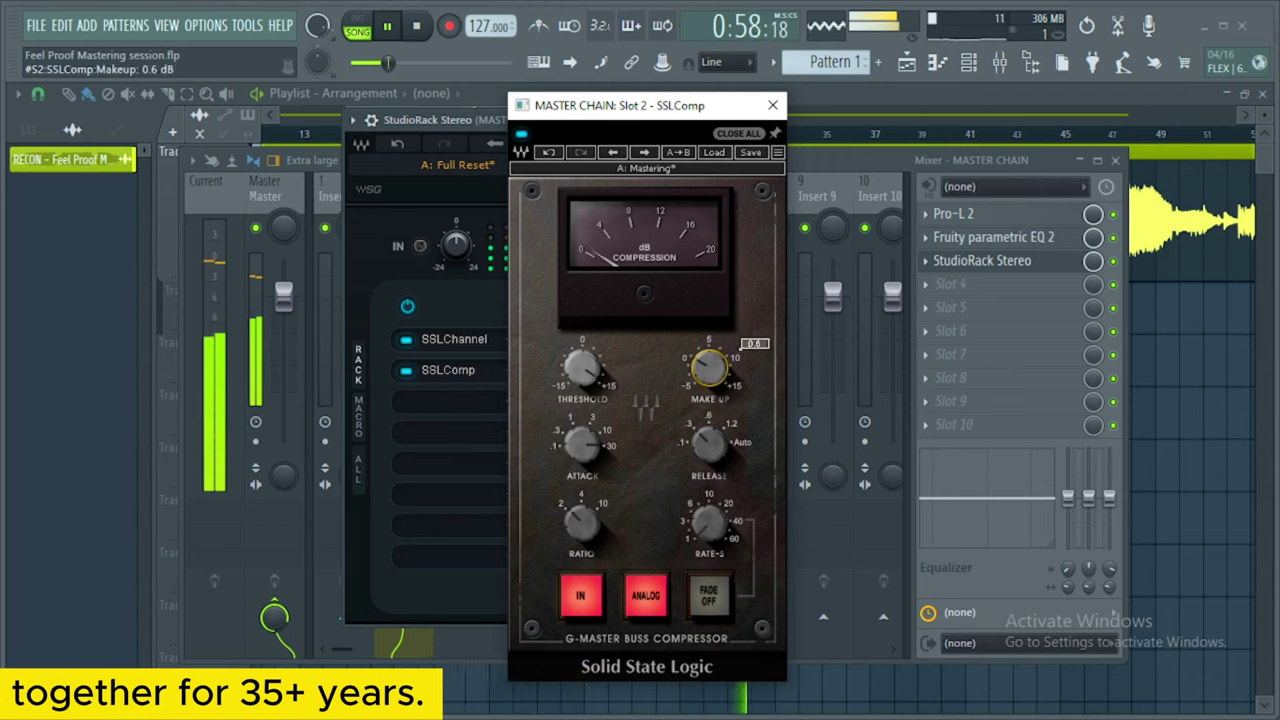
pyautogui.press('space')
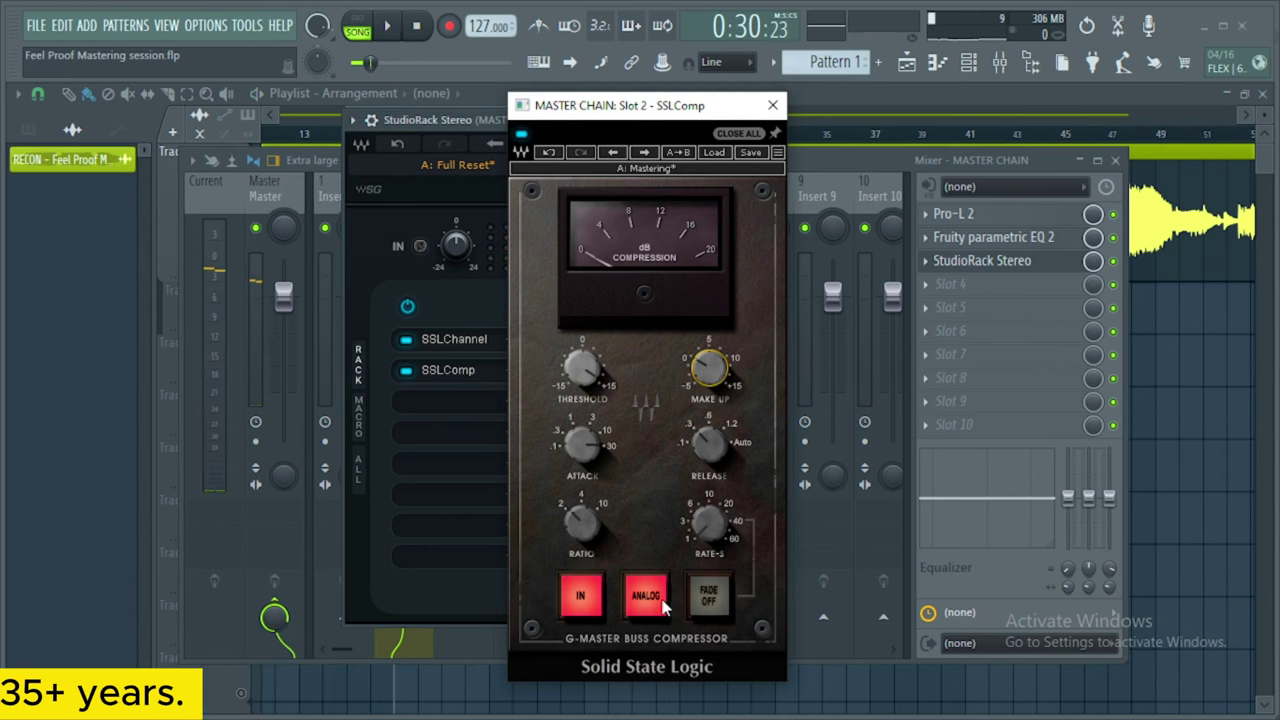
pyautogui.click(663, 598)
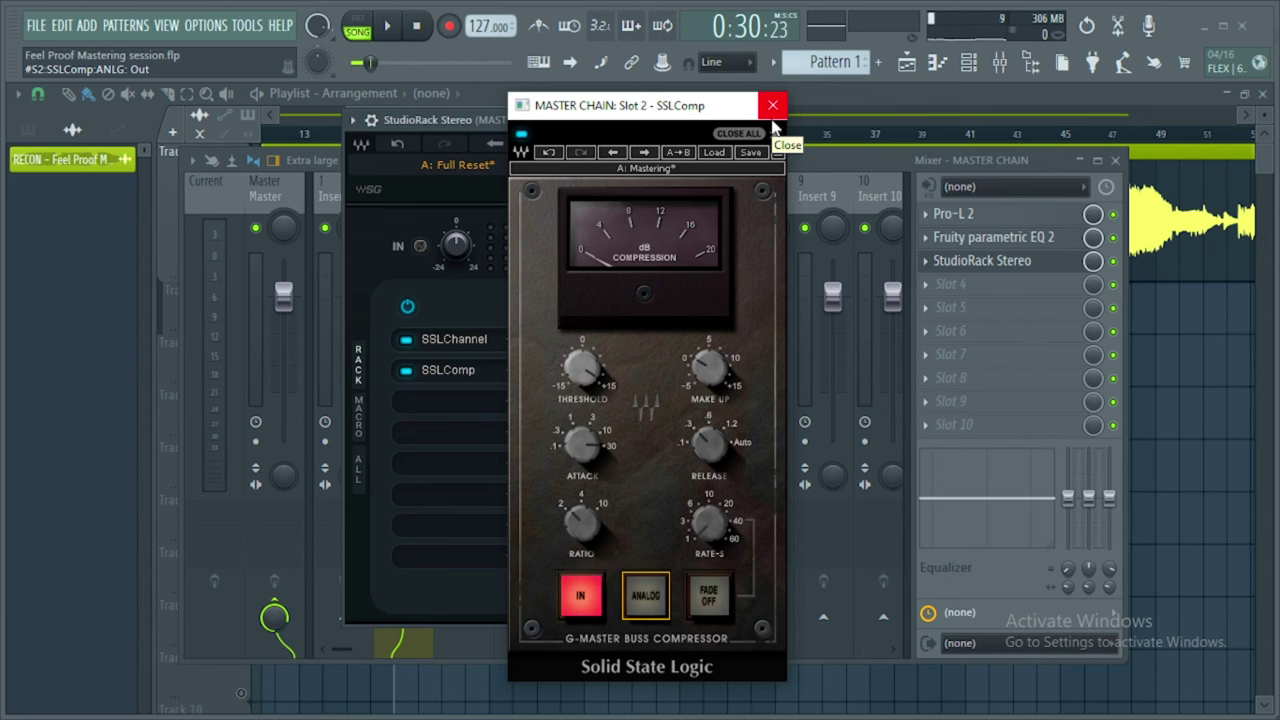
pyautogui.click(773, 106)
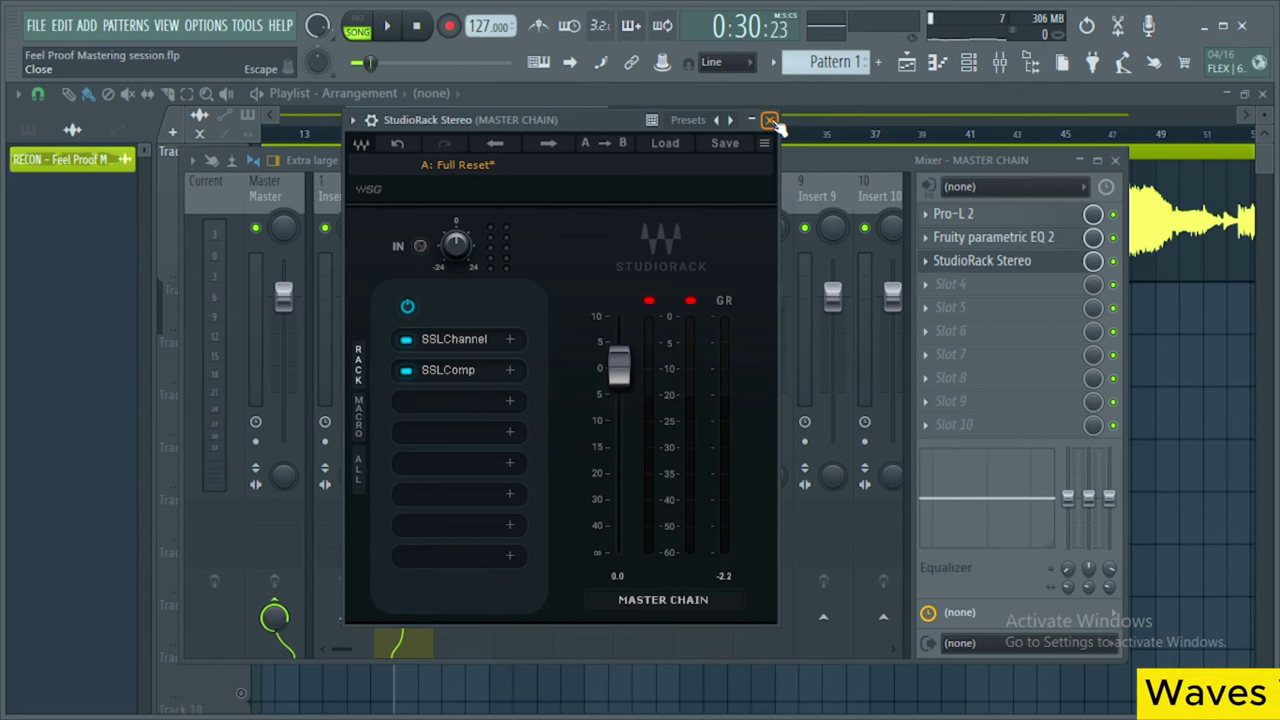
# Add the Vitamin harmonic enhancer to StudioRack's third slot and move its window clear of the mixer's effect slots.
pyautogui.click(510, 401)
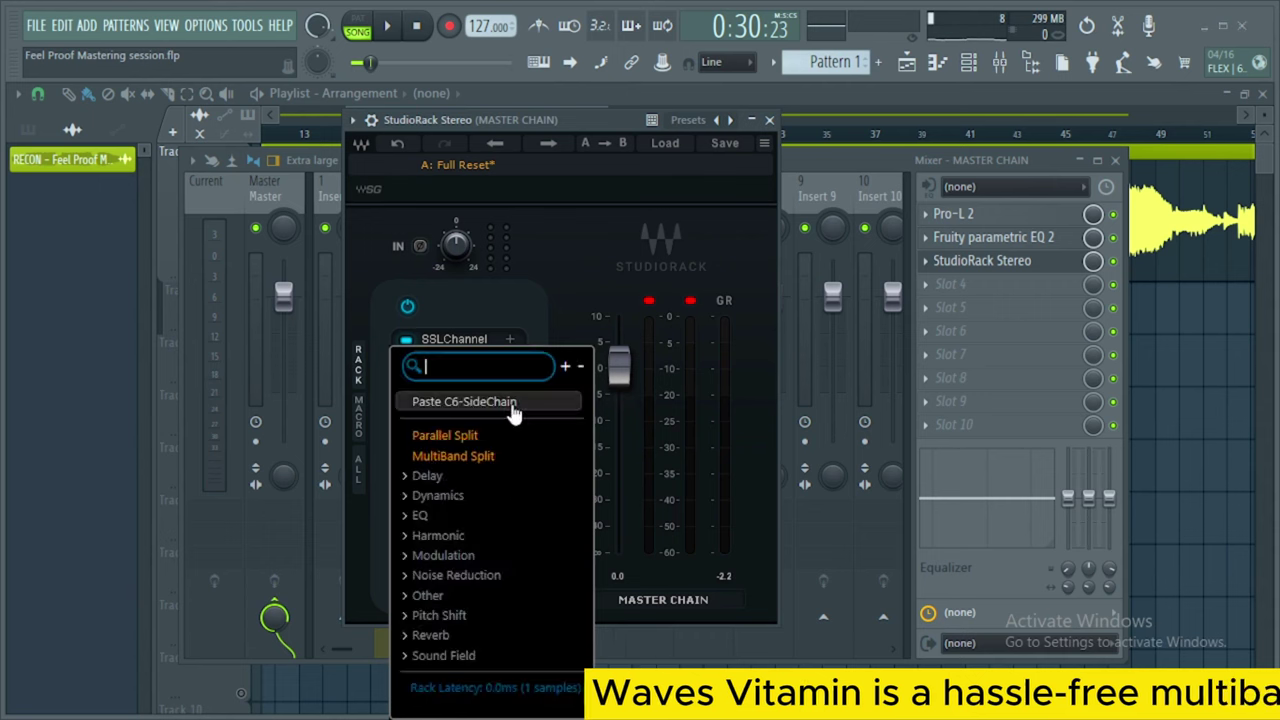
pyautogui.write('VIT')
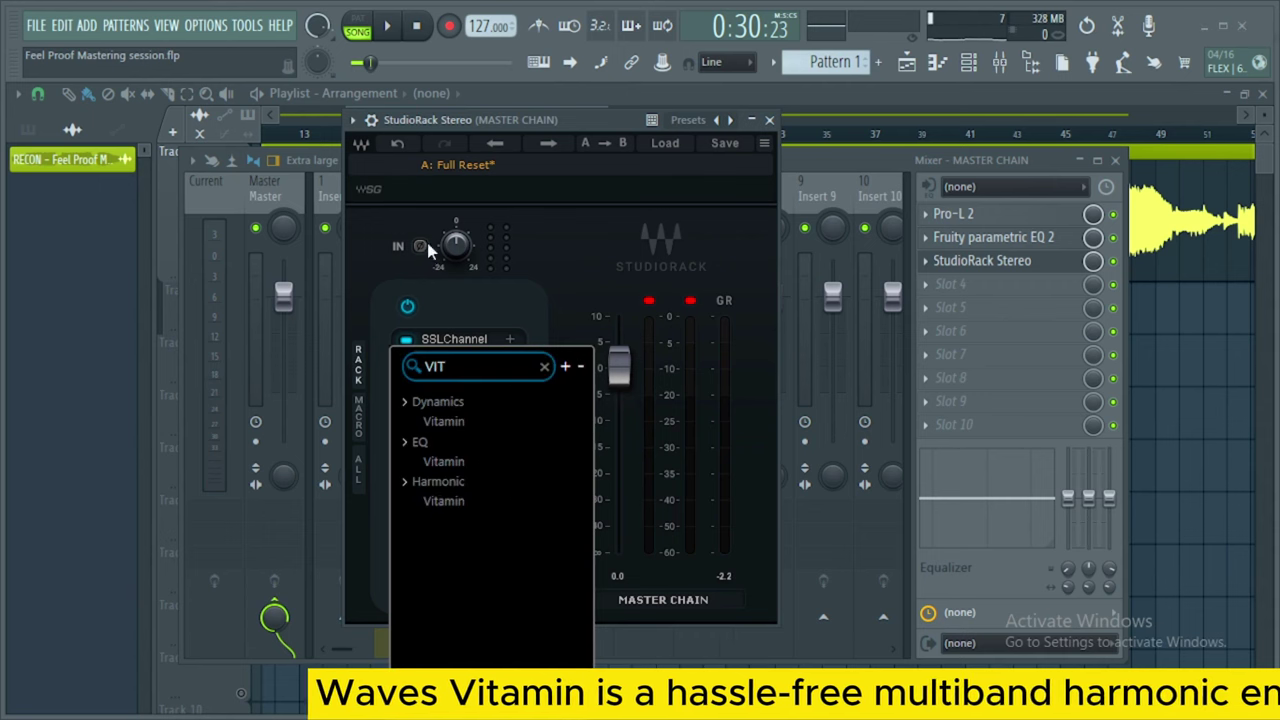
pyautogui.click(506, 504)
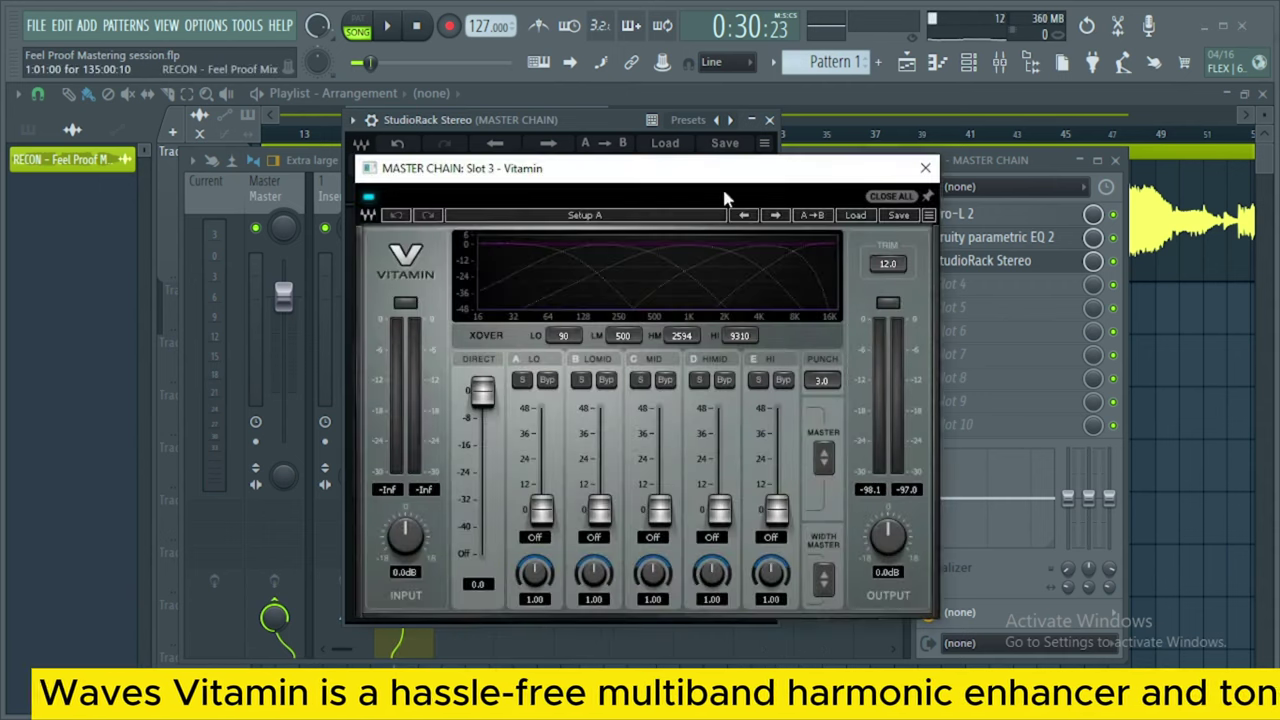
pyautogui.moveTo(729, 178); pyautogui.dragTo(700, 178)
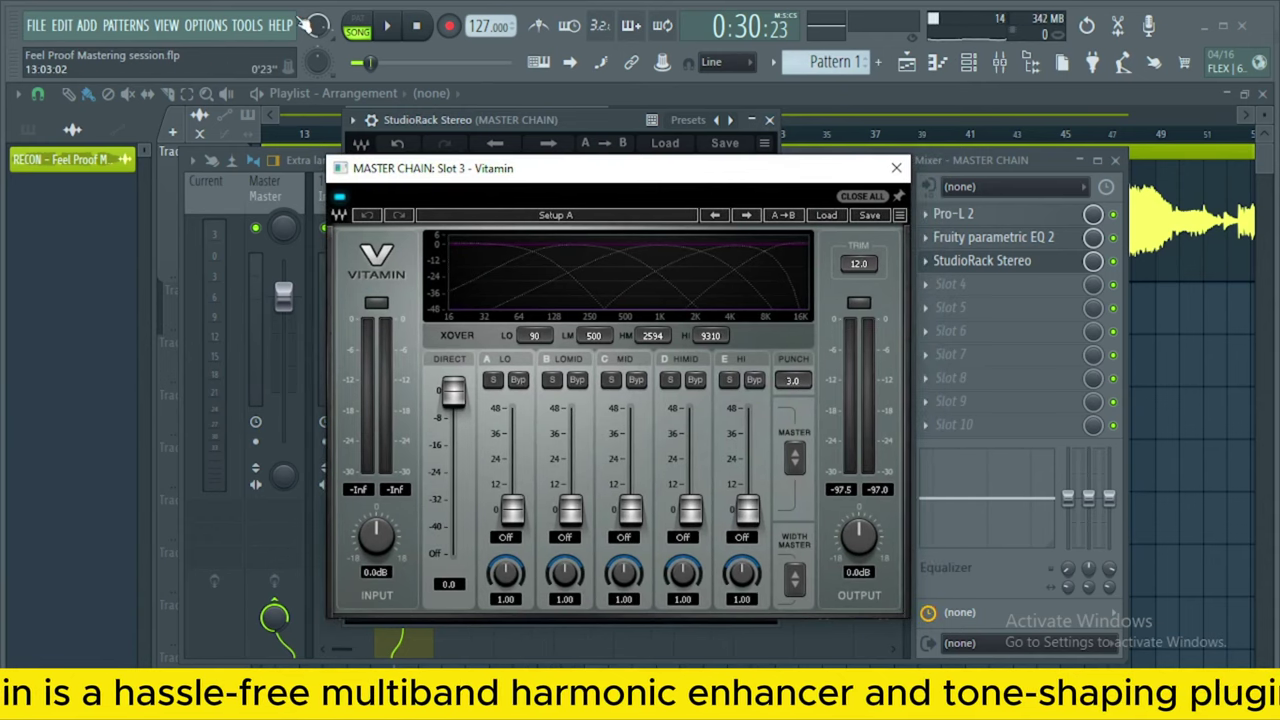
# While the song plays, solo Vitamin's low band and set the low crossover to 70 Hz.
pyautogui.click(387, 27)
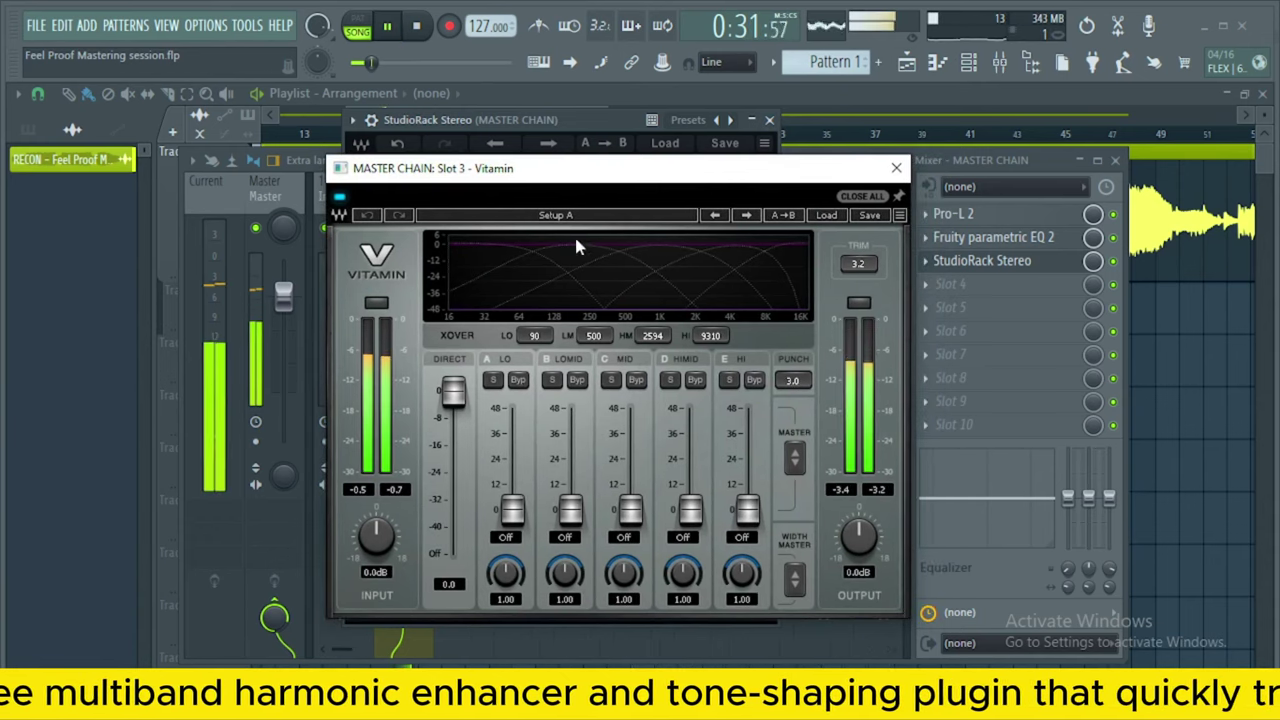
pyautogui.press('space')
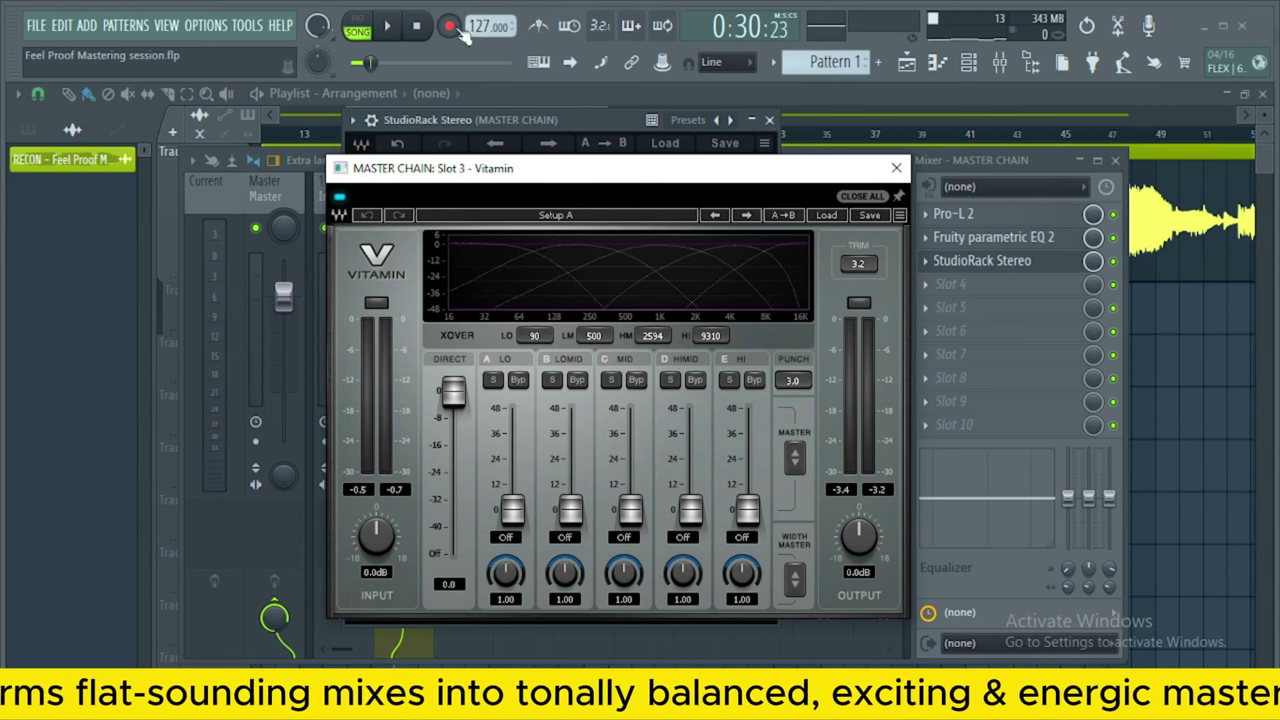
pyautogui.press('space')
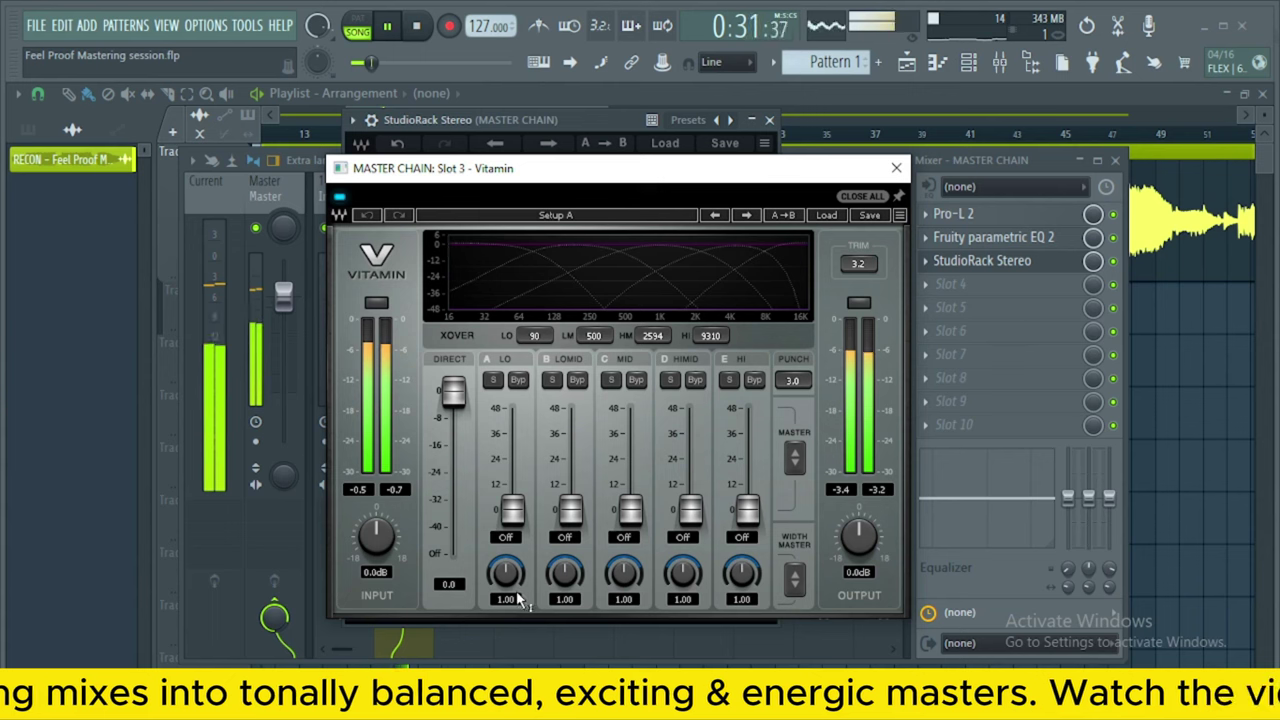
pyautogui.click(493, 380)
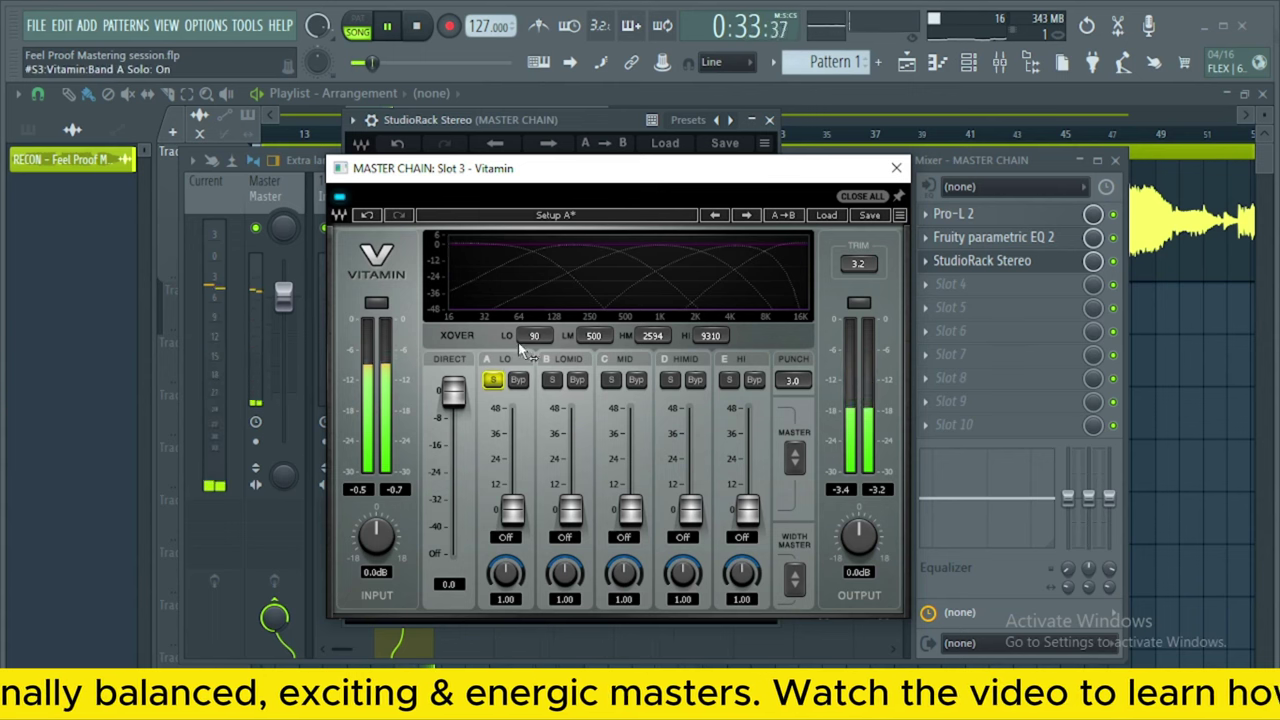
pyautogui.moveTo(534, 336); pyautogui.dragTo(534, 359)
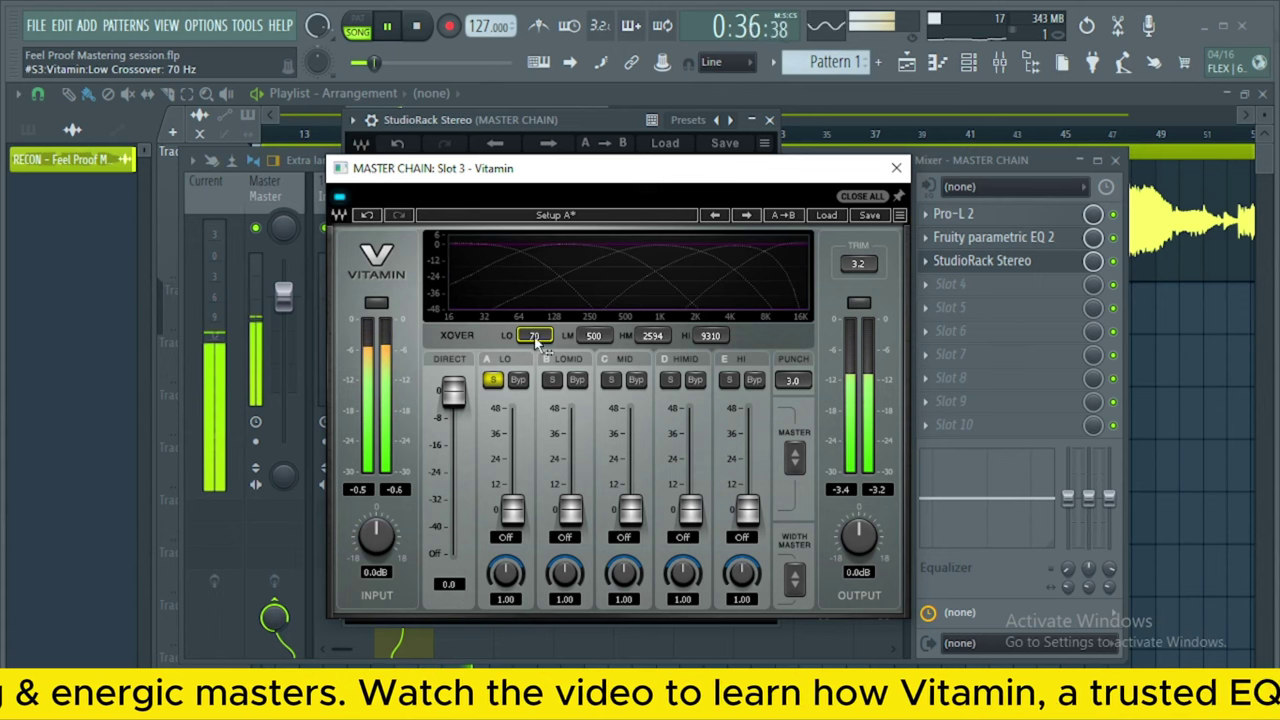
# Unsolo Vitamin's low band and narrow that band's width to 0.00 while the song plays.
pyautogui.click(493, 380)
pyautogui.press('space')
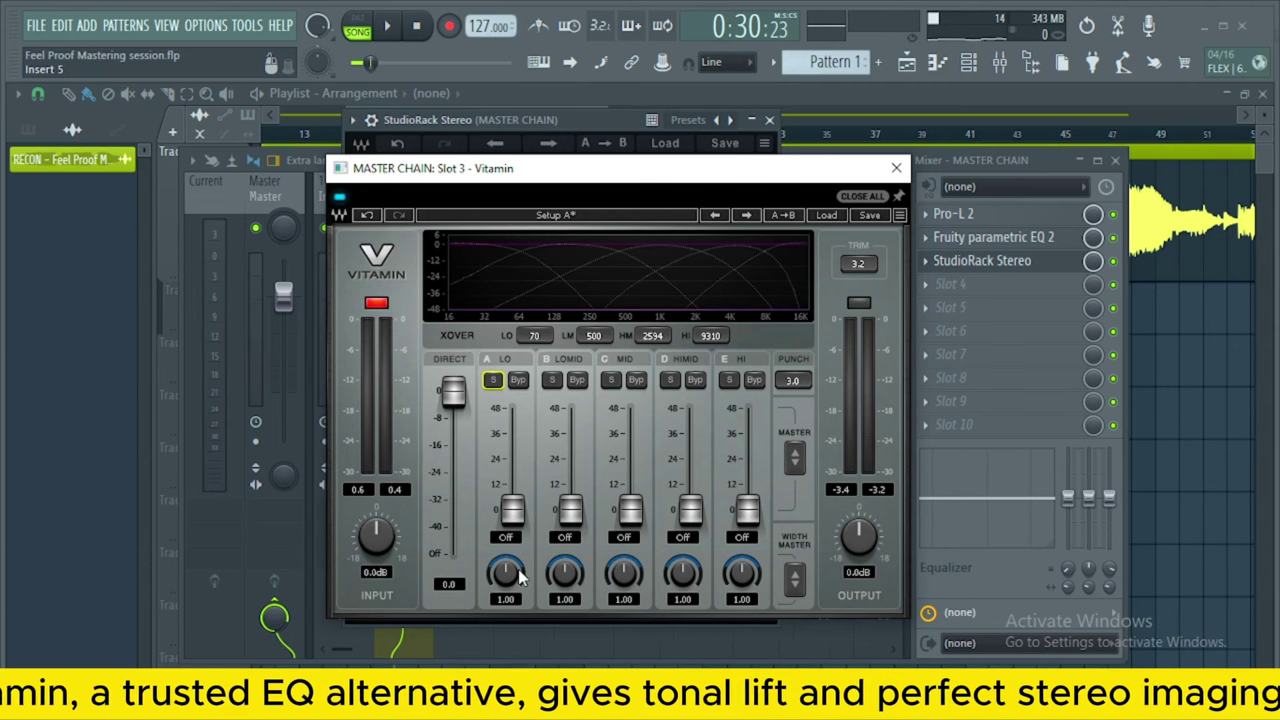
pyautogui.press('space')
pyautogui.moveTo(507, 572); pyautogui.dragTo(507, 595)
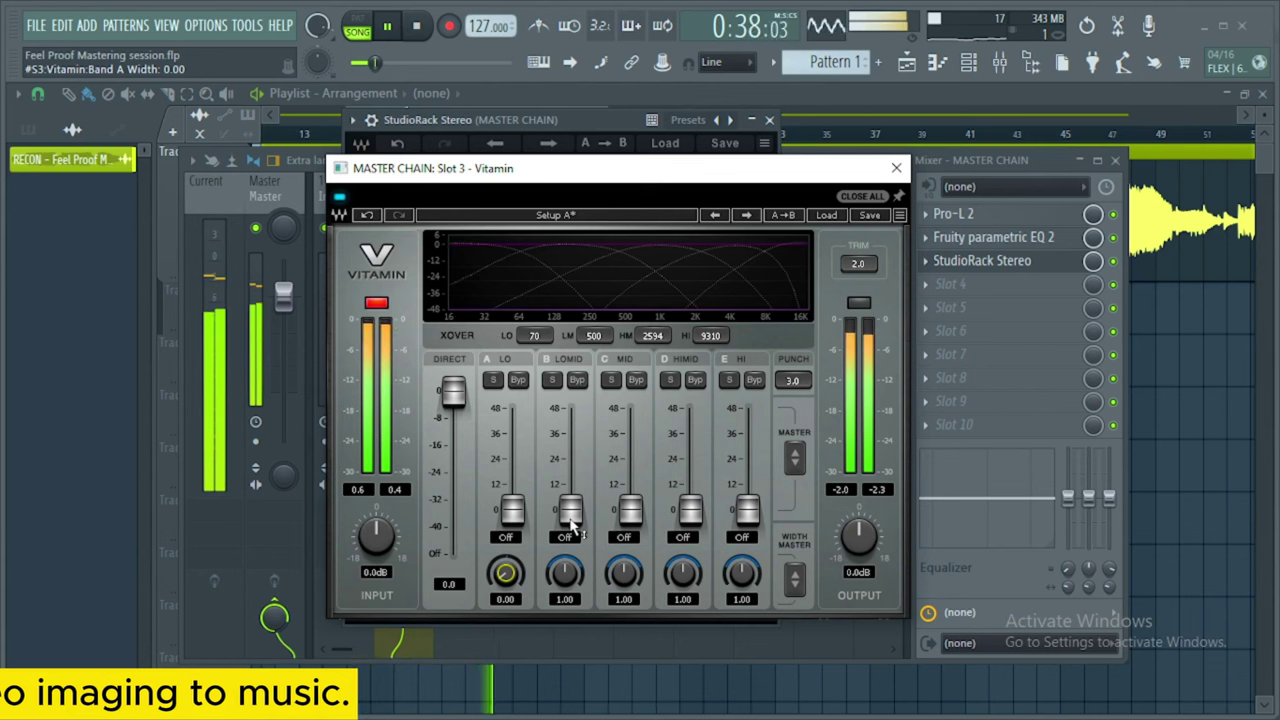
# Audition Vitamin's low-mid band boosted to 19.8, and set its gain to 1.0 with playback stopped.
pyautogui.moveTo(570, 510); pyautogui.dragTo(570, 462)
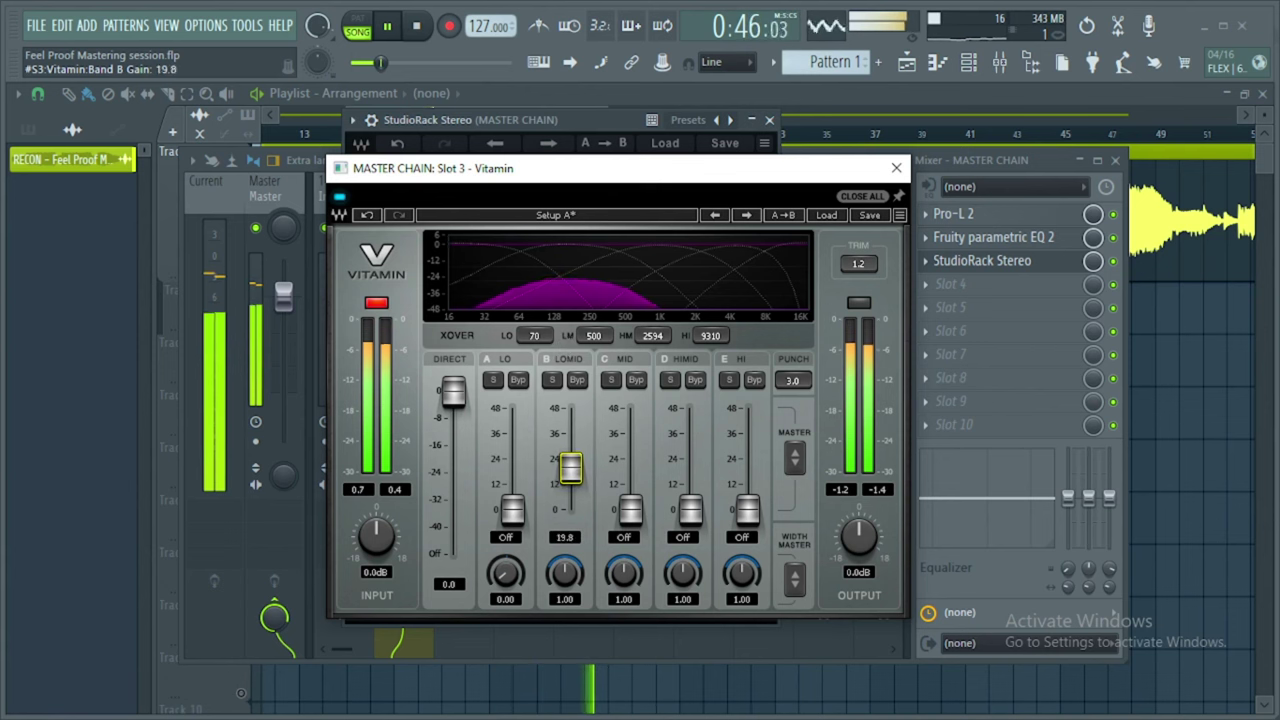
pyautogui.moveTo(570, 462); pyautogui.dragTo(570, 510)
pyautogui.press('space')
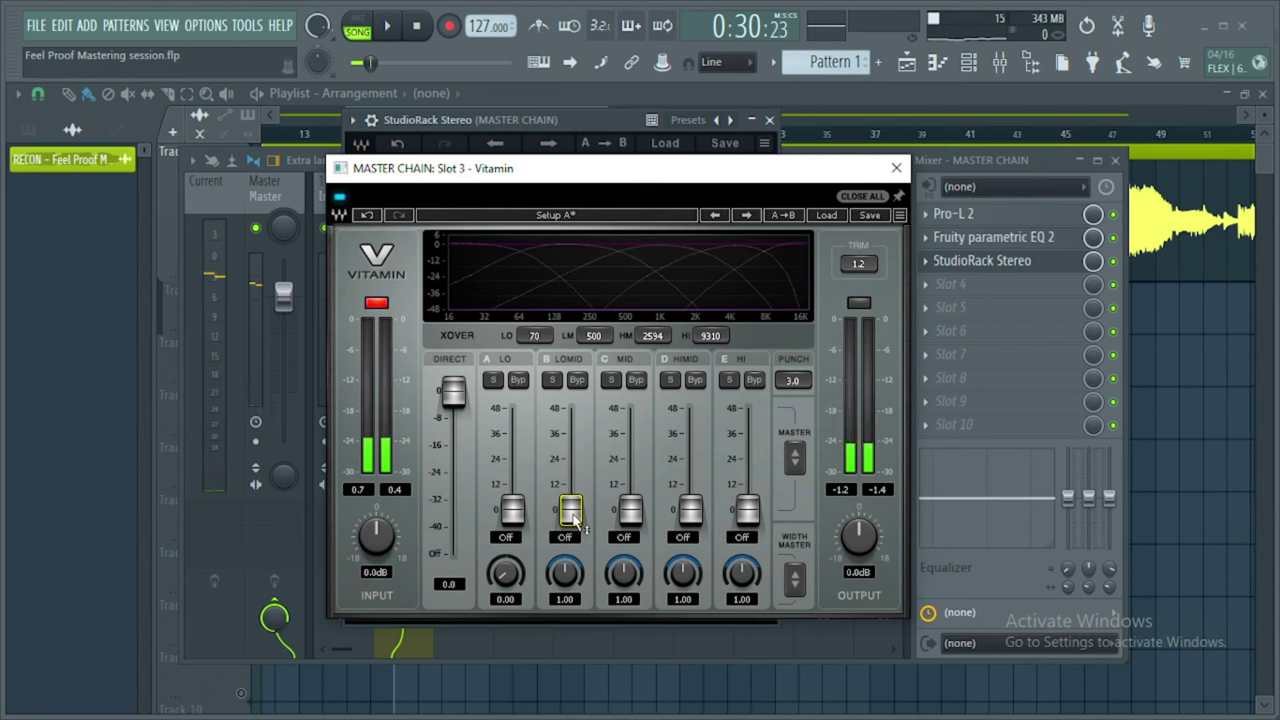
pyautogui.click(565, 536)
pyautogui.write('1')
pyautogui.press('Return')
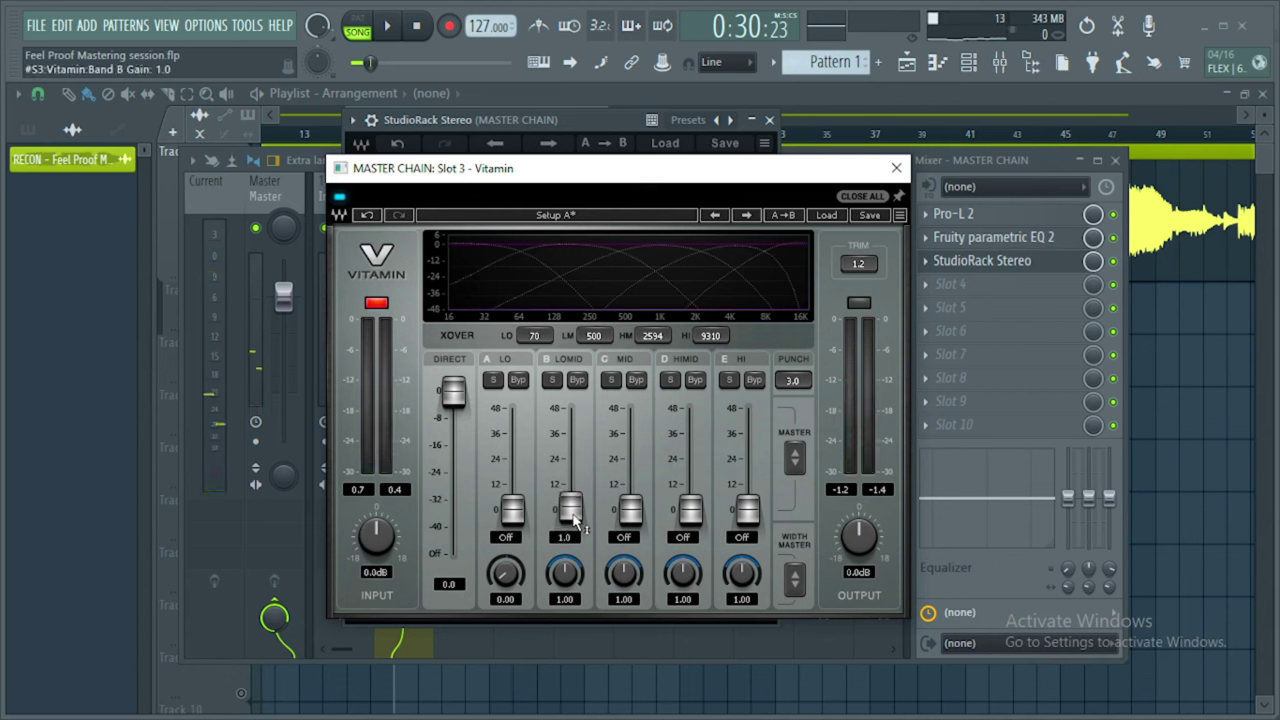
pyautogui.press('space')
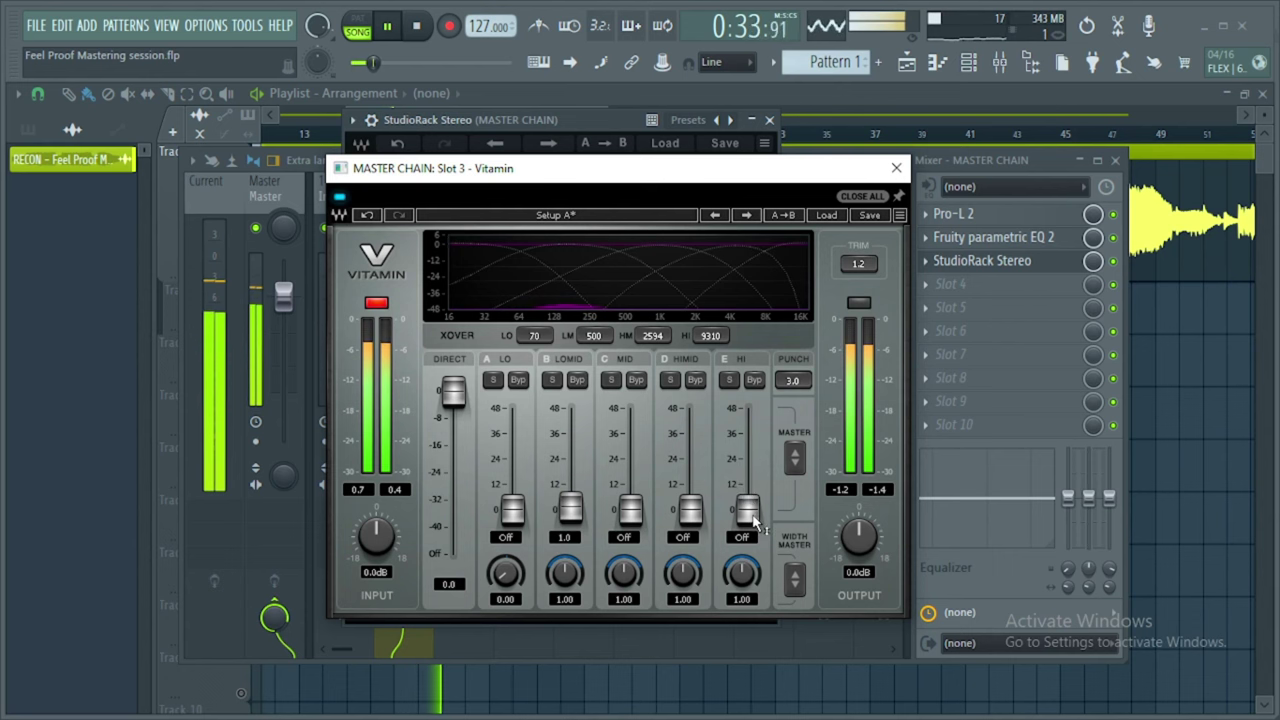
# Audition Vitamin's high band by ear during playback and set its gain to 2.0.
pyautogui.moveTo(758, 522)
pyautogui.mouseDown()
pyautogui.moveTo(758, 447)
pyautogui.moveTo(758, 524)
pyautogui.mouseUp()
pyautogui.press('space')
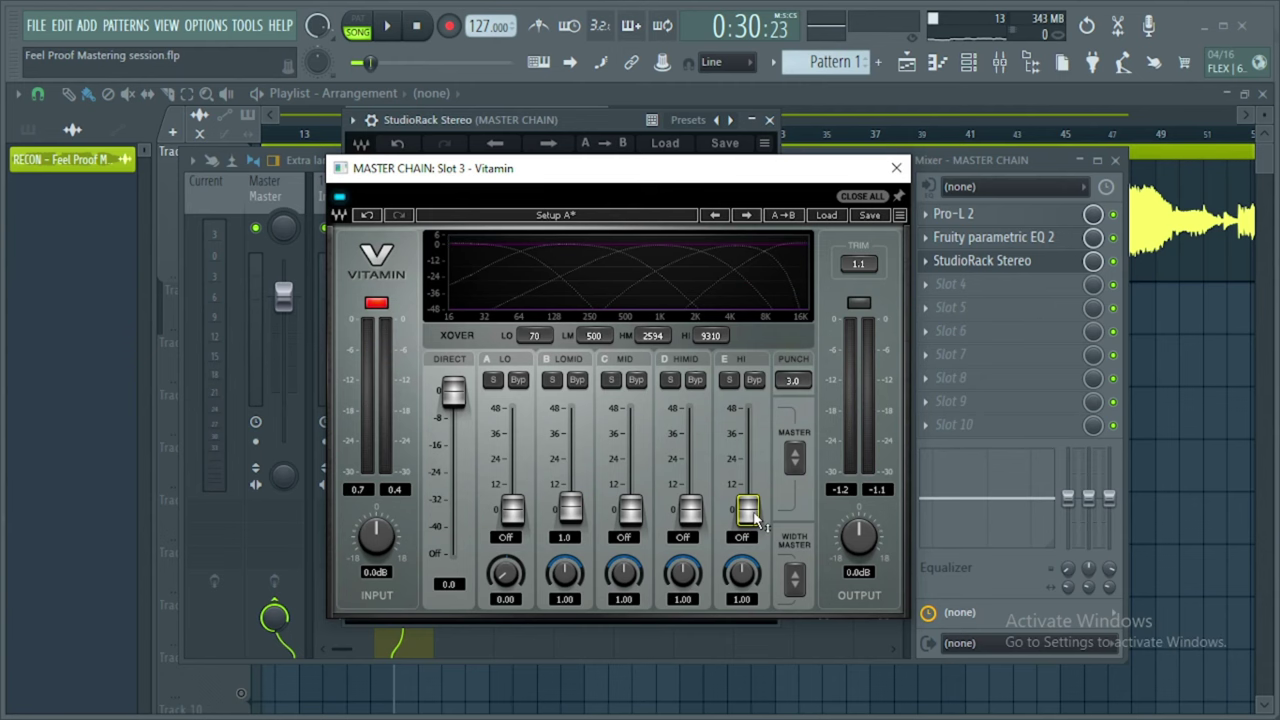
pyautogui.press('space')
pyautogui.moveTo(758, 520)
pyautogui.mouseDown()
pyautogui.moveTo(750, 509)
pyautogui.moveTo(760, 524)
pyautogui.mouseUp()
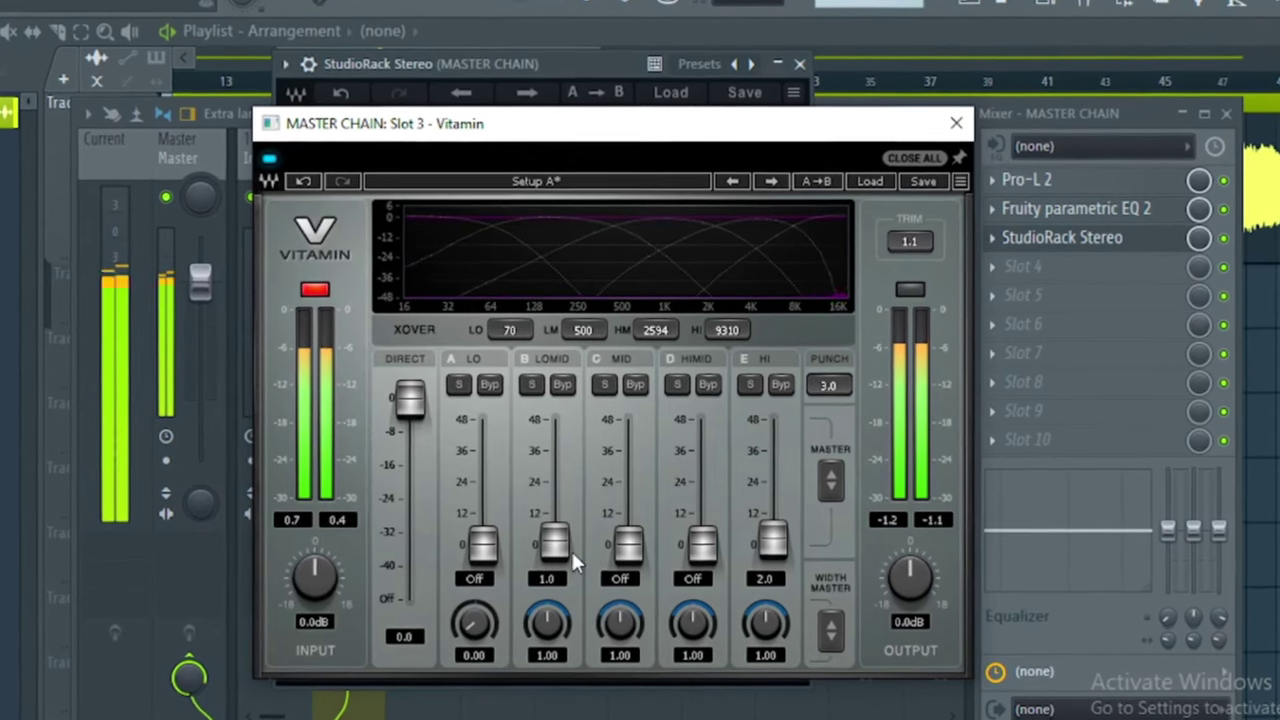
# Set Vitamin's low-mid band gain to 0.5 and close the Vitamin window.
pyautogui.click(556, 542)
pyautogui.write('0.5')
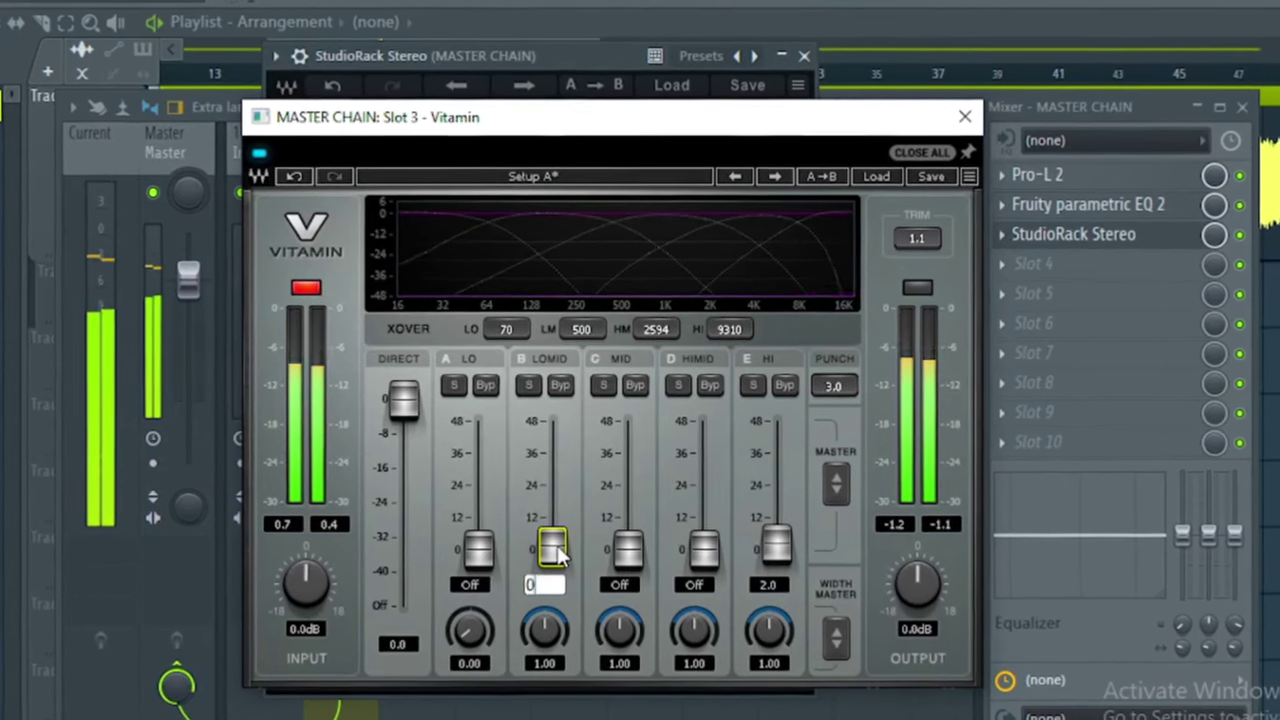
pyautogui.press('Return')
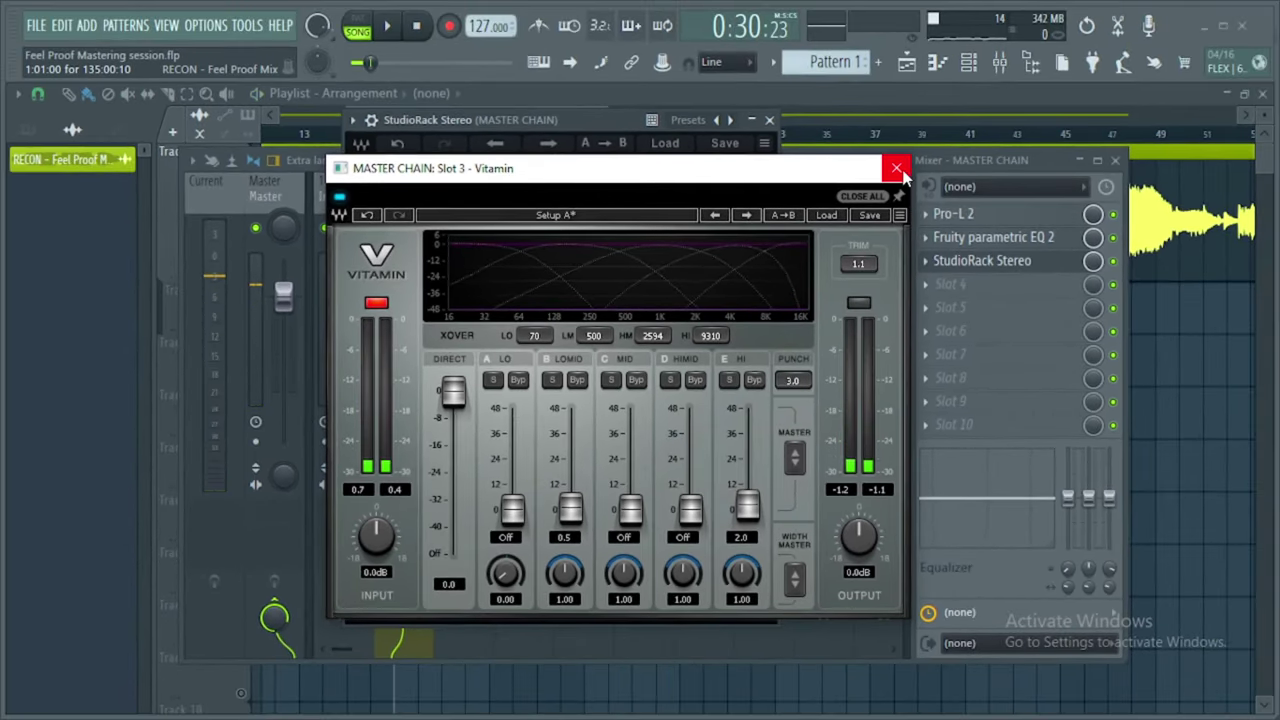
pyautogui.click(897, 169)
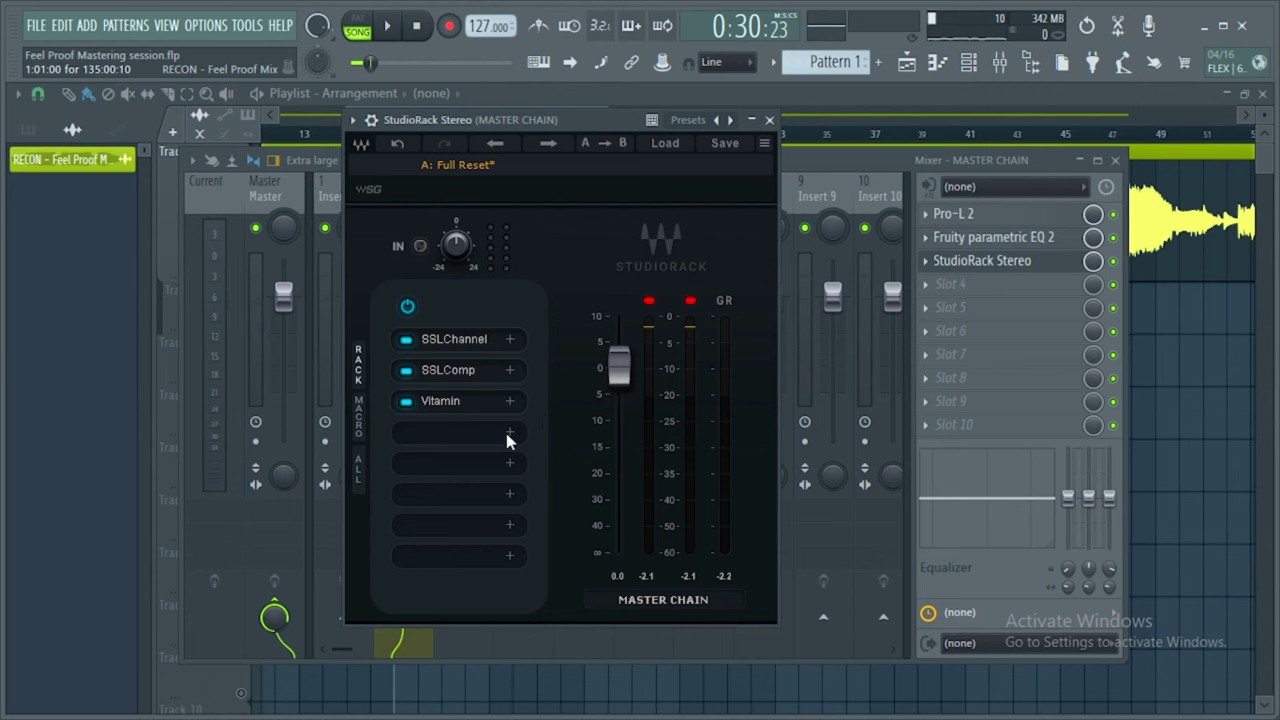
# Search StudioRack's plugin list for NLS and add NLS Channel to the fourth rack slot.
pyautogui.click(510, 434)
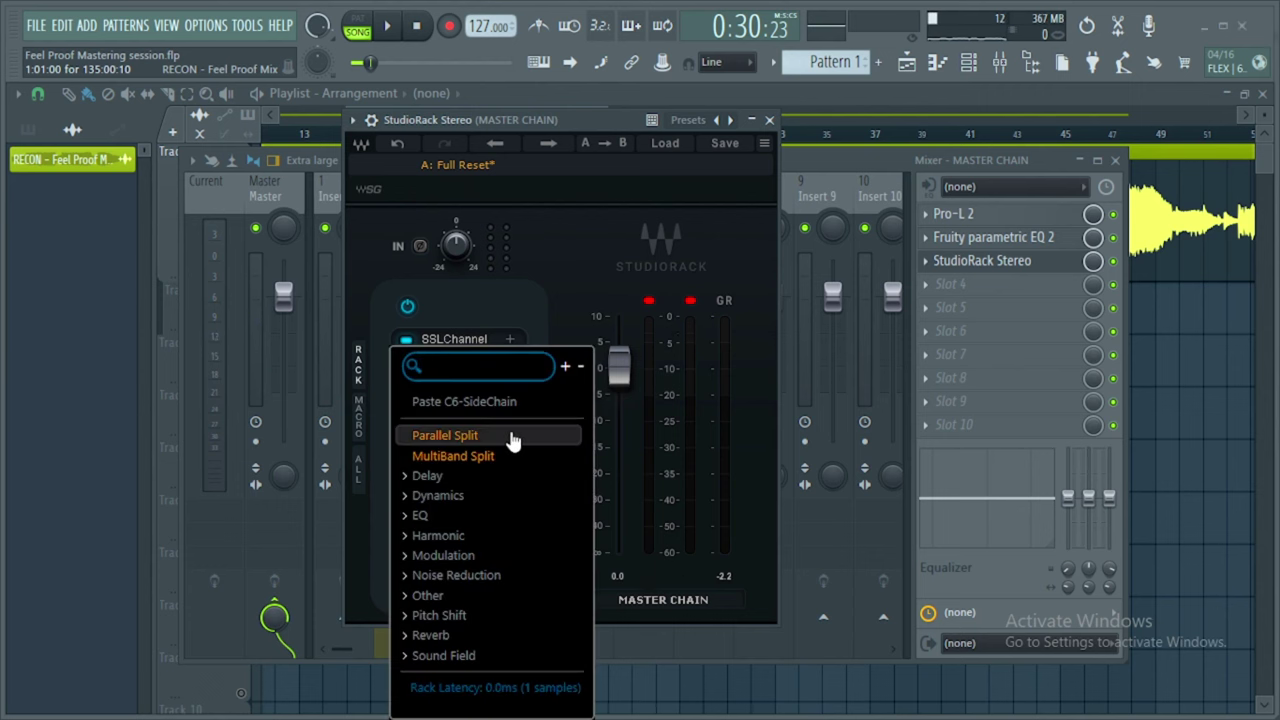
pyautogui.write('NLS')
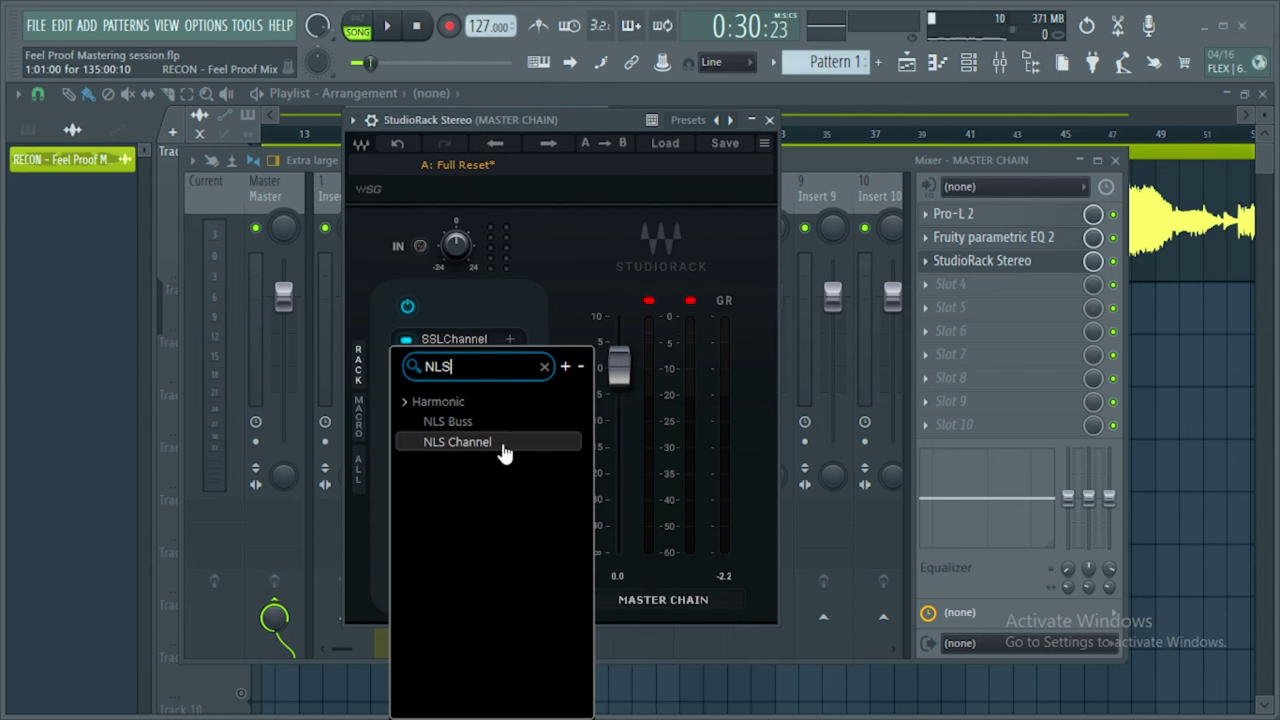
pyautogui.click(506, 444)
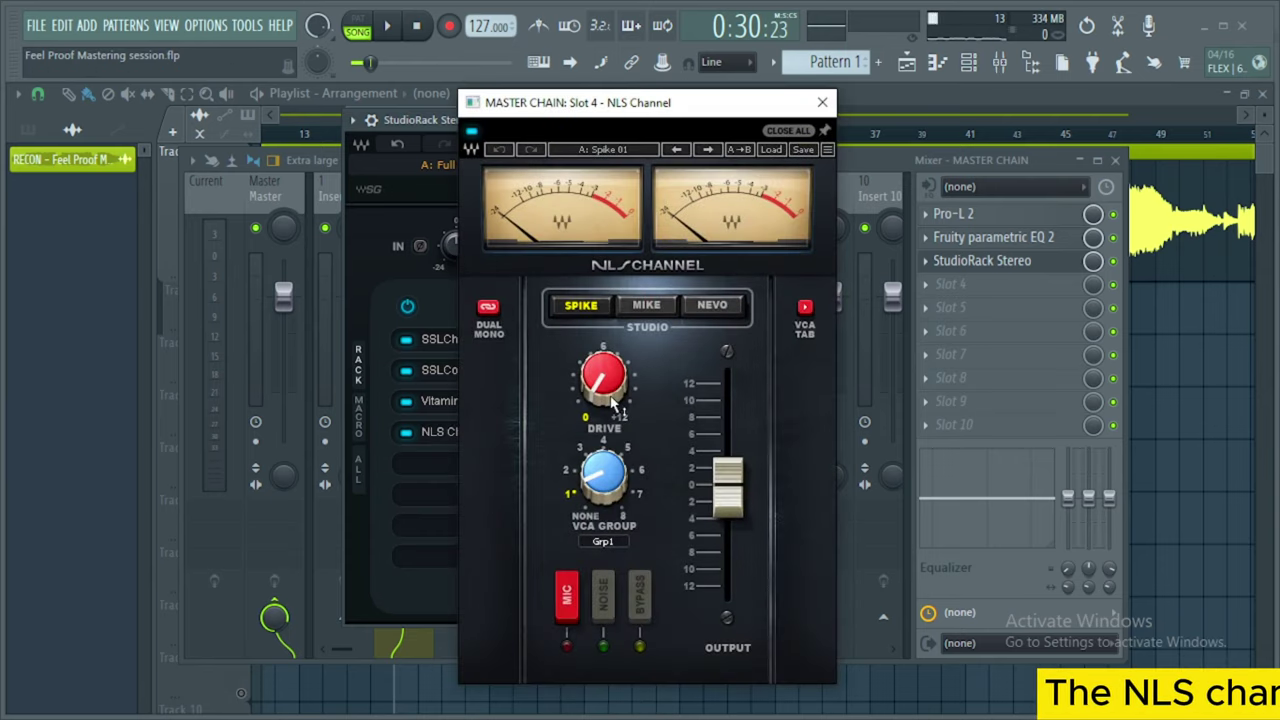
# Set NLS Channel's Drive to 2.0, audition it with the song, and close the NLS Channel and StudioRack windows.
pyautogui.scroll(4, 612, 400)
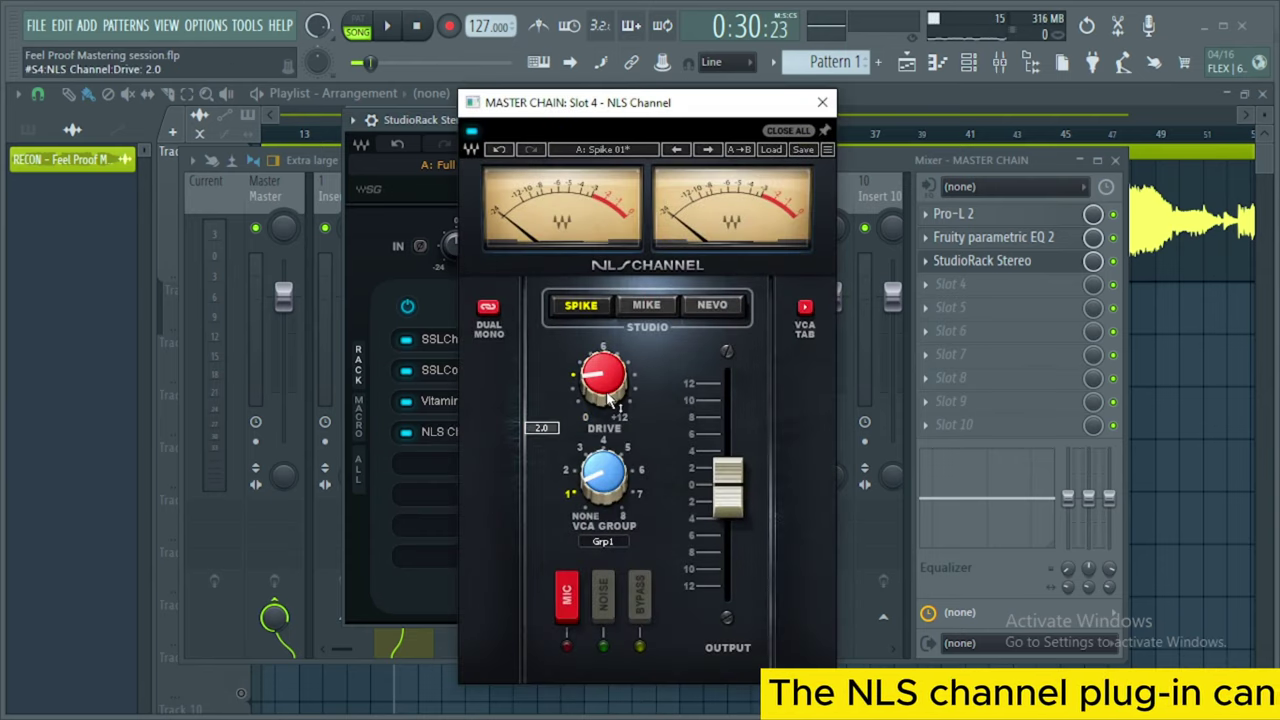
pyautogui.press('space')
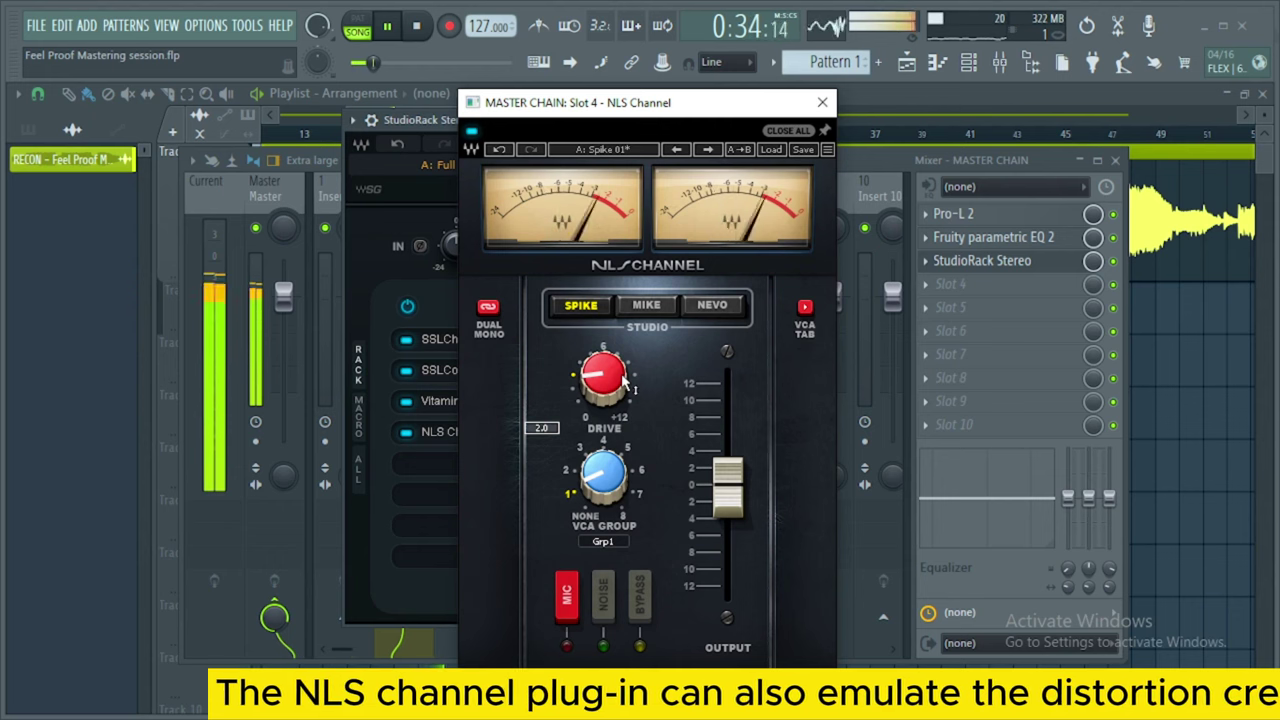
pyautogui.press('space')
pyautogui.click(822, 103)
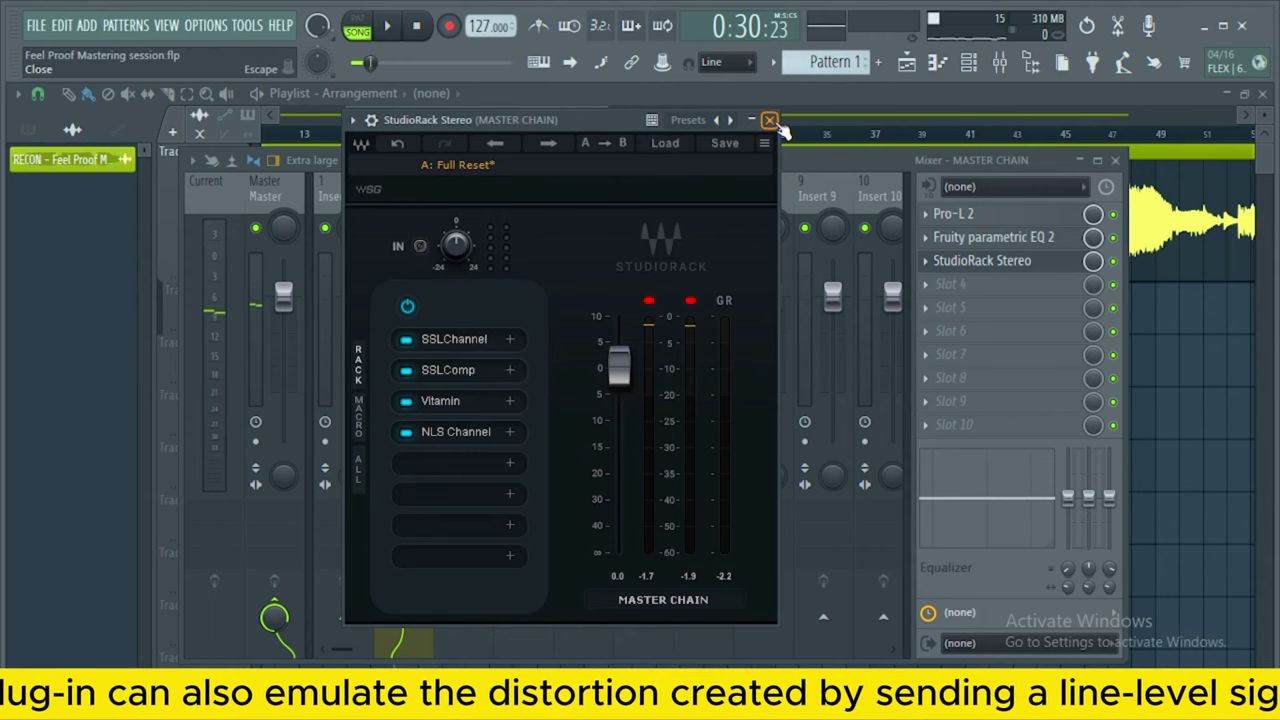
pyautogui.click(770, 120)
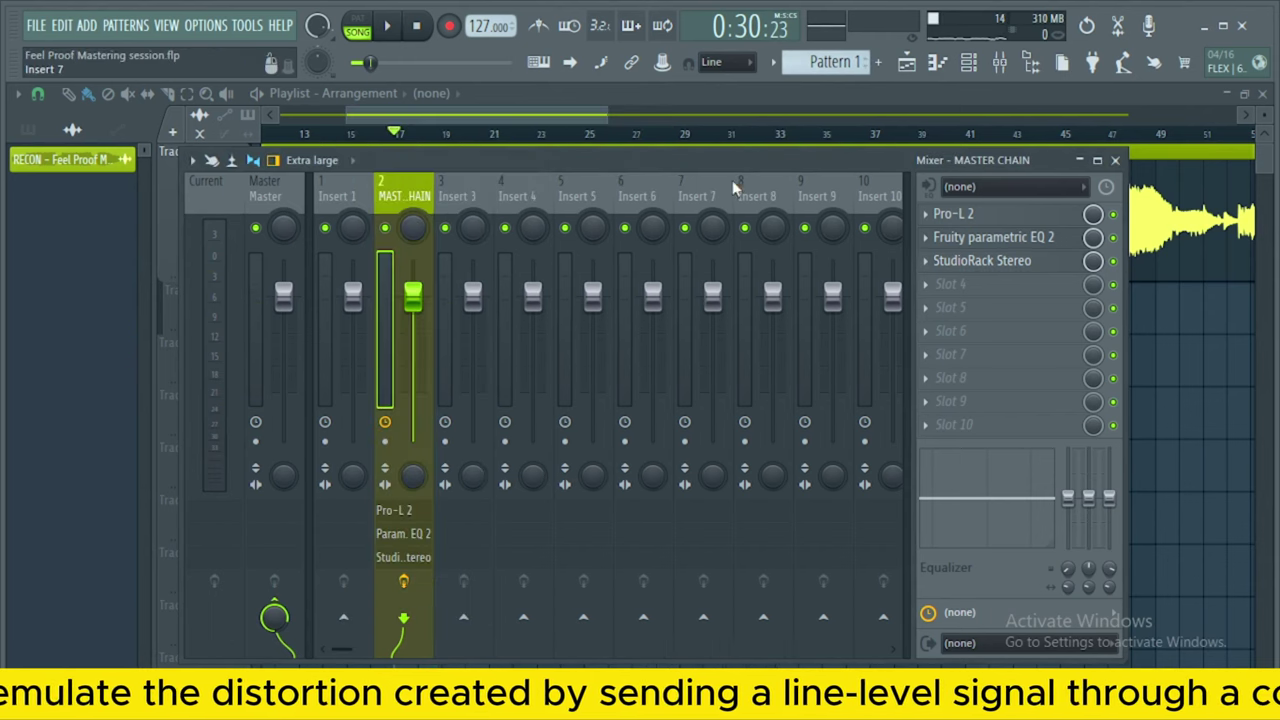
# Add the Softube Tape plugin to the MASTER CHAIN insert and place it directly before StudioRack.
pyautogui.moveTo(752, 162); pyautogui.dragTo(738, 161)
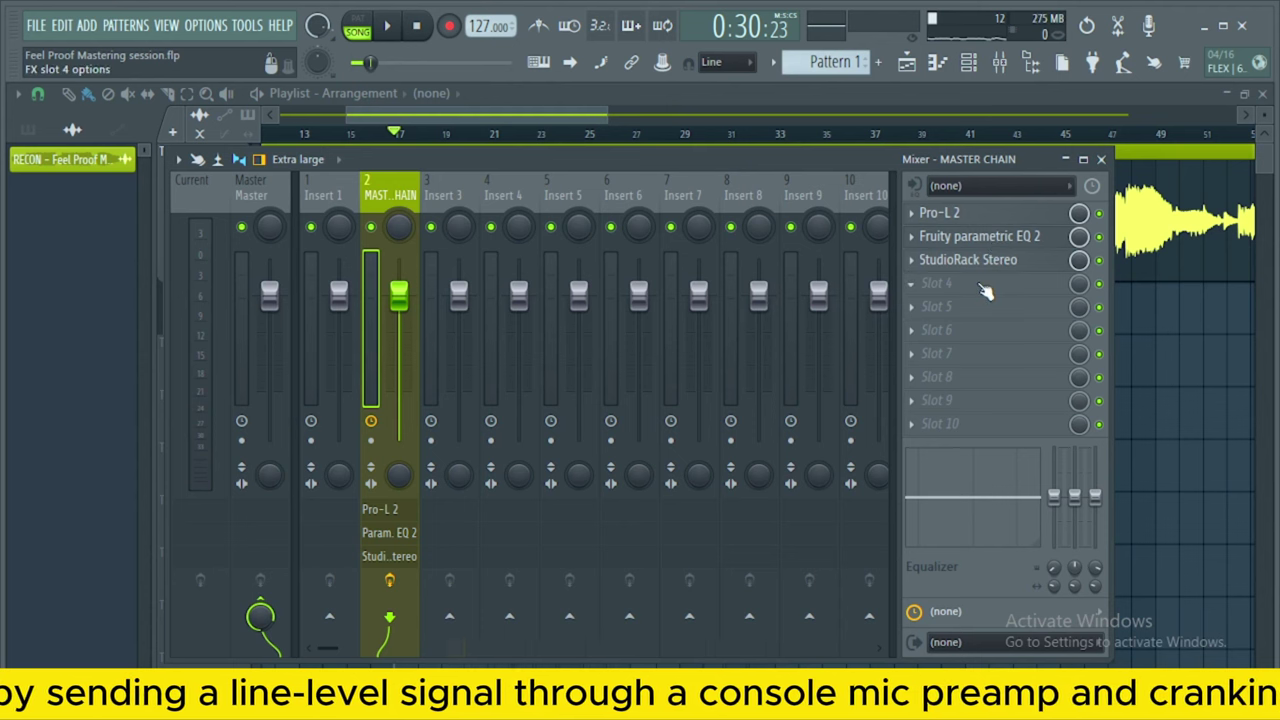
pyautogui.click(918, 290)
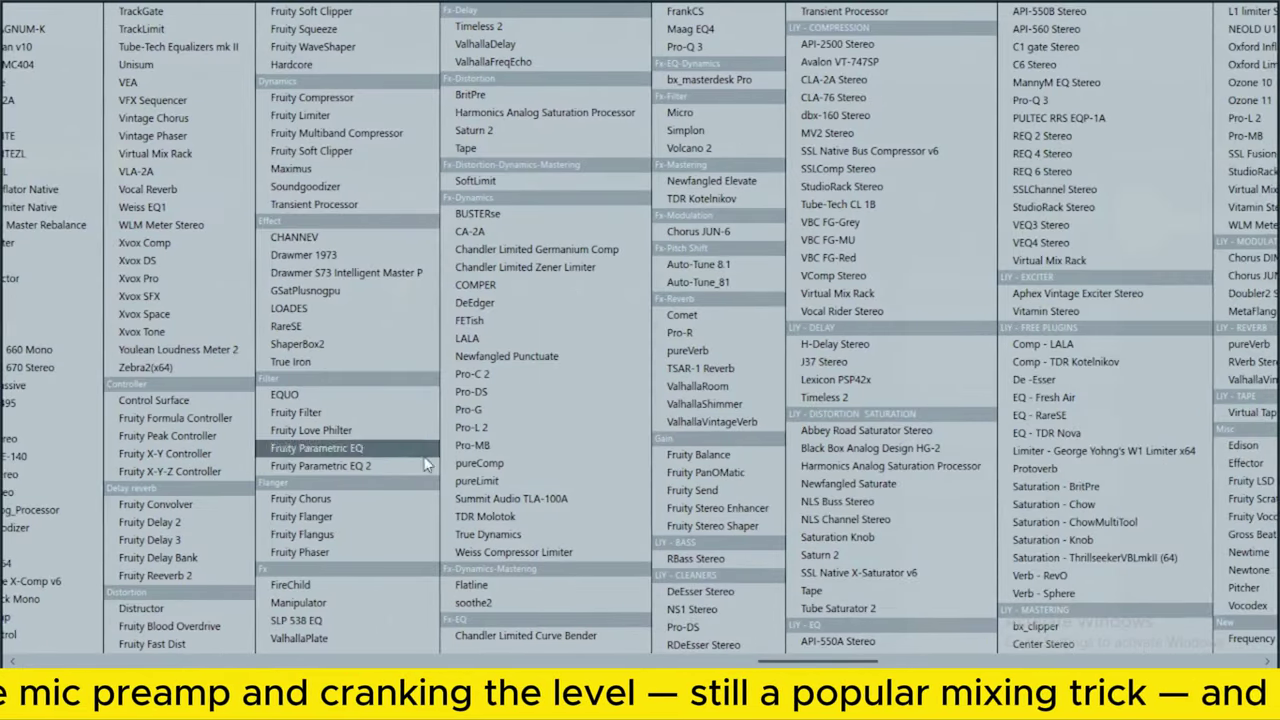
pyautogui.click(480, 149)
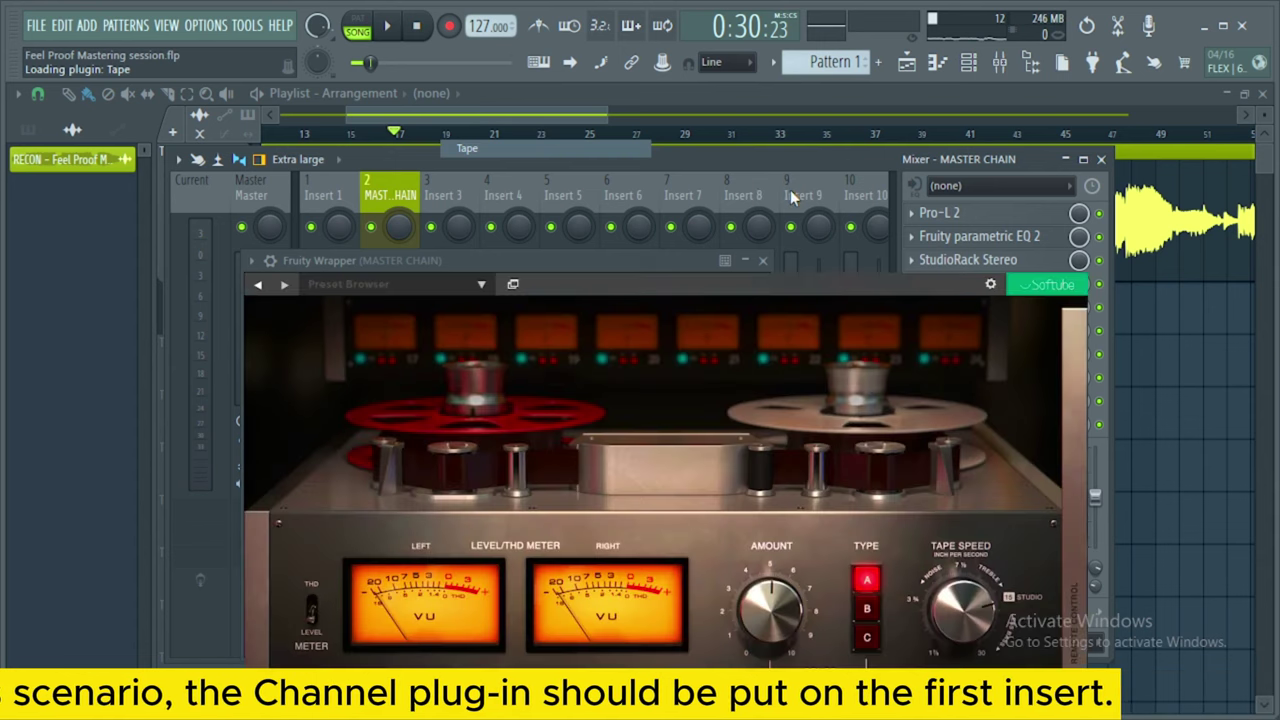
pyautogui.click(813, 161)
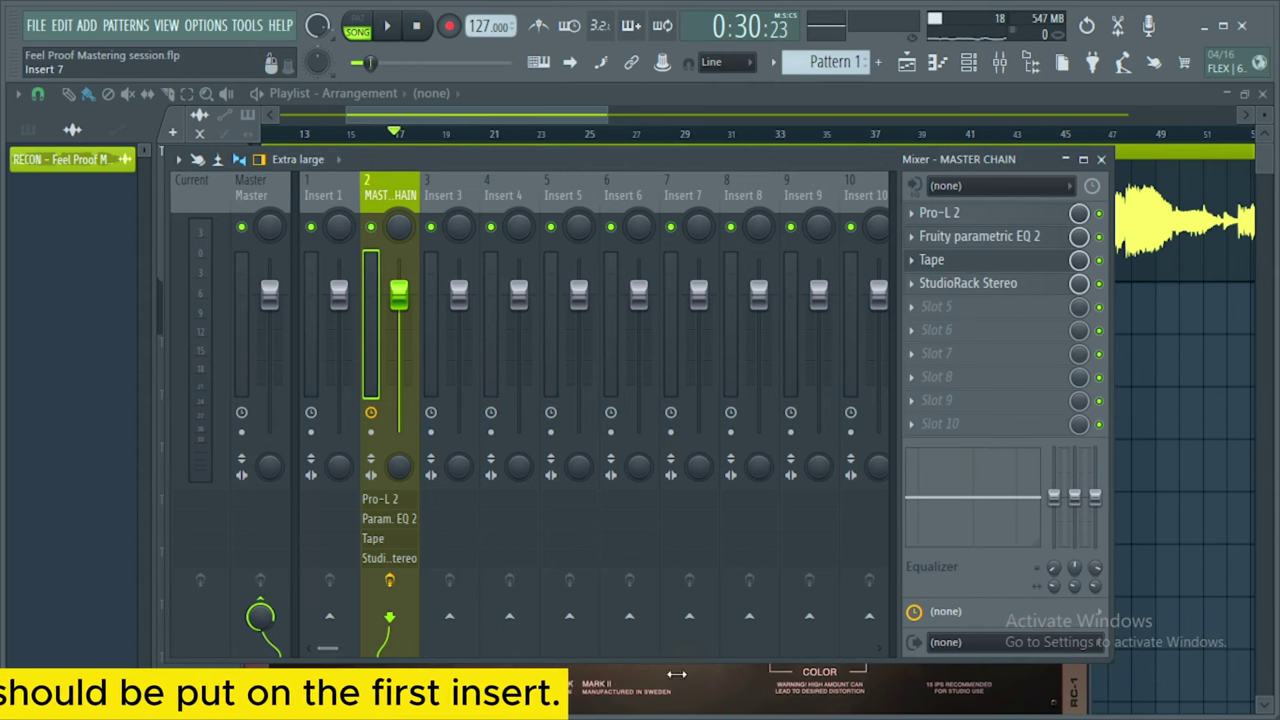
# Bring the Tape window fully into view and load its Low Bump LIY preset.
pyautogui.click(676, 674)
pyautogui.moveTo(733, 277); pyautogui.dragTo(709, 133)
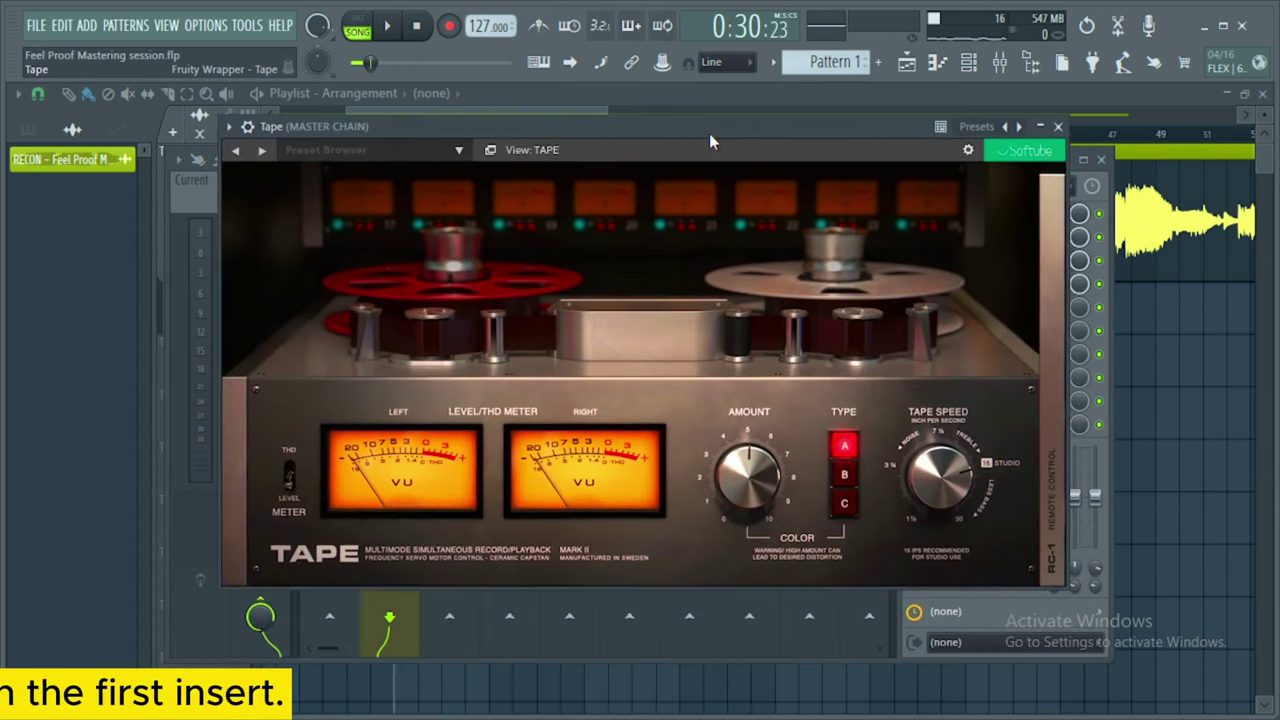
pyautogui.click(1020, 148)
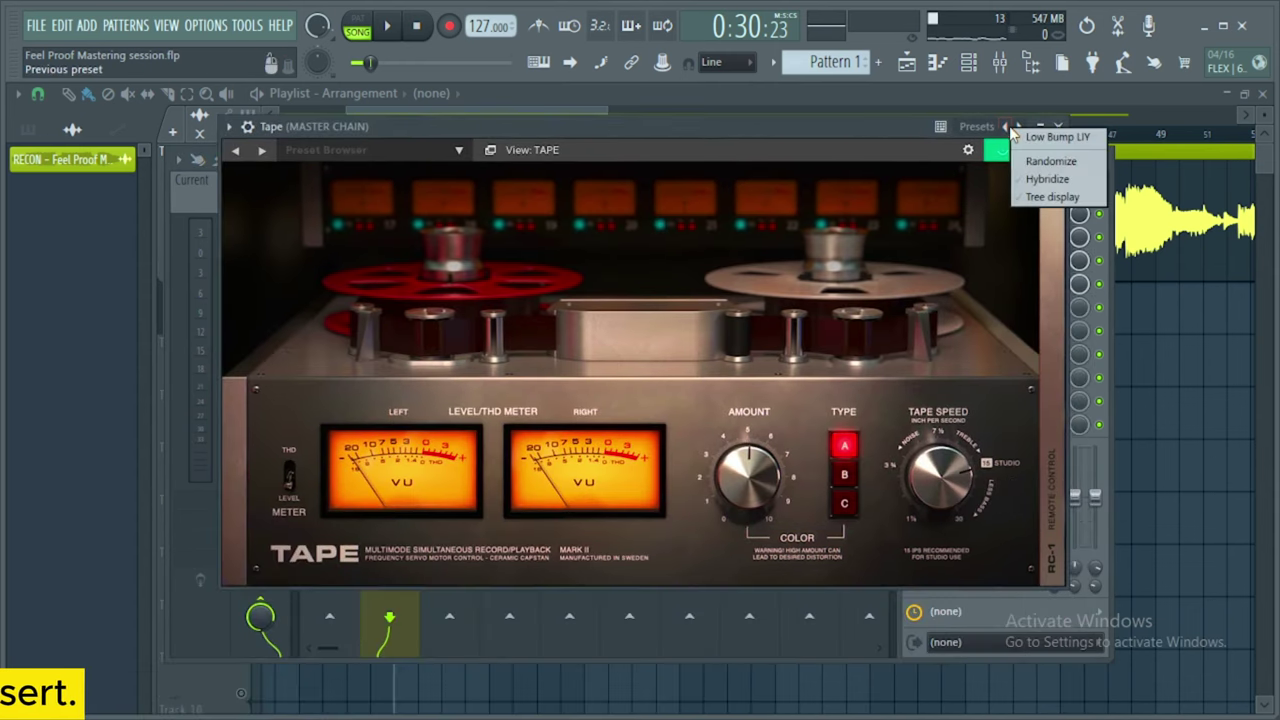
pyautogui.click(1088, 134)
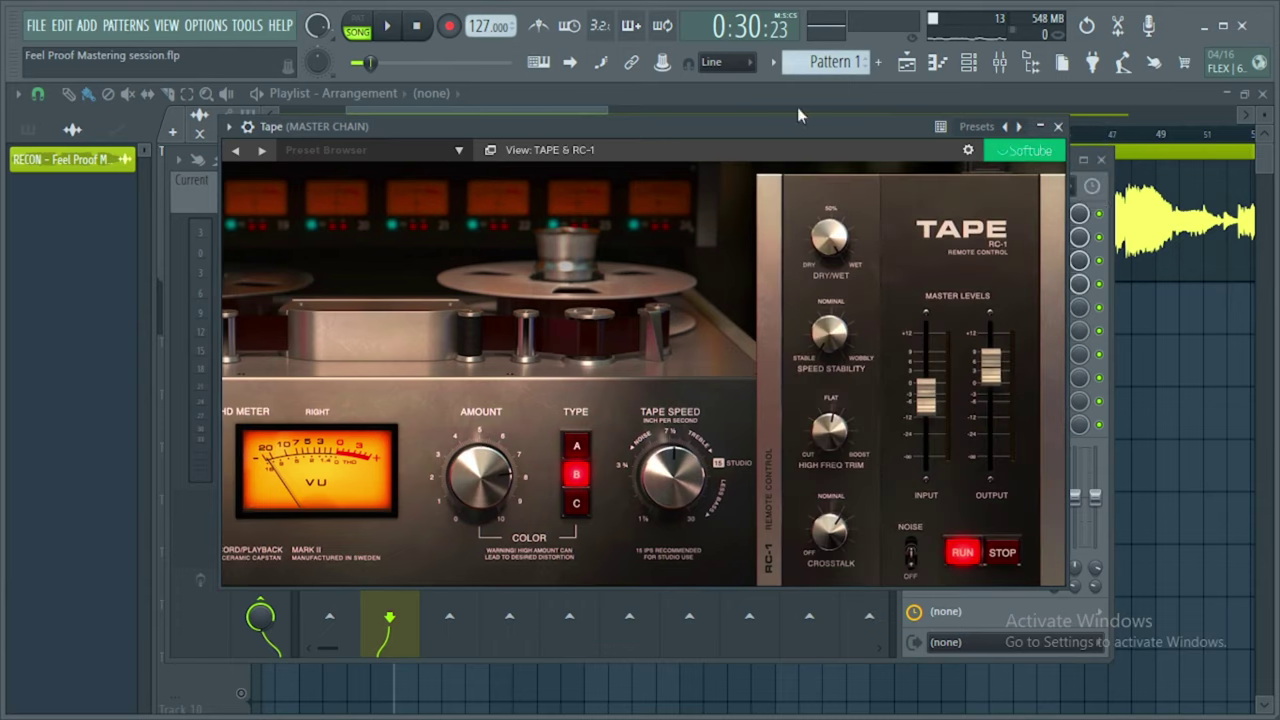
# Play the song and compare the sound with Tape bypassed and enabled.
pyautogui.click(398, 30)
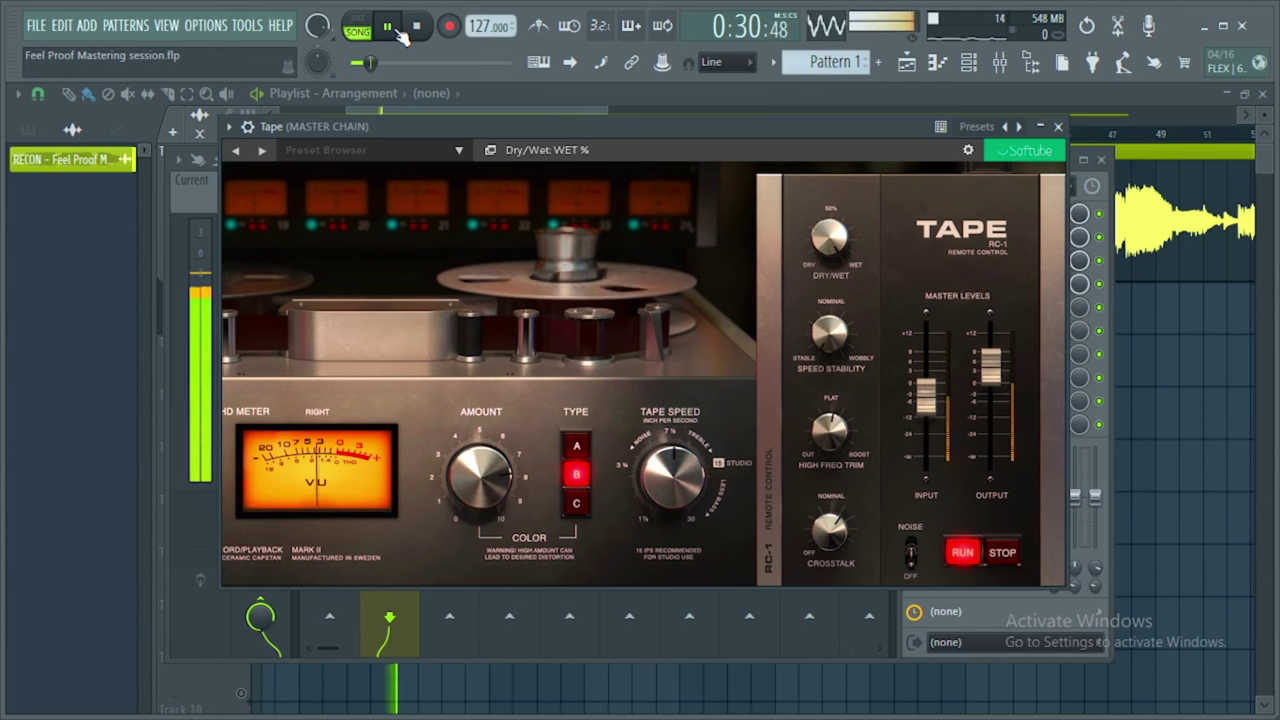
pyautogui.click(261, 124)
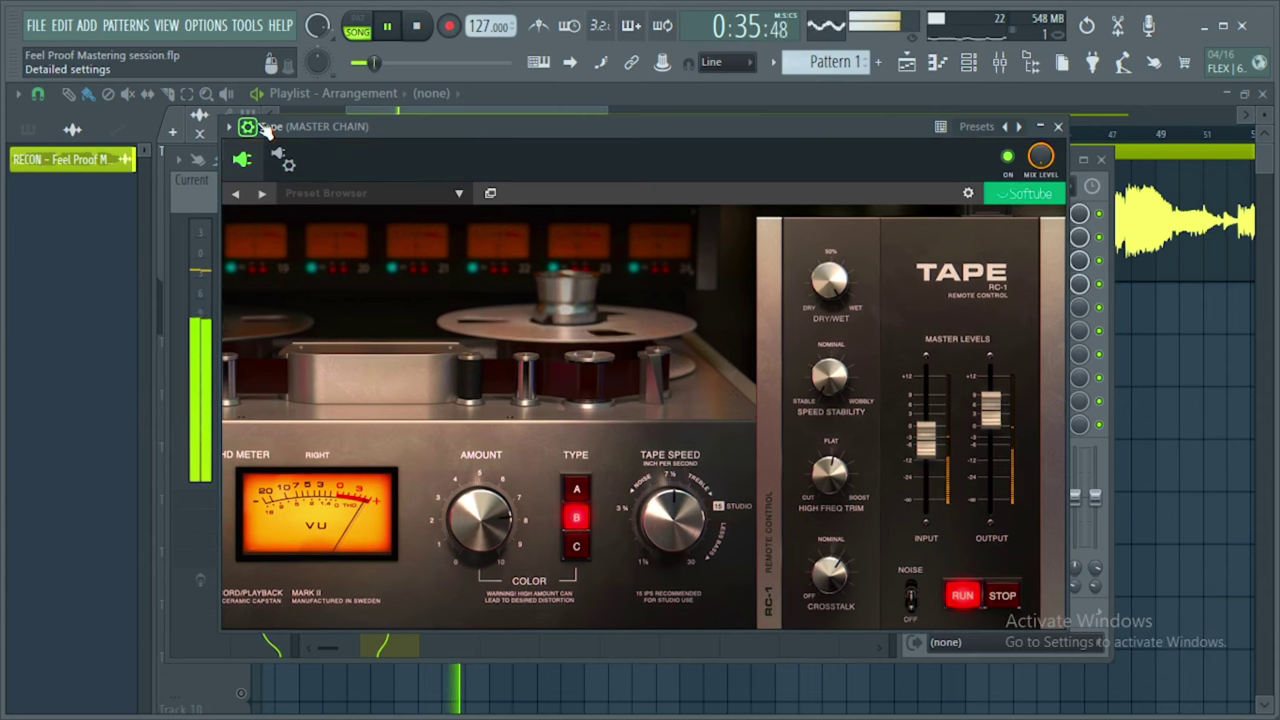
pyautogui.click(1008, 157)
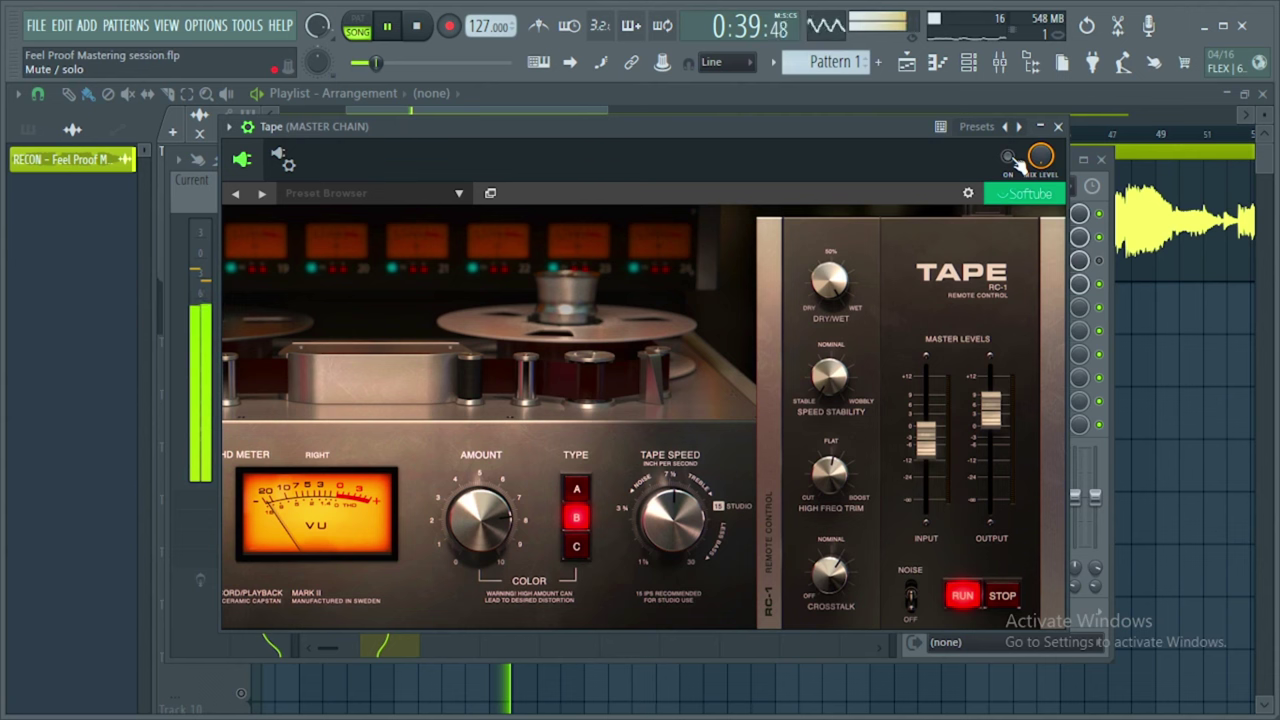
pyautogui.click(1008, 157)
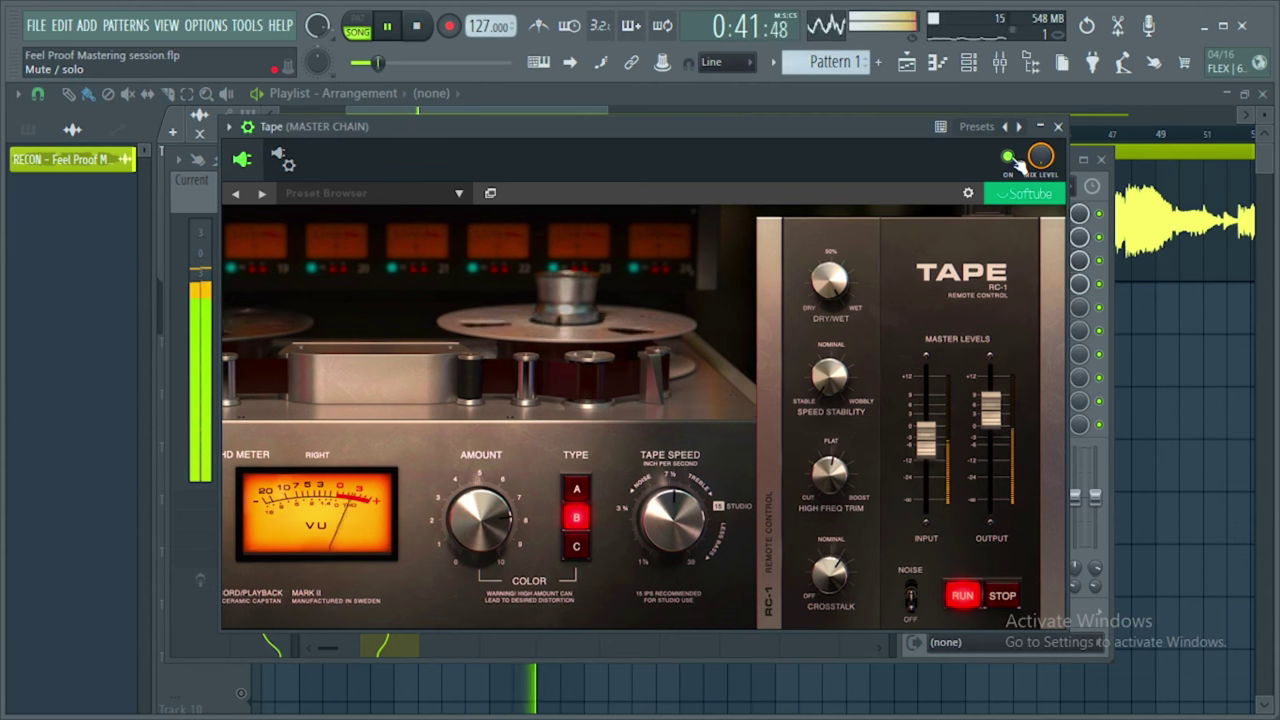
# Set Tape's High Freq Trim to 1.2, compare against bypass, stop playback, and close the Tape window.
pyautogui.click(832, 470)
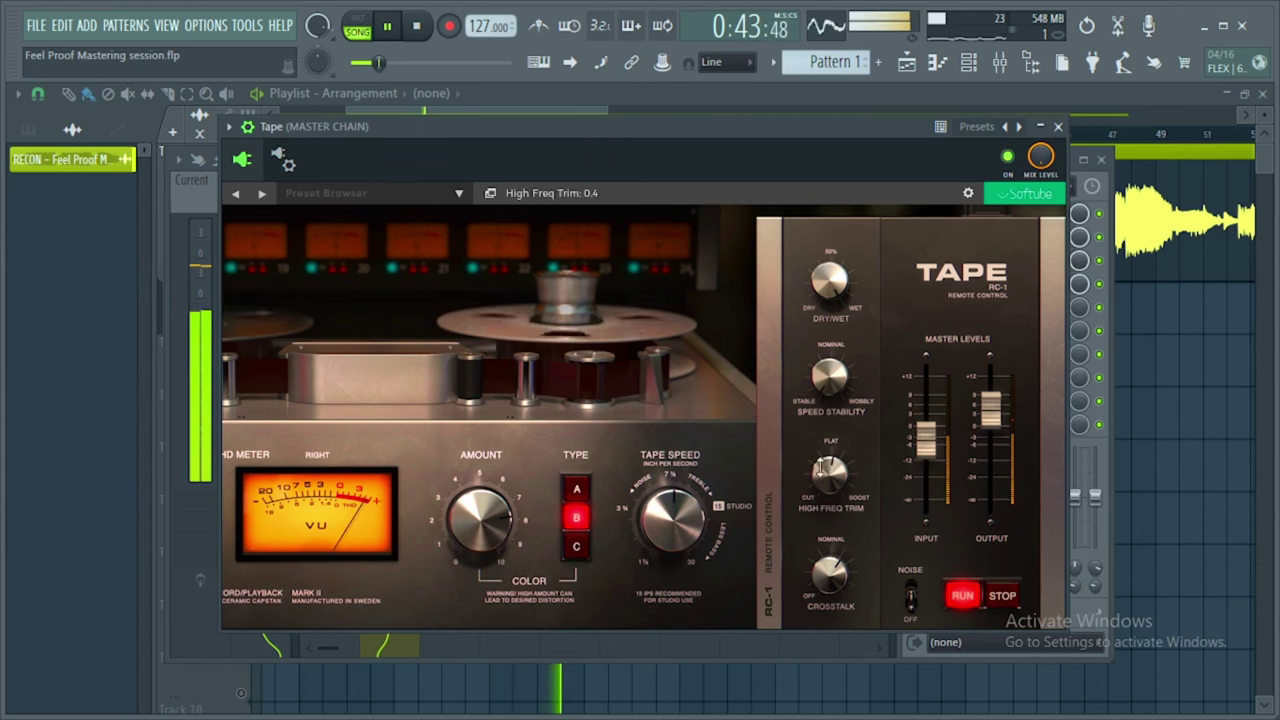
pyautogui.moveTo(835, 418); pyautogui.dragTo(832, 462)
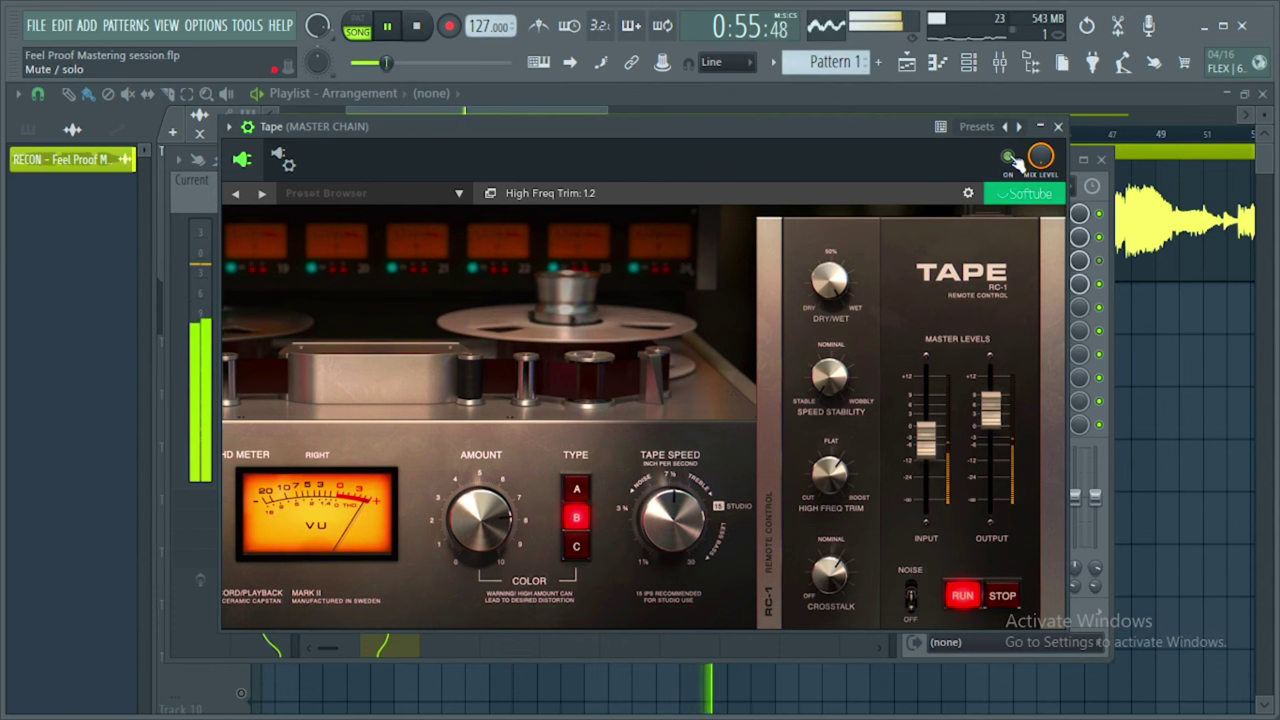
pyautogui.click(1008, 157)
pyautogui.click(1008, 157)
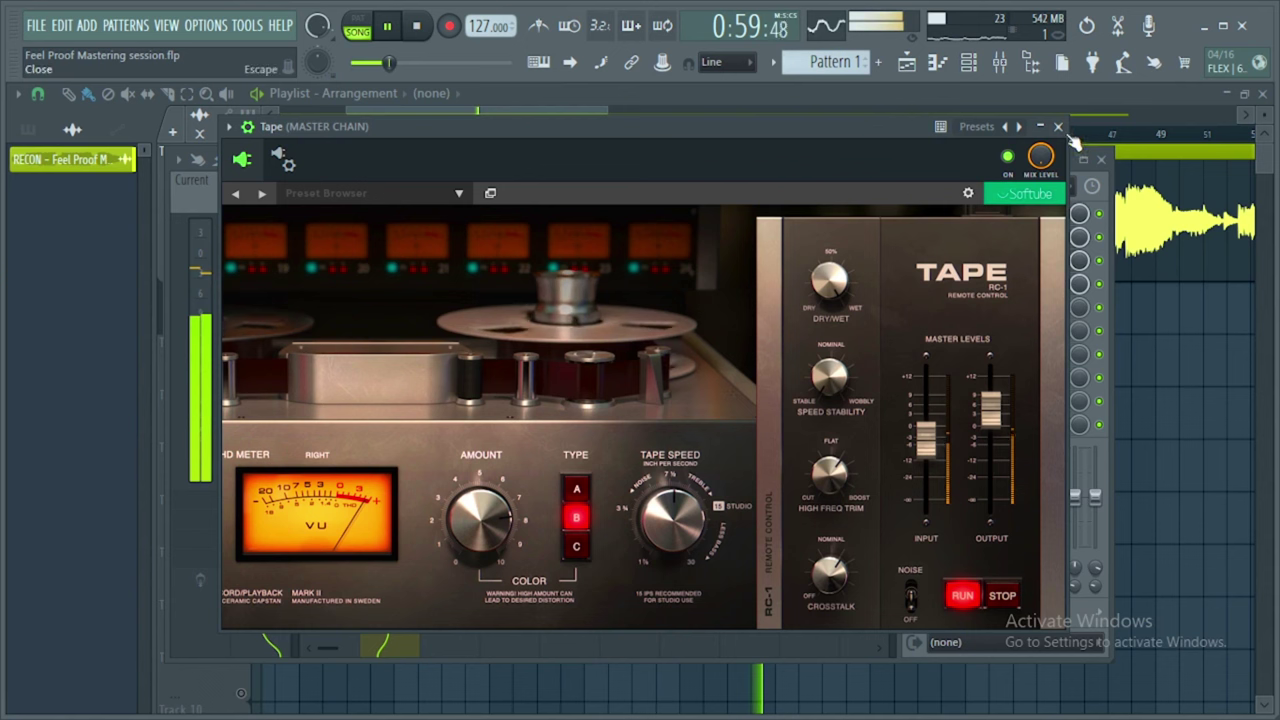
pyautogui.click(417, 27)
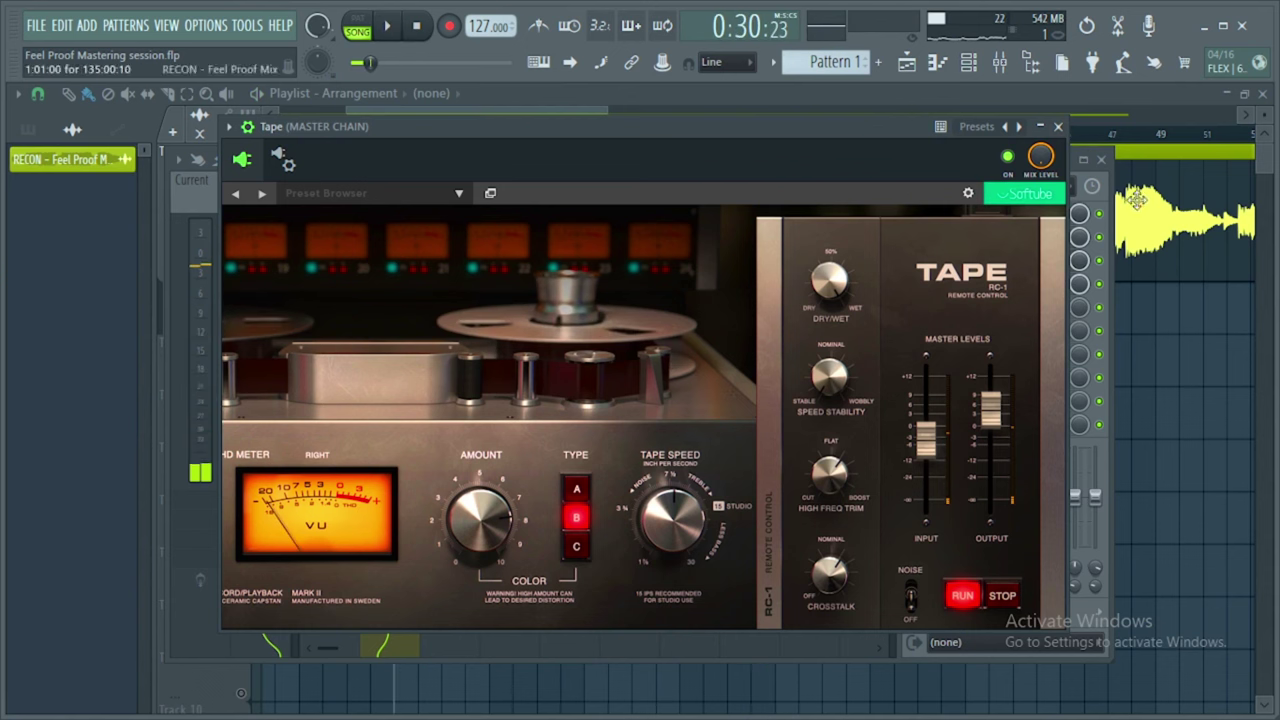
pyautogui.click(1059, 128)
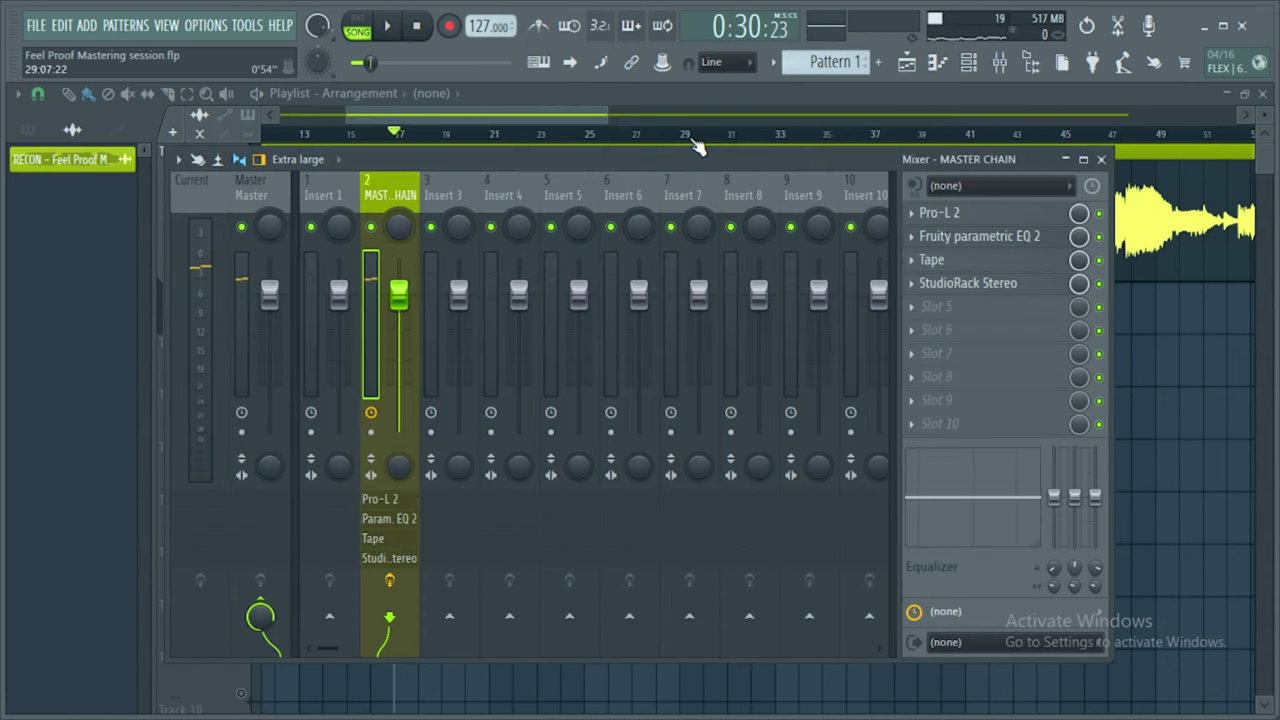
# Bypass all effects on the MASTER CHAIN insert and play the song to hear the unmastered mix.
pyautogui.click(390, 580)
pyautogui.press('space')
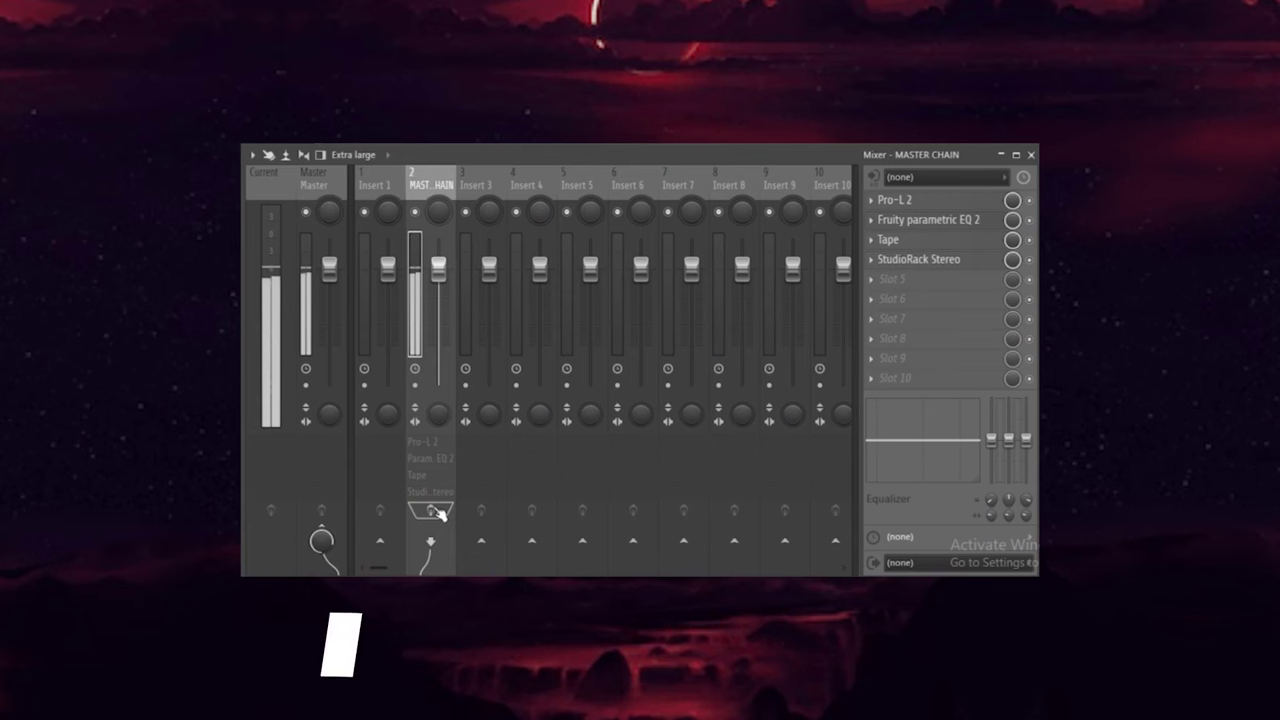
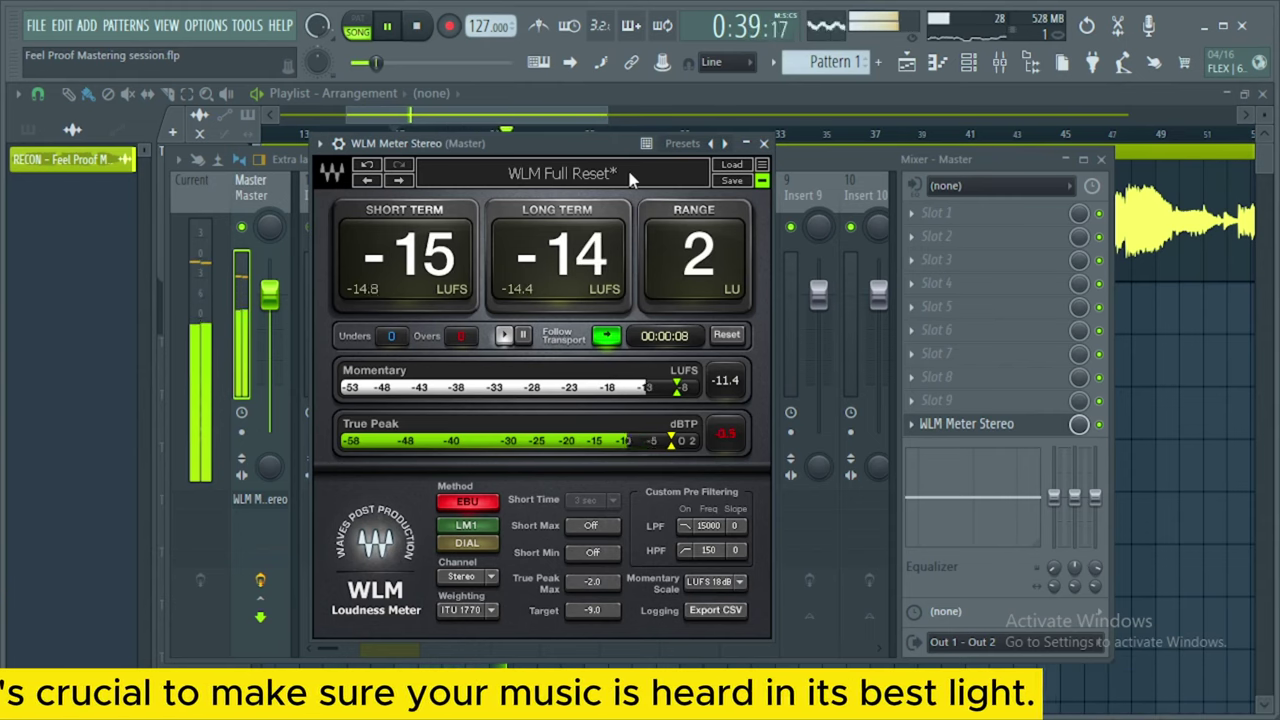
# Stop playback, close the WLM Meter window, and select the MASTER CHAIN insert.
pyautogui.press('space')
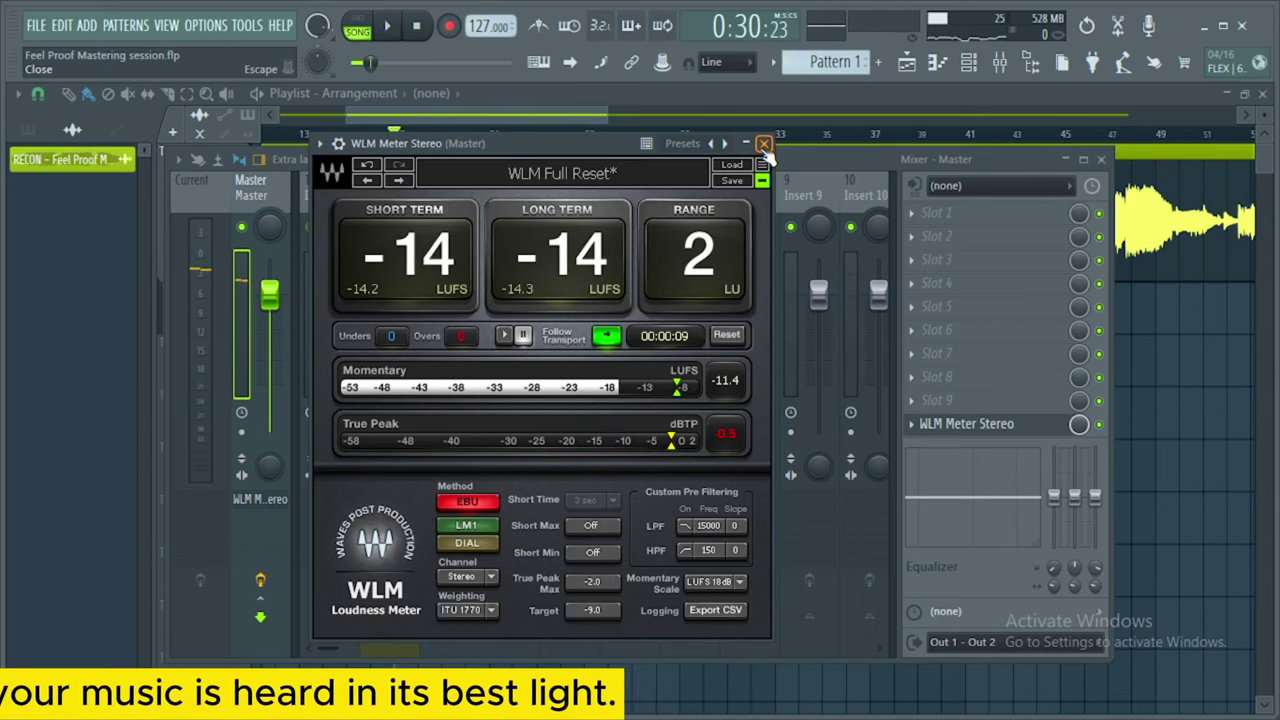
pyautogui.click(763, 143)
pyautogui.click(388, 196)
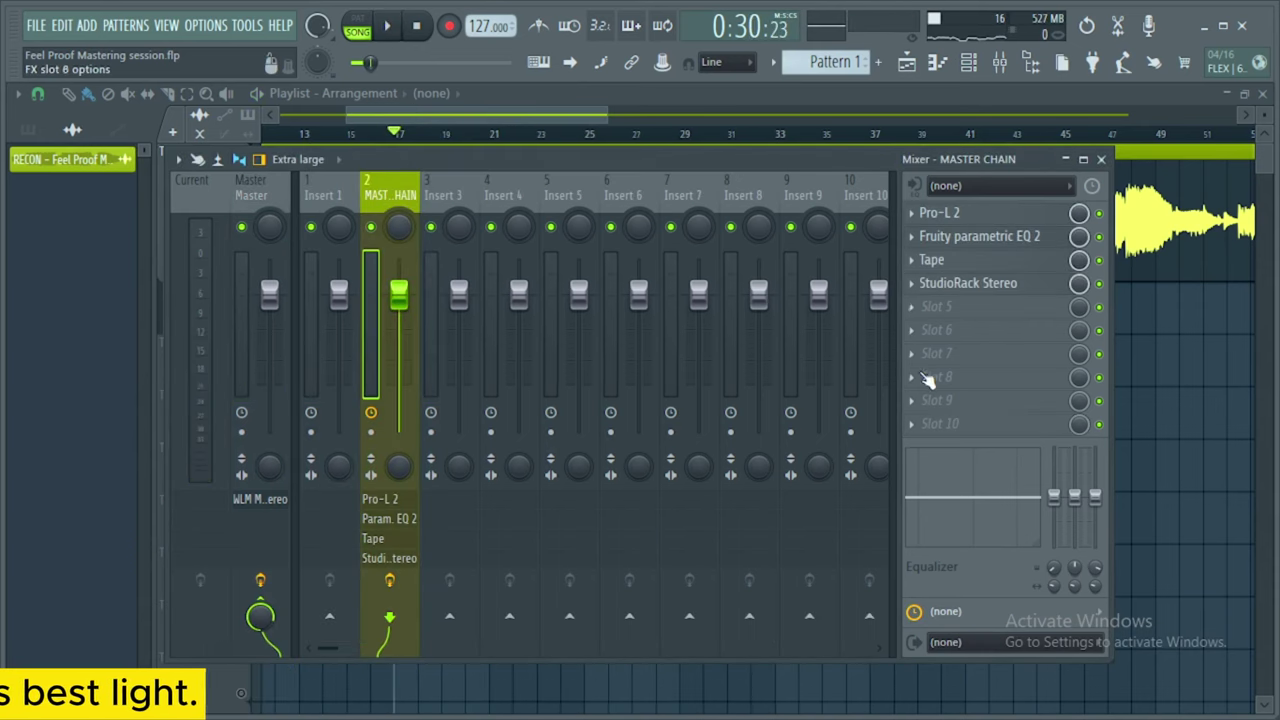
# Load EQ - Fresh Air into slot 5 of the MASTER CHAIN insert and bring its window fully into view.
pyautogui.click(916, 314)
pyautogui.hscroll(5, 665, 289)
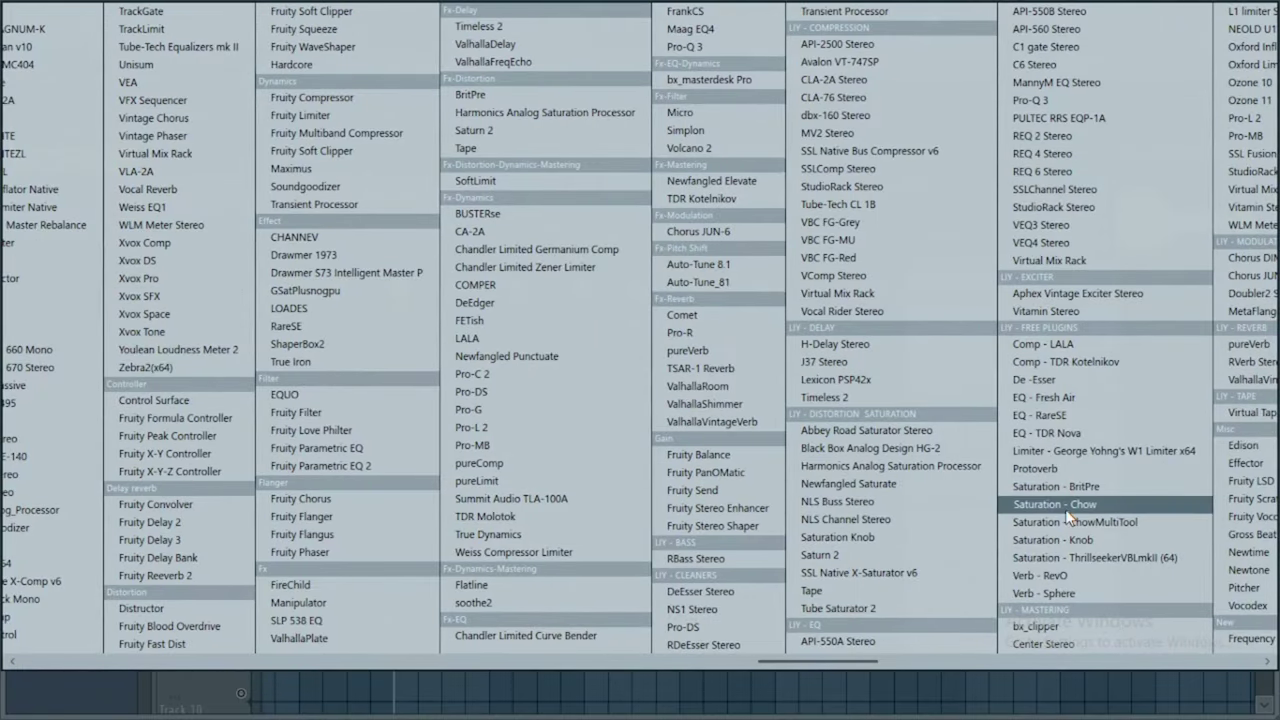
pyautogui.click(1063, 398)
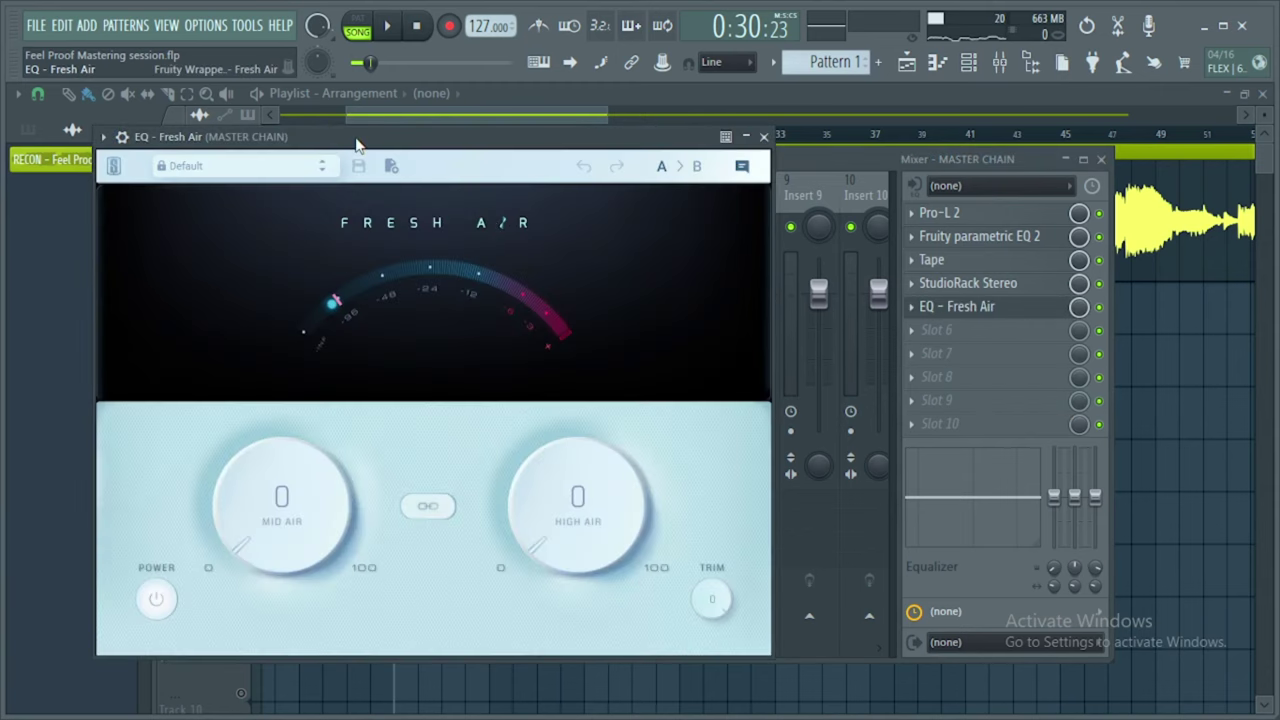
pyautogui.moveTo(357, 145); pyautogui.dragTo(483, 165)
# While the song plays, set Fresh Air's High Air to 1 and Mid Air to 2, and close its window.
pyautogui.press('space')
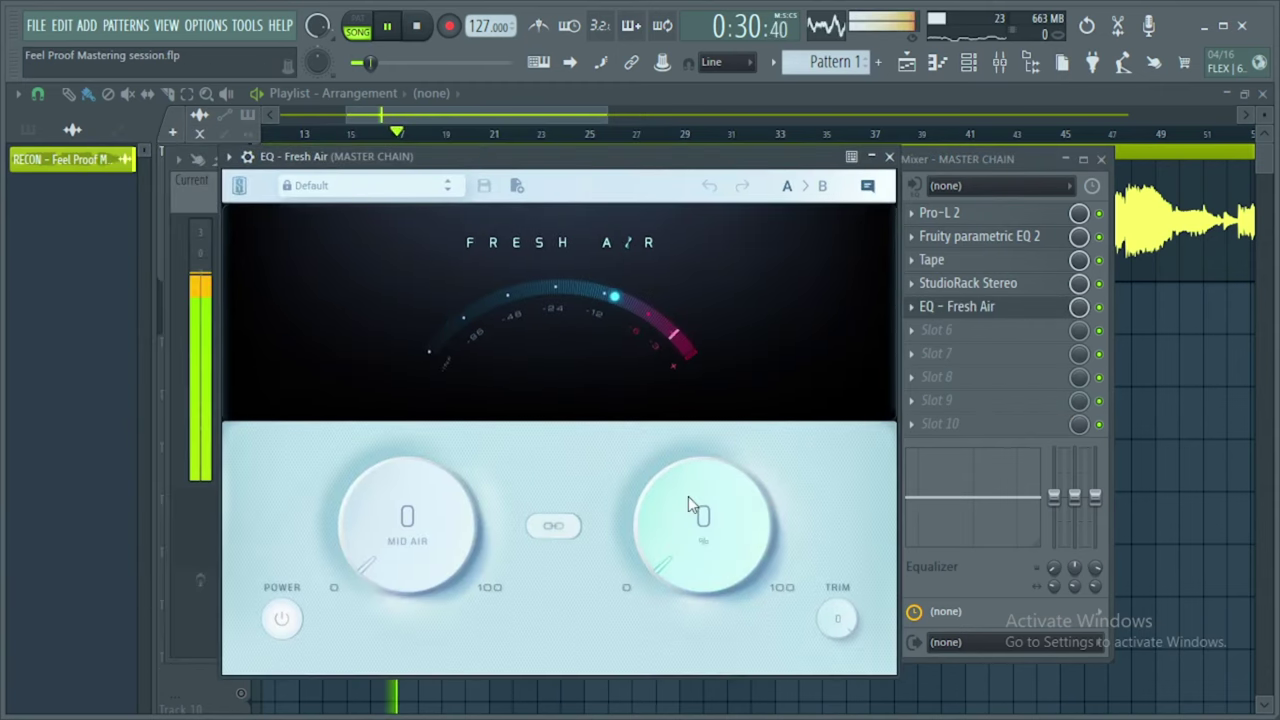
pyautogui.scroll(1, 654, 506)
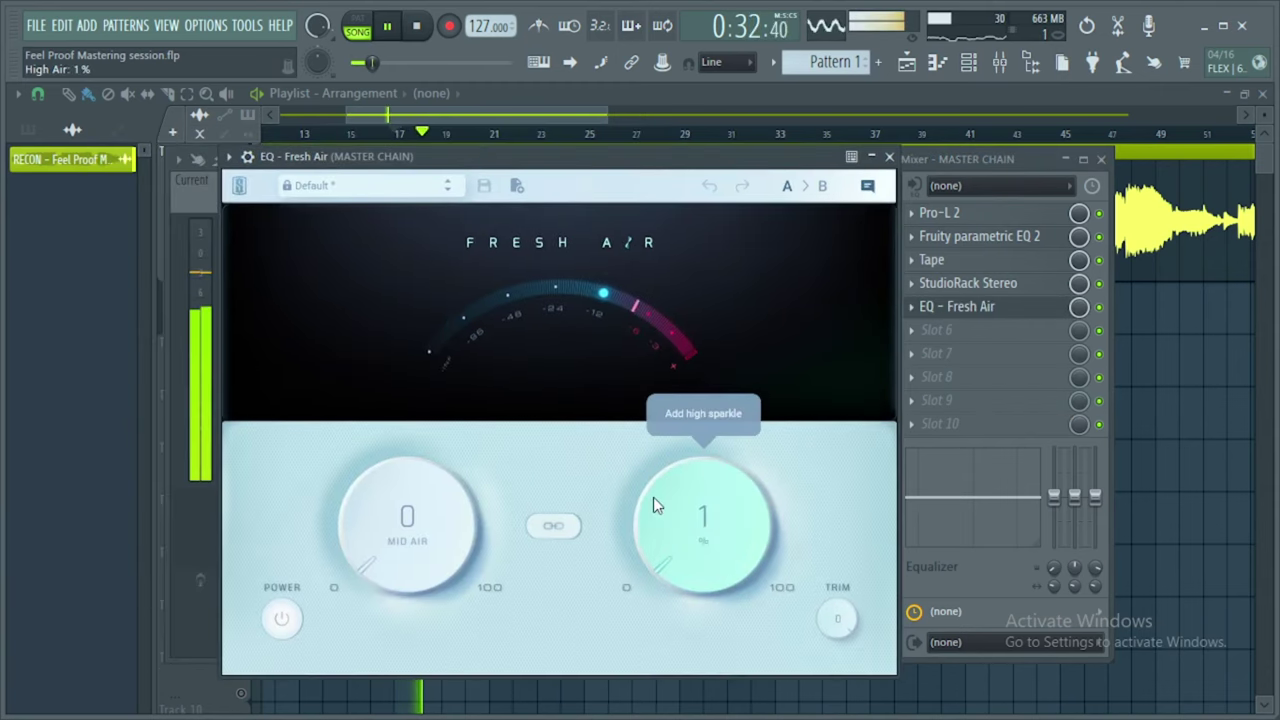
pyautogui.scroll(1, 363, 522)
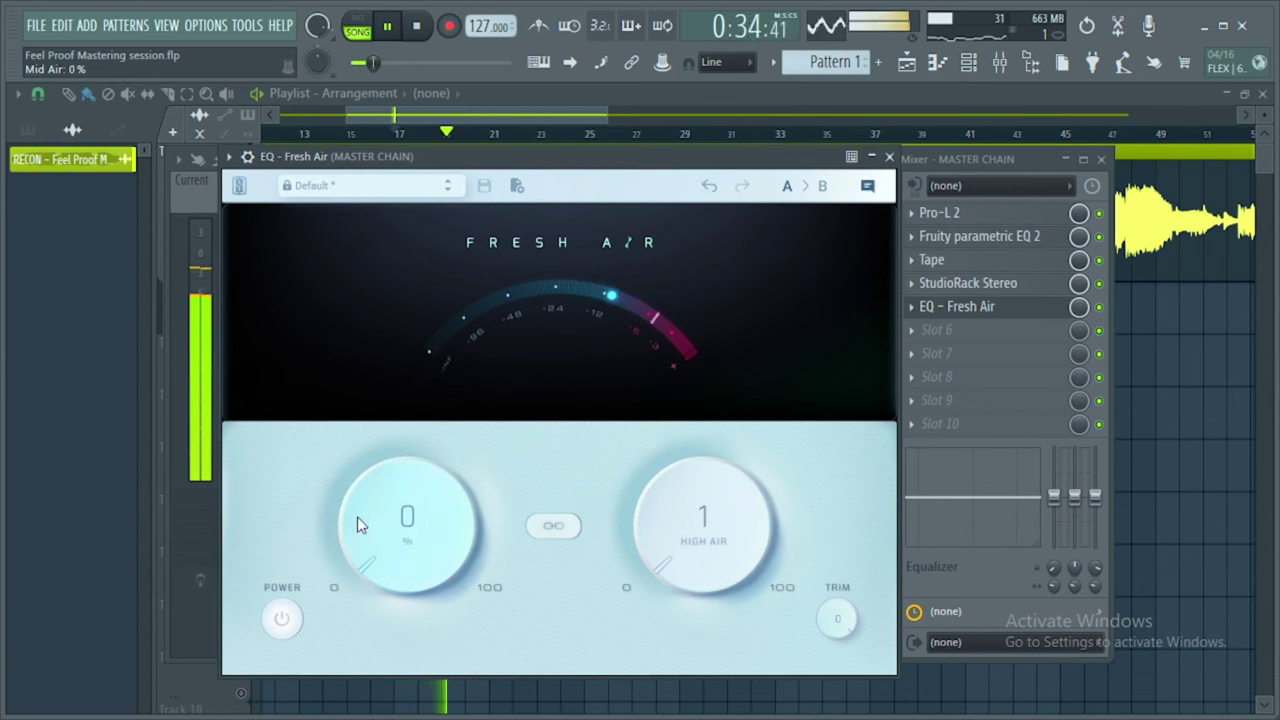
pyautogui.scroll(2, 357, 514)
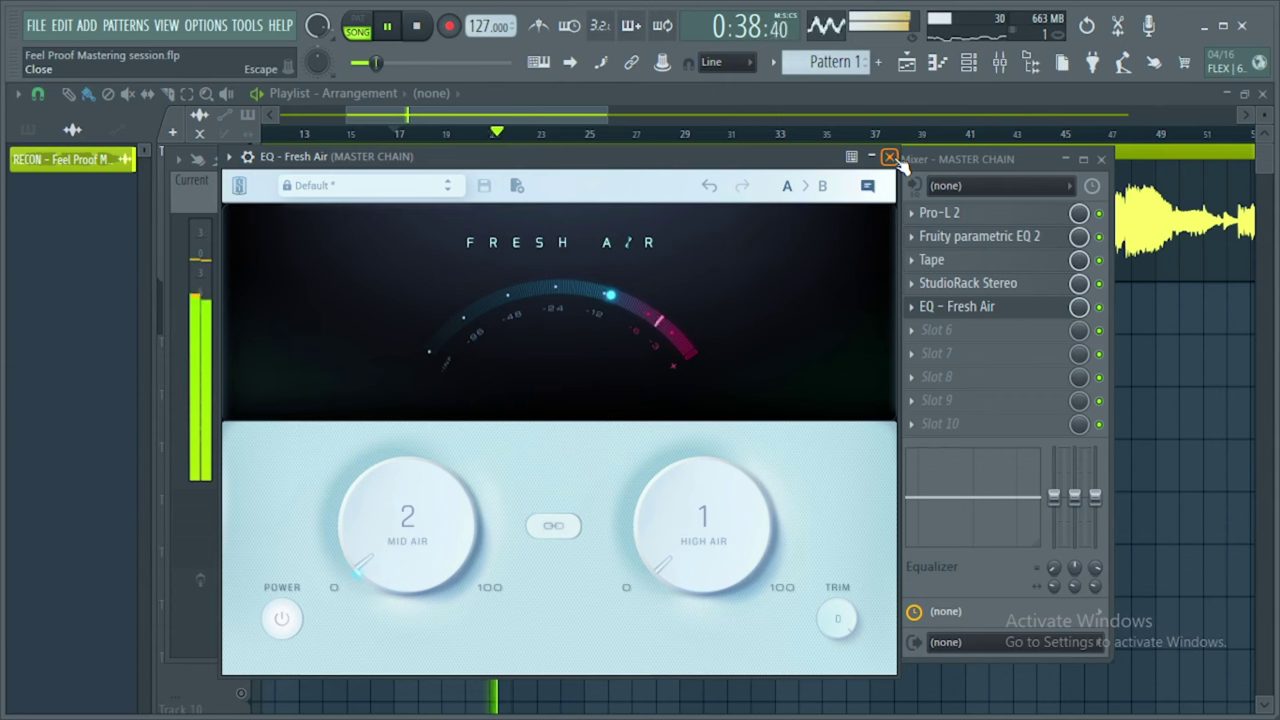
pyautogui.click(892, 158)
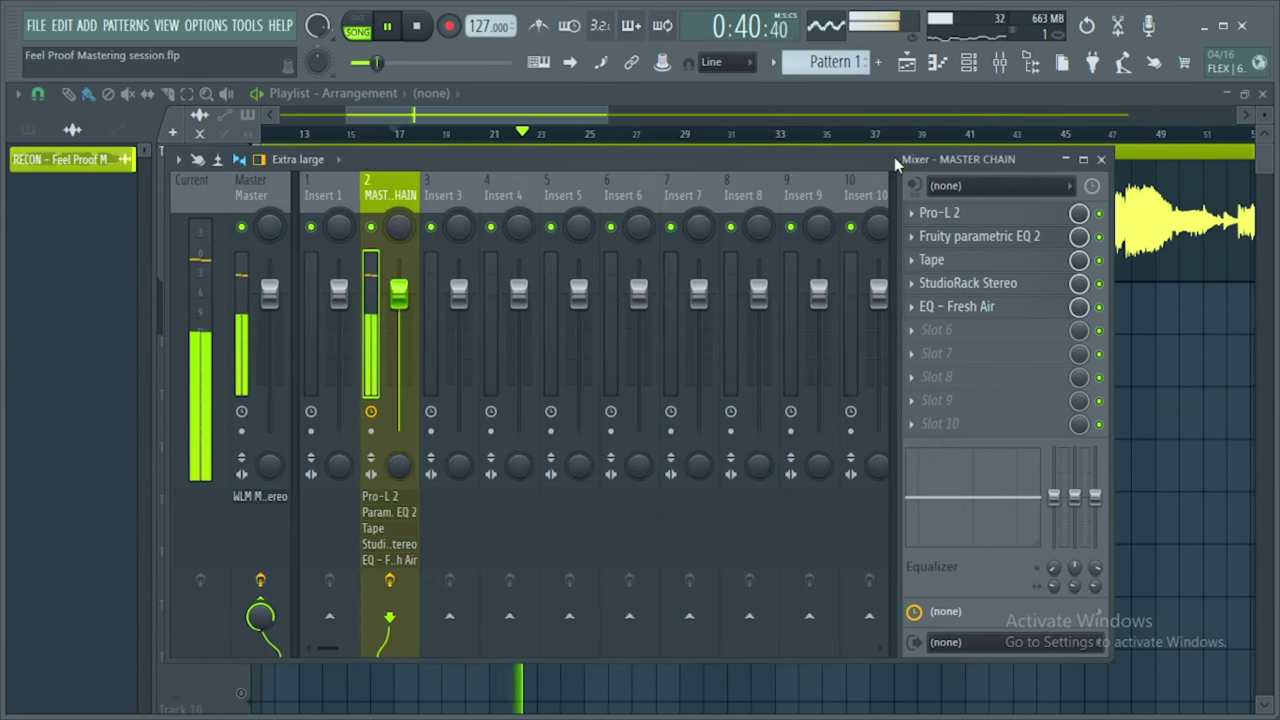
# Listen to the song from bar 57 onward, reopen the mixer, and stop playback.
pyautogui.moveTo(560, 116); pyautogui.dragTo(695, 125)
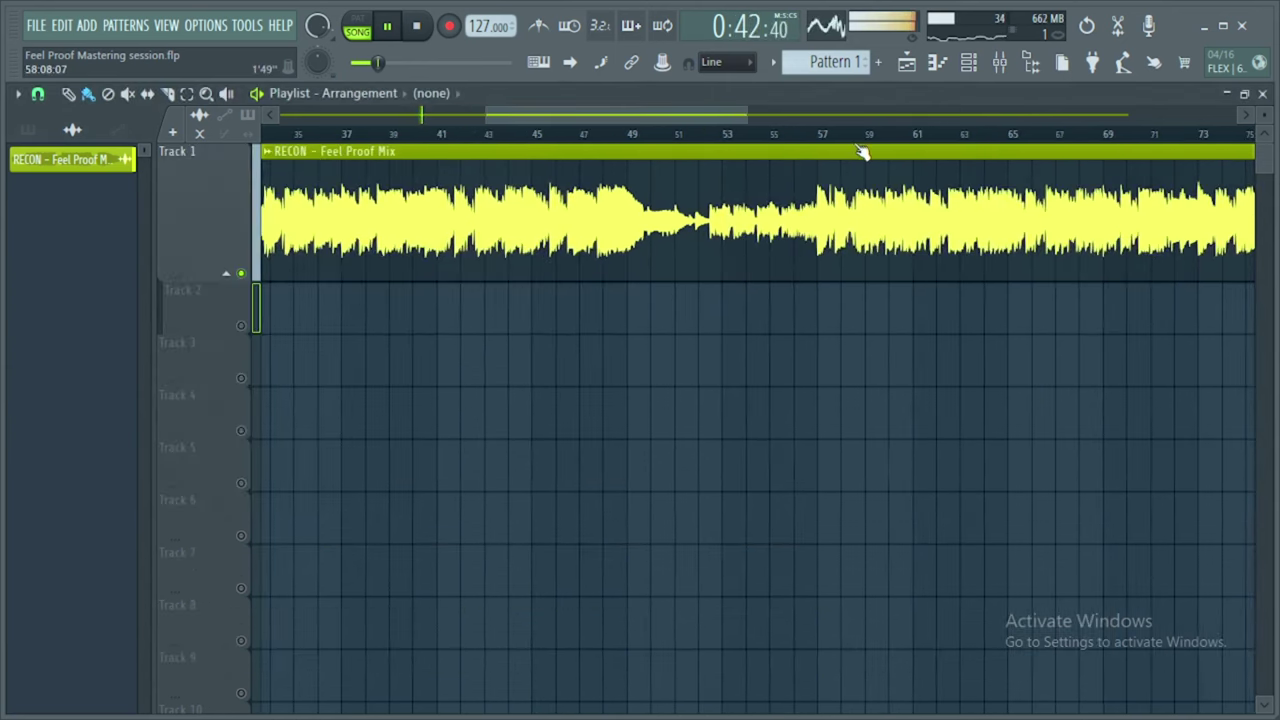
pyautogui.click(823, 133)
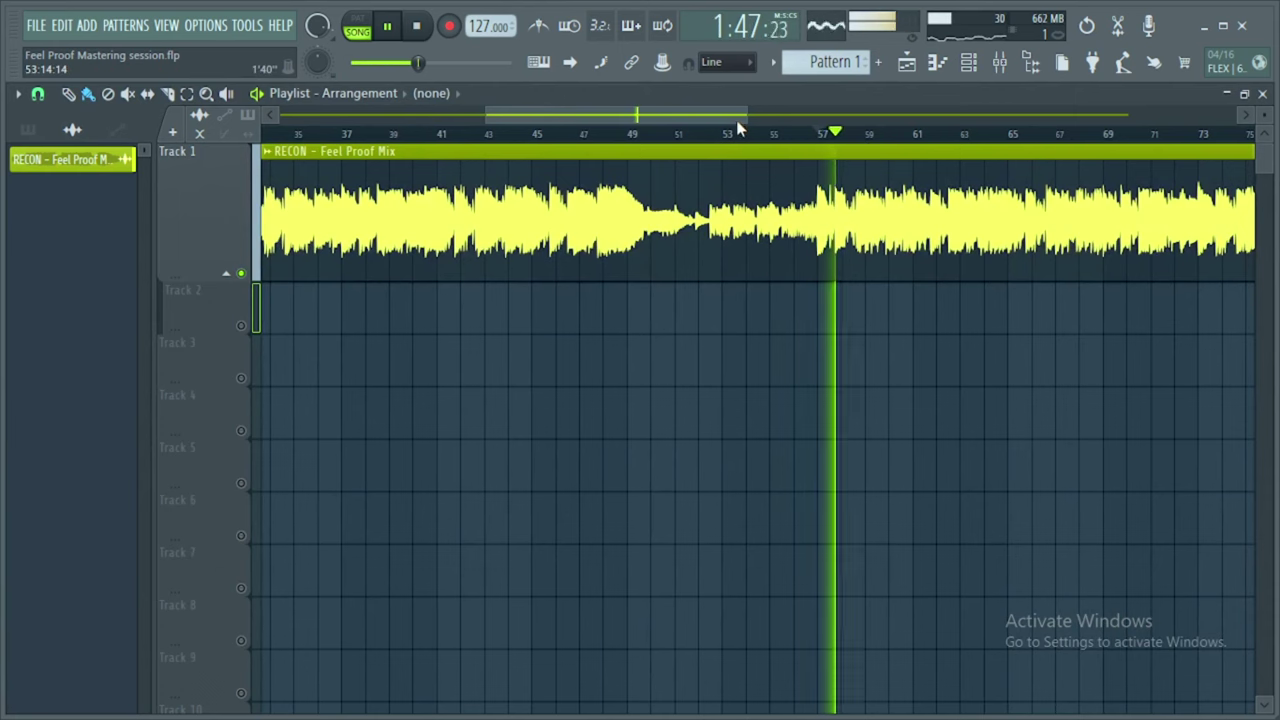
pyautogui.moveTo(753, 121); pyautogui.dragTo(875, 119)
pyautogui.click(1001, 63)
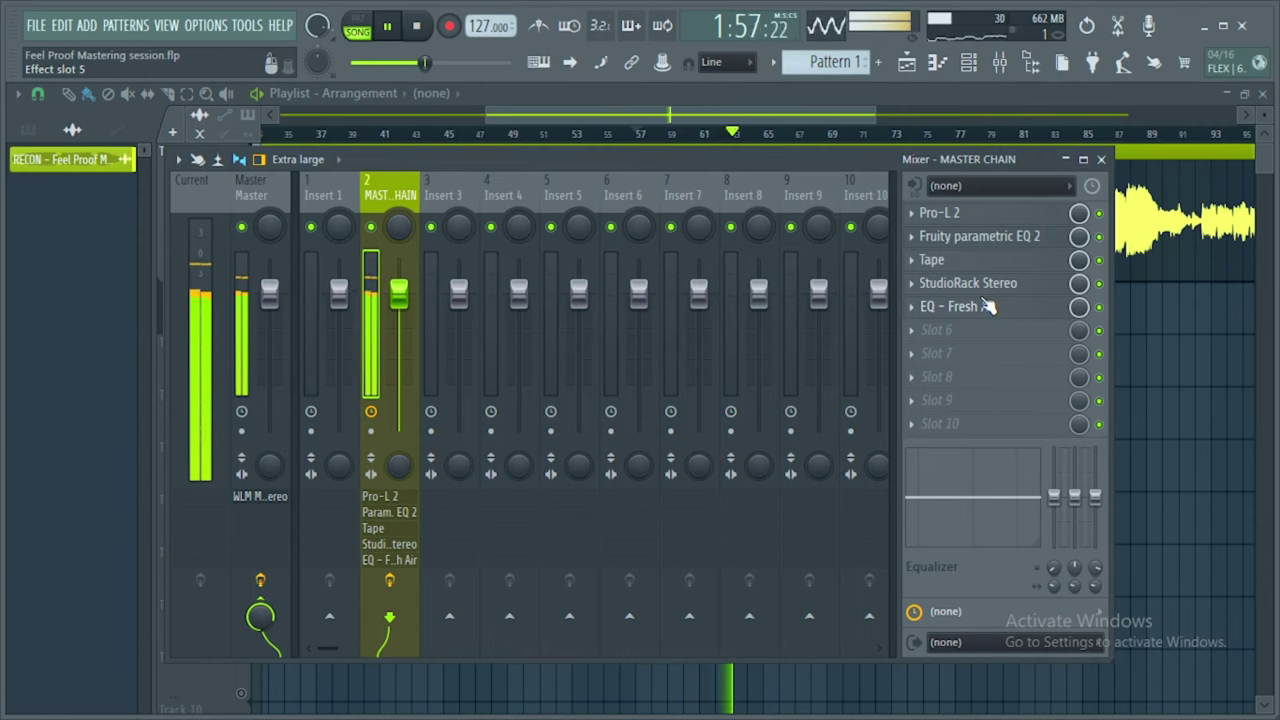
pyautogui.press('space')
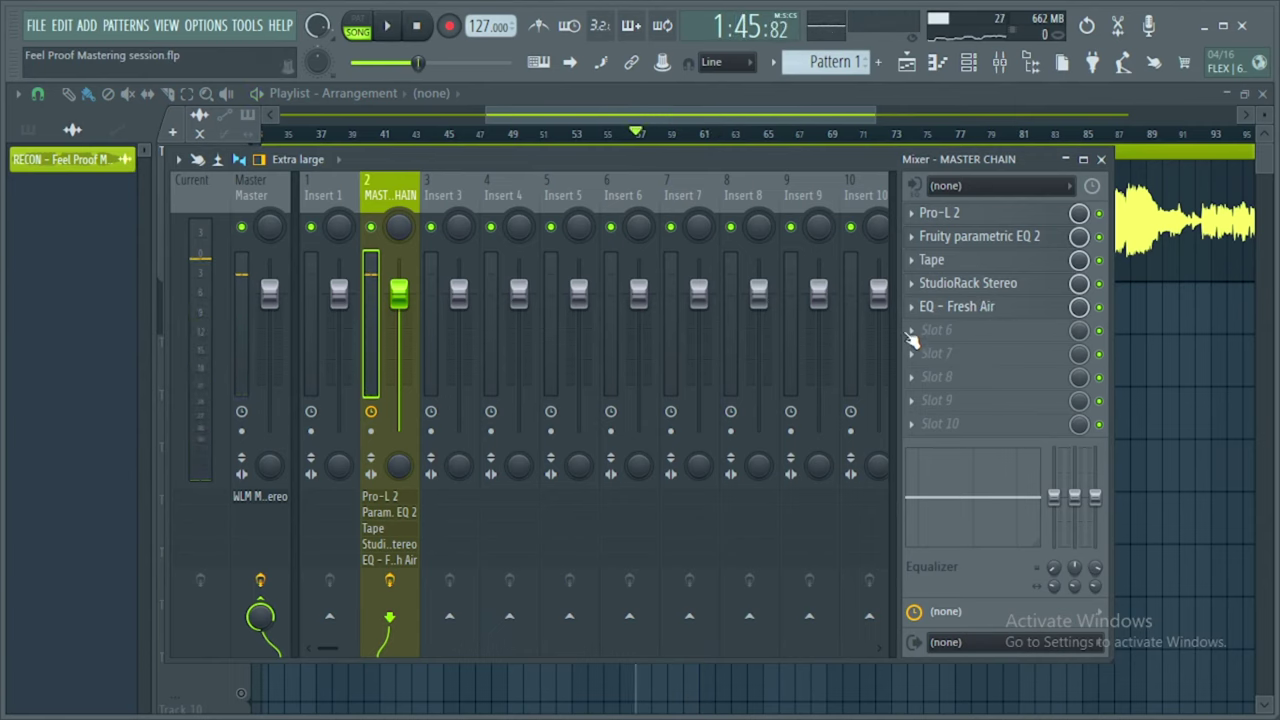
# Load soothe2 into slot 6, switch it to the preset with a depth of -1.3, and move its window up.
pyautogui.click(910, 334)
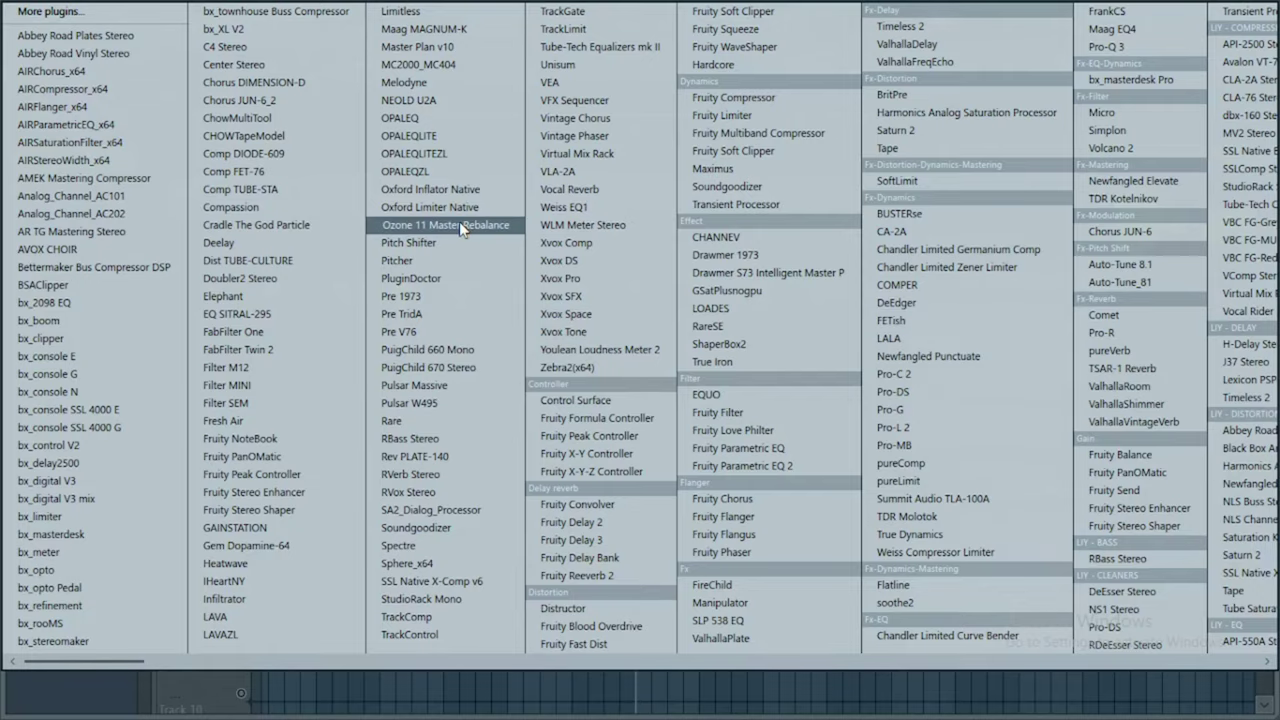
pyautogui.scroll(-5, 459, 221)
pyautogui.click(310, 602)
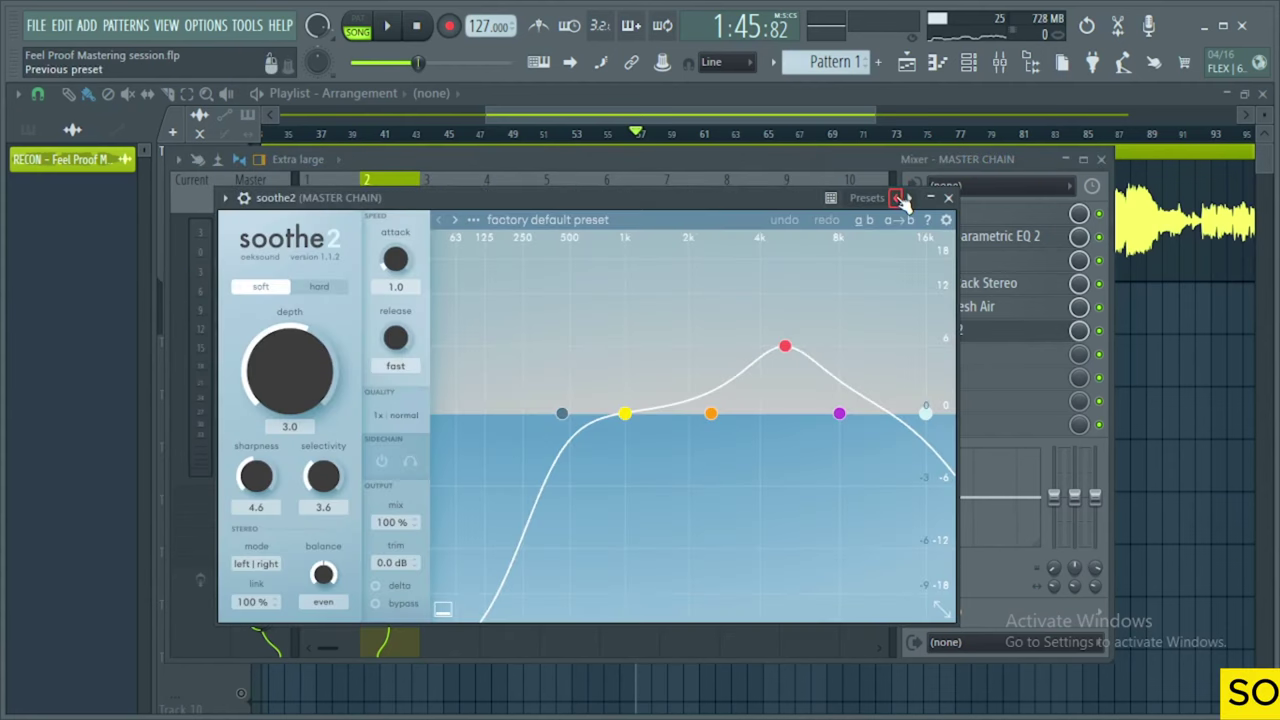
pyautogui.click(900, 198)
pyautogui.click(940, 255)
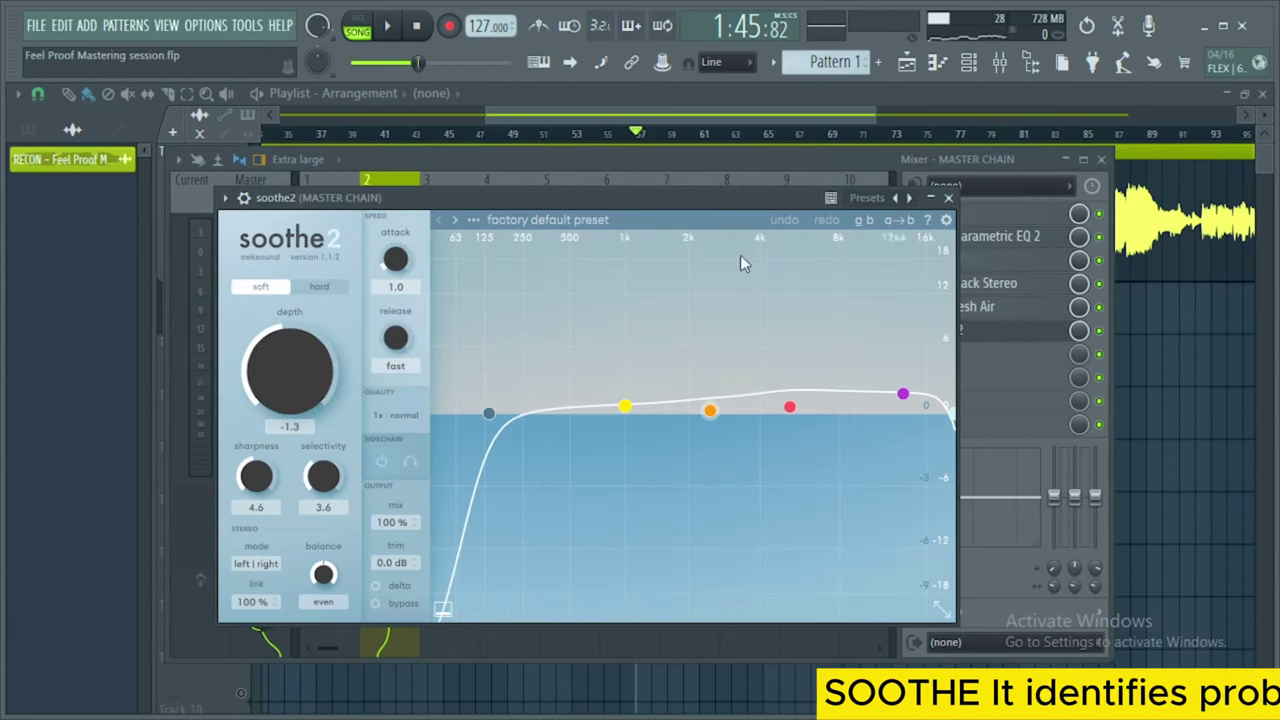
pyautogui.moveTo(563, 204); pyautogui.dragTo(587, 167)
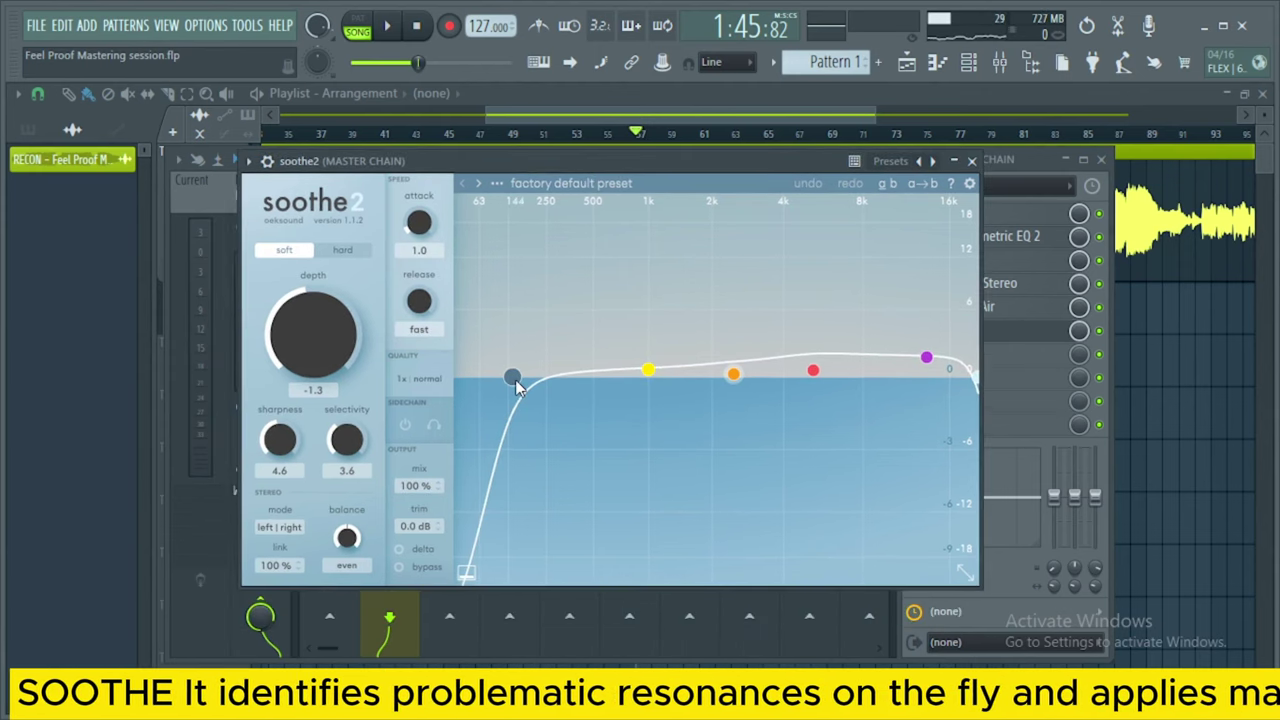
# Play the song and compare the sound with soothe2 bypassed and enabled.
pyautogui.click(389, 26)
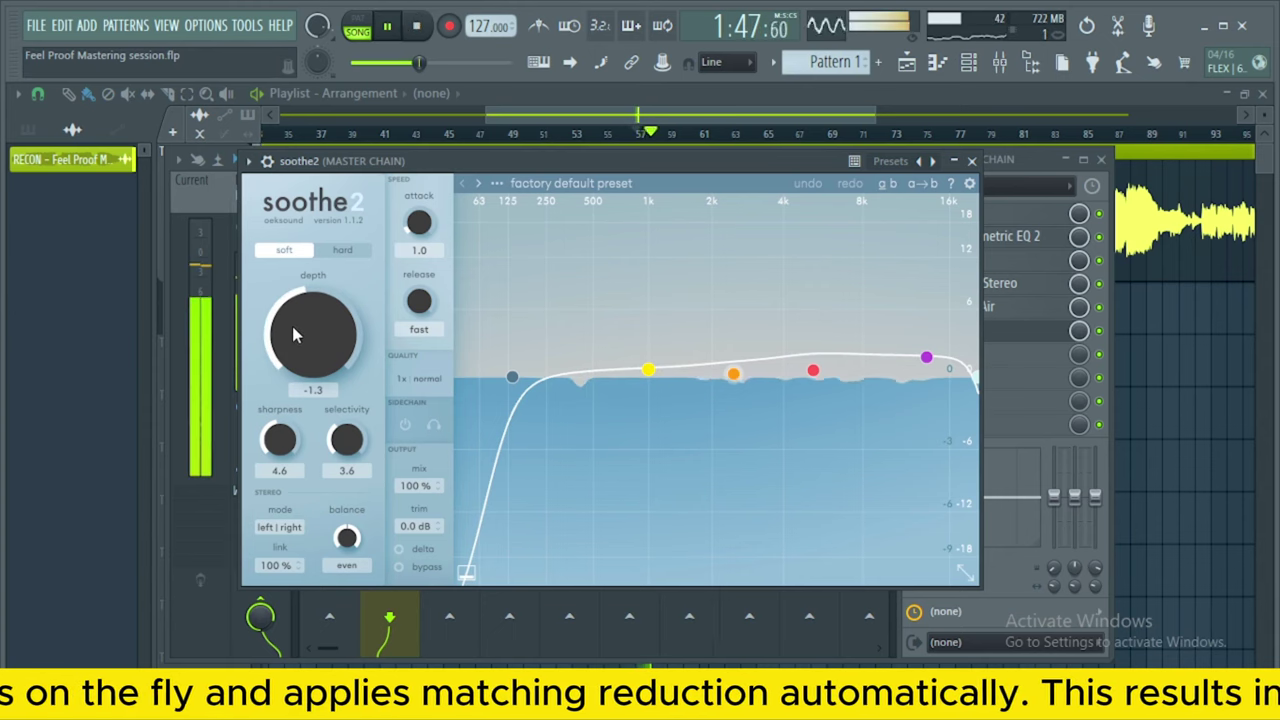
pyautogui.click(267, 161)
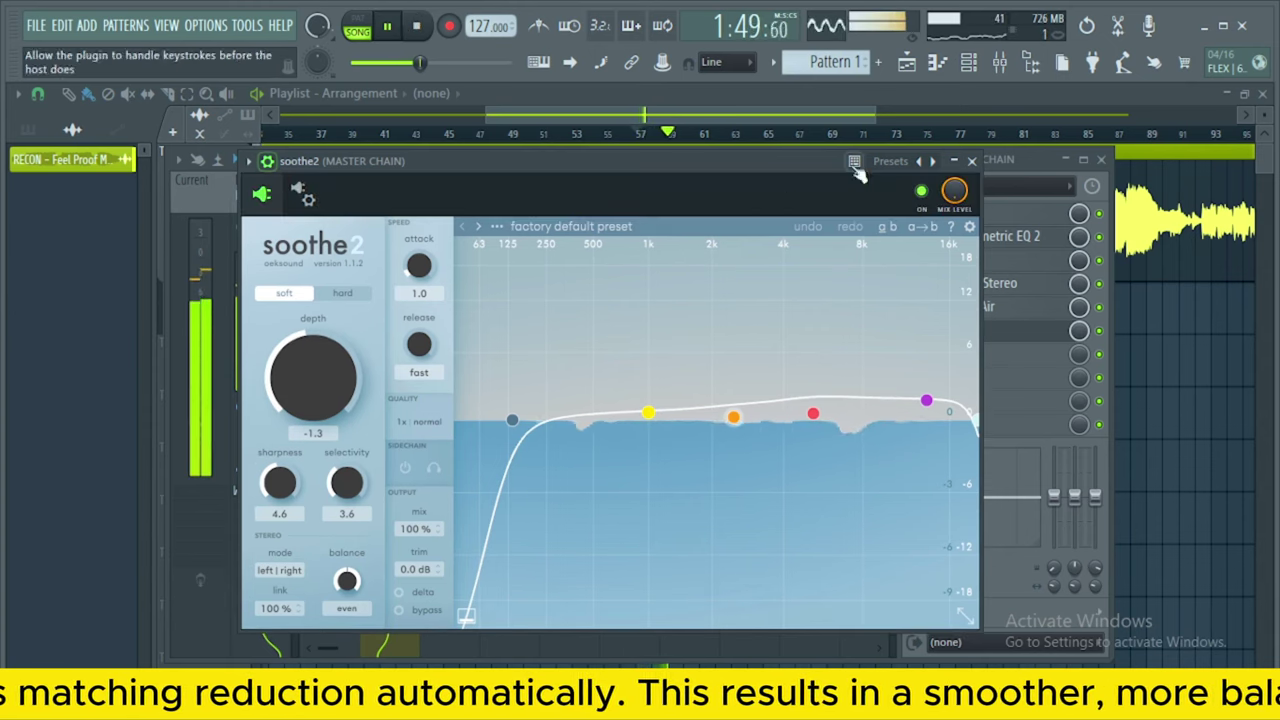
pyautogui.click(924, 193)
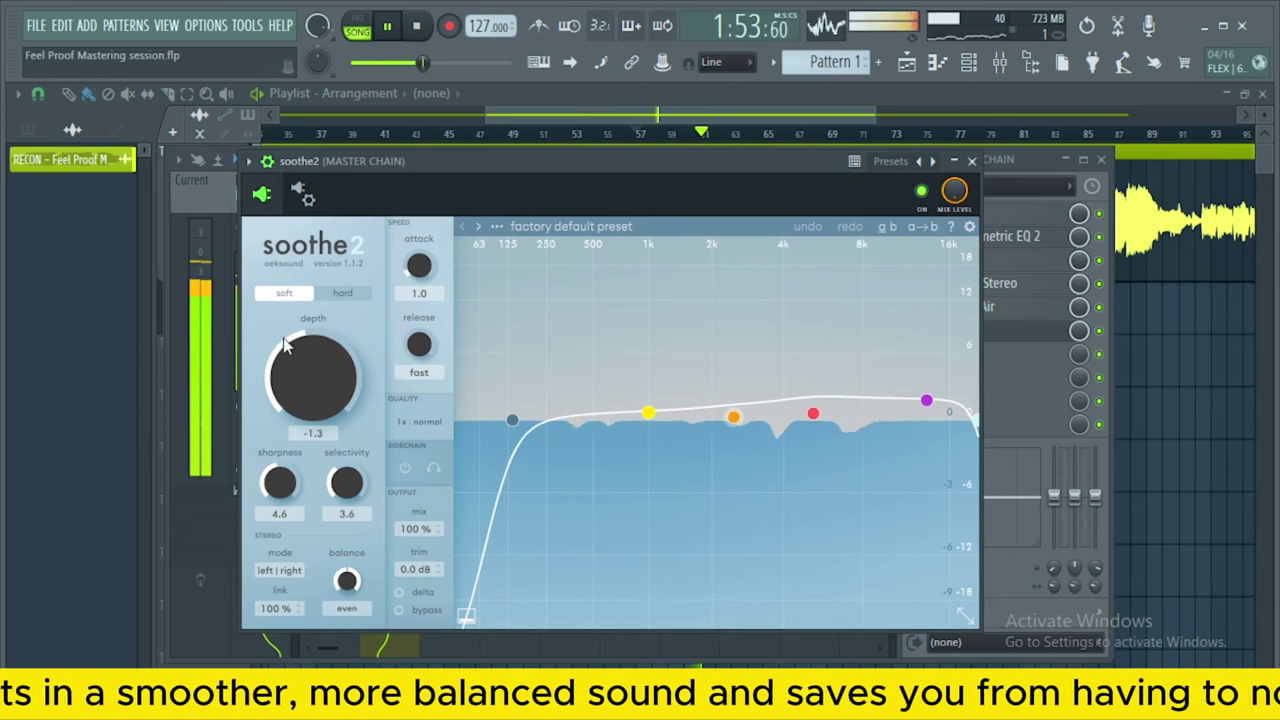
# Set soothe2's depth to -0.7, shift its low cut lower, raise the purple high band, and set band 3's sensitivity to 0.8 dB.
pyautogui.moveTo(295, 348); pyautogui.dragTo(296, 344)
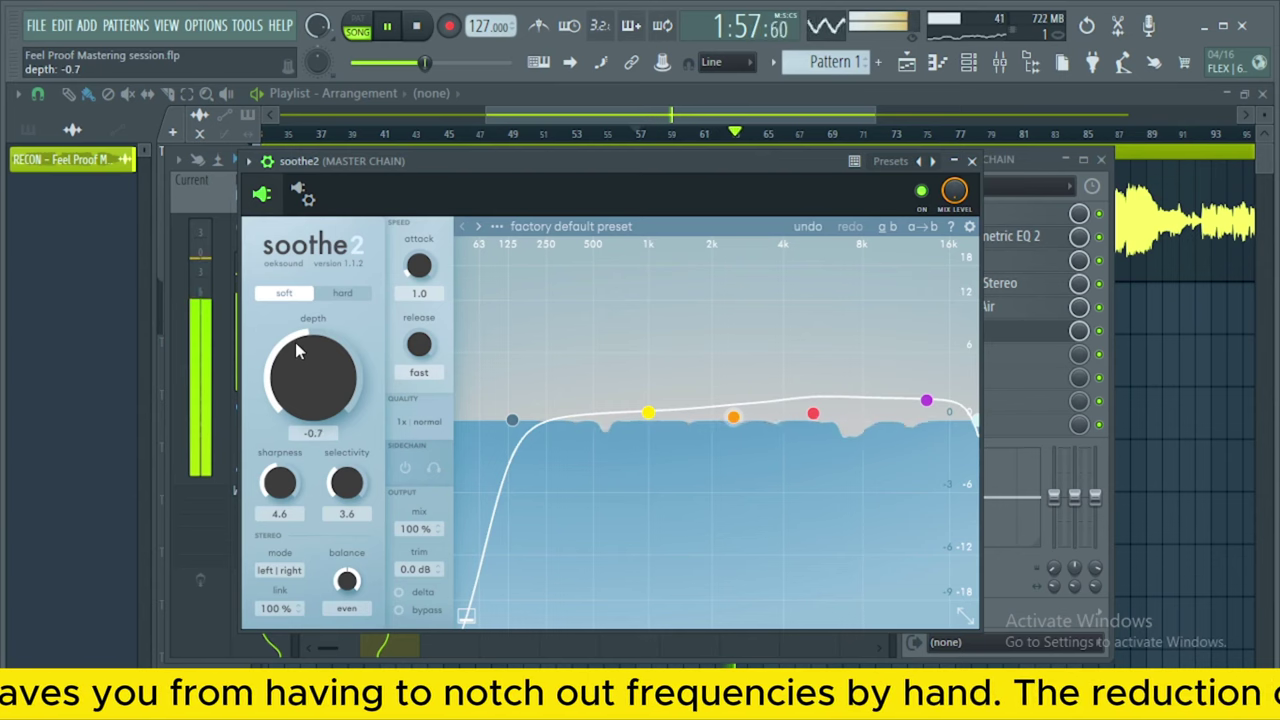
pyautogui.moveTo(511, 420); pyautogui.dragTo(486, 425)
pyautogui.moveTo(812, 416); pyautogui.dragTo(811, 410)
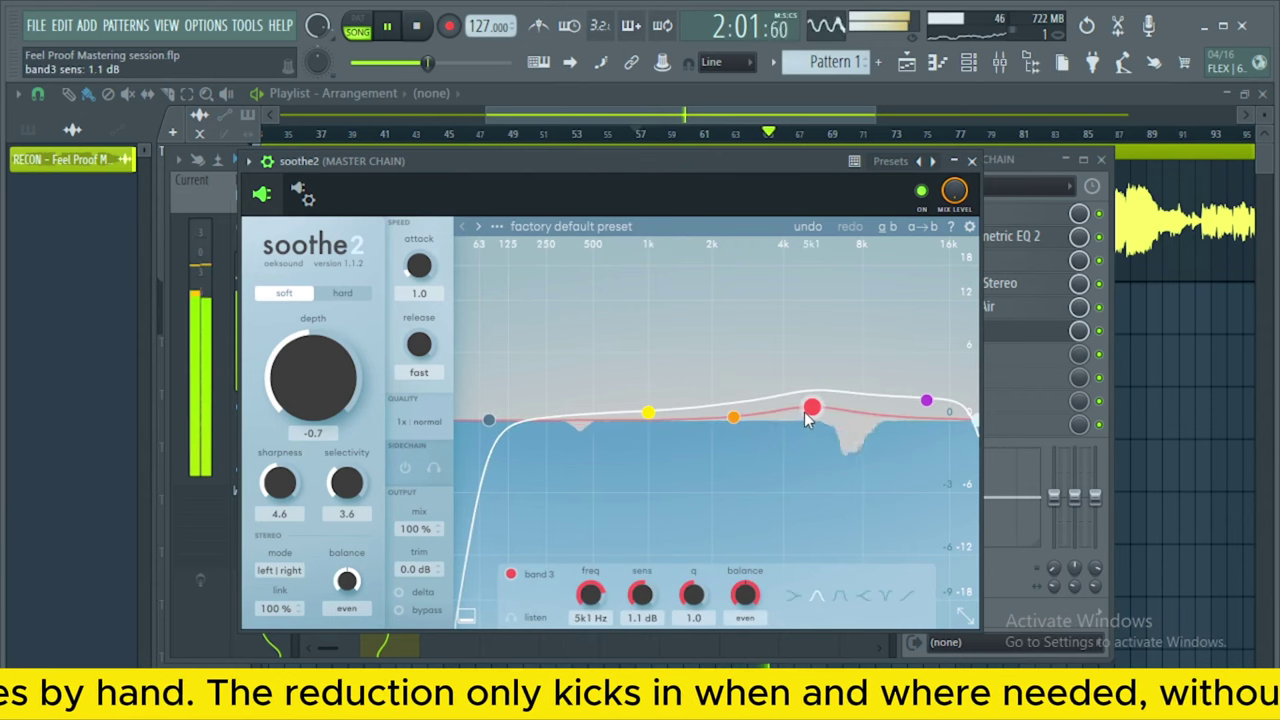
pyautogui.moveTo(926, 400); pyautogui.dragTo(923, 389)
pyautogui.moveTo(815, 422); pyautogui.dragTo(815, 425)
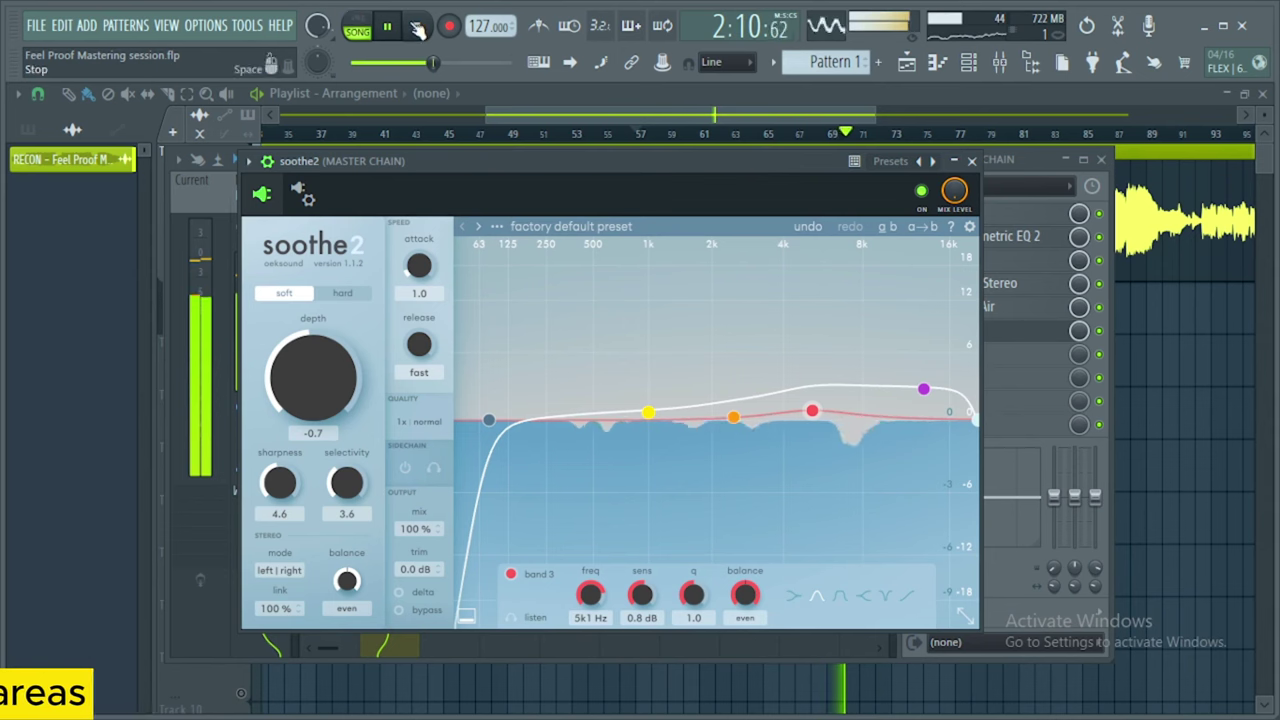
# Stop playback, close the soothe2 window, and move the mixer window slightly up.
pyautogui.press('space')
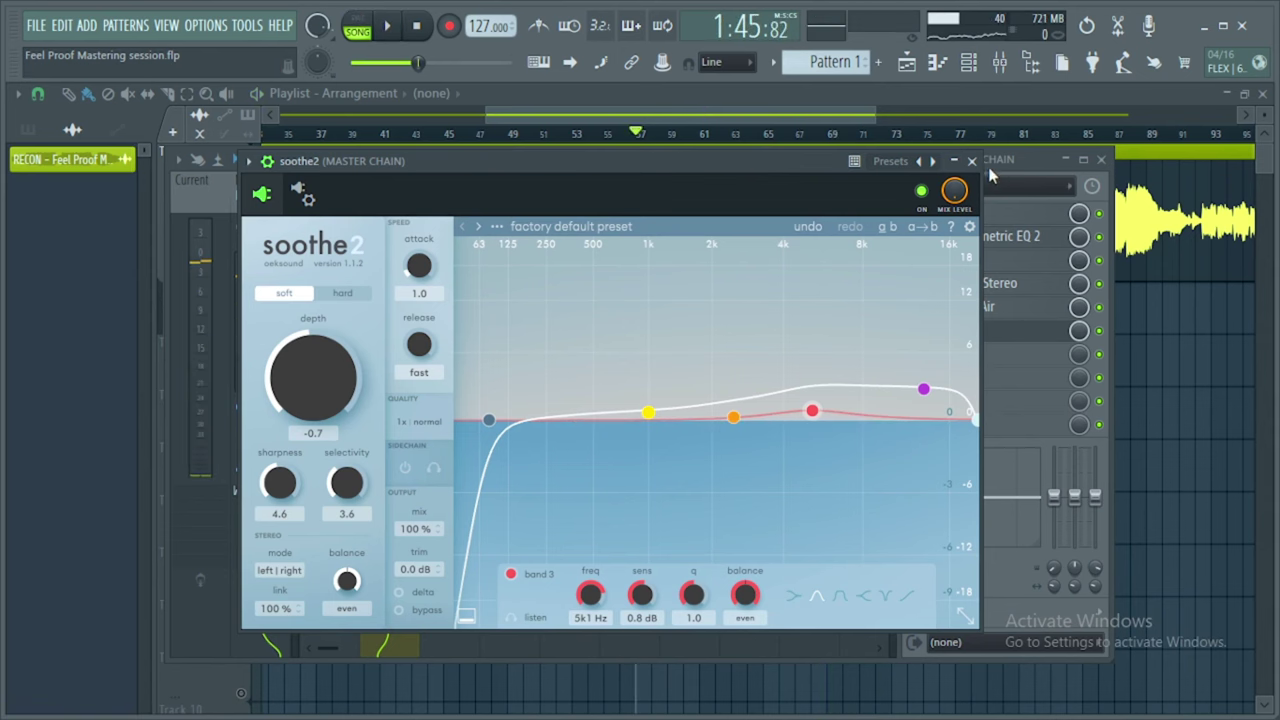
pyautogui.click(972, 162)
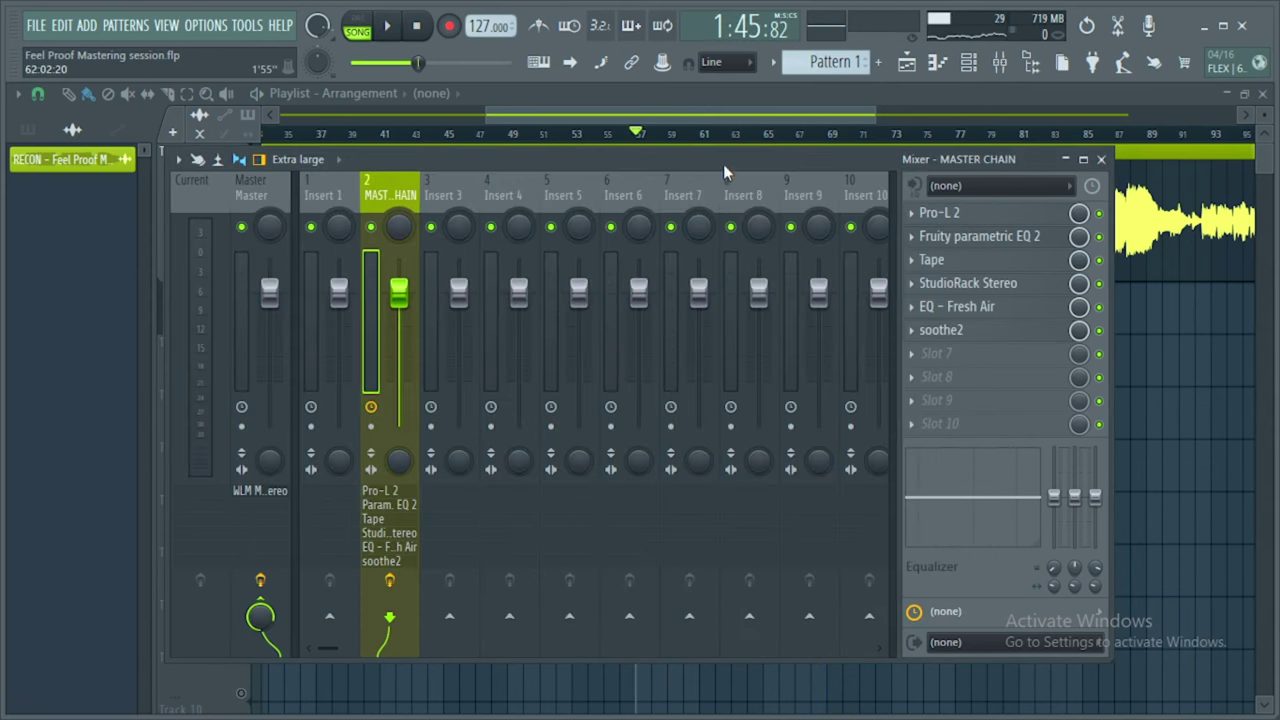
pyautogui.moveTo(723, 164); pyautogui.dragTo(732, 139)
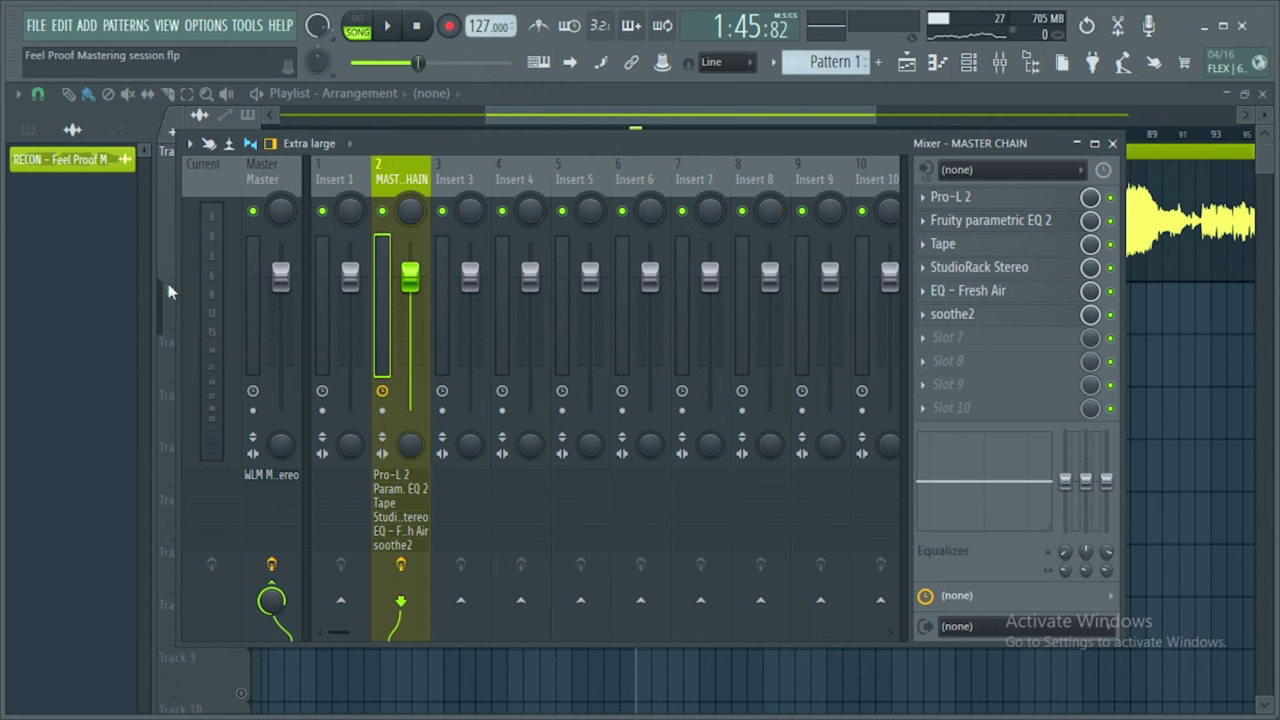
# Load Flatline into slot 7 of the MASTER CHAIN insert and bring its window fully into view.
pyautogui.click(923, 350)
pyautogui.scroll(-3, 476, 359)
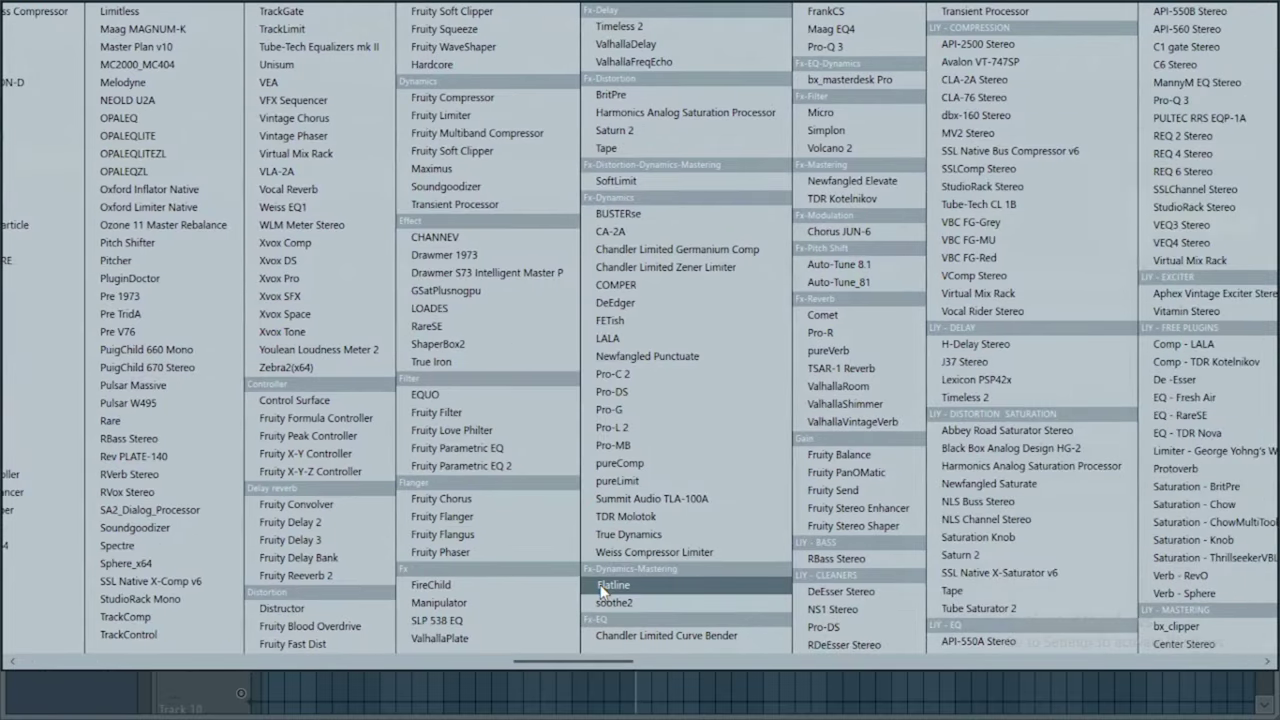
pyautogui.click(602, 590)
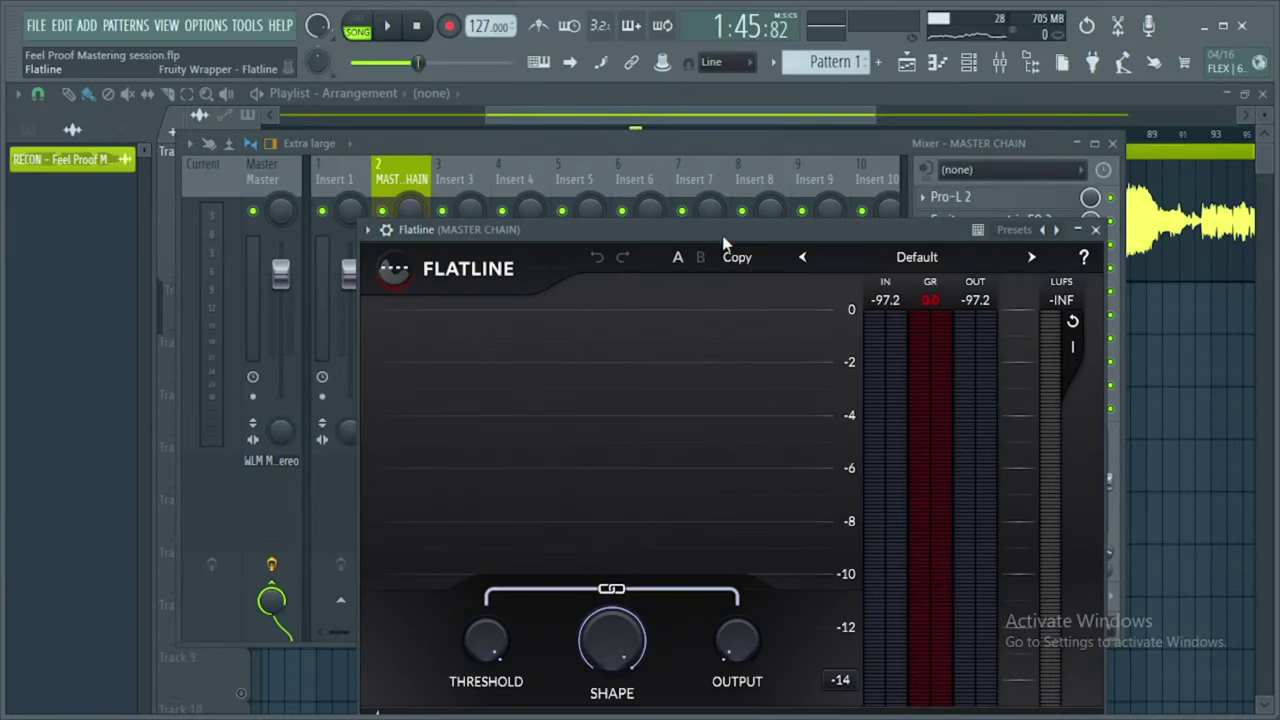
pyautogui.moveTo(727, 237); pyautogui.dragTo(621, 117)
# Play the song and set Flatline's threshold to -2.00 with the output linked.
pyautogui.press('space')
pyautogui.moveTo(385, 523)
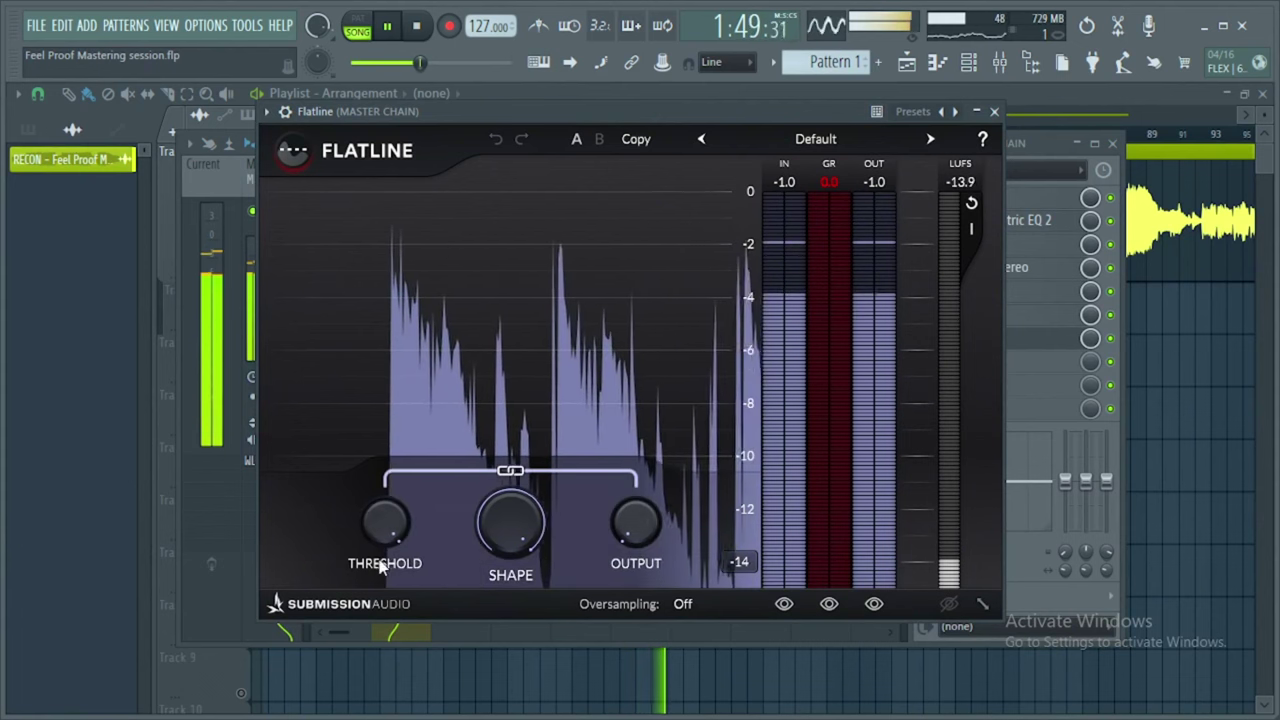
pyautogui.moveTo(380, 537); pyautogui.dragTo(380, 558)
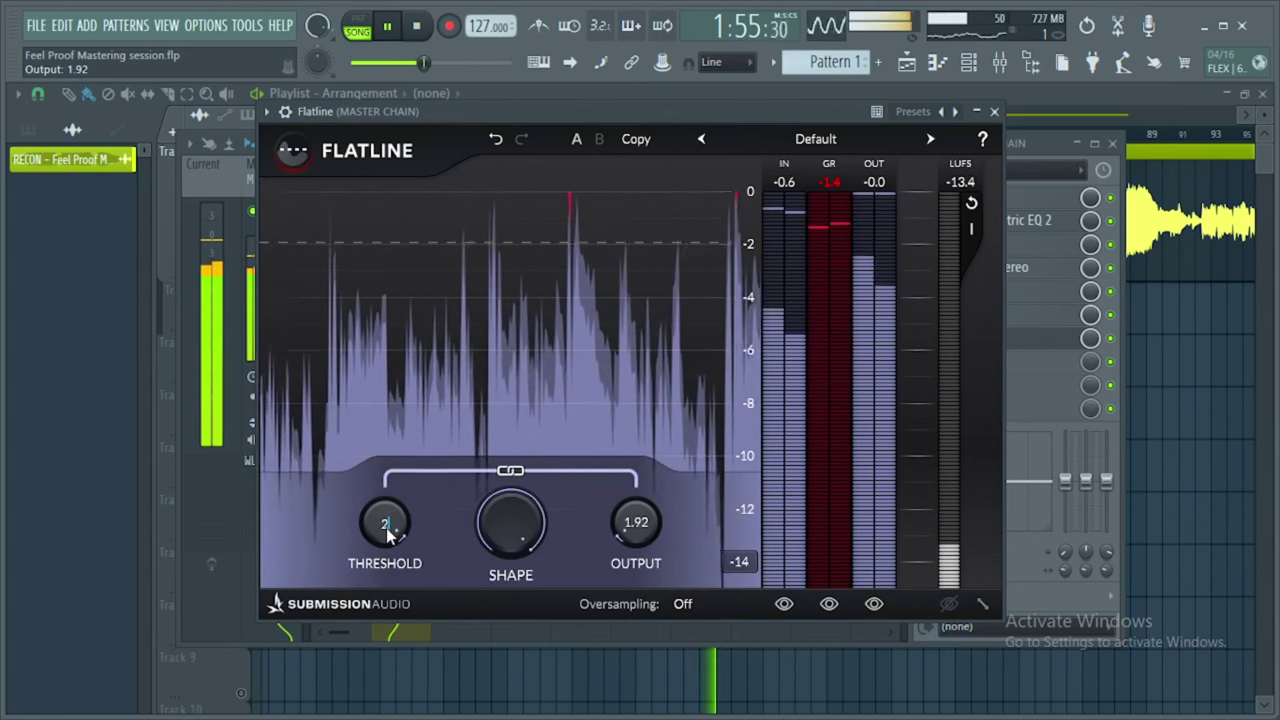
pyautogui.press('Return')
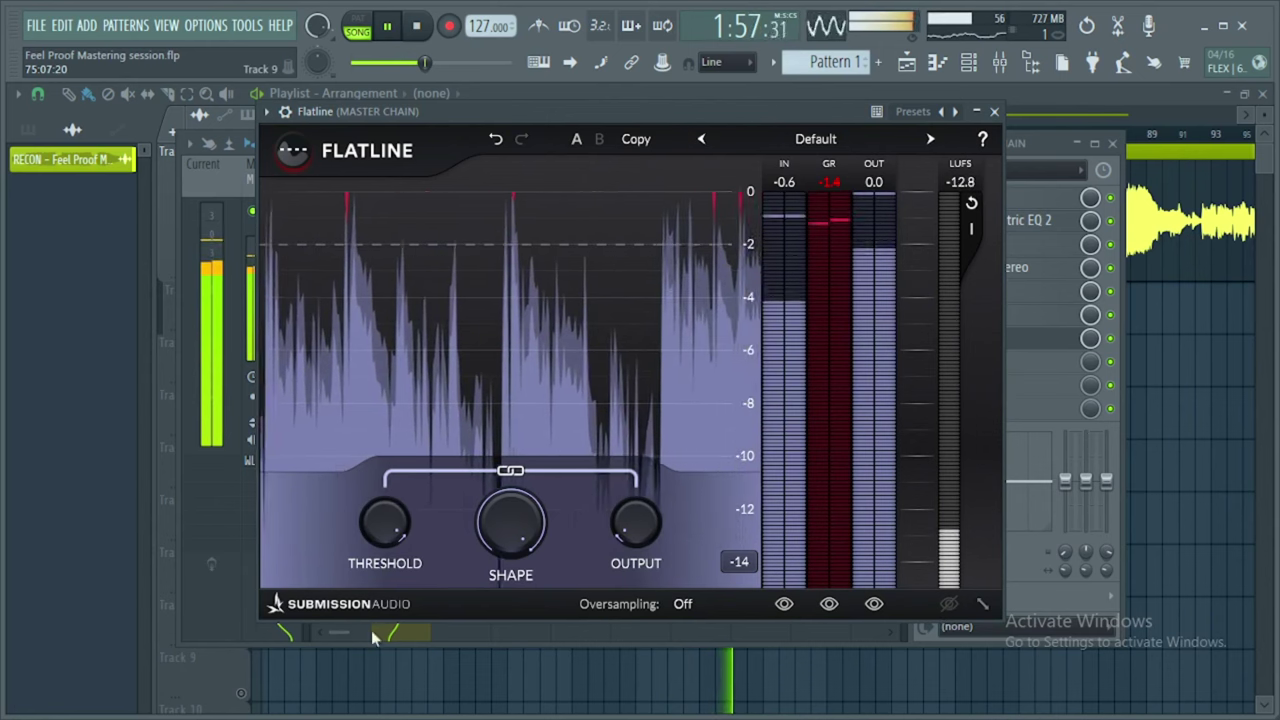
# Lower Flatline's threshold to -3.00 while the song plays.
pyautogui.moveTo(392, 528)
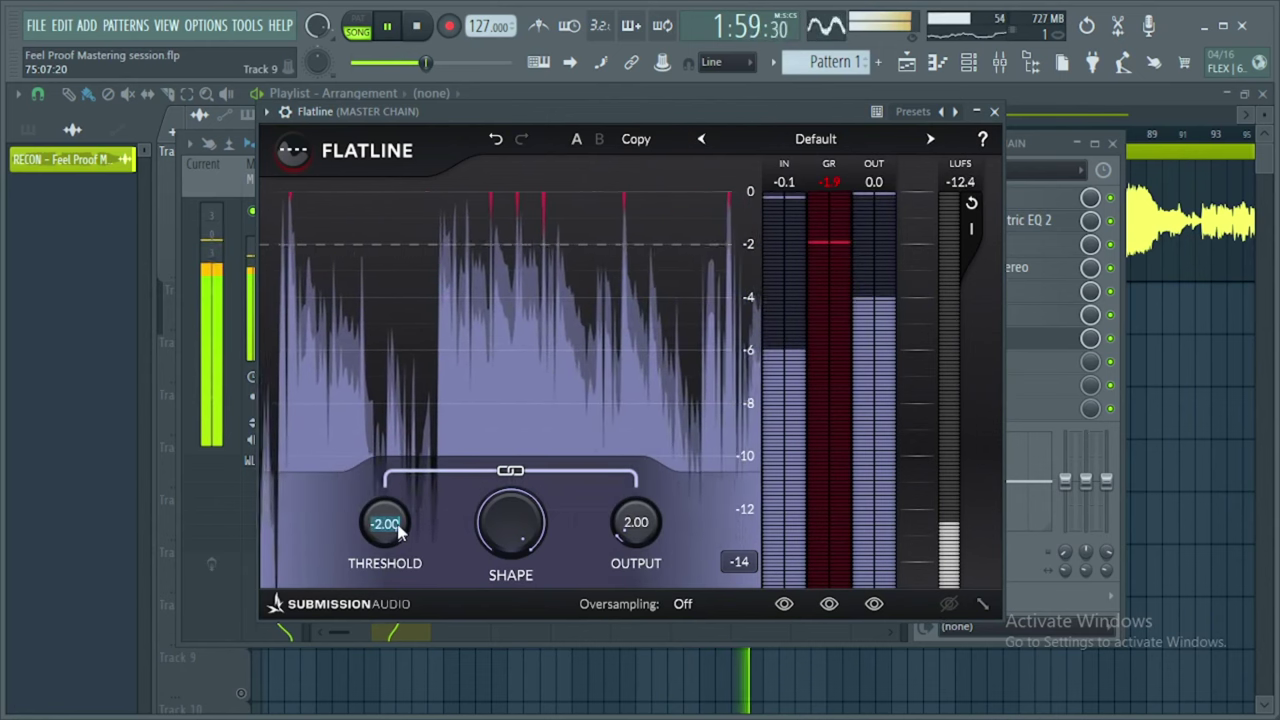
pyautogui.write('-3')
pyautogui.press('Return')
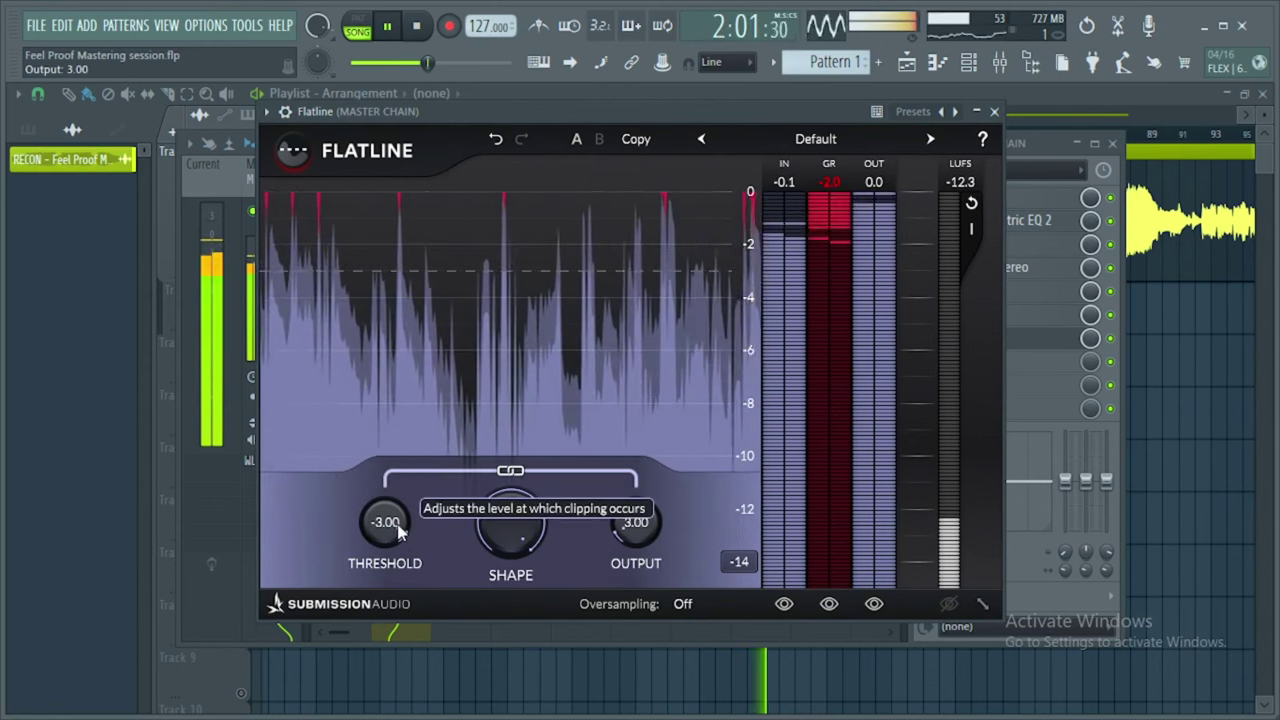
# Set Flatline's threshold to -2.00 and its oversampling to 4x, close its window, and stop playback.
pyautogui.doubleClick(386, 522)
pyautogui.write('2')
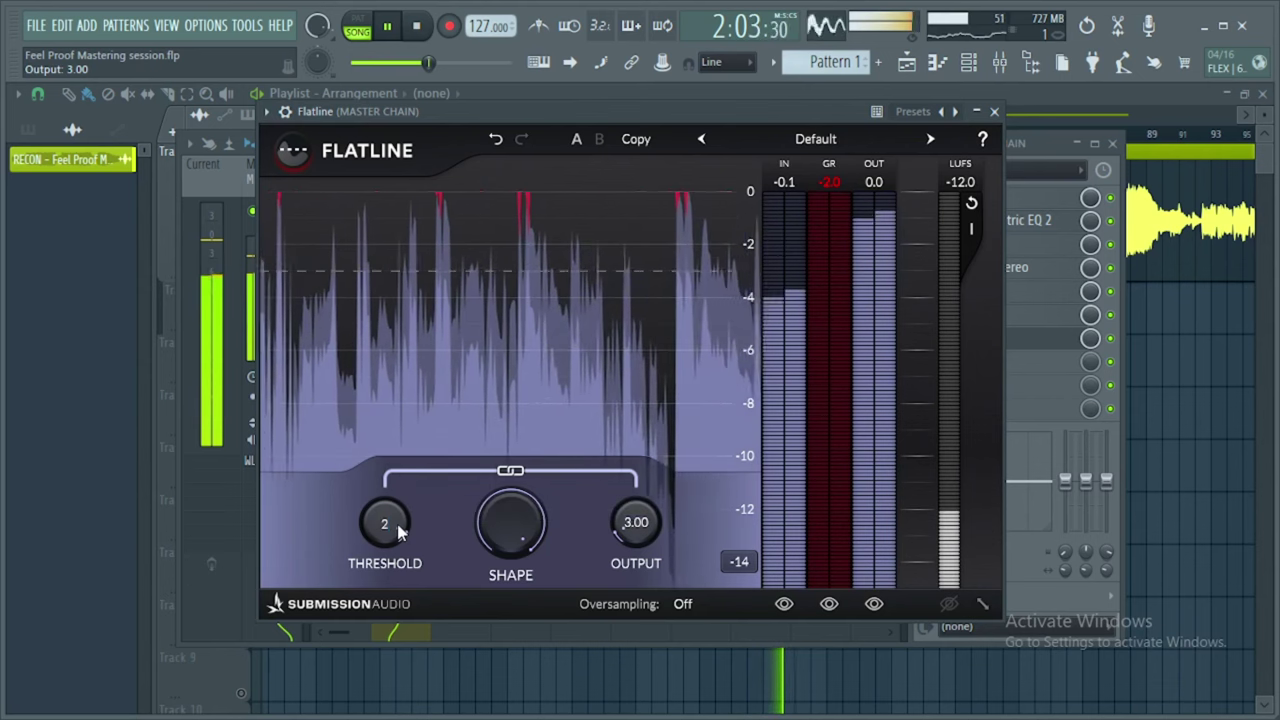
pyautogui.press('Return')
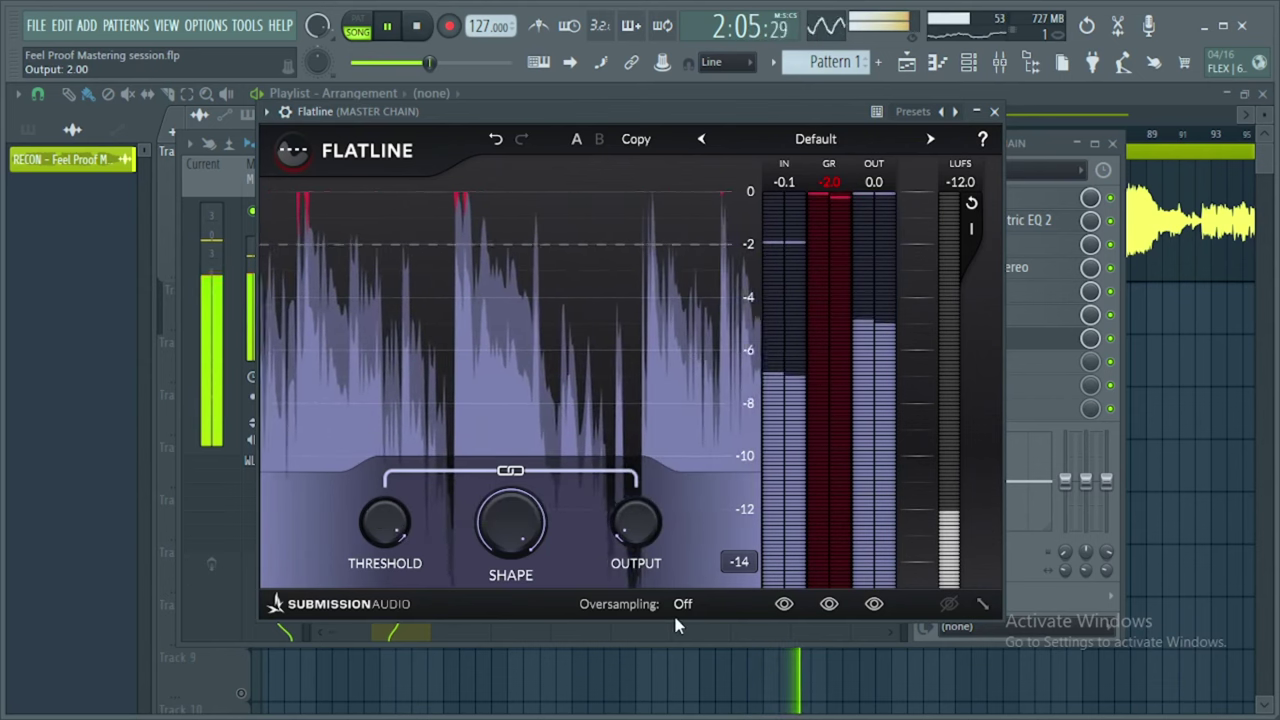
pyautogui.click(678, 607)
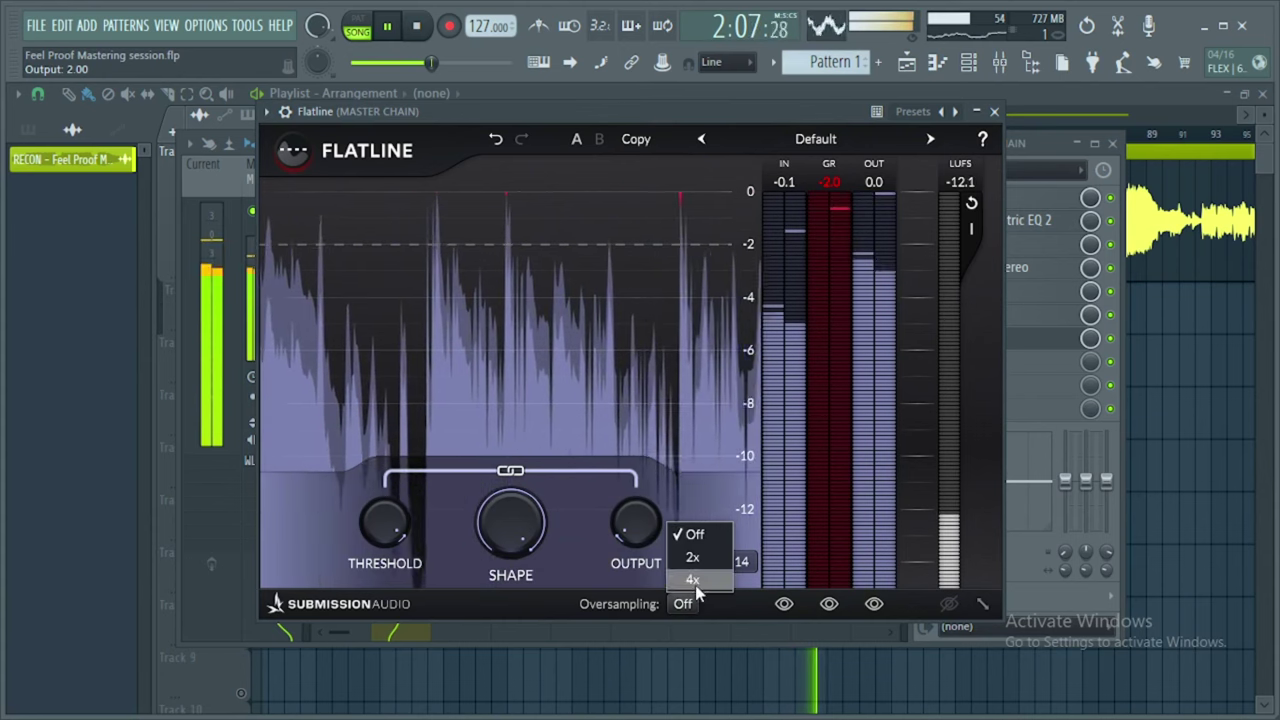
pyautogui.click(695, 584)
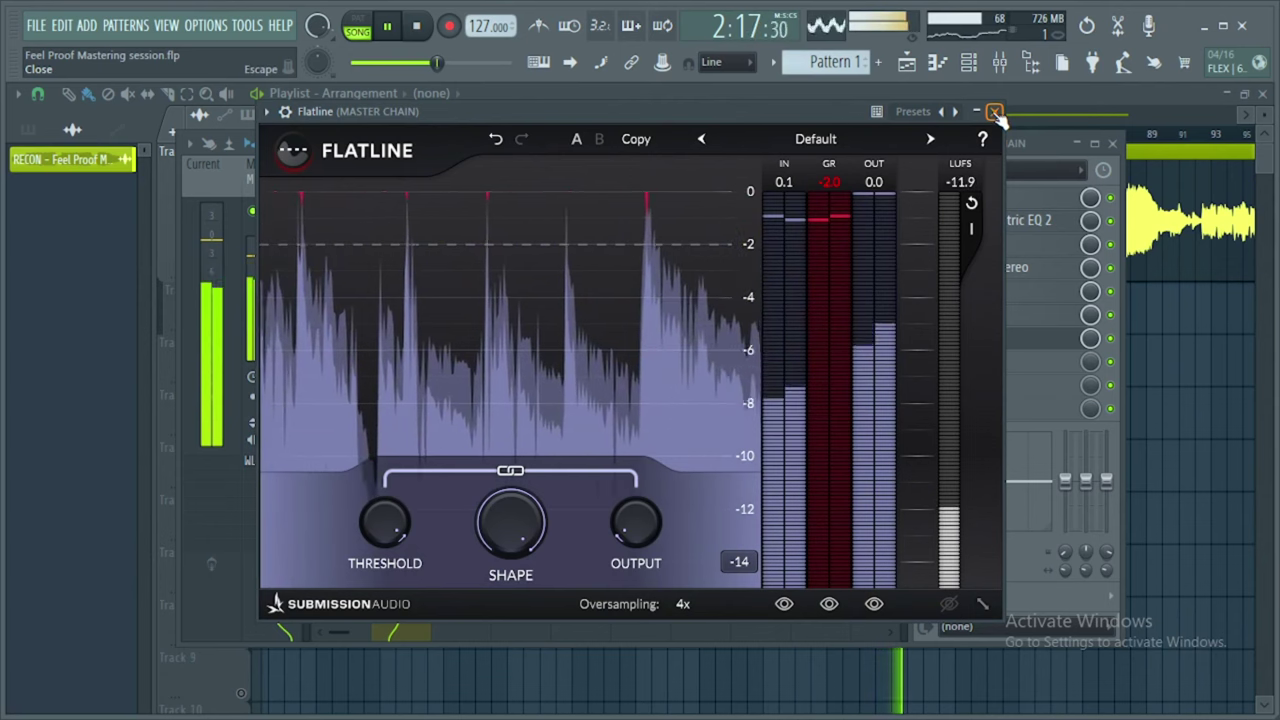
pyautogui.click(995, 112)
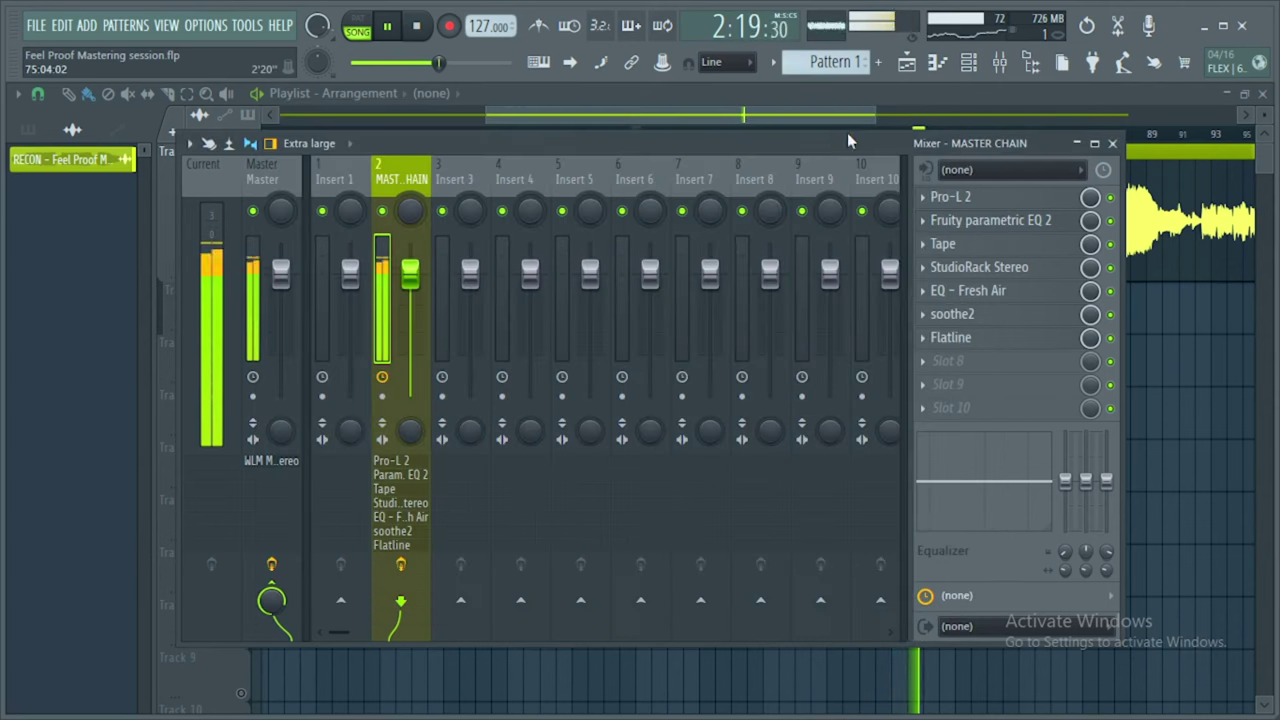
pyautogui.press('space')
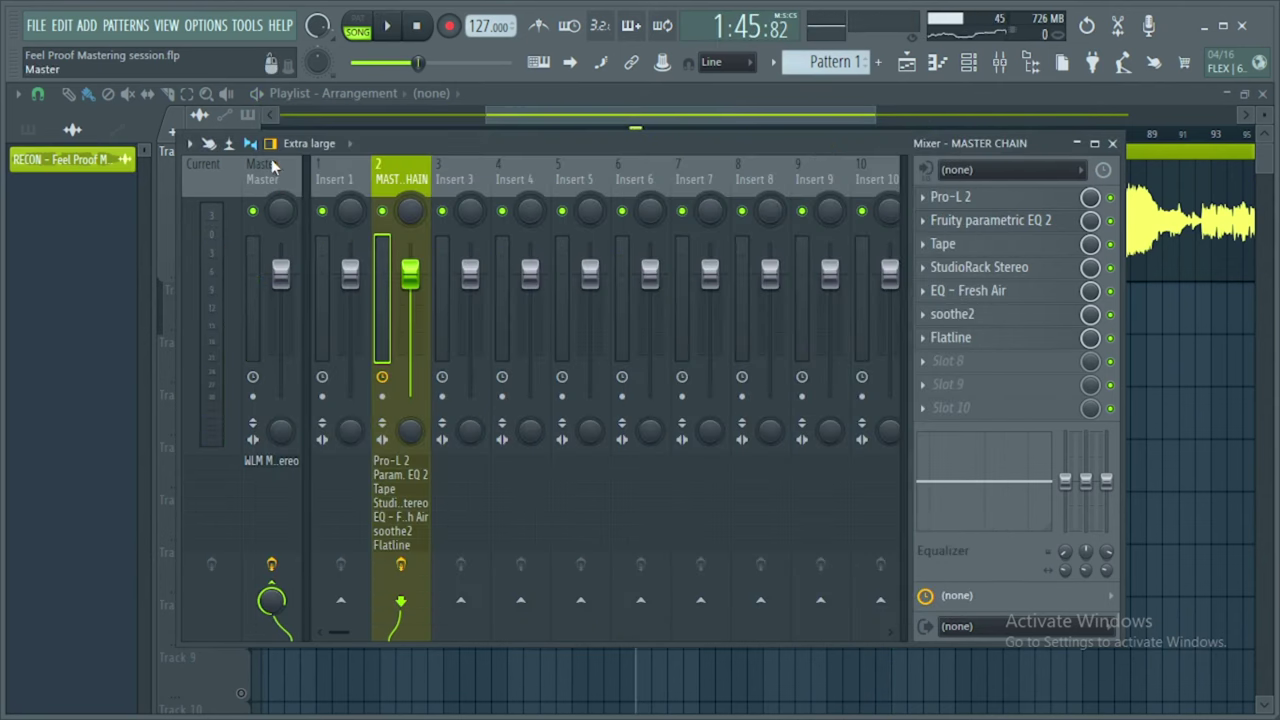
# Play the song from bar 17 and check its loudness on the Master track's WLM Meter Stereo.
pyautogui.click(271, 159)
pyautogui.moveTo(651, 117); pyautogui.dragTo(442, 117)
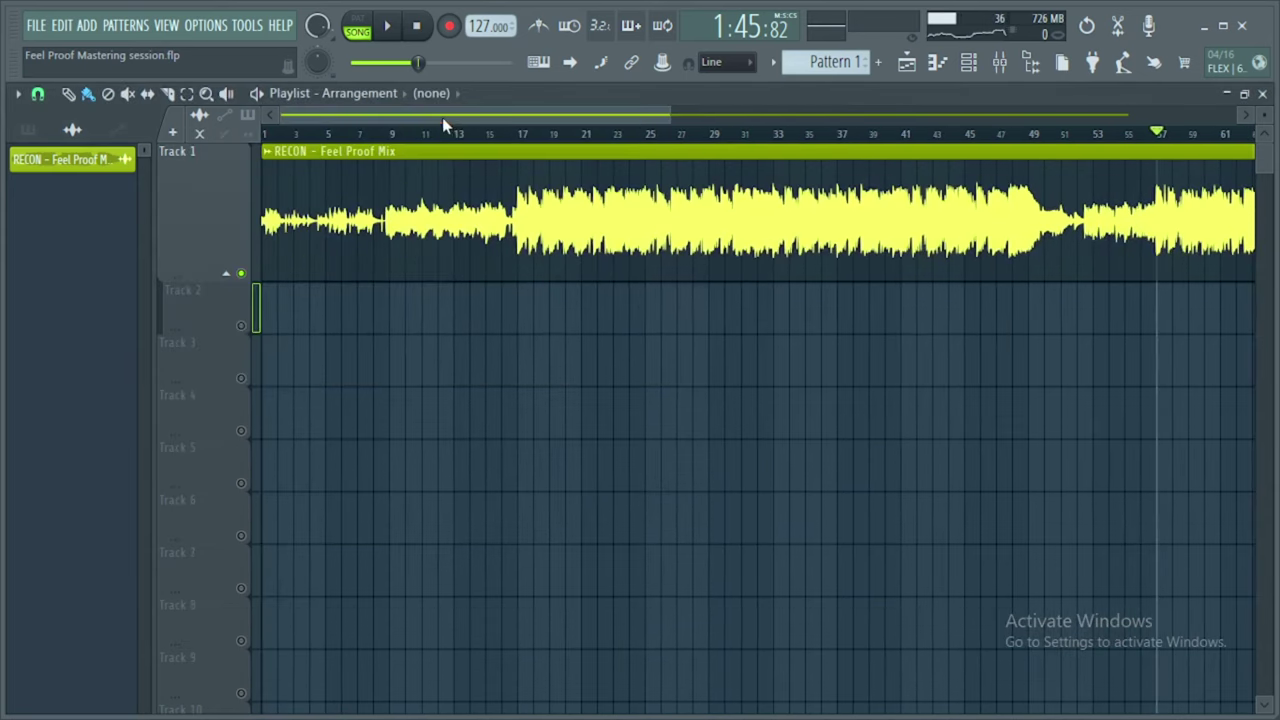
pyautogui.click(520, 134)
pyautogui.click(999, 62)
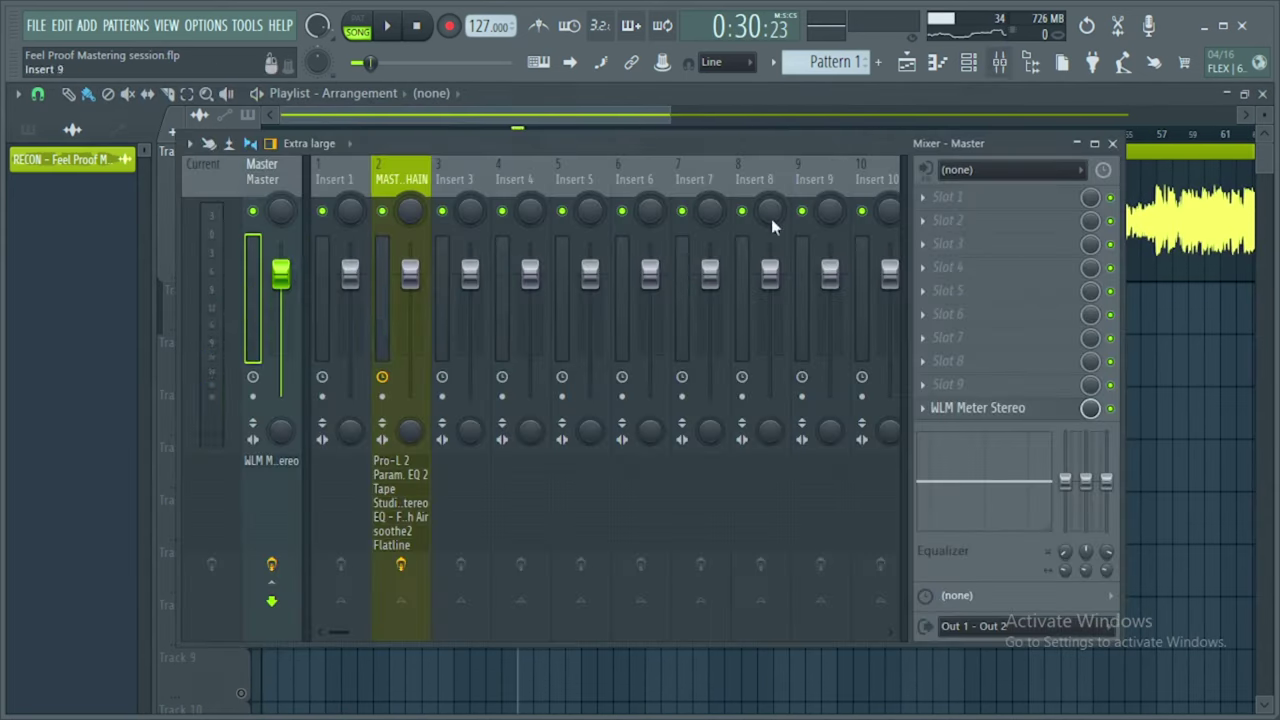
pyautogui.press('space')
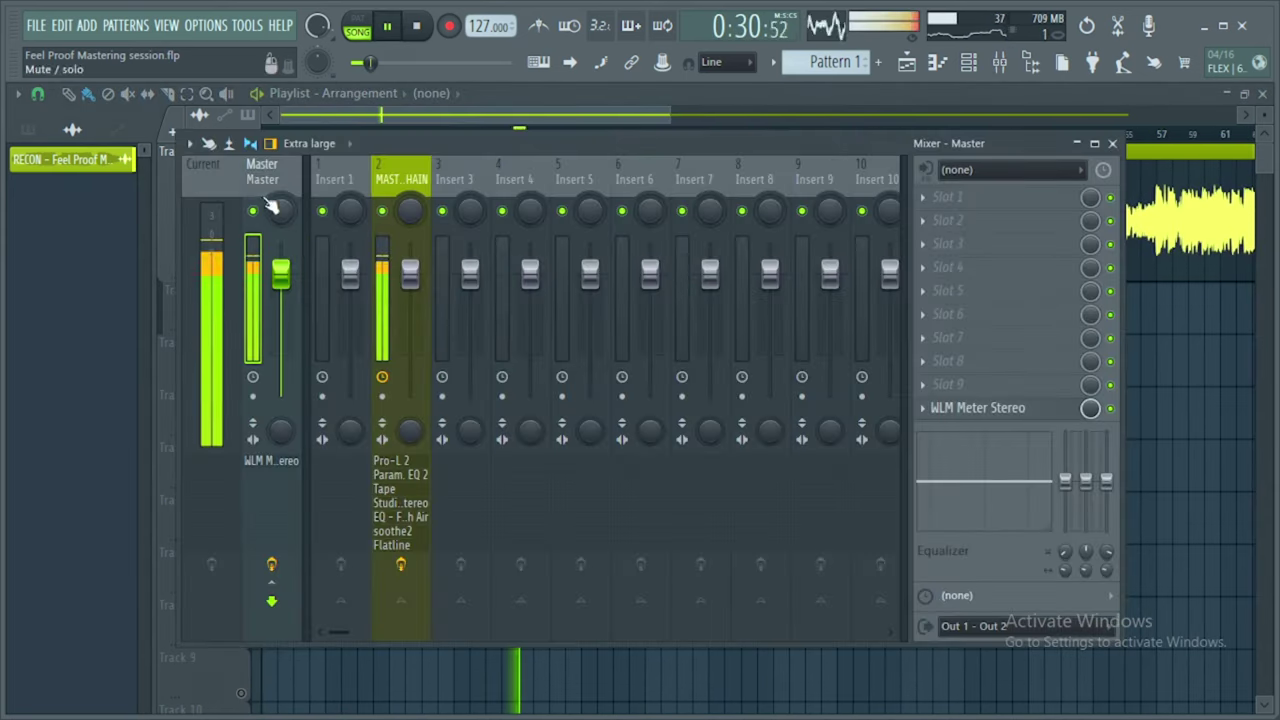
pyautogui.click(1044, 416)
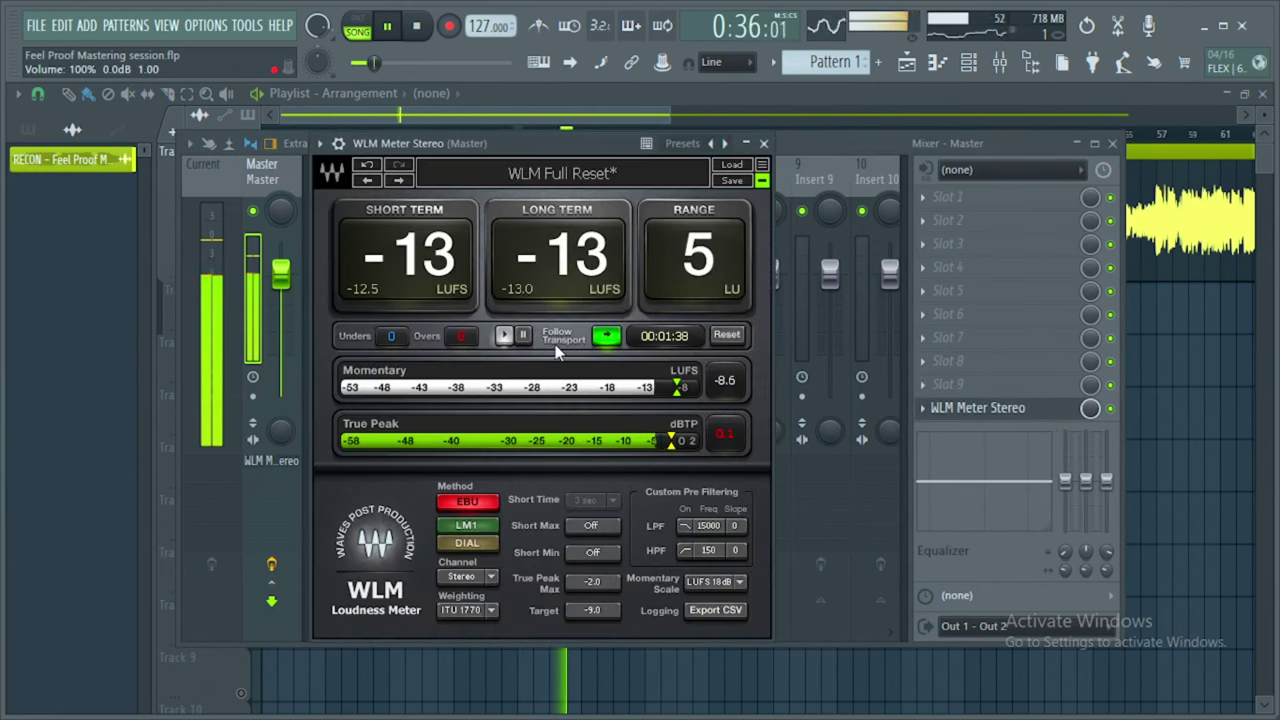
pyautogui.press('space')
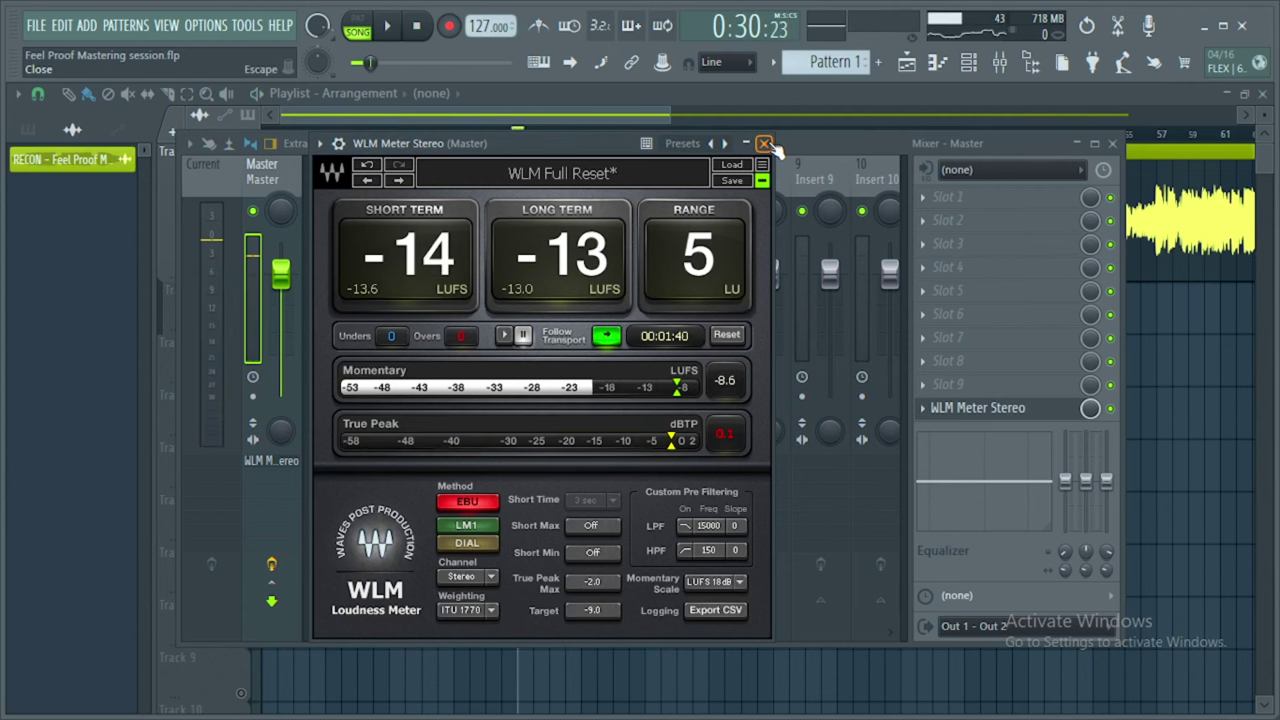
pyautogui.click(764, 143)
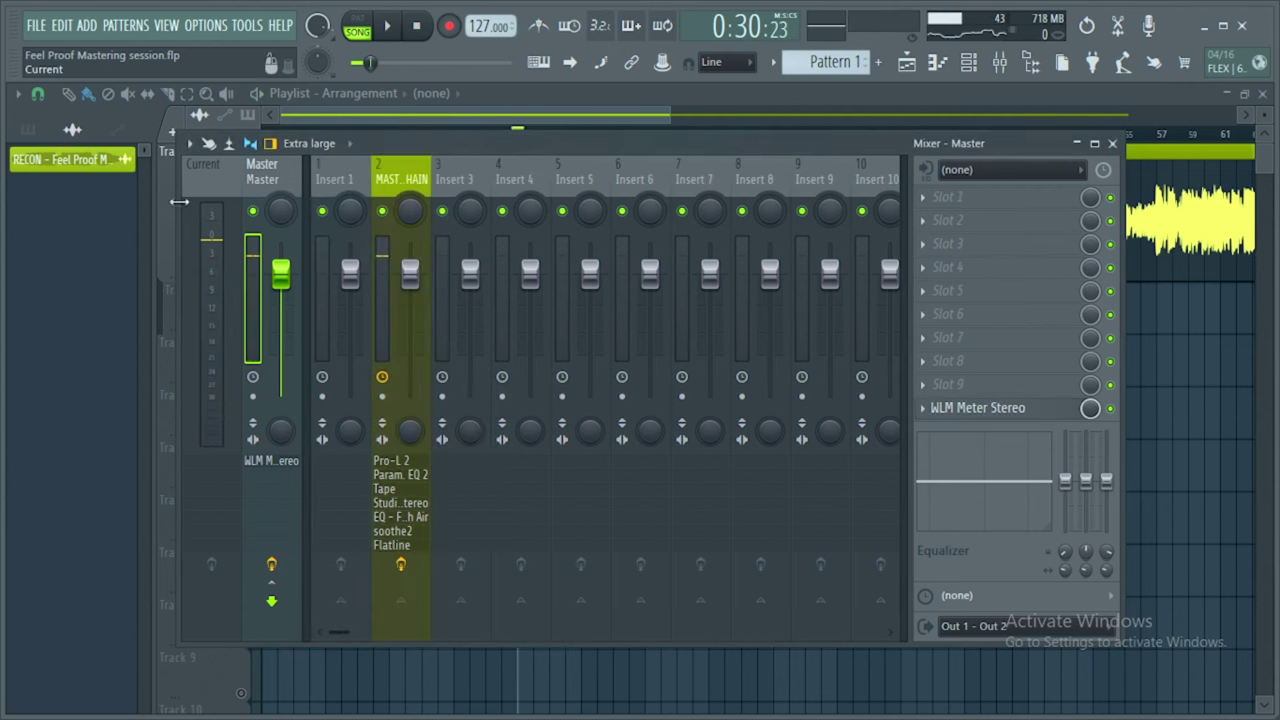
# Load Elephant into slot 8 of the MASTER CHAIN insert and set its In Gain to 2.00, playing the song to hear it.
pyautogui.click(415, 179)
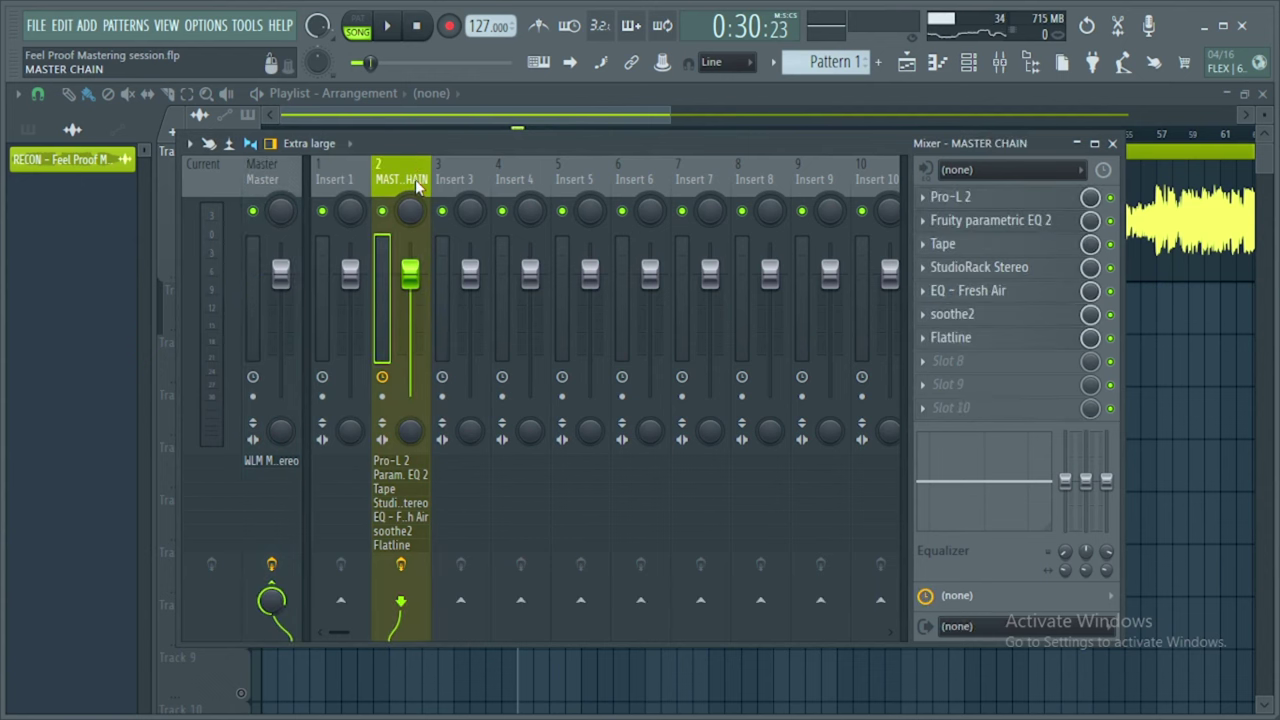
pyautogui.moveTo(750, 139); pyautogui.dragTo(745, 150)
pyautogui.click(927, 372)
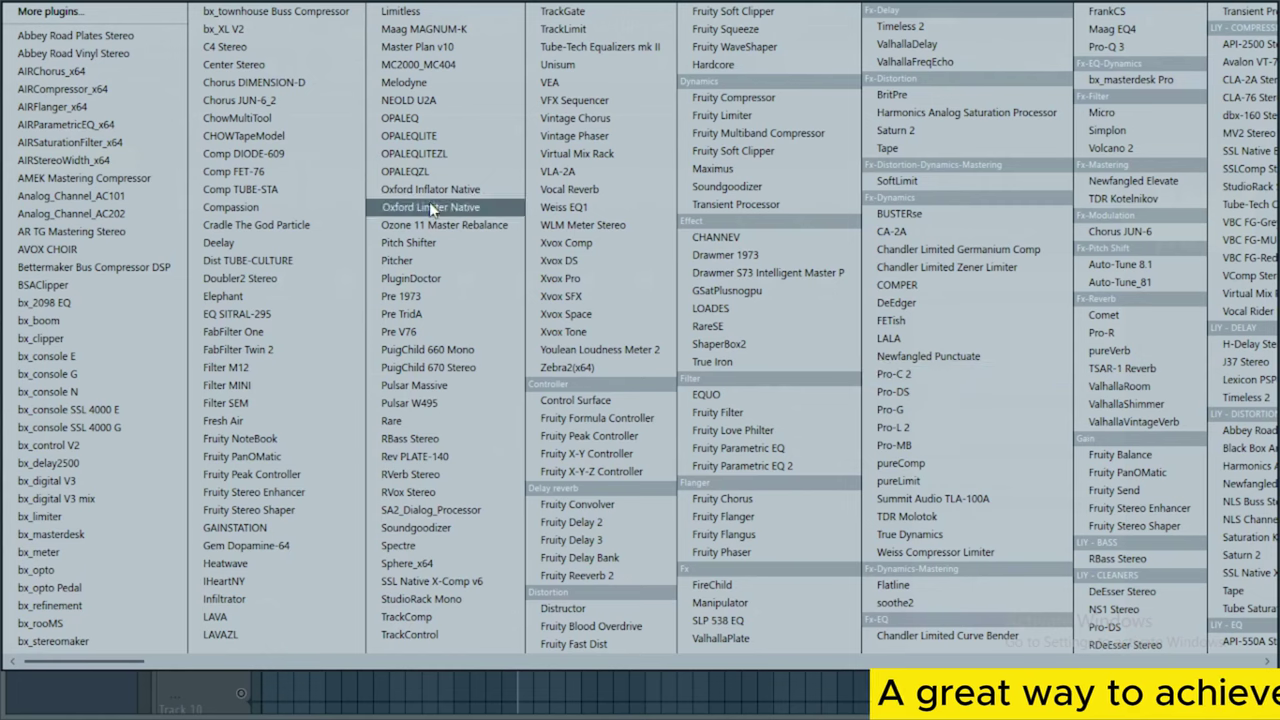
pyautogui.click(308, 298)
pyautogui.moveTo(343, 183); pyautogui.dragTo(660, 192)
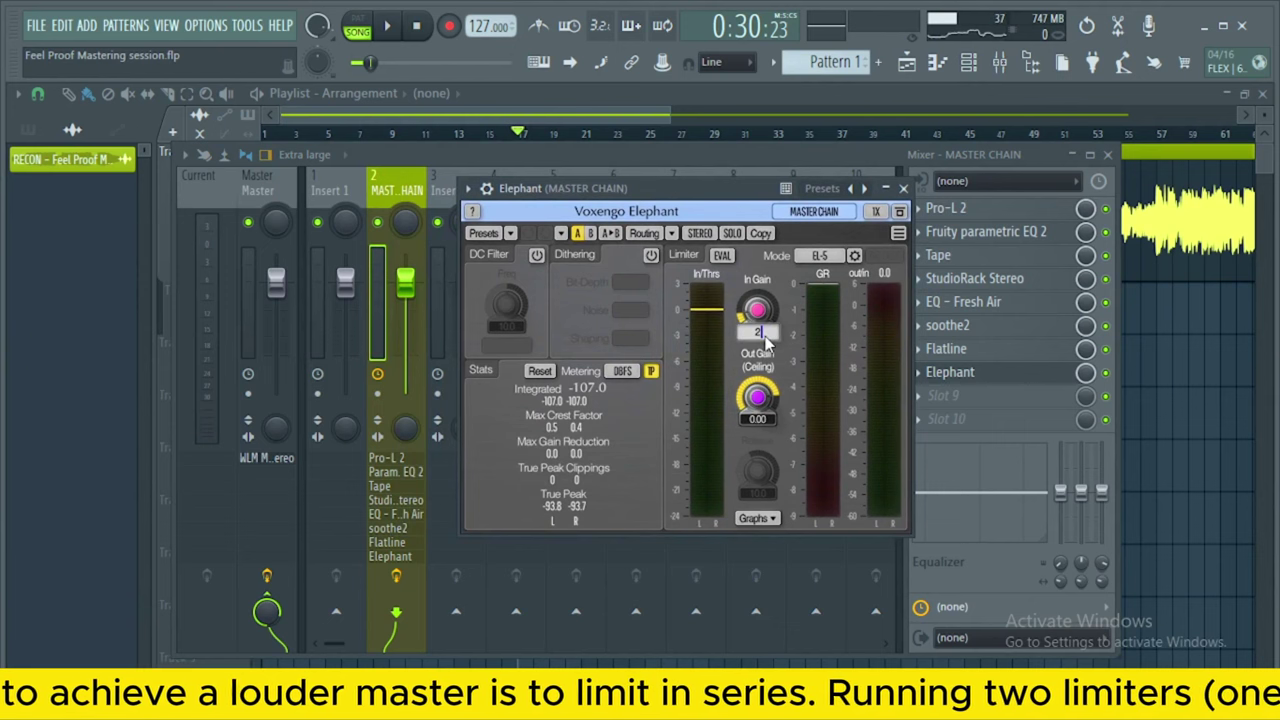
pyautogui.click(392, 36)
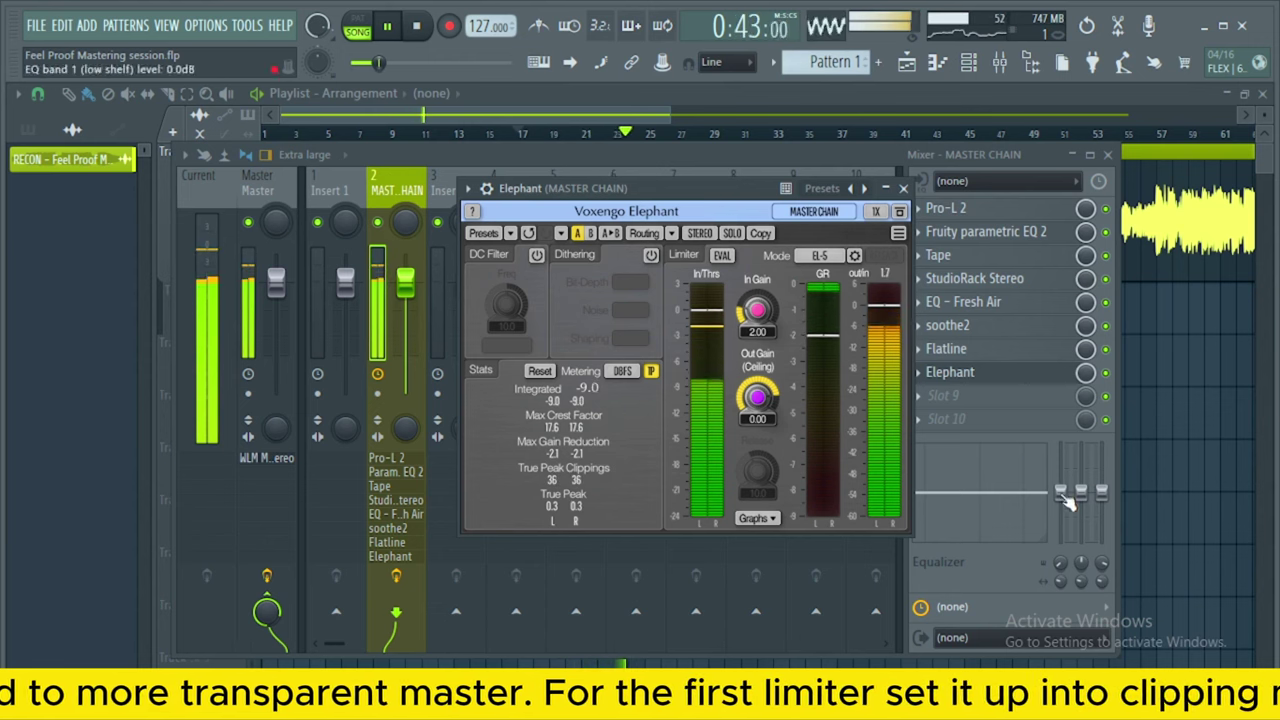
pyautogui.click(842, 152)
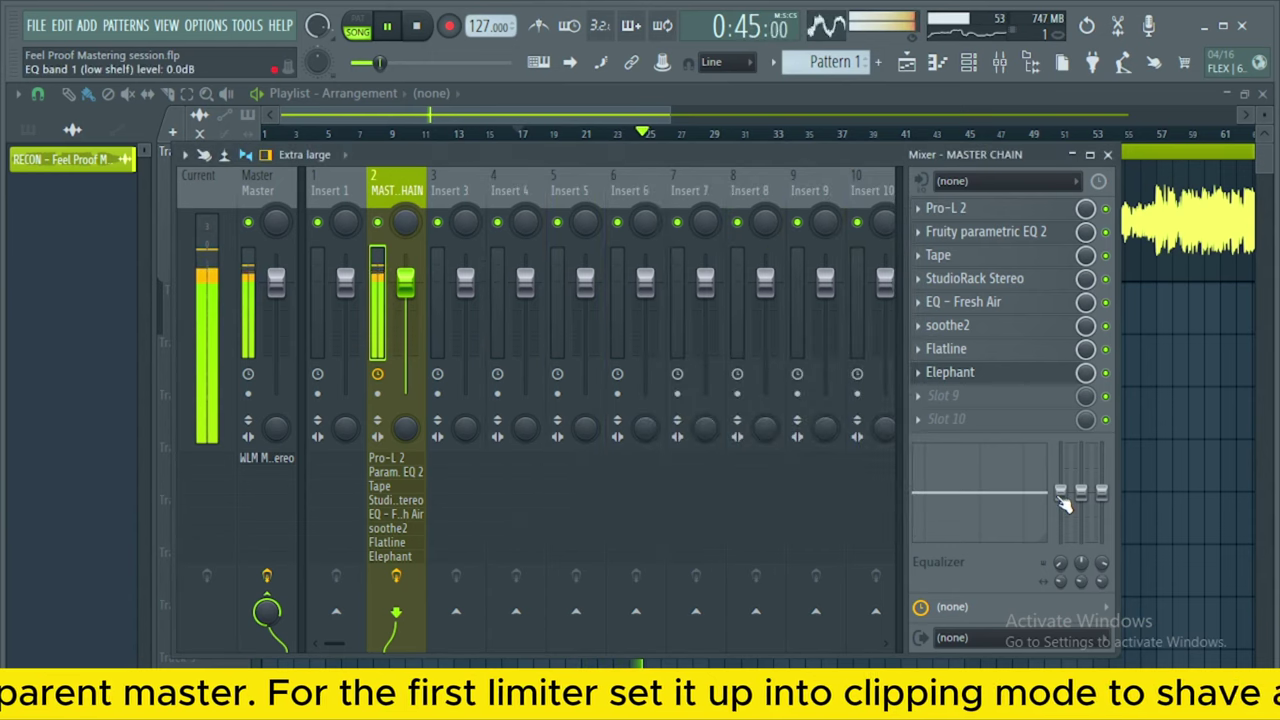
# Set the MASTER CHAIN insert's built-in EQ low shelf to -18.0 dB at 10 Hz.
pyautogui.moveTo(1060, 490); pyautogui.dragTo(1060, 577)
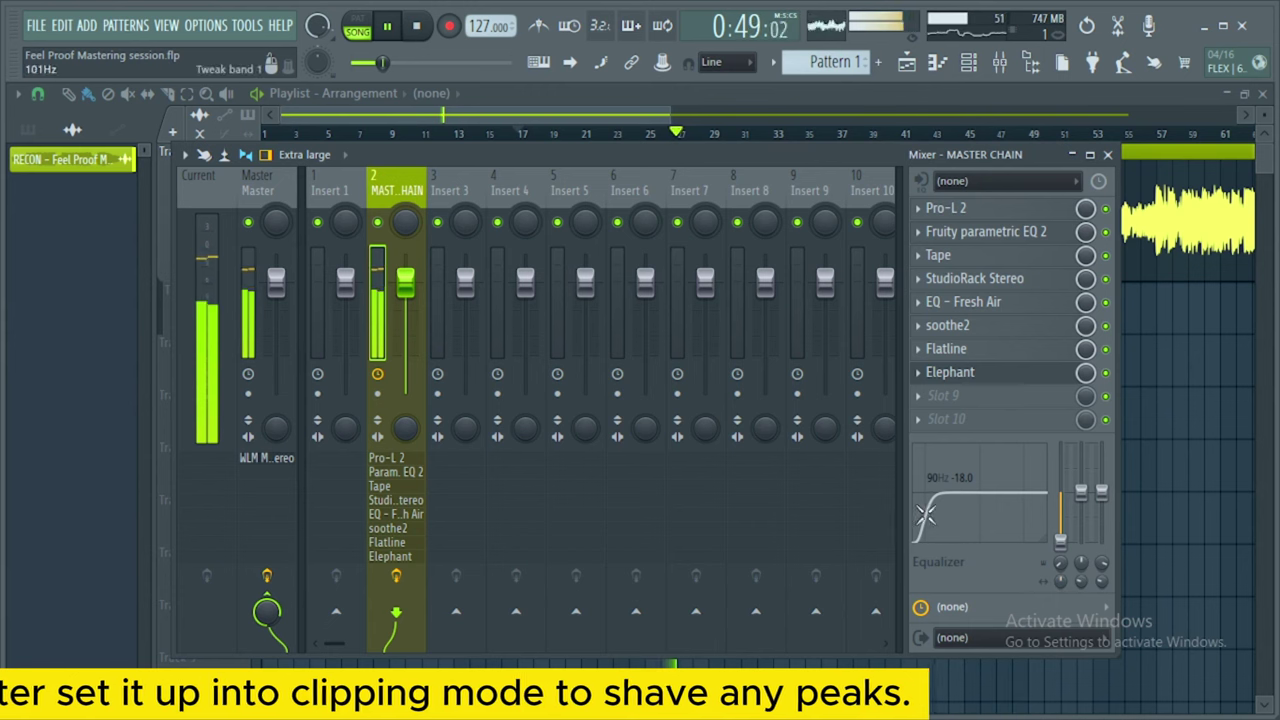
pyautogui.moveTo(925, 515); pyautogui.dragTo(915, 515)
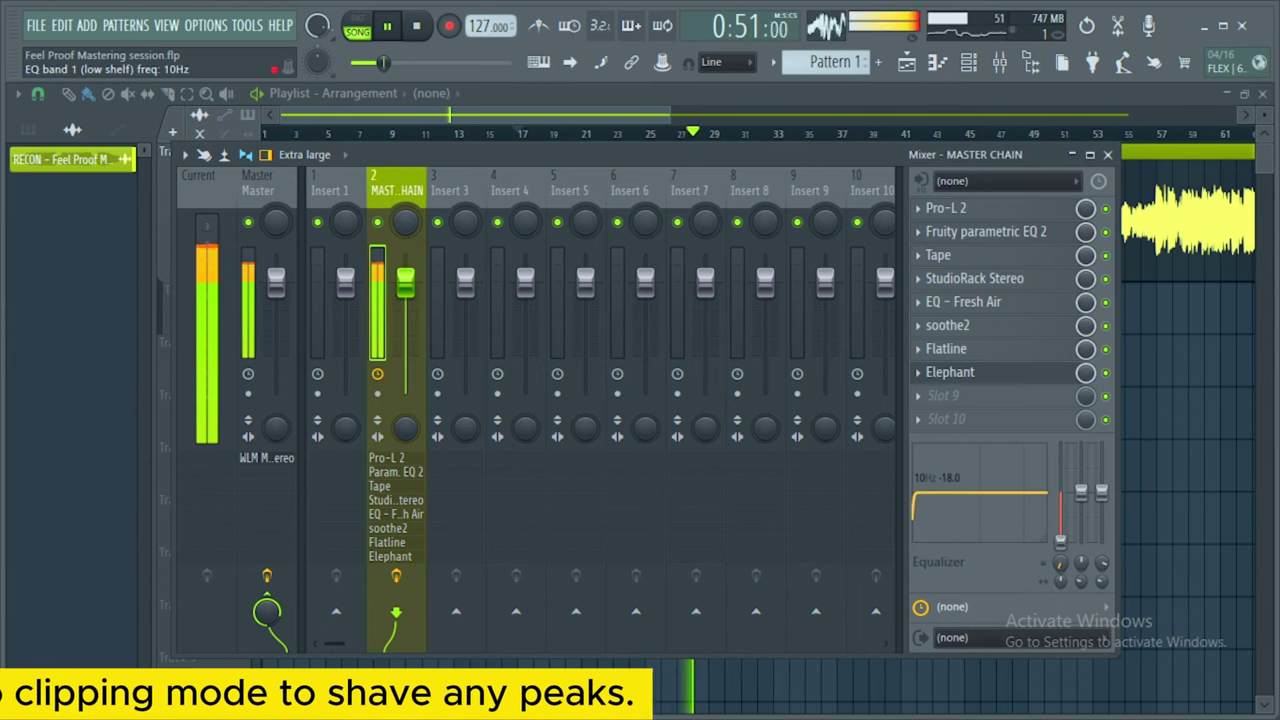
pyautogui.moveTo(913, 515); pyautogui.dragTo(925, 514)
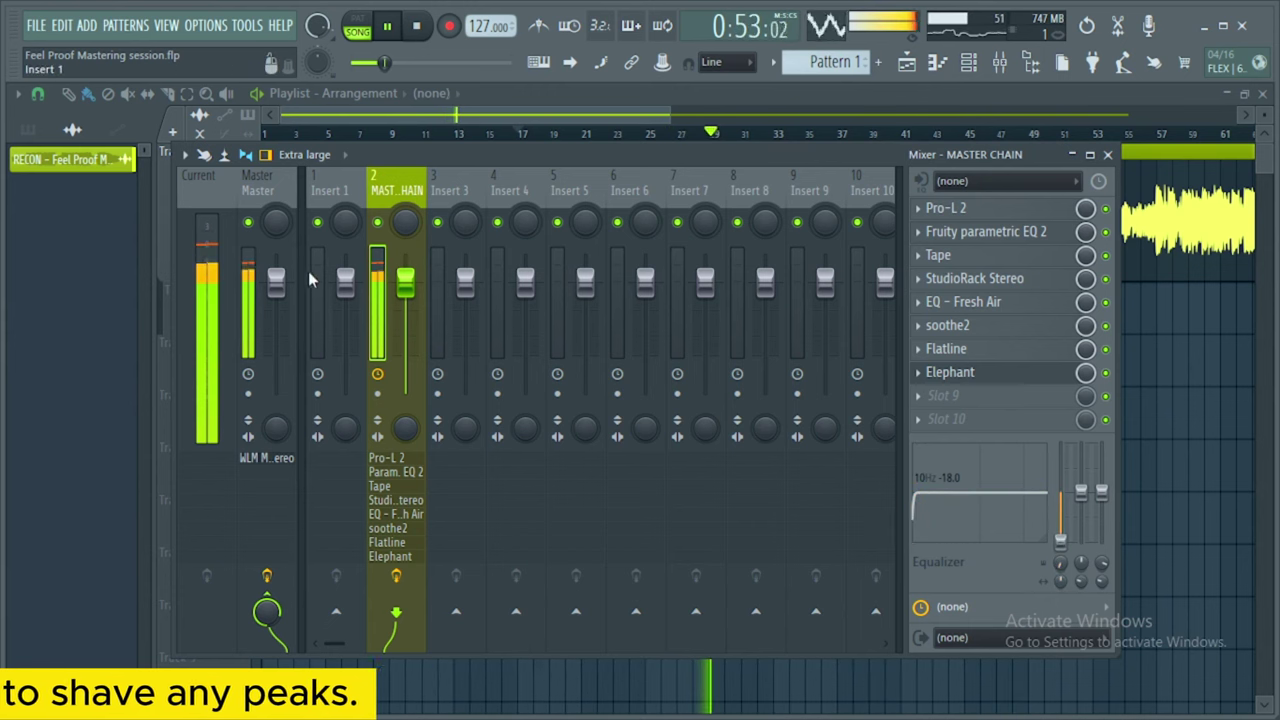
# Check the playing song's loudness on the Master track's WLM Meter Stereo.
pyautogui.click(283, 188)
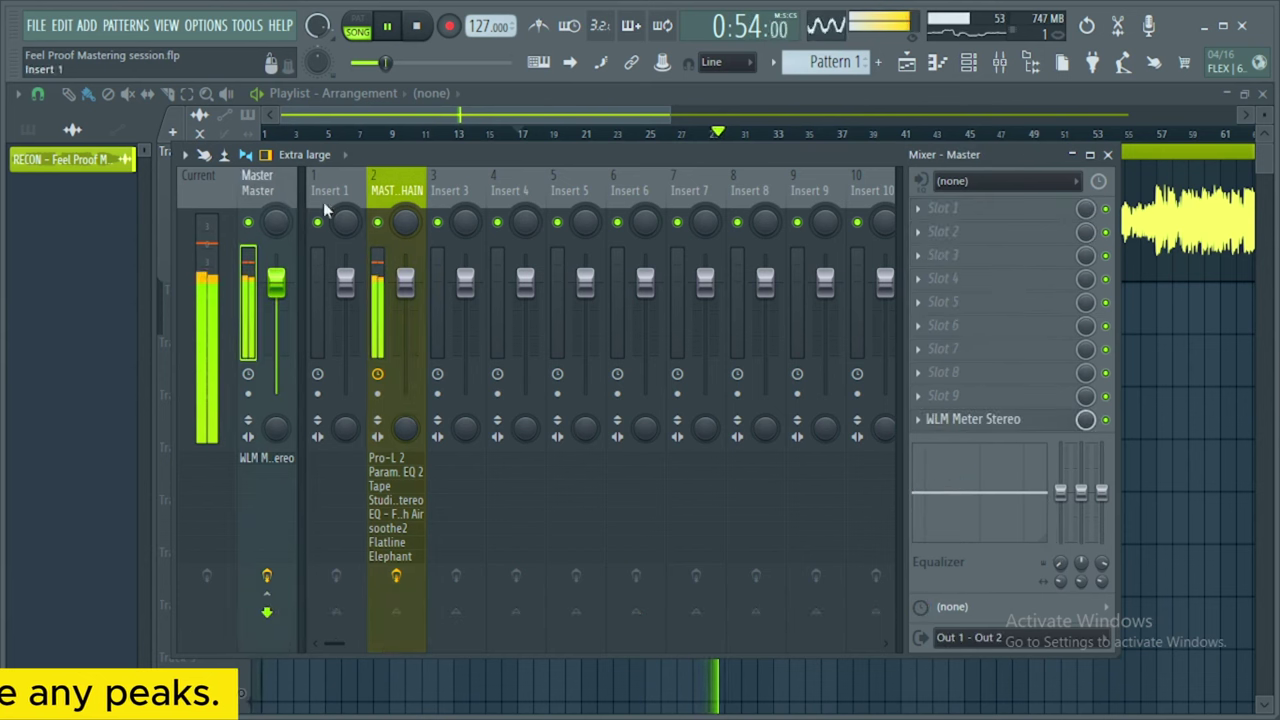
pyautogui.click(1012, 427)
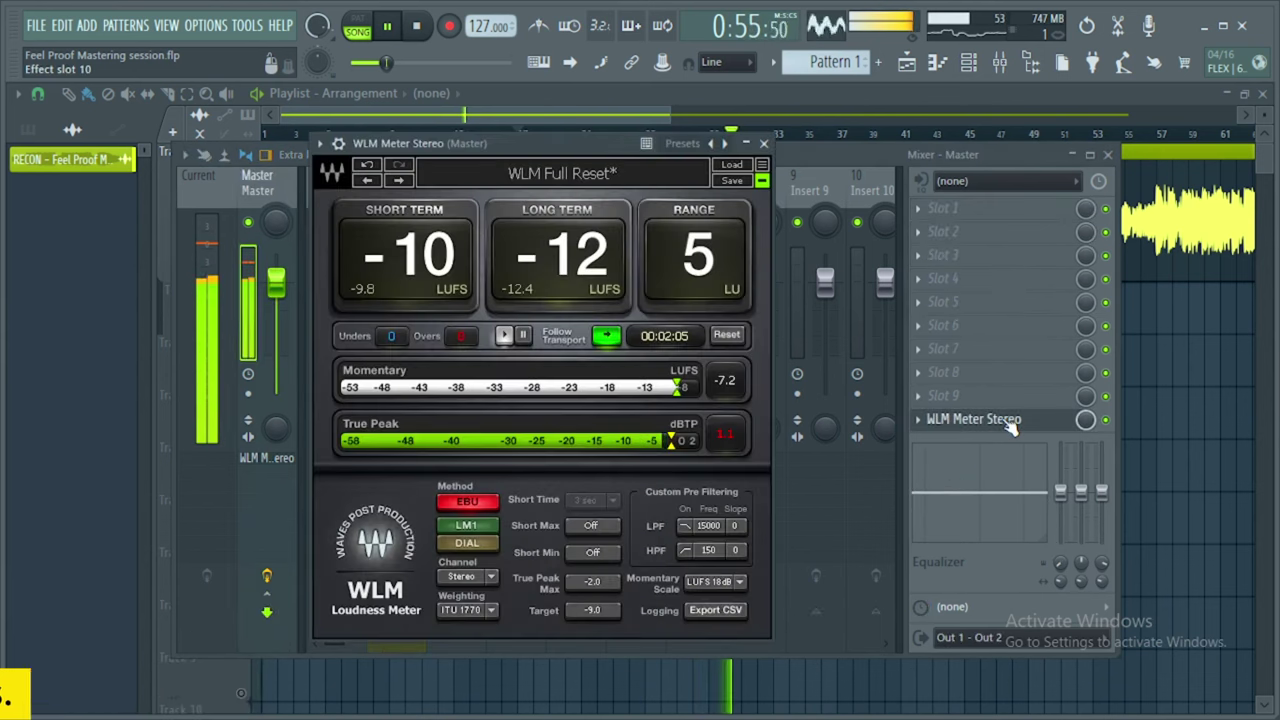
pyautogui.click(765, 145)
# Move Elephant to slot 9 of the MASTER CHAIN insert and load Pro-L 2 into slot 10.
pyautogui.click(397, 193)
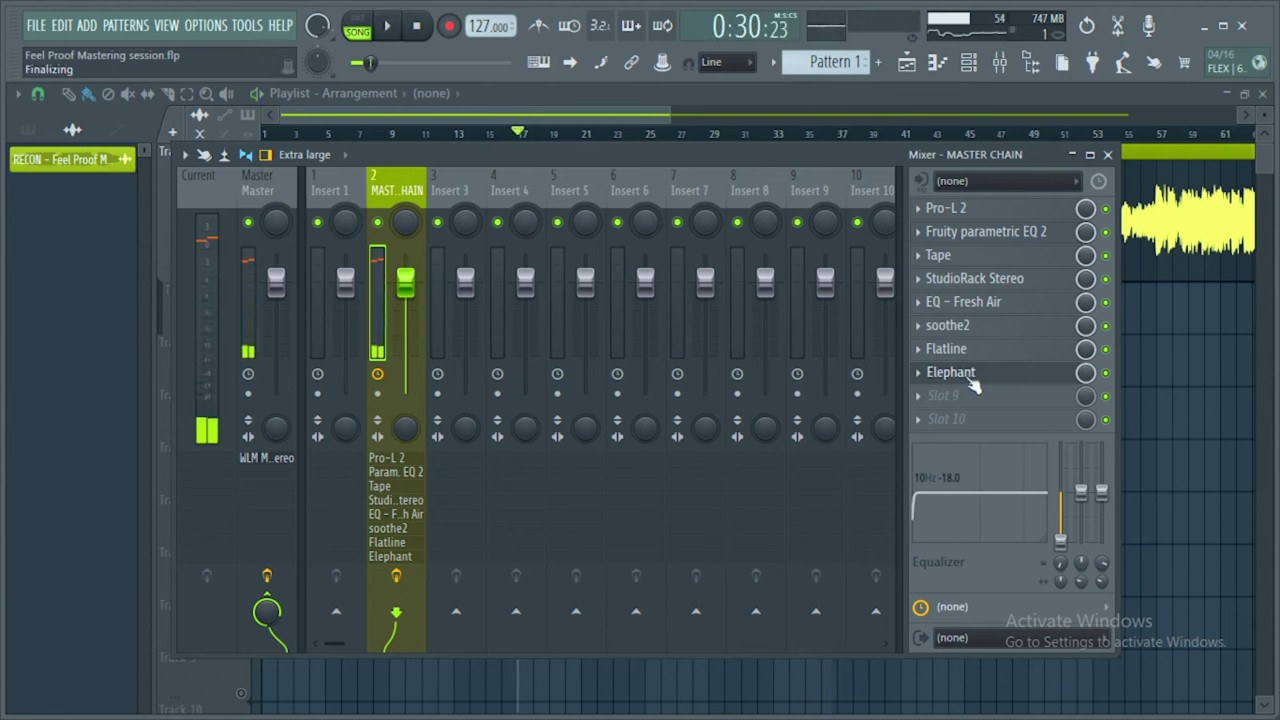
pyautogui.moveTo(946, 389); pyautogui.dragTo(950, 403)
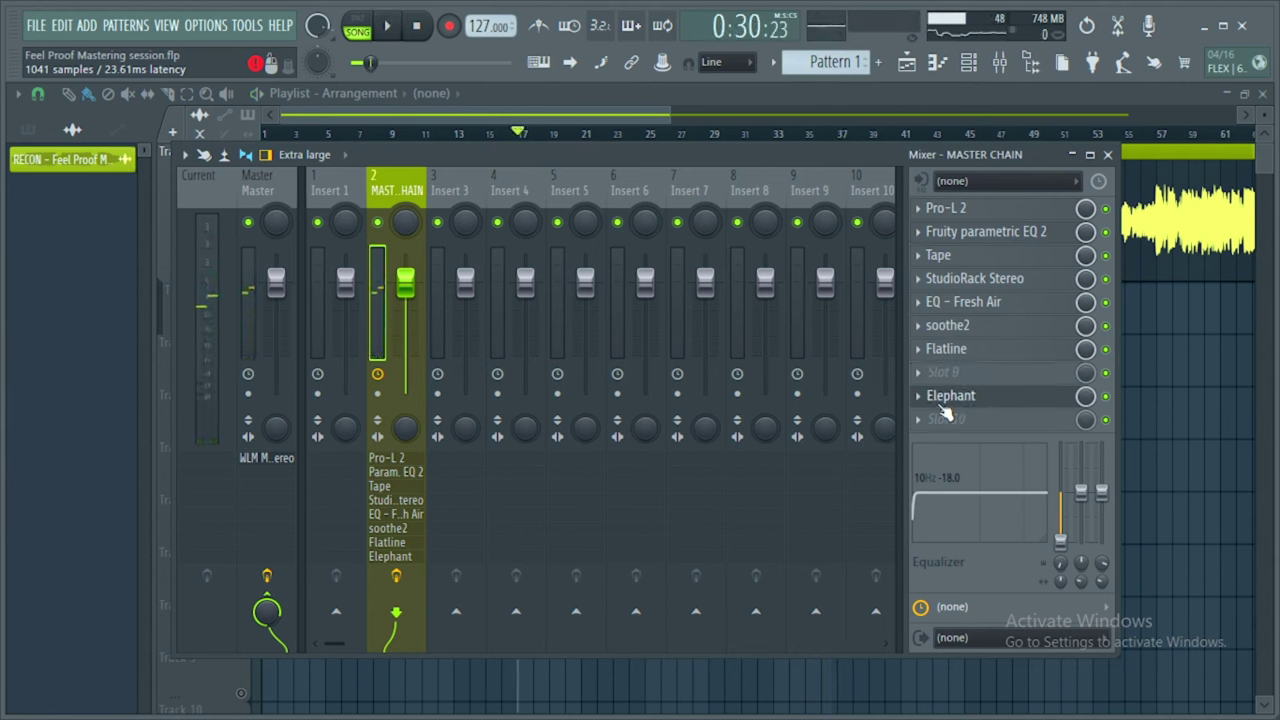
pyautogui.click(926, 428)
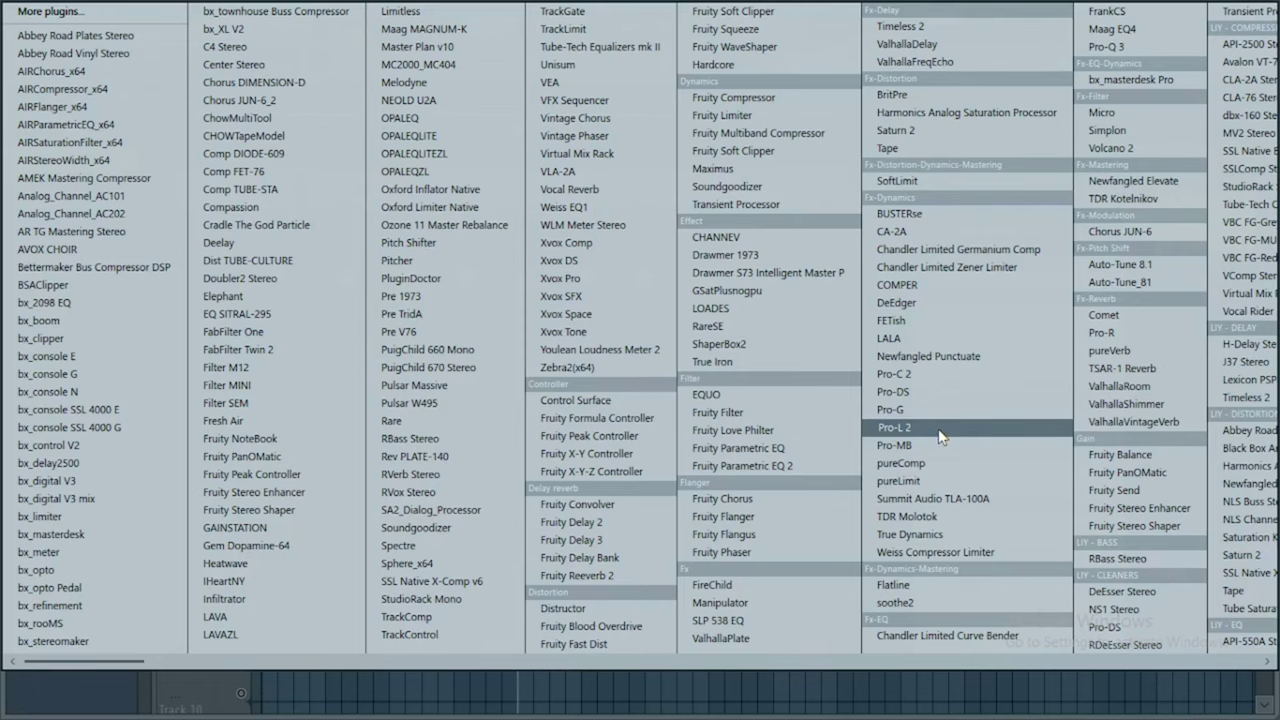
pyautogui.click(938, 428)
pyautogui.moveTo(512, 155); pyautogui.dragTo(553, 159)
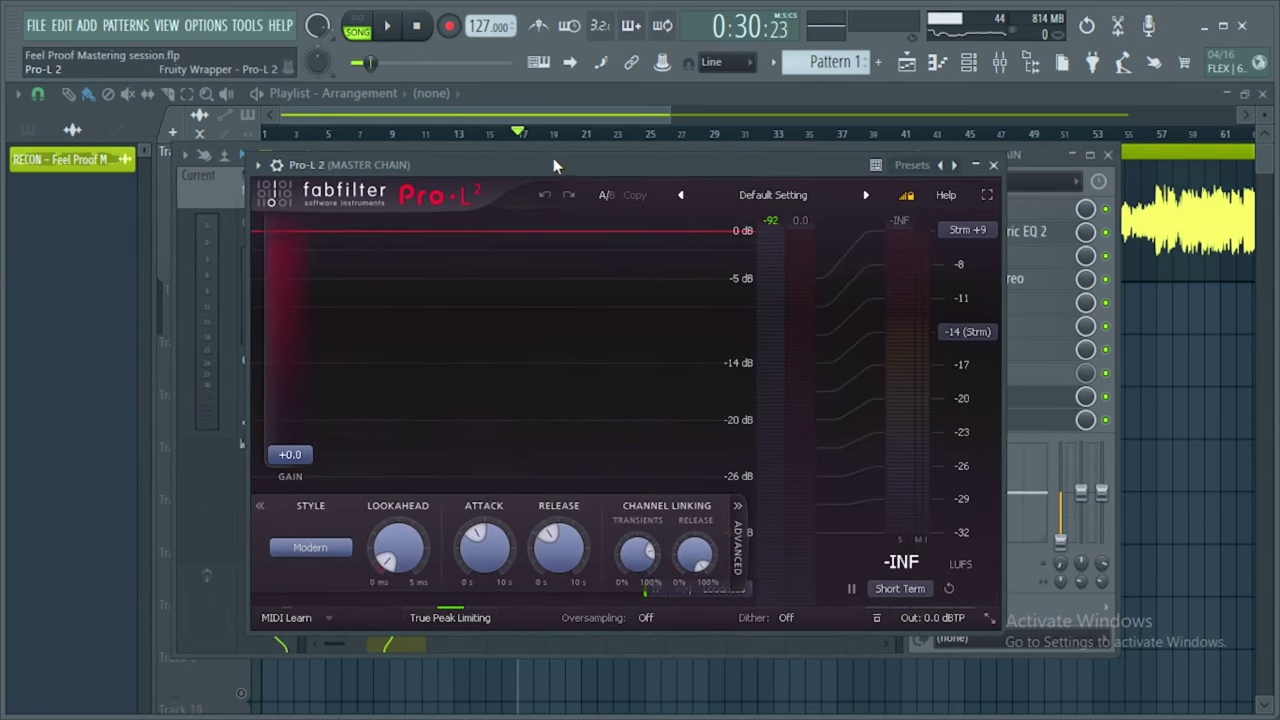
# Turn off True Peak Limiting in the new Pro-L 2 and set its limiting style to Dynamic.
pyautogui.click(459, 619)
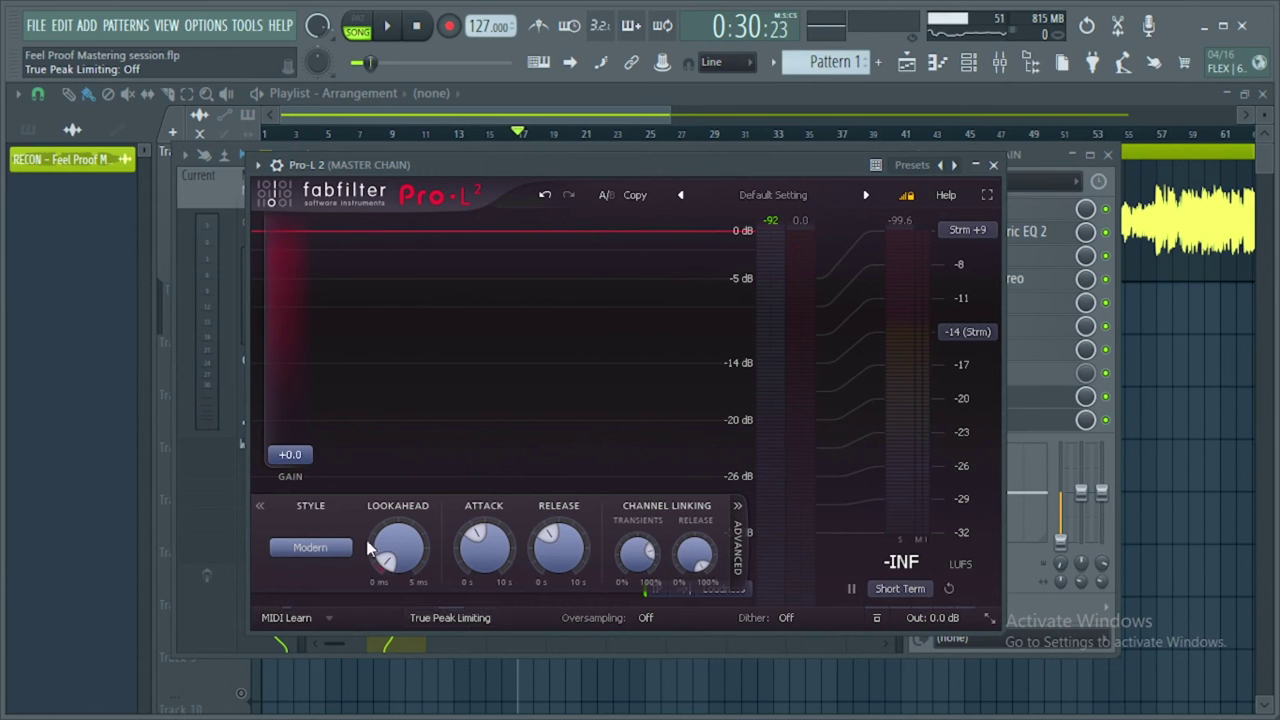
pyautogui.click(323, 563)
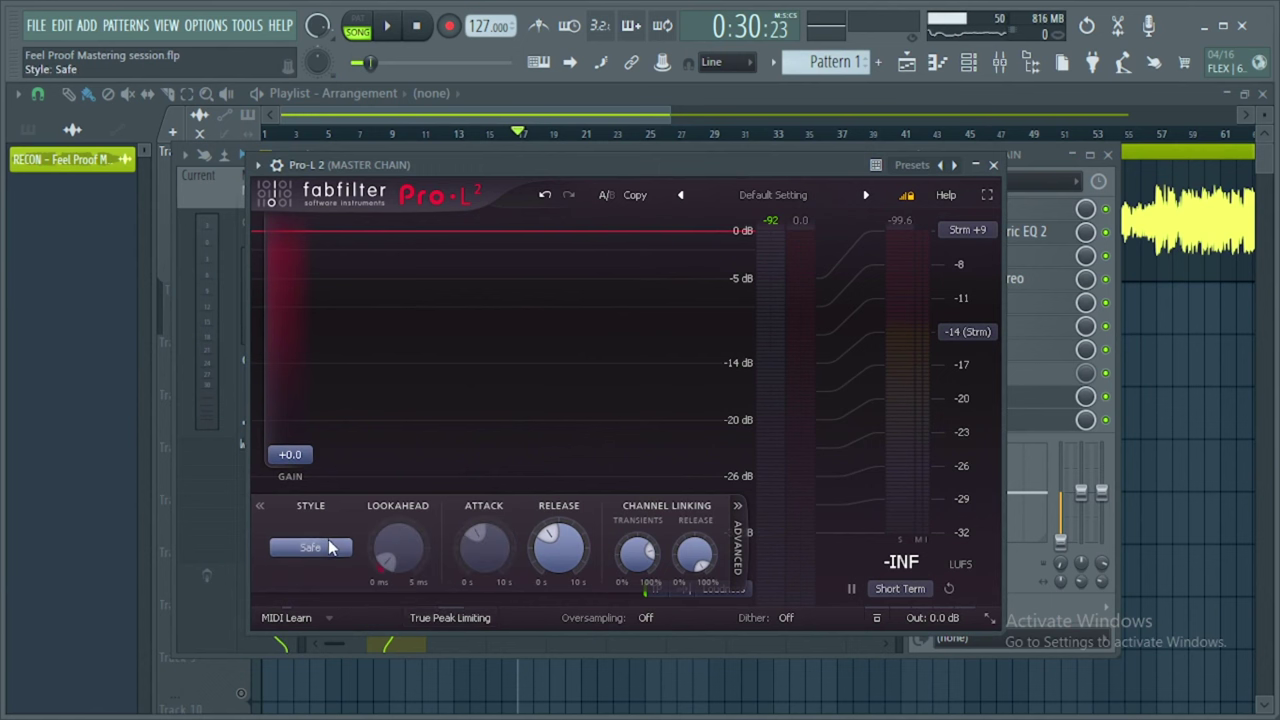
pyautogui.click(332, 551)
pyautogui.click(334, 443)
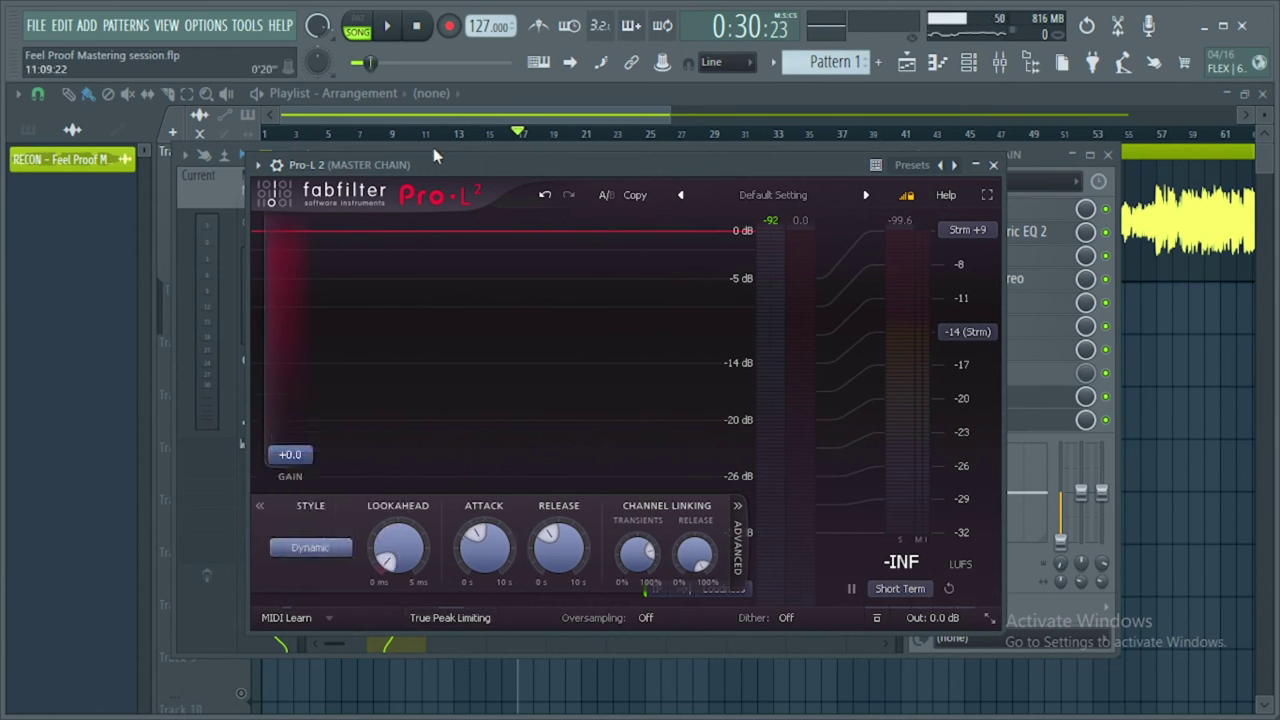
# Play the song, change the Pro-L 2 style to Allround and set its gain to +1.00 dB.
pyautogui.click(393, 28)
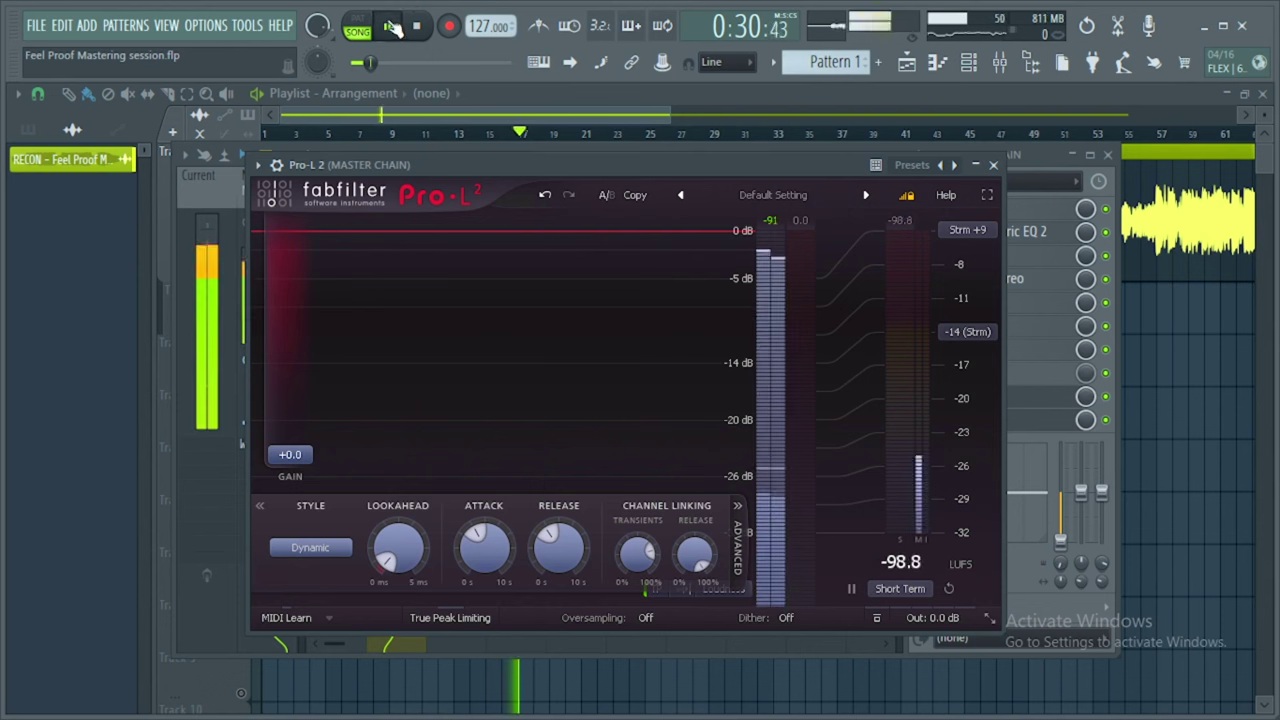
pyautogui.click(318, 565)
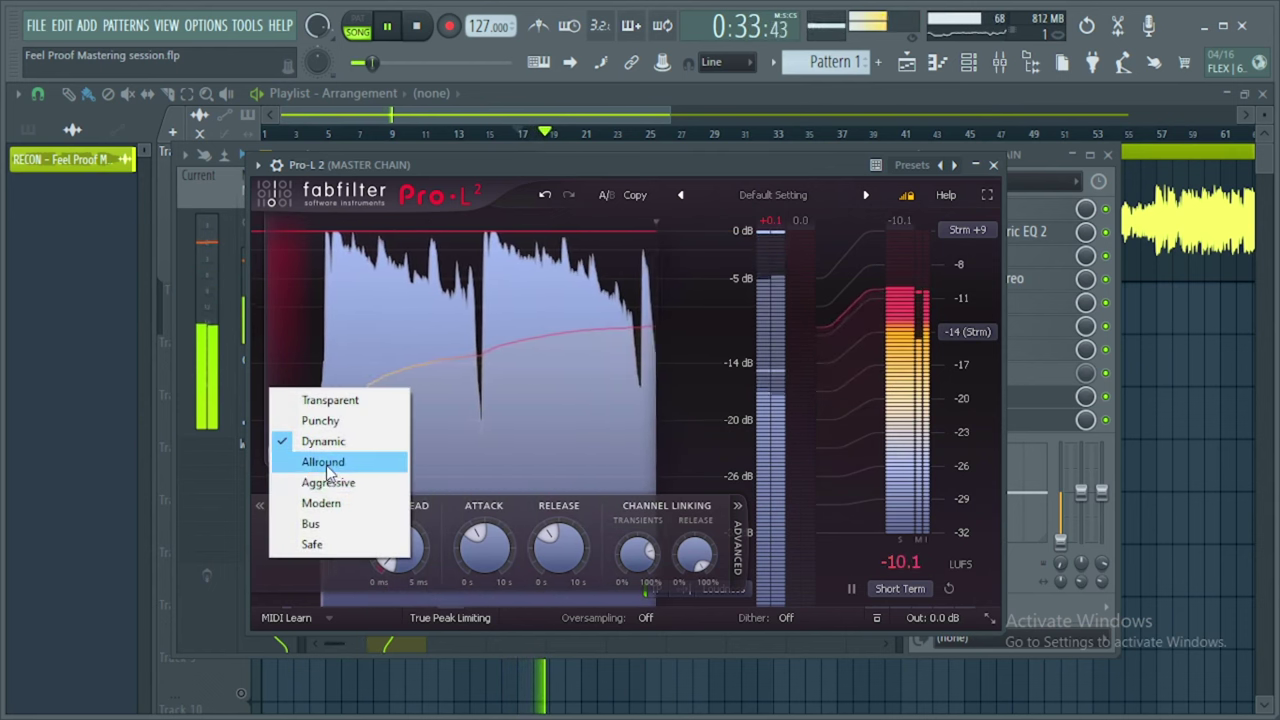
pyautogui.click(322, 465)
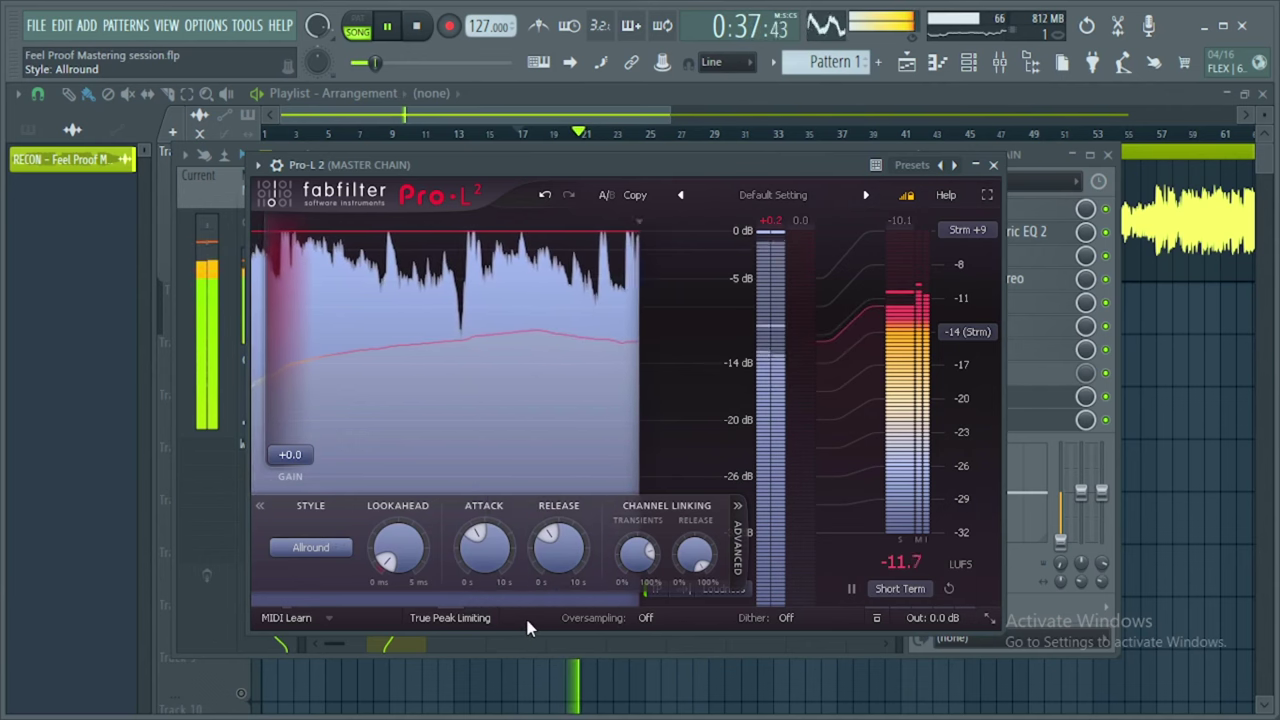
pyautogui.doubleClick(305, 461)
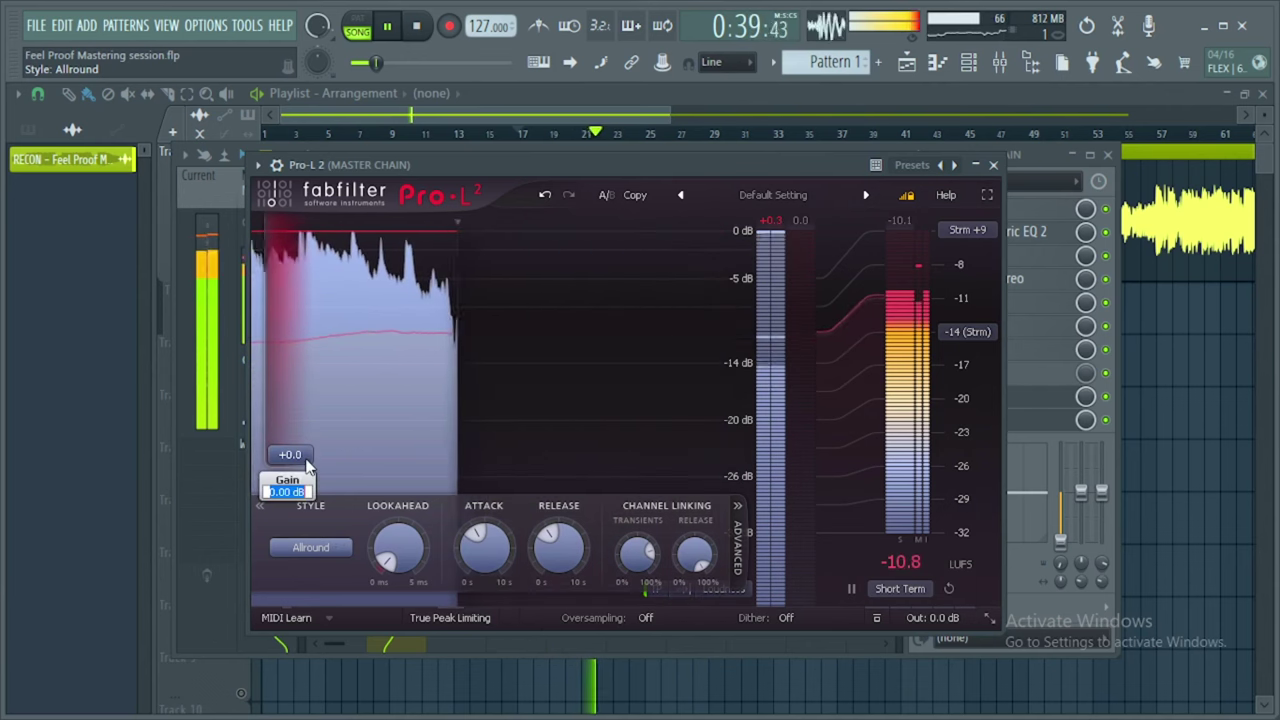
pyautogui.write('1')
pyautogui.press('Return')
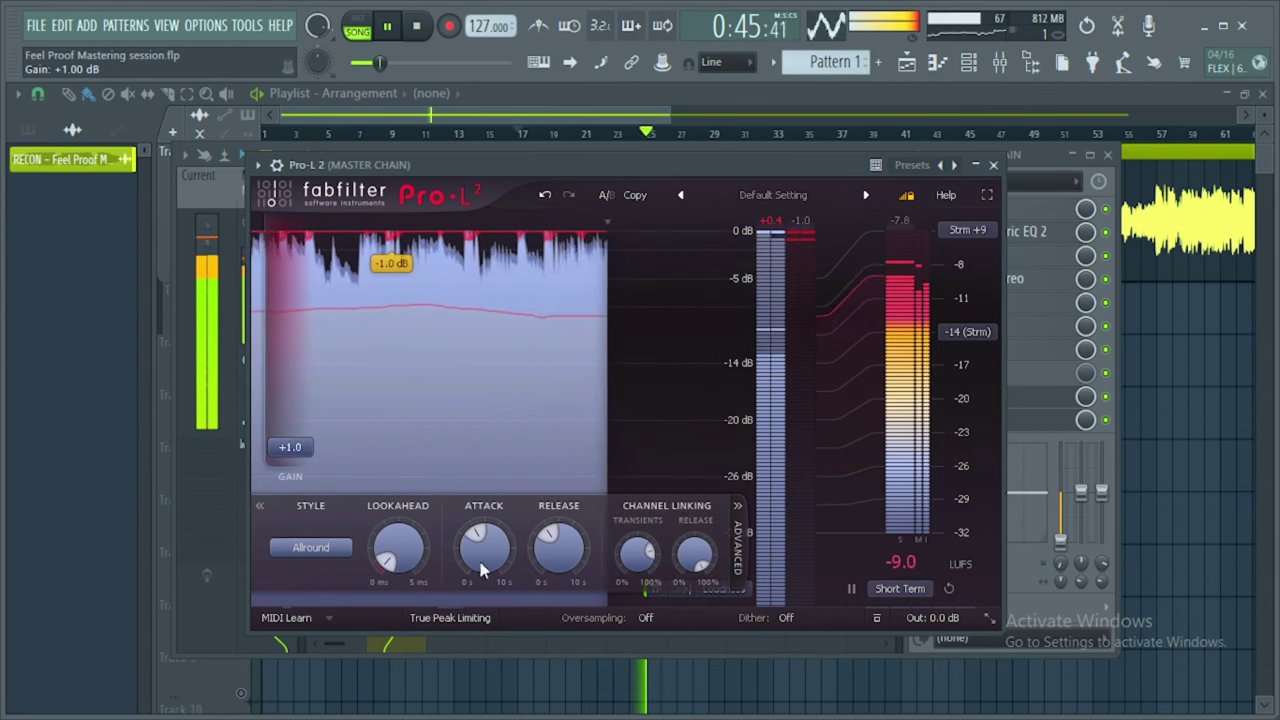
pyautogui.moveTo(500, 558)
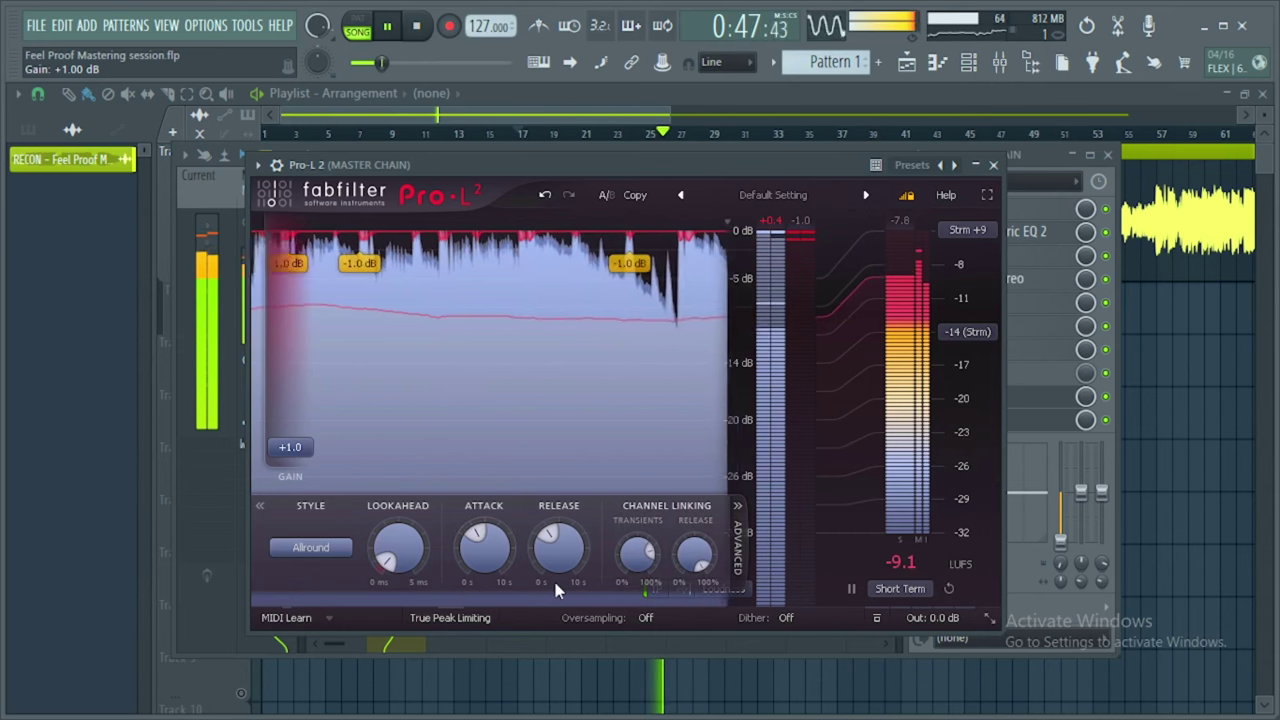
# Set Pro-L 2's oversampling to 4x and its limiting style to Dynamic while the song plays.
pyautogui.click(648, 618)
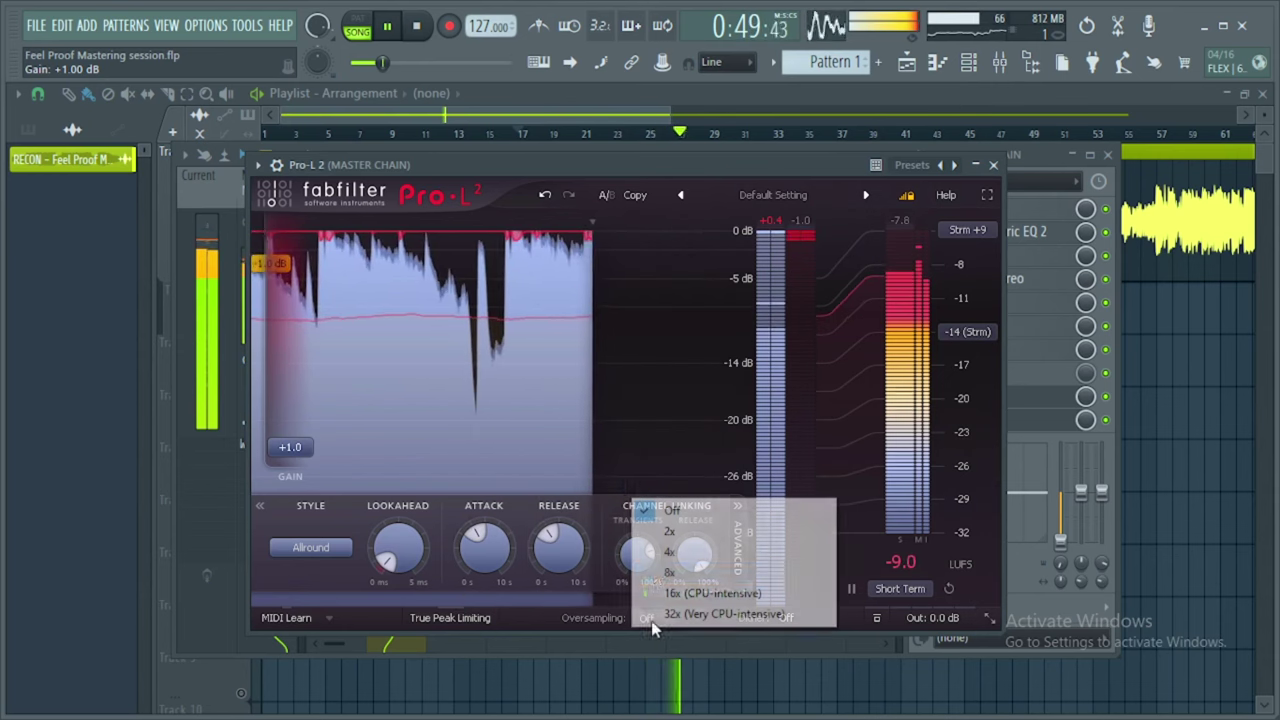
pyautogui.click(668, 551)
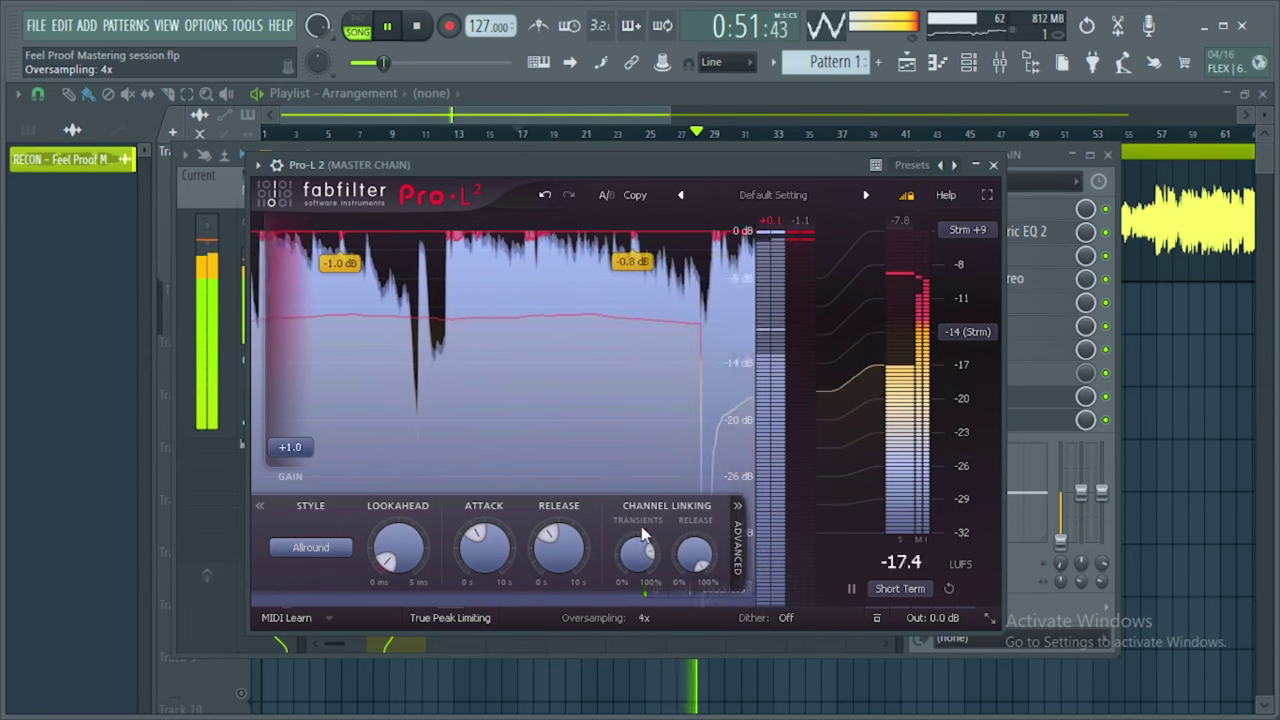
pyautogui.click(337, 550)
pyautogui.click(339, 443)
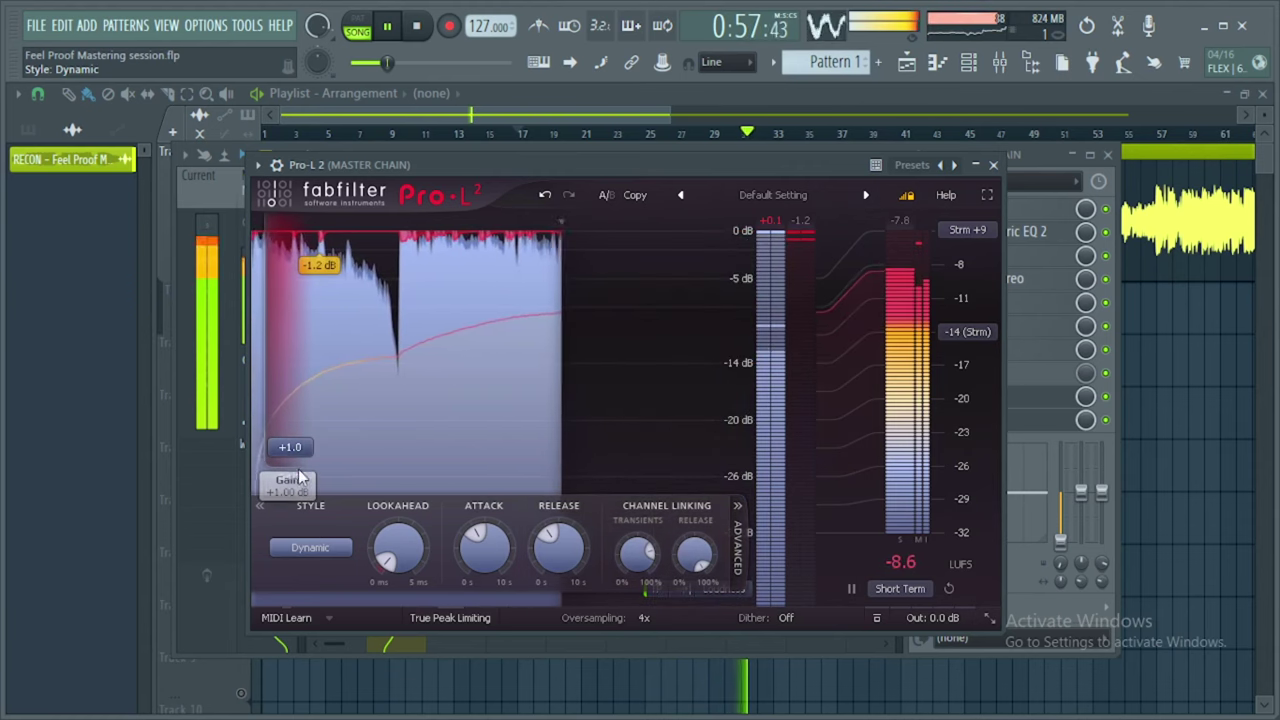
# Audition the Modern limiting style in Pro-L 2, returning to Dynamic for comparison.
pyautogui.click(305, 556)
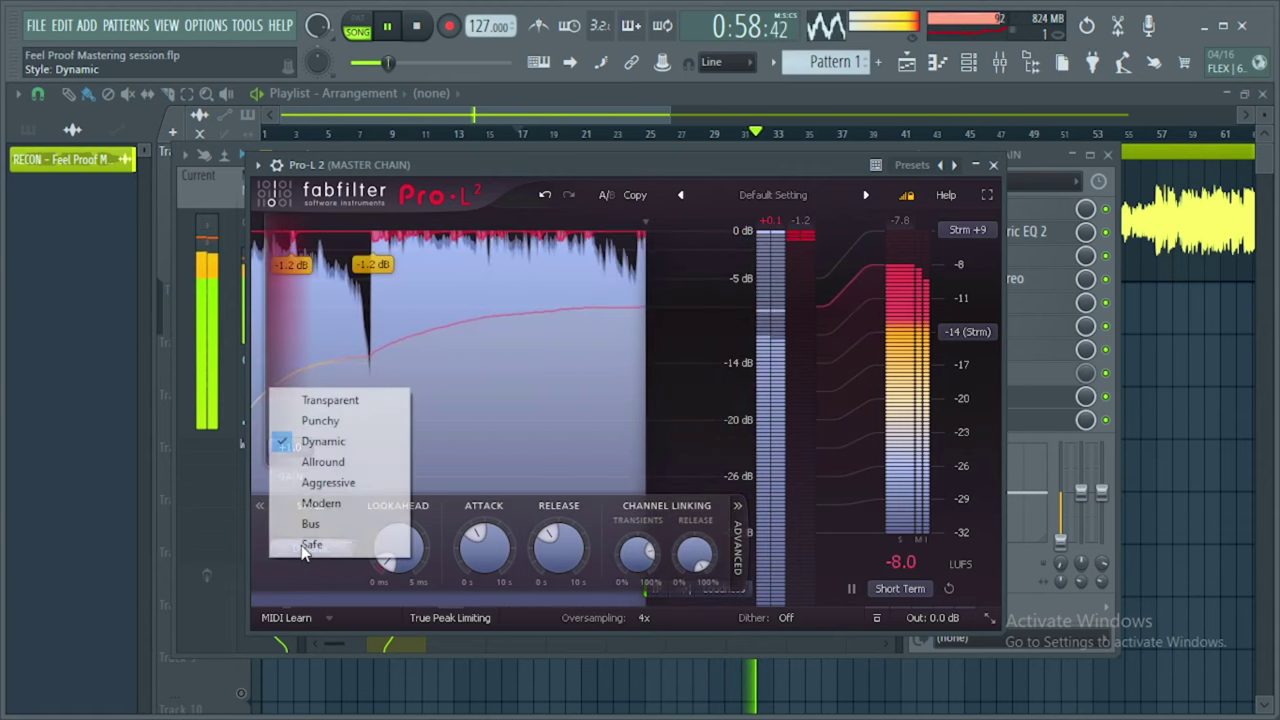
pyautogui.click(335, 505)
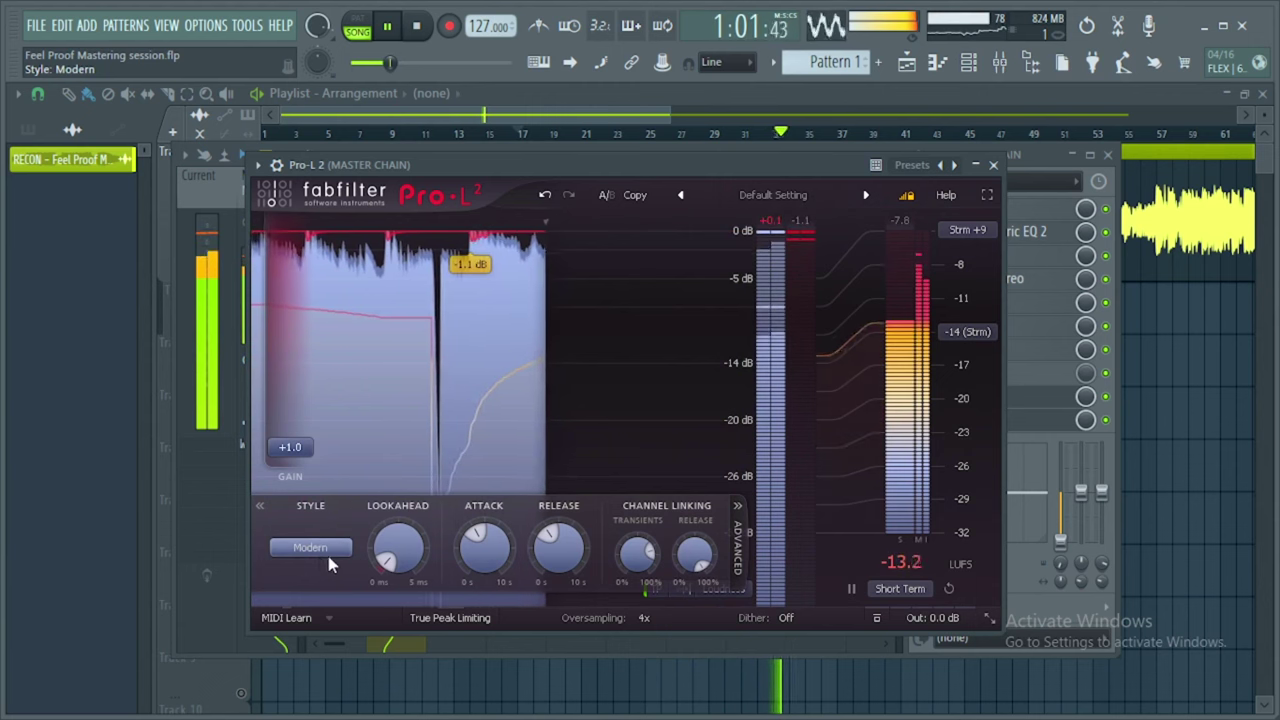
pyautogui.click(332, 549)
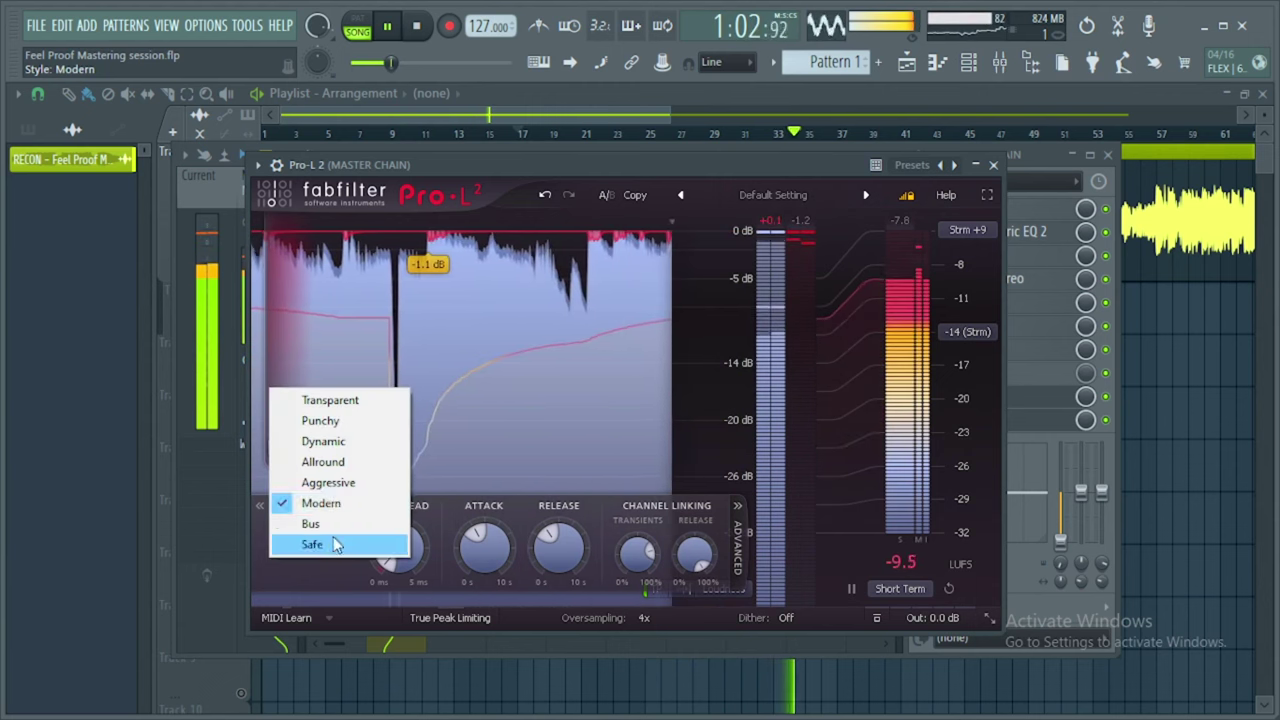
pyautogui.click(323, 443)
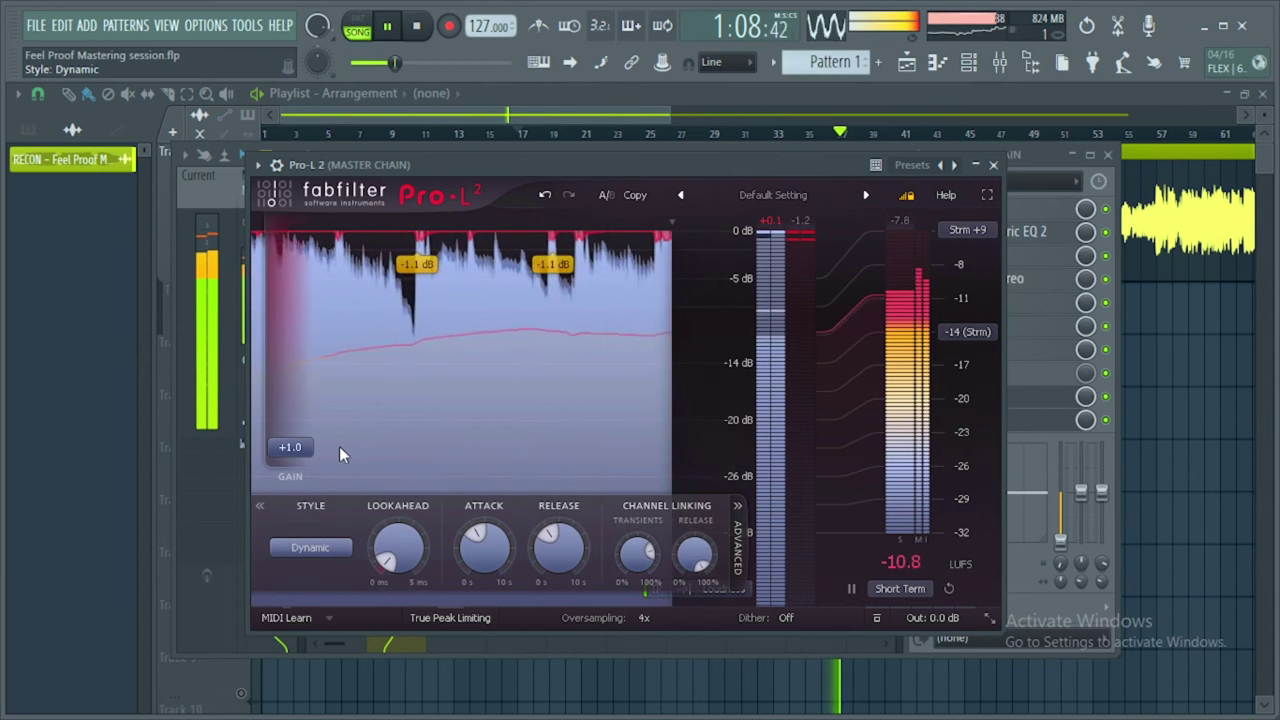
# Stop the song, set Pro-L 2's output level to -0.20 dB and resume playback.
pyautogui.press('space')
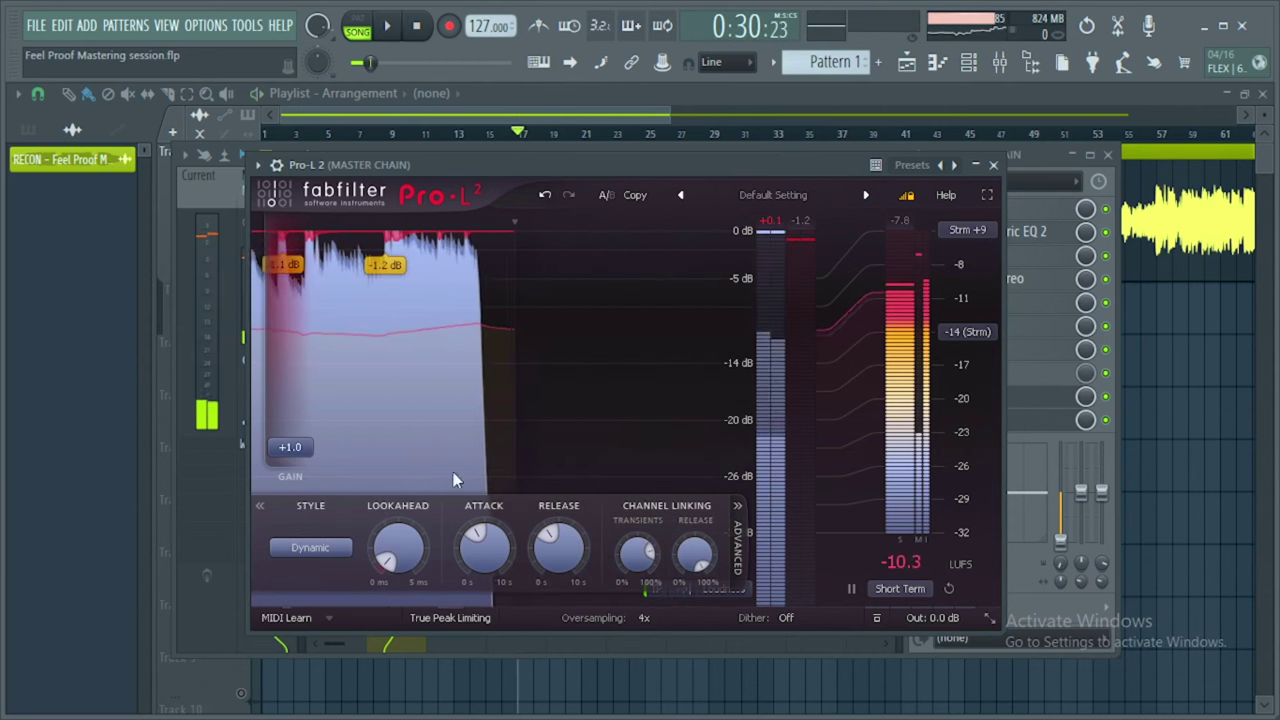
pyautogui.moveTo(923, 616)
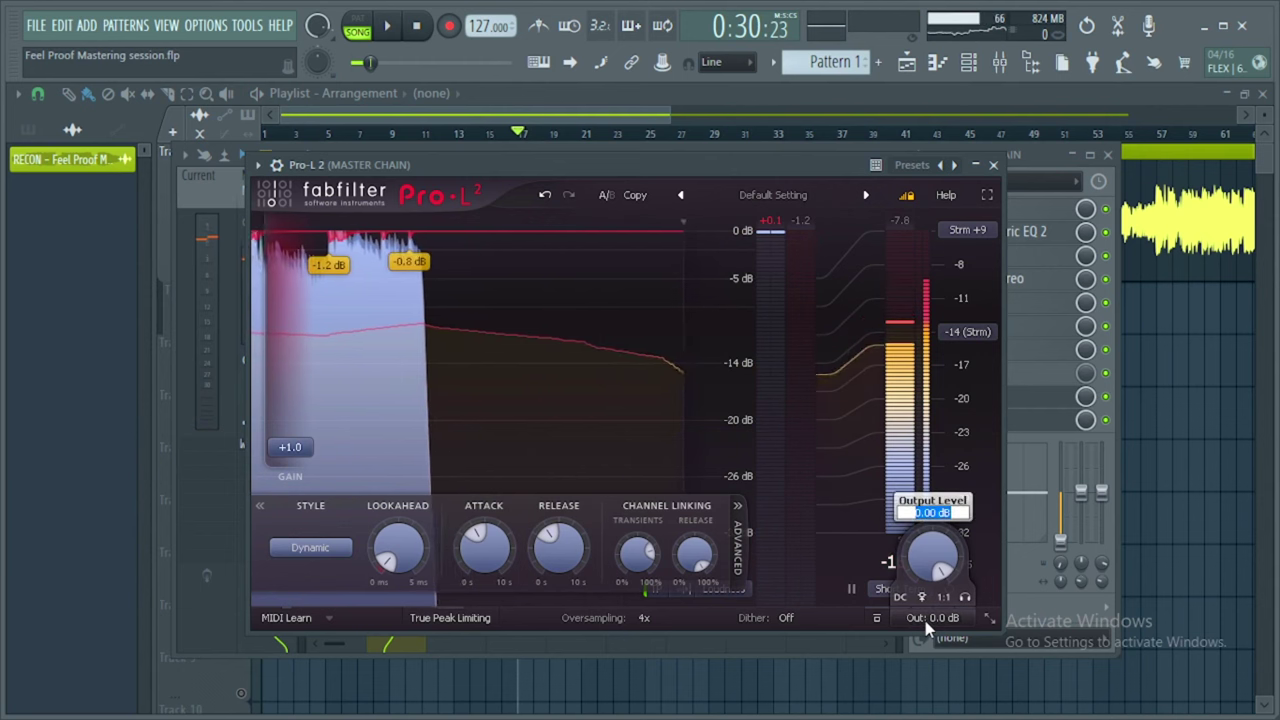
pyautogui.write('-0')
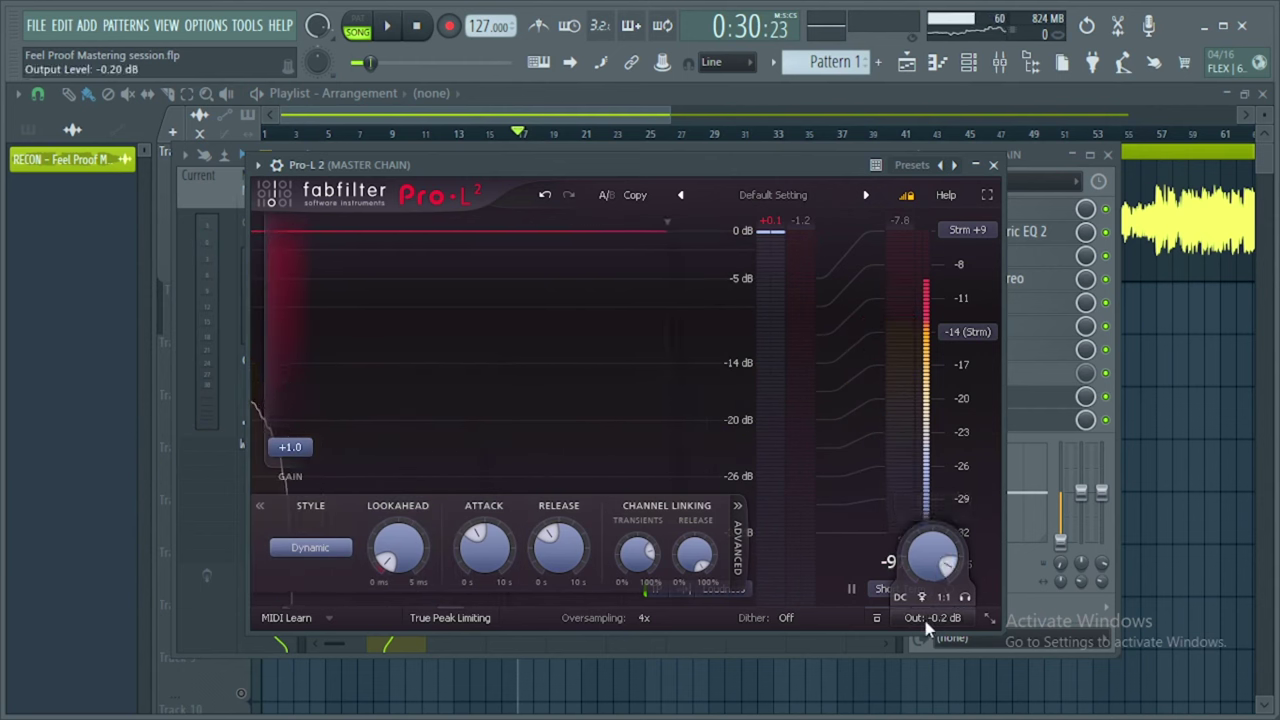
pyautogui.click(405, 27)
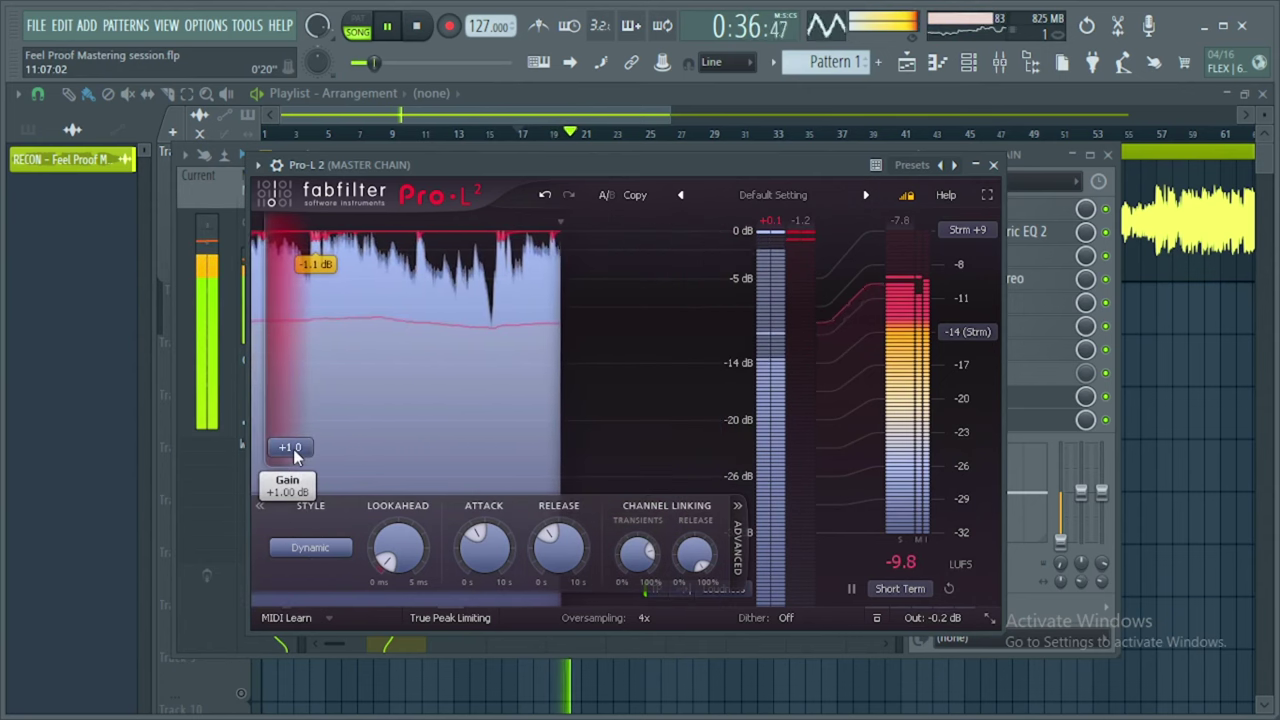
# Raise the system volume to 98 while listening to the song, and stop playback.
pyautogui.press('XF86AudioRaiseVolume')
pyautogui.press('XF86AudioRaiseVolume')
pyautogui.press('XF86AudioRaiseVolume')
pyautogui.press('XF86AudioRaiseVolume')
pyautogui.press('XF86AudioRaiseVolume')
pyautogui.press('XF86AudioRaiseVolume')
pyautogui.press('XF86AudioRaiseVolume')
pyautogui.press('XF86AudioRaiseVolume')
pyautogui.press('XF86AudioRaiseVolume')
pyautogui.press('XF86AudioRaiseVolume')
pyautogui.press('XF86AudioRaiseVolume')
pyautogui.press('XF86AudioRaiseVolume')
pyautogui.press('XF86AudioRaiseVolume')
pyautogui.press('XF86AudioRaiseVolume')
pyautogui.press('XF86AudioRaiseVolume')
pyautogui.press('XF86AudioRaiseVolume')
pyautogui.press('XF86AudioRaiseVolume')
pyautogui.press('XF86AudioRaiseVolume')
pyautogui.press('XF86AudioRaiseVolume')
pyautogui.press('XF86AudioRaiseVolume')
pyautogui.press('XF86AudioRaiseVolume')
pyautogui.press('XF86AudioRaiseVolume')
pyautogui.press('XF86AudioRaiseVolume')
pyautogui.press('XF86AudioRaiseVolume')
pyautogui.press('XF86AudioRaiseVolume')
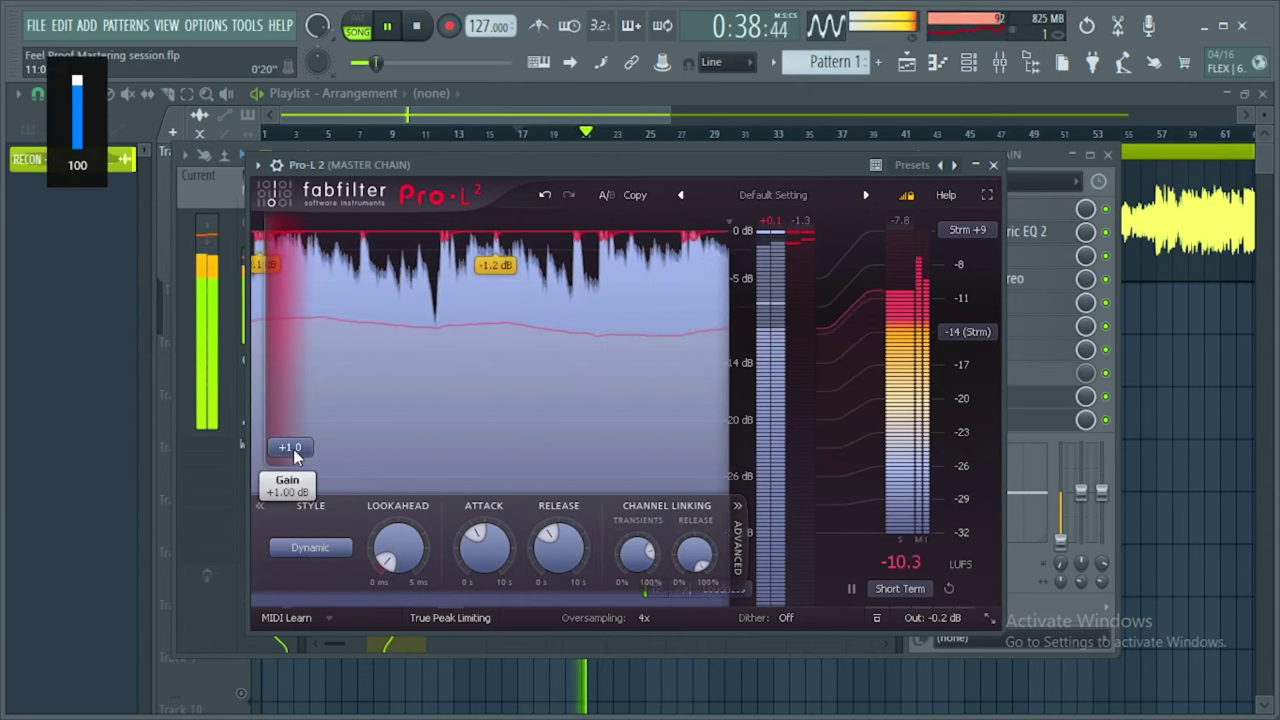
pyautogui.press('XF86AudioLowerVolume')
pyautogui.press('space')
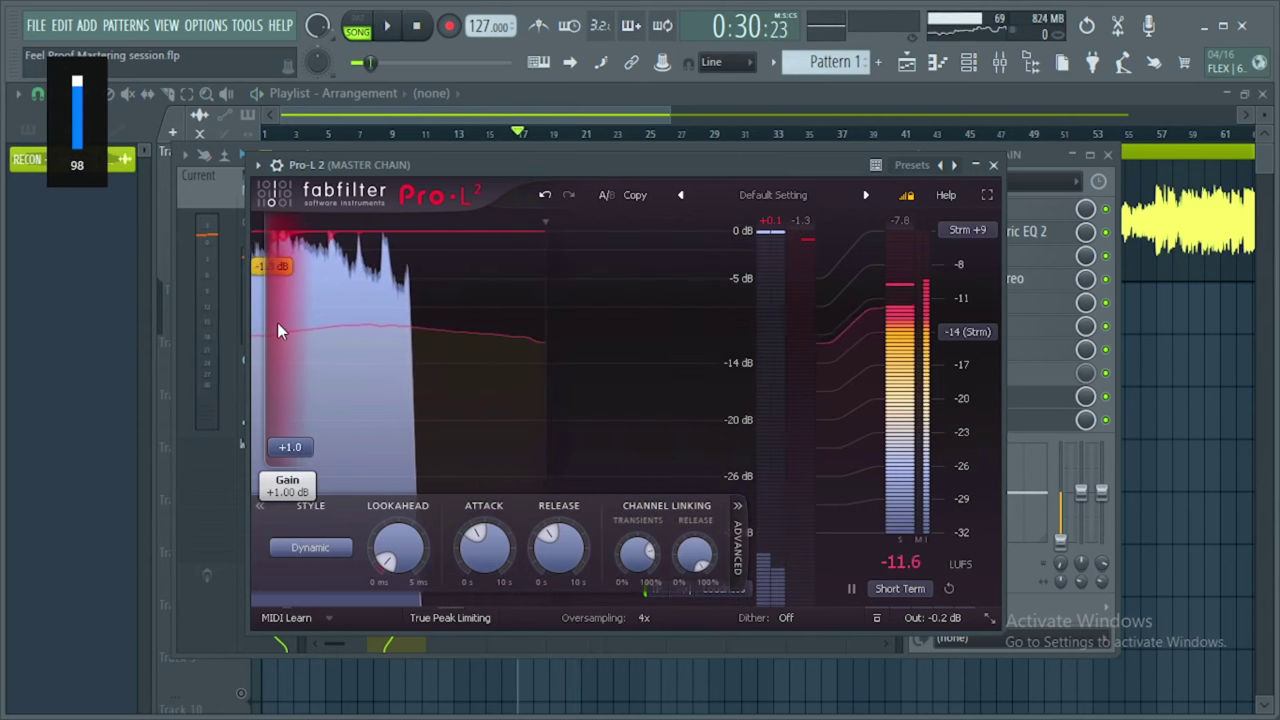
# Turn off Pro-L 2's oversampling and restart the song.
pyautogui.click(640, 617)
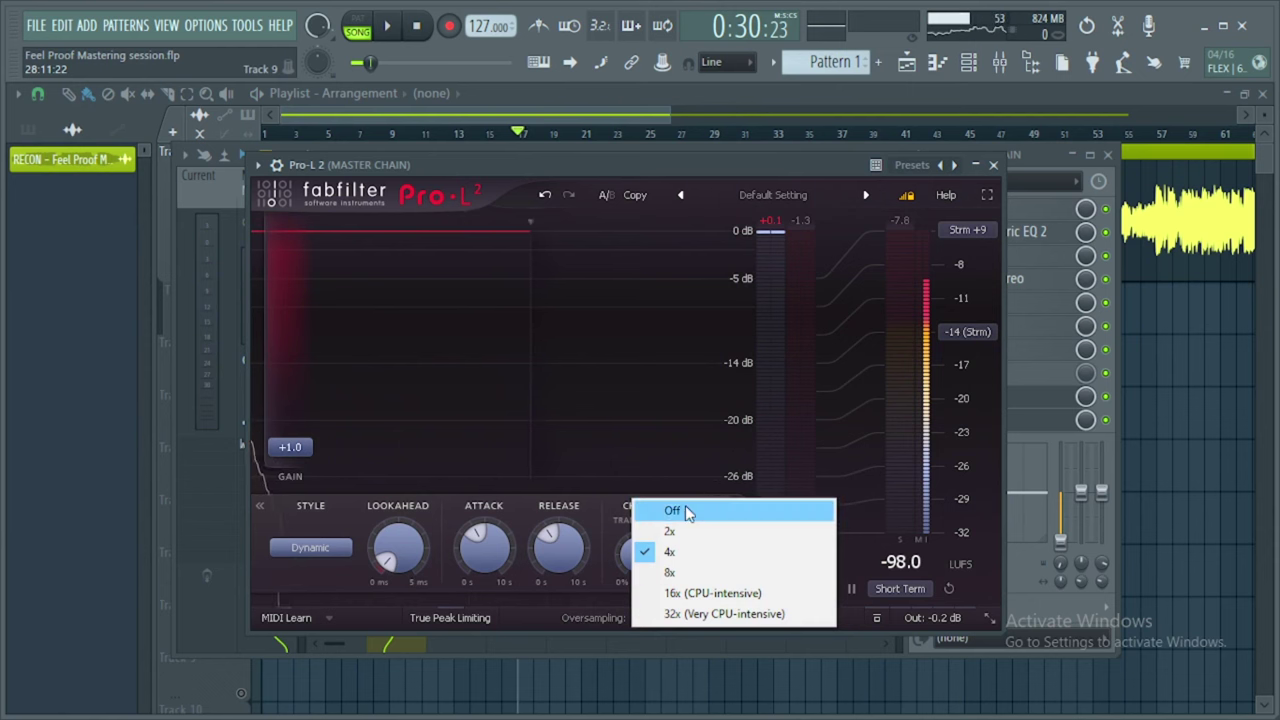
pyautogui.click(688, 512)
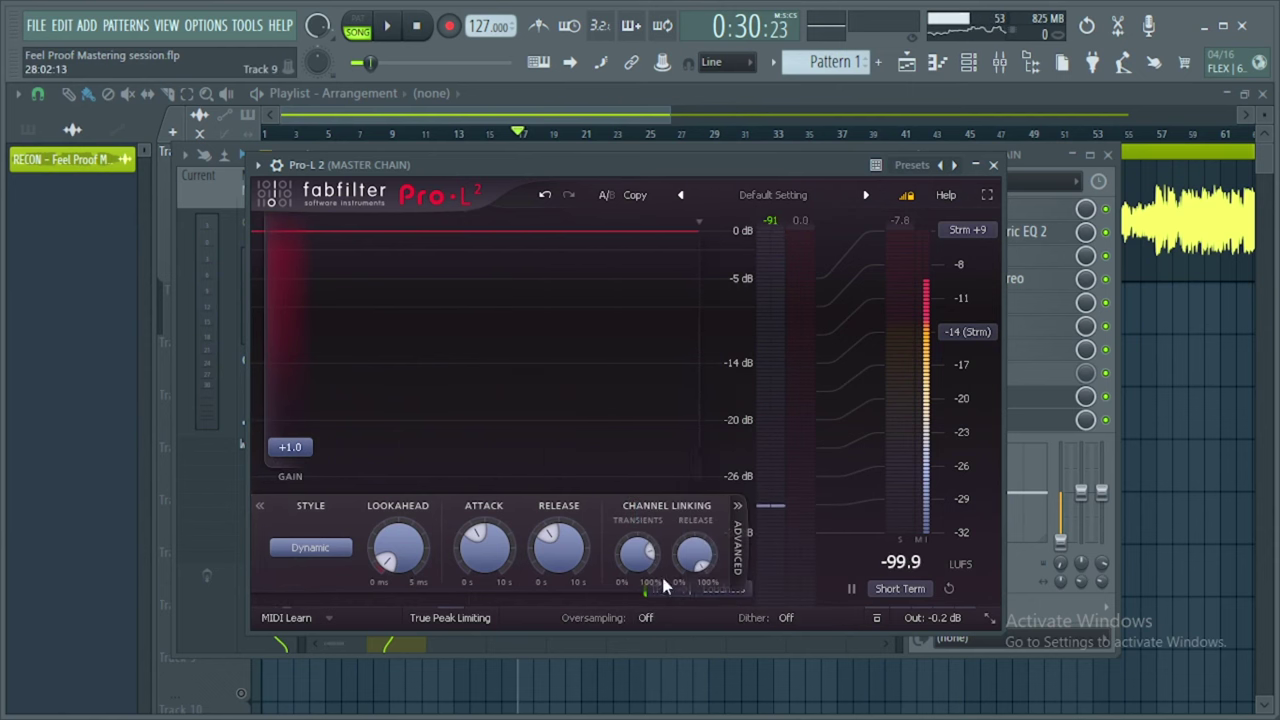
pyautogui.moveTo(615, 172); pyautogui.dragTo(607, 169)
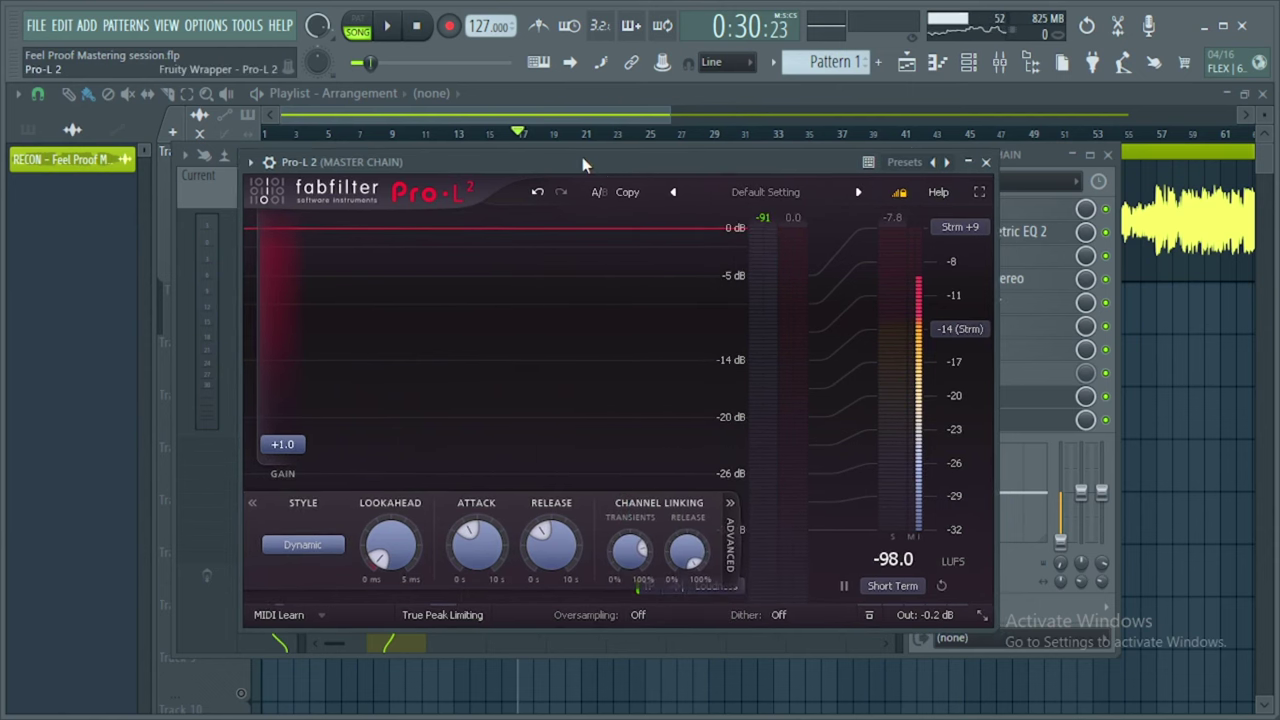
pyautogui.press('space')
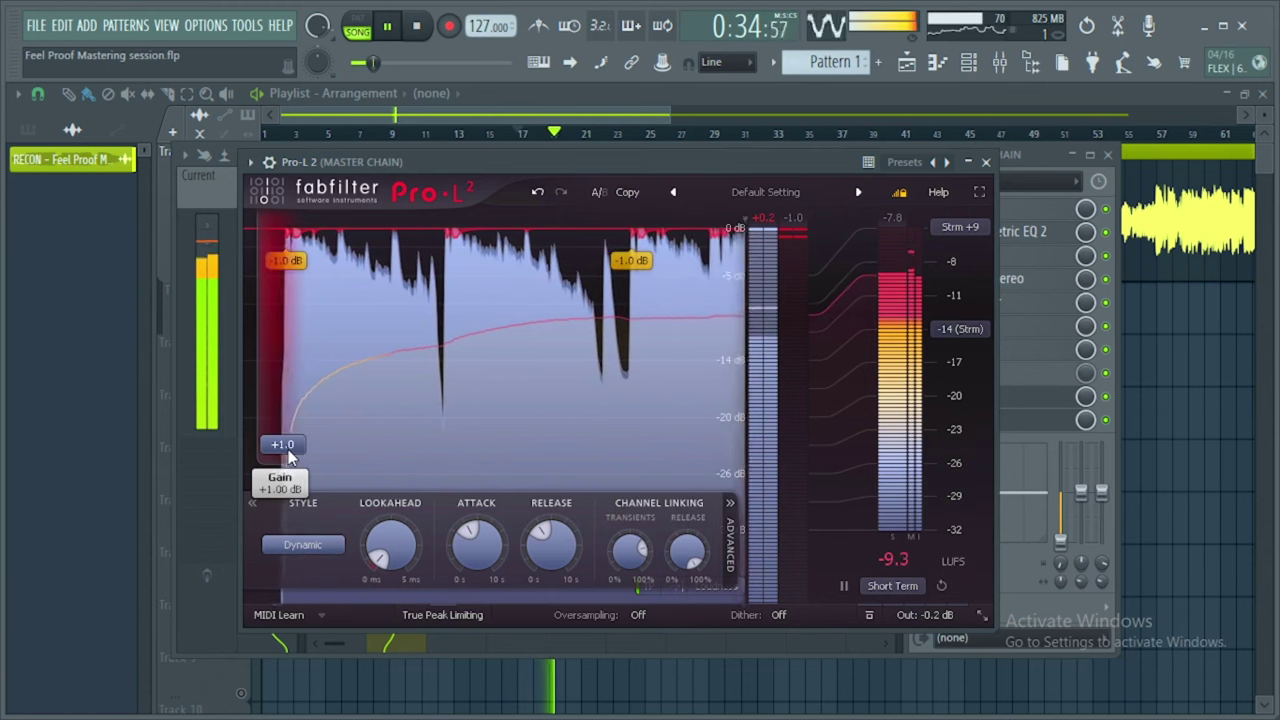
# Increase Pro-L 2's gain to +1.50 dB and further to +2.00 dB during playback.
pyautogui.doubleClick(289, 456)
pyautogui.write('1')
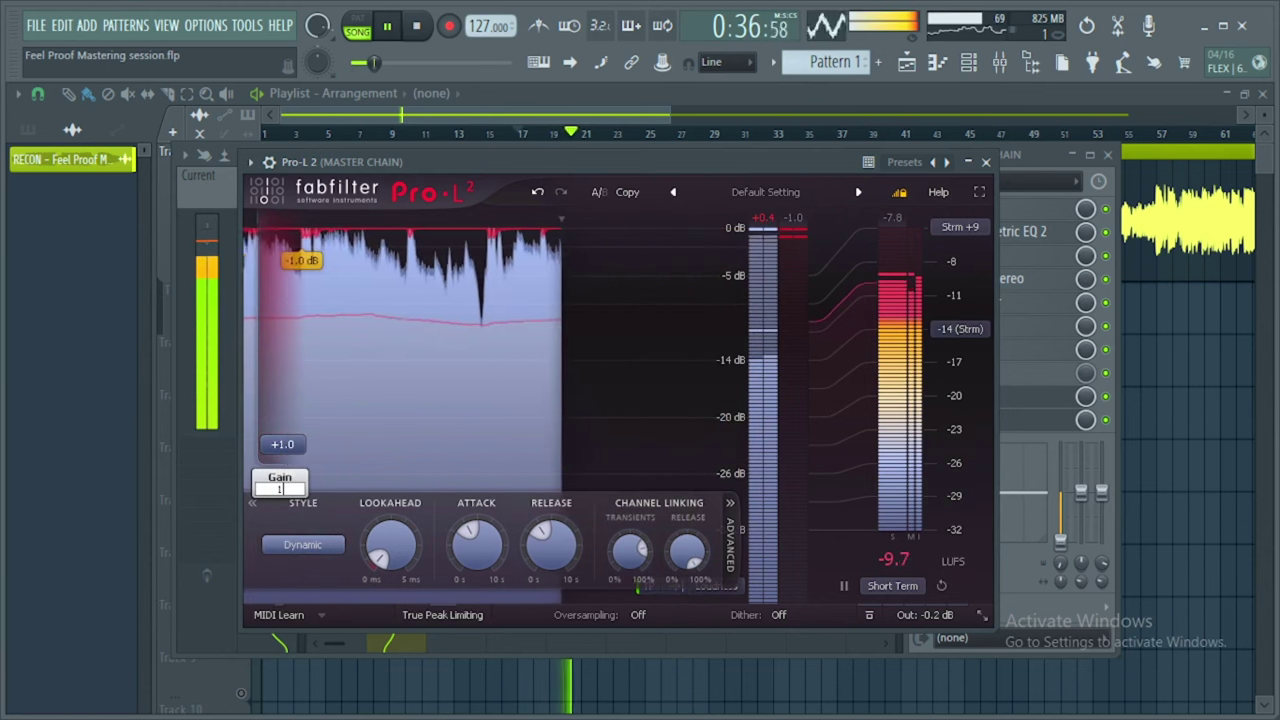
pyautogui.write('.5')
pyautogui.press('Return')
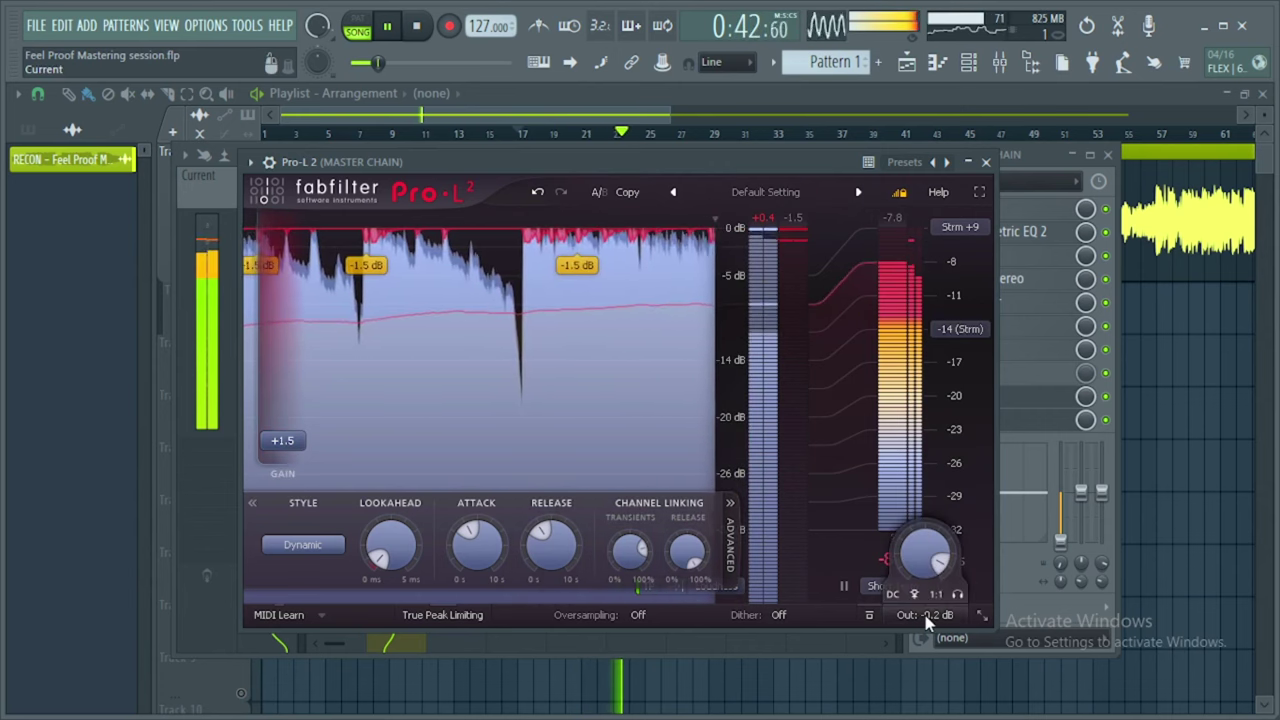
pyautogui.doubleClick(287, 452)
pyautogui.write('2')
pyautogui.press('Return')
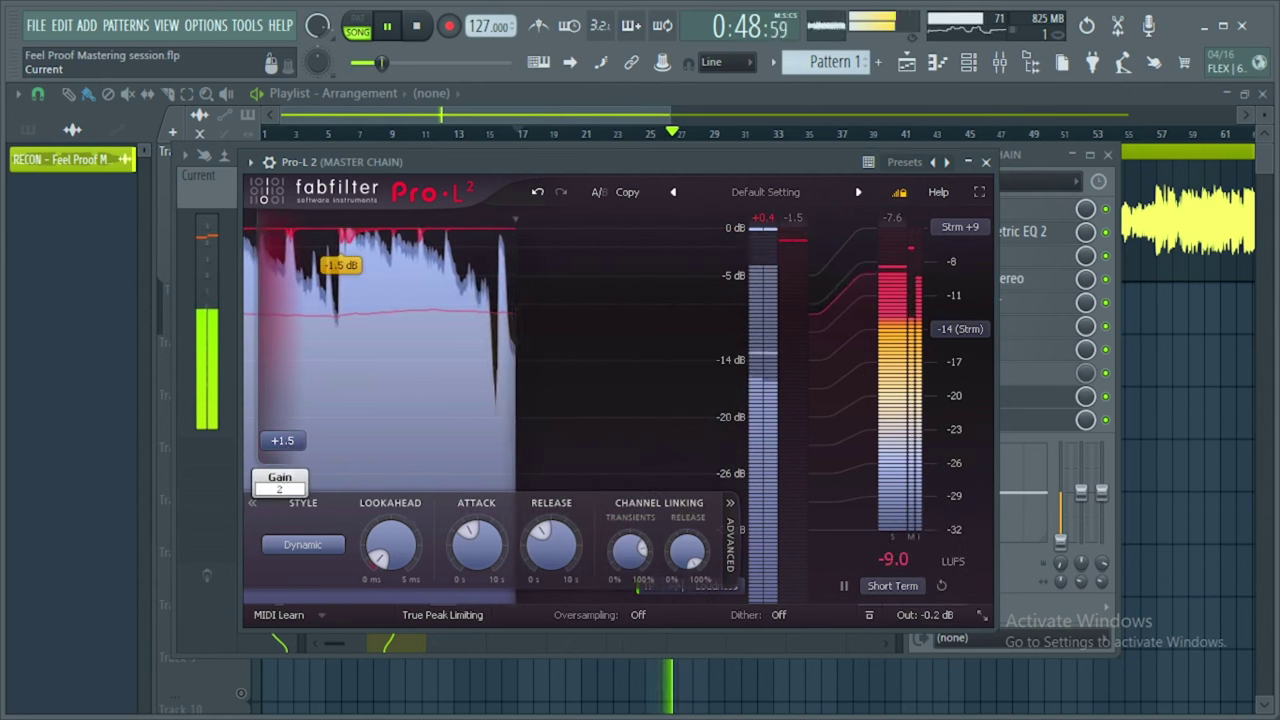
# Audition the Modern, Allround and Transparent limiting styles in Pro-L 2 on the playing song.
pyautogui.click(322, 556)
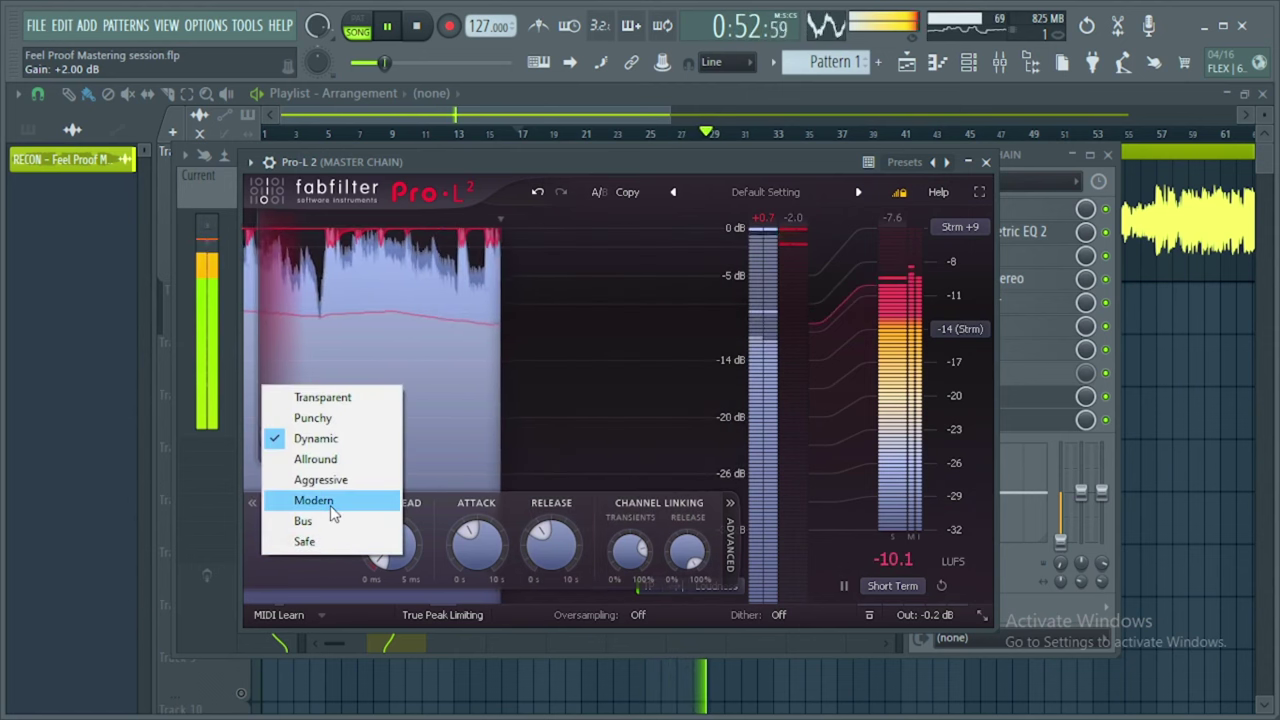
pyautogui.click(332, 513)
pyautogui.click(303, 544)
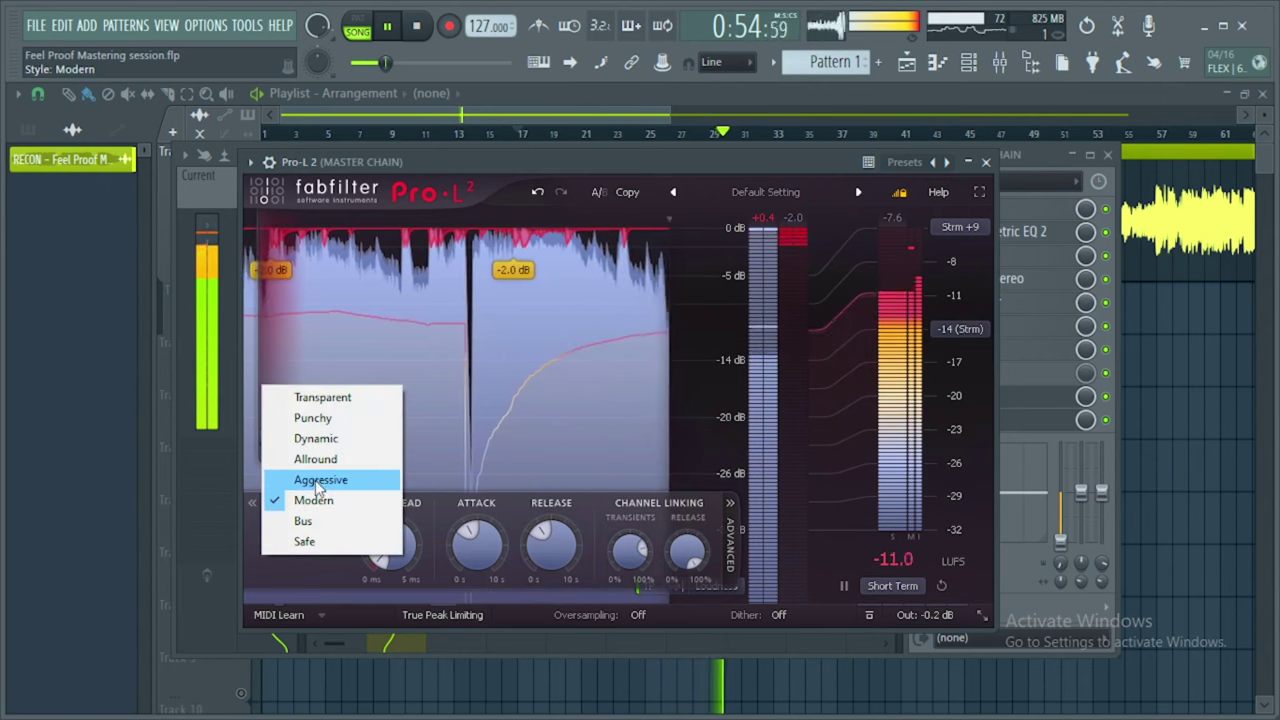
pyautogui.click(316, 459)
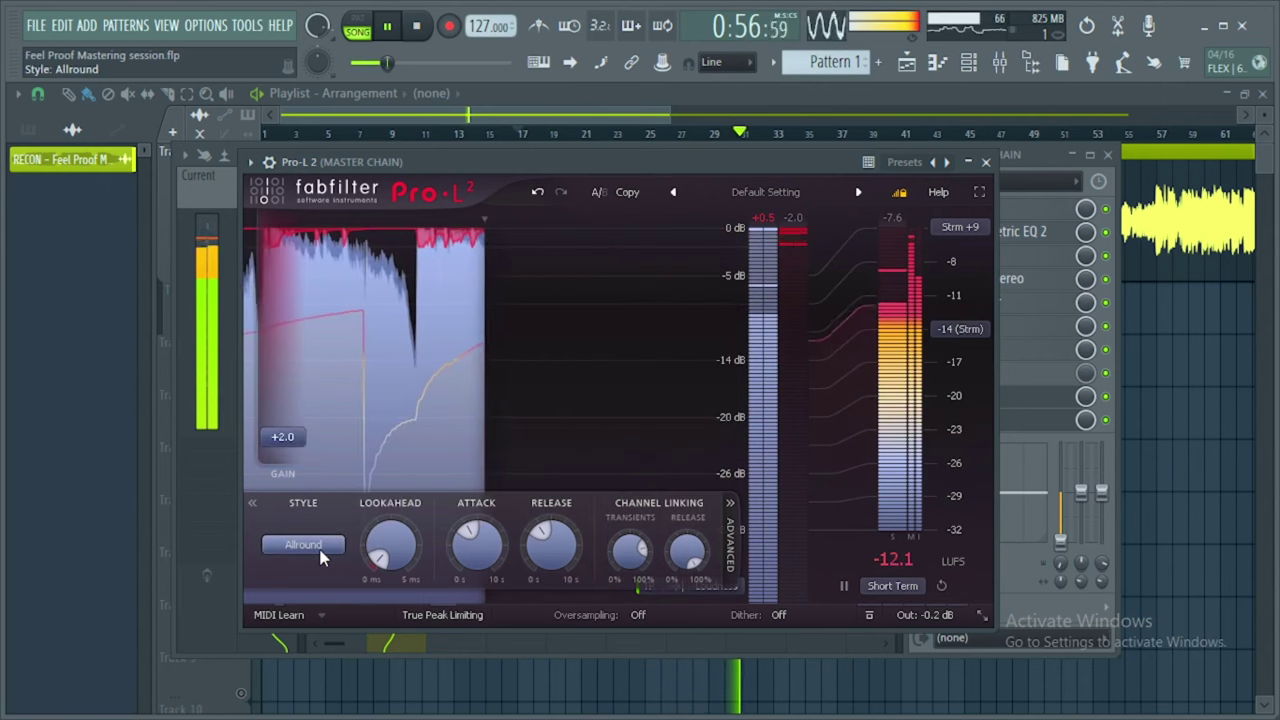
pyautogui.click(321, 554)
pyautogui.click(338, 399)
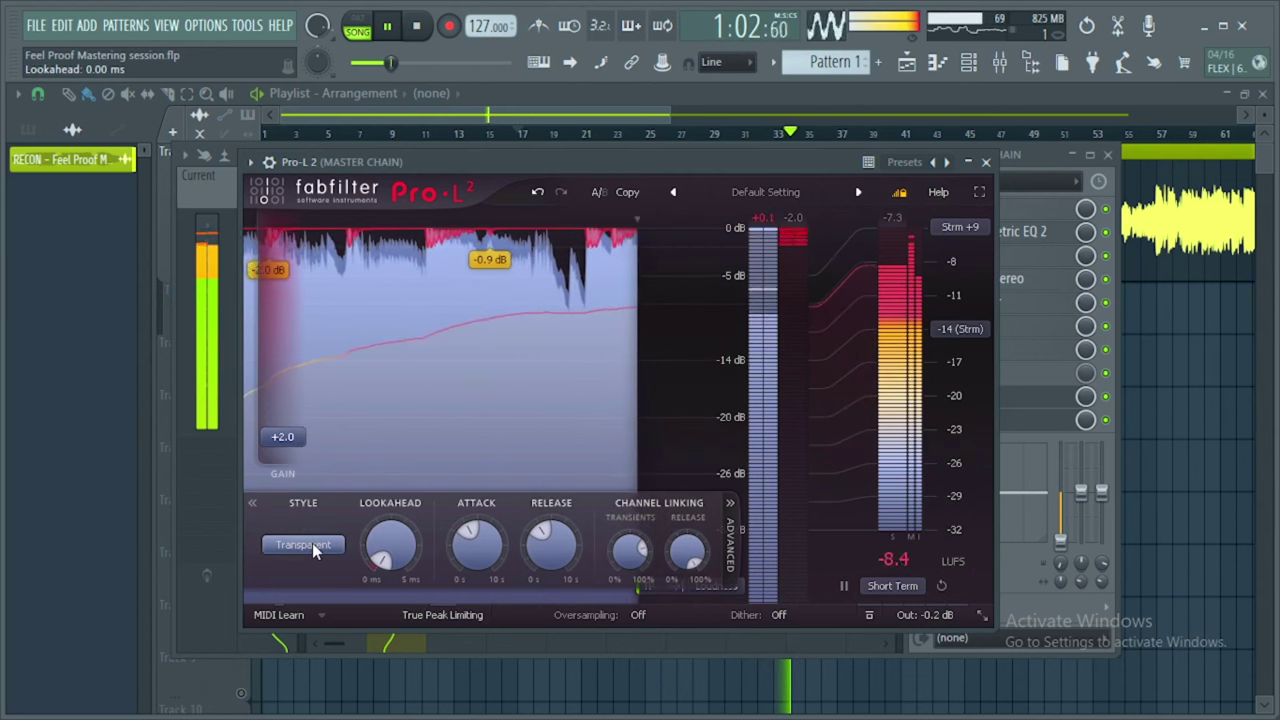
# Set Pro-L 2's lookahead to about 2.95 ms and its style to Dynamic, and close the plugin.
pyautogui.moveTo(418, 573); pyautogui.dragTo(406, 428)
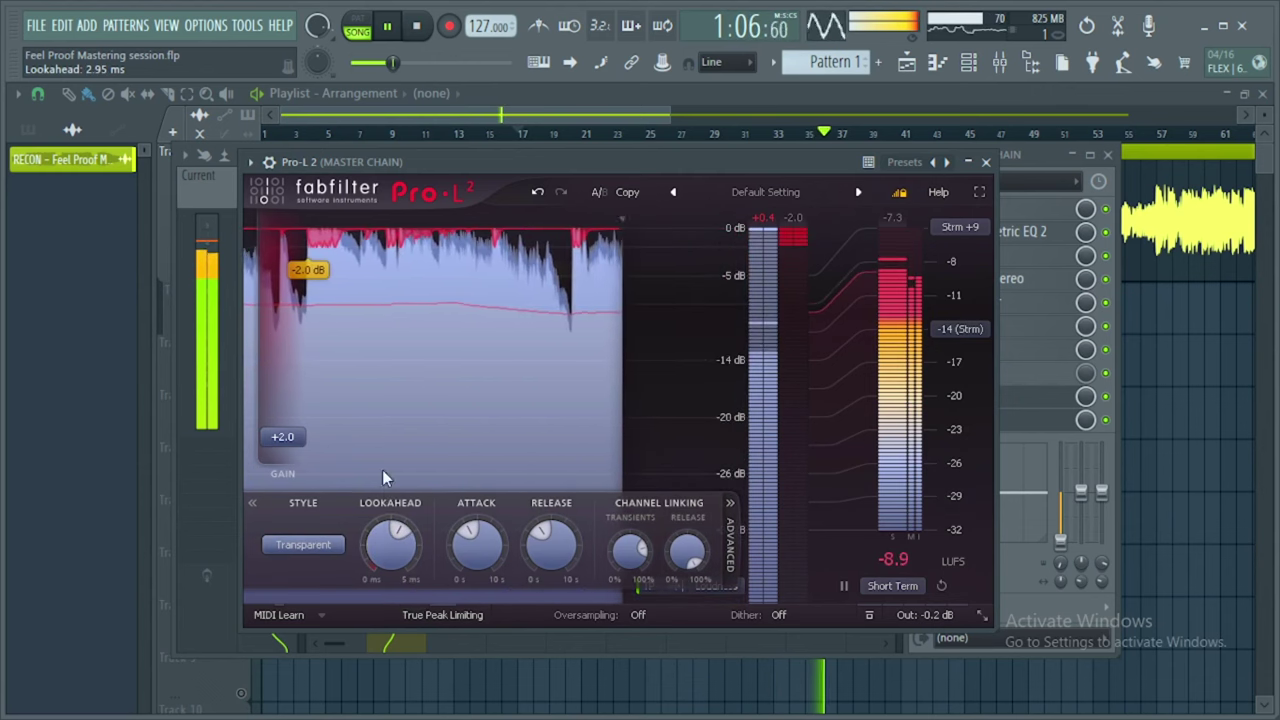
pyautogui.click(312, 546)
pyautogui.click(317, 443)
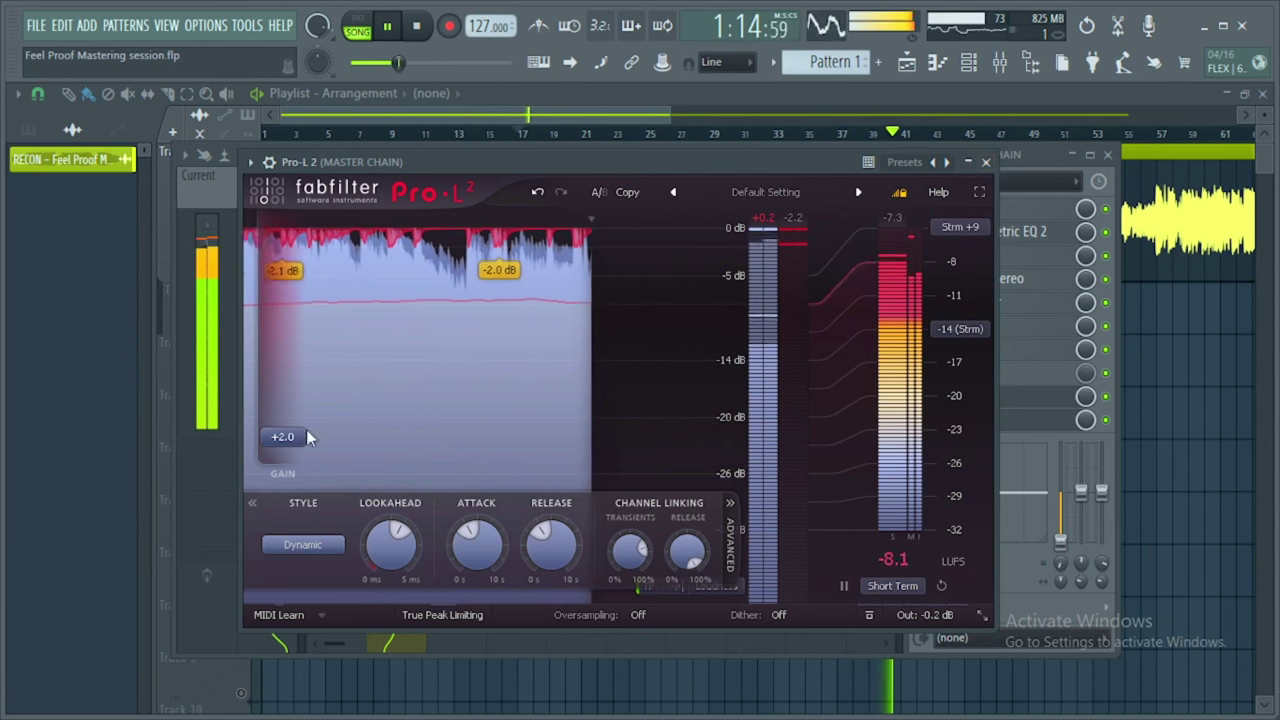
pyautogui.click(986, 162)
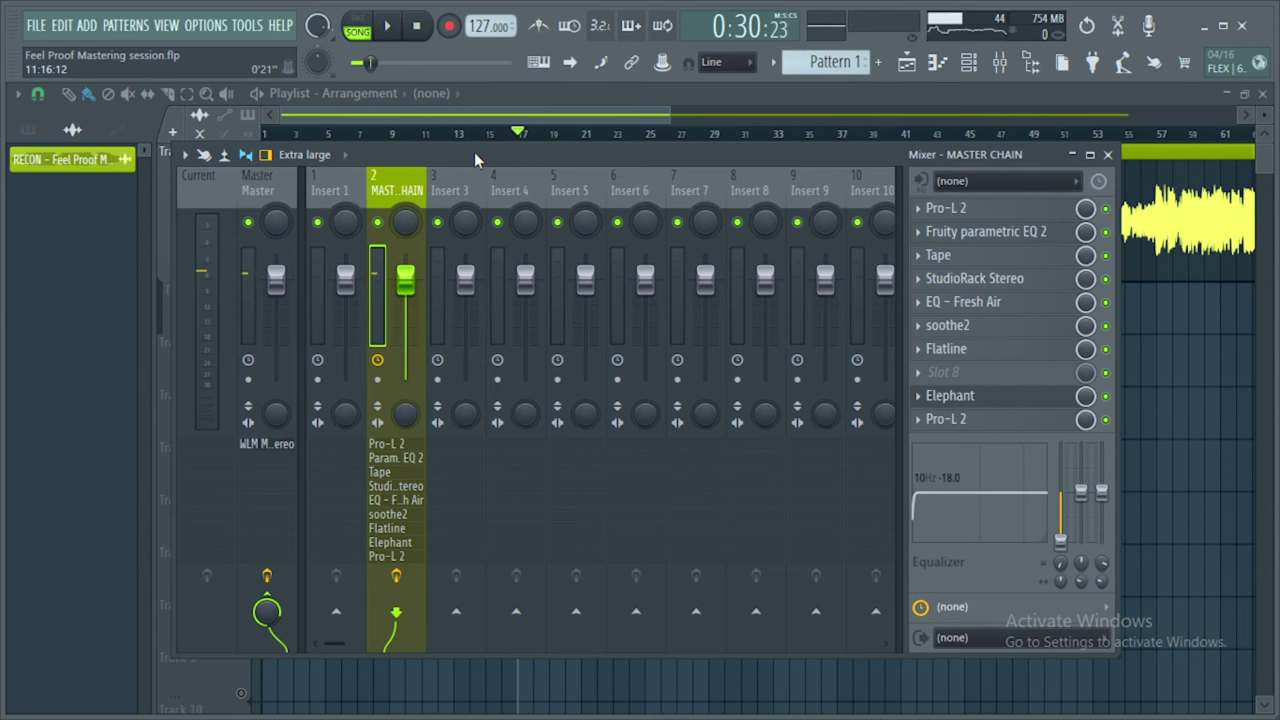
# Reposition the mixer and load Master Plan v10 into slot 8 of the MASTER CHAIN insert.
pyautogui.moveTo(471, 162); pyautogui.dragTo(418, 166)
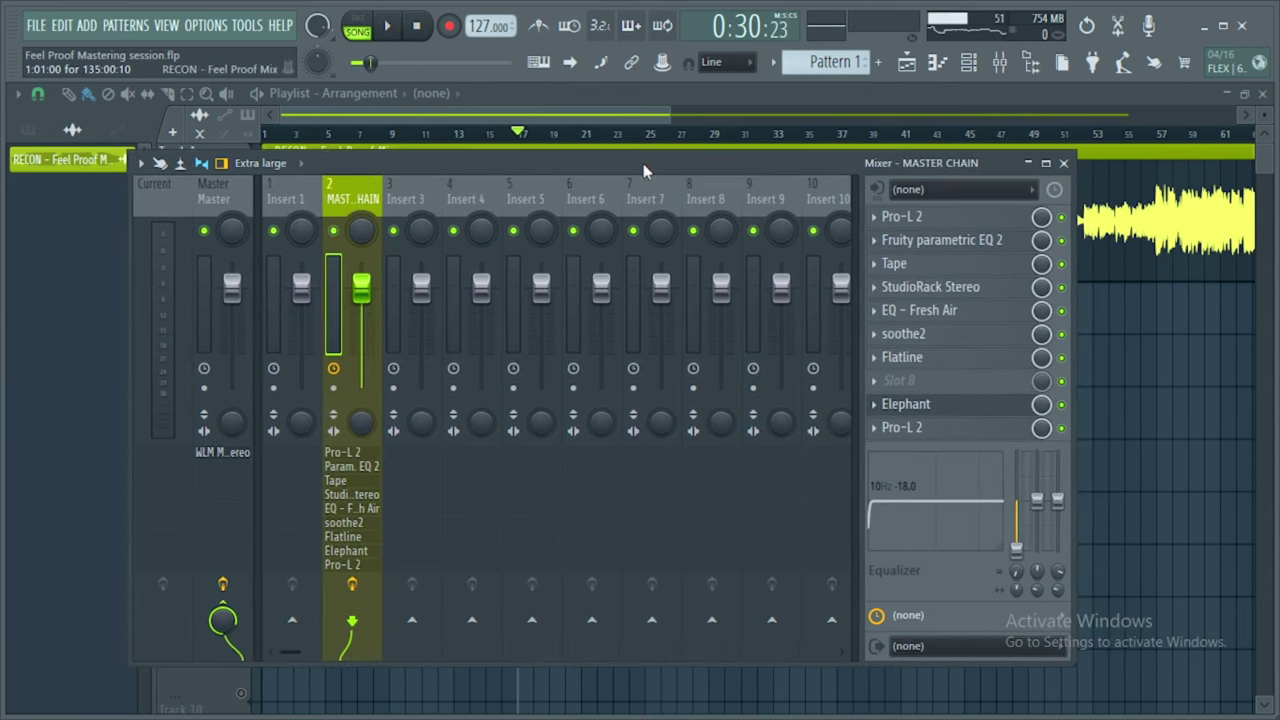
pyautogui.moveTo(643, 163); pyautogui.dragTo(678, 153)
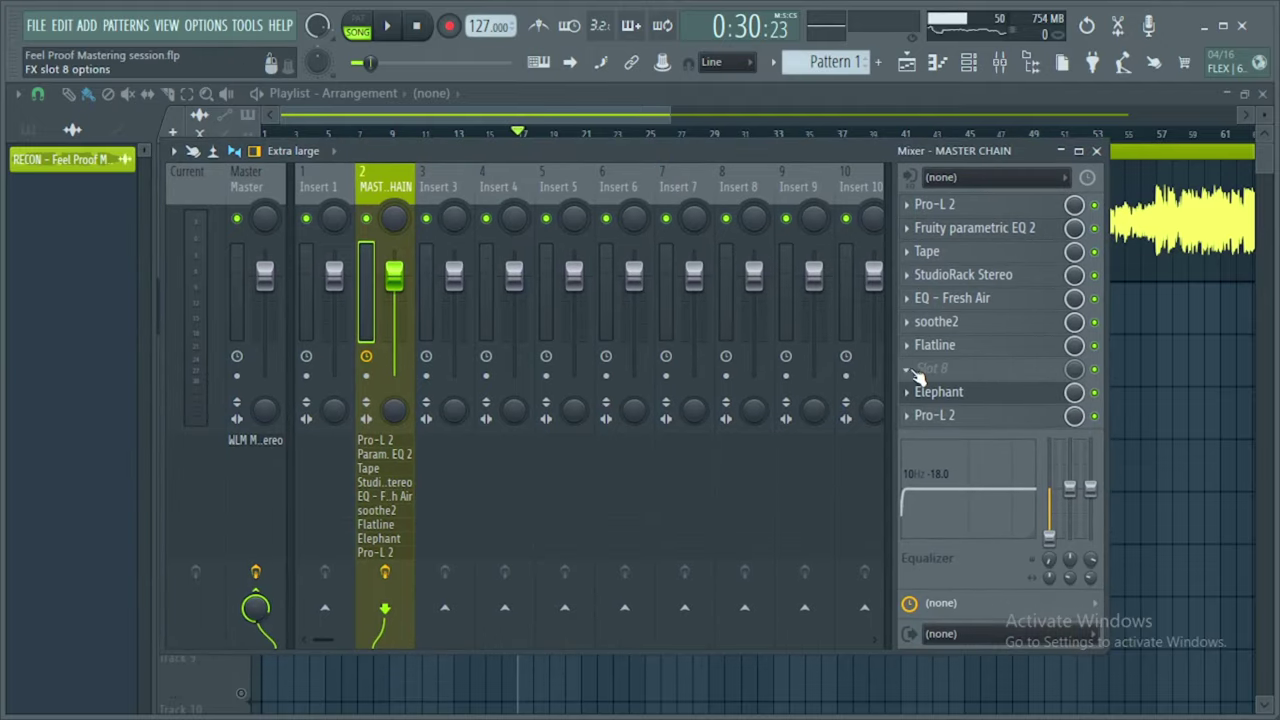
pyautogui.click(918, 376)
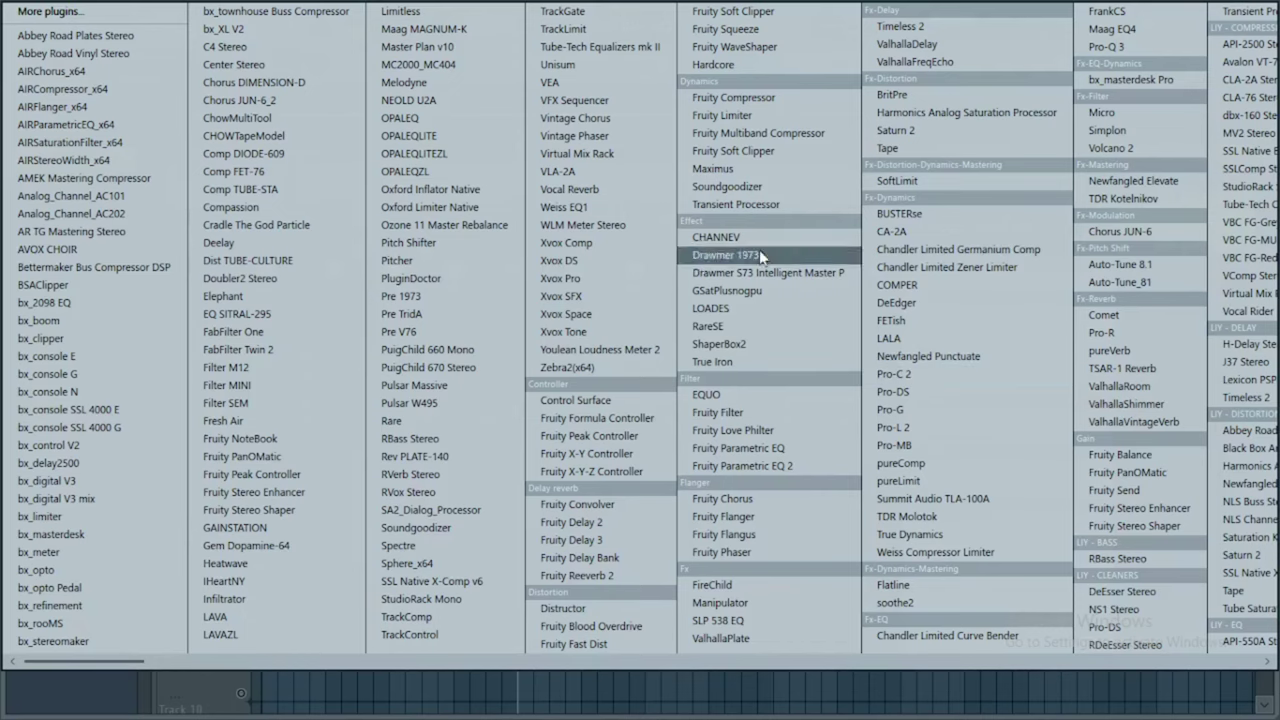
pyautogui.click(441, 47)
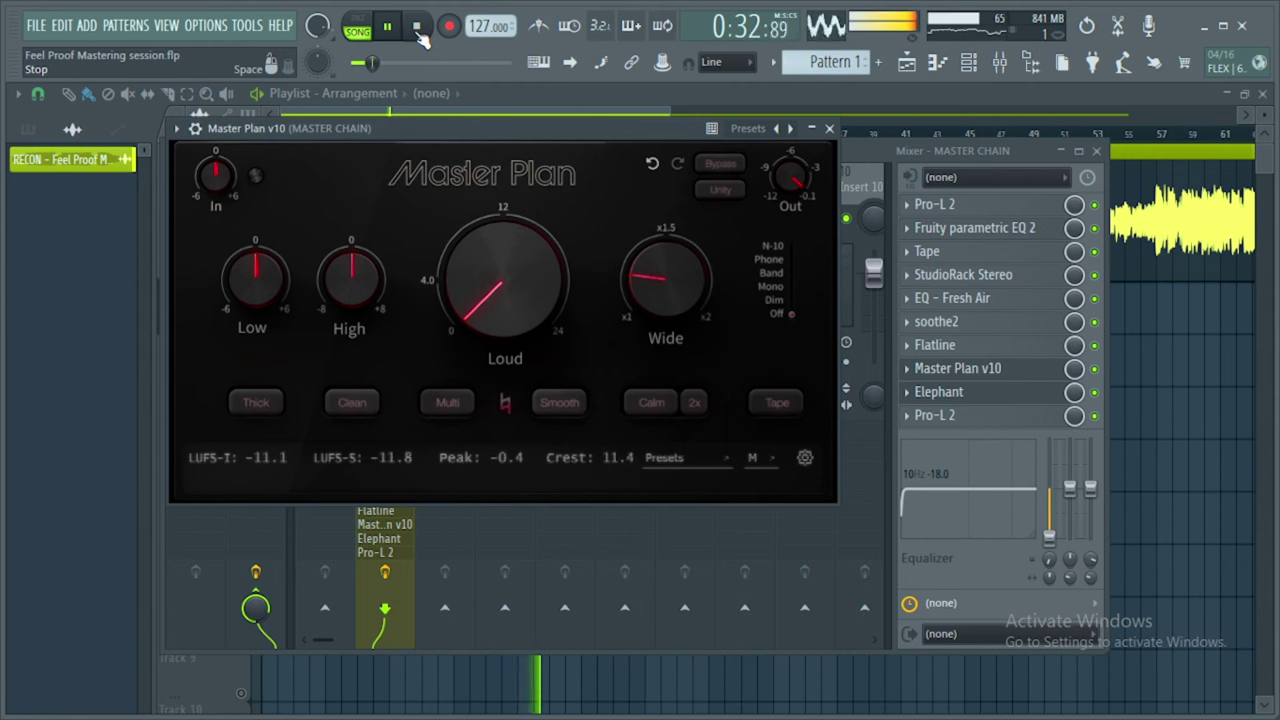
# Show Master Plan's wrapper settings and mute the plugin while the song plays.
pyautogui.click(780, 312)
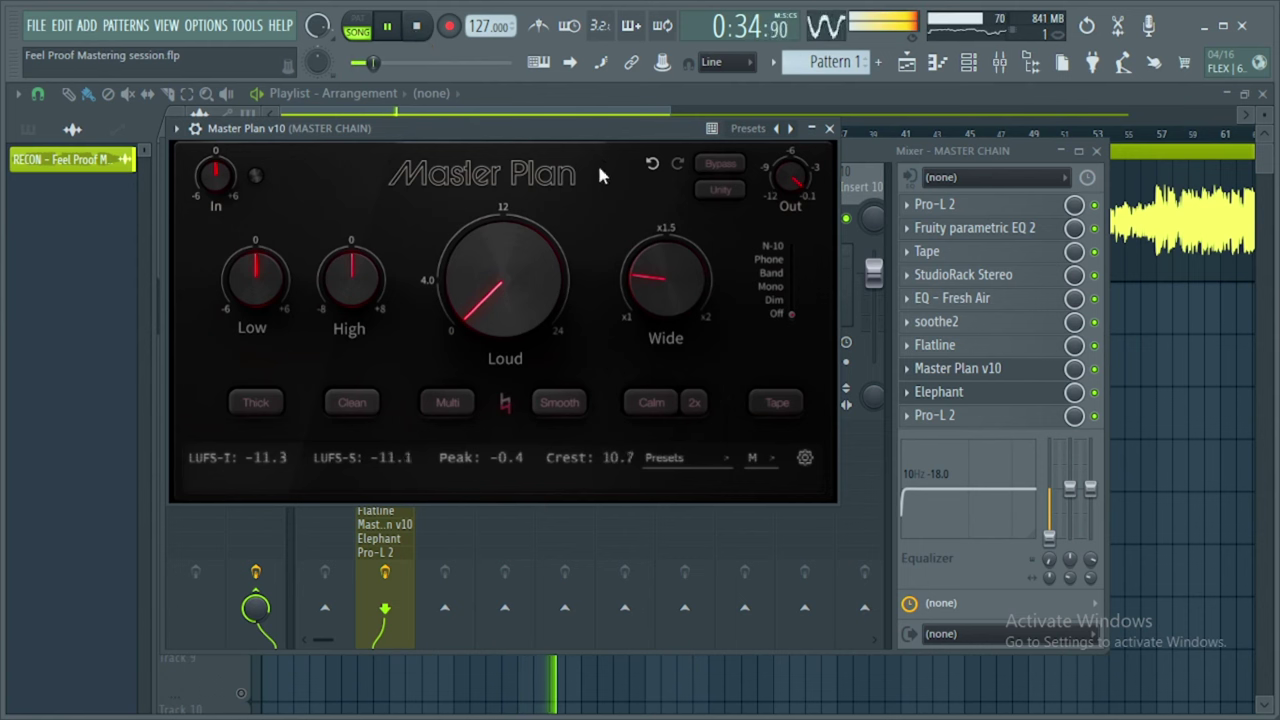
pyautogui.click(197, 129)
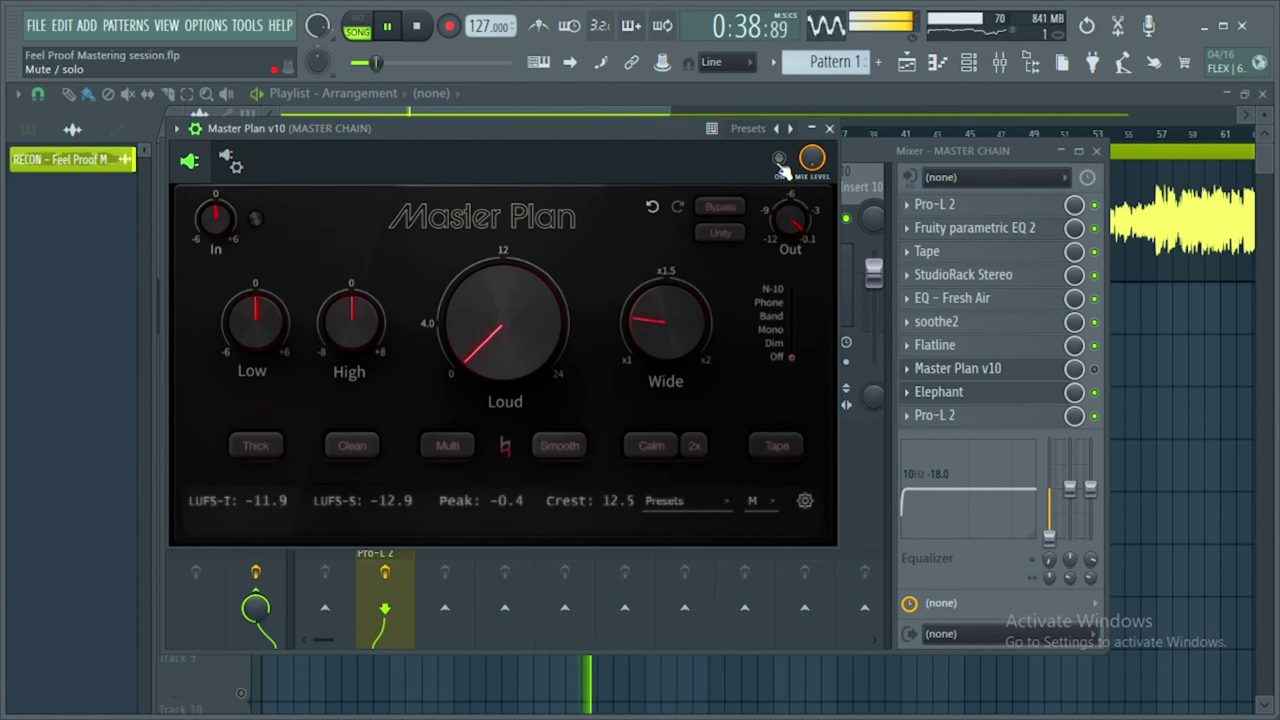
# Move Master Plan v10 up the MASTER CHAIN insert to slot 6, ahead of soothe2 and Flatline.
pyautogui.rightClick(917, 372)
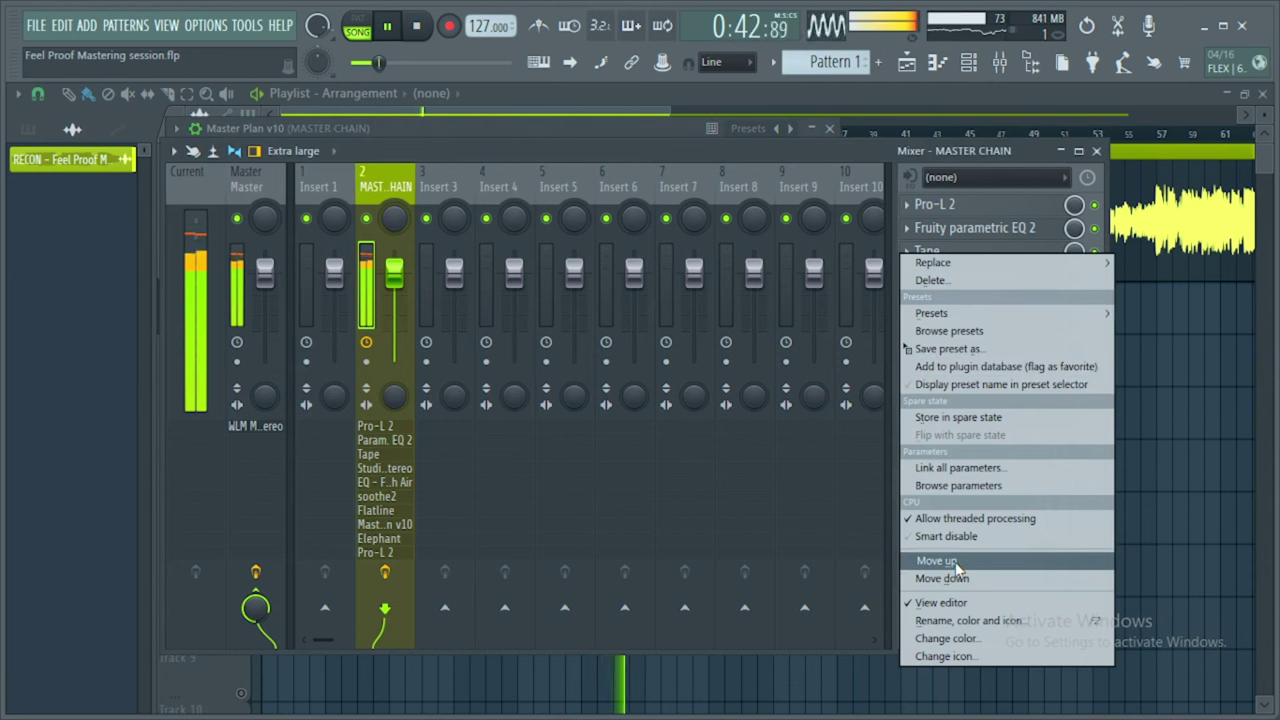
pyautogui.click(943, 578)
pyautogui.click(911, 364)
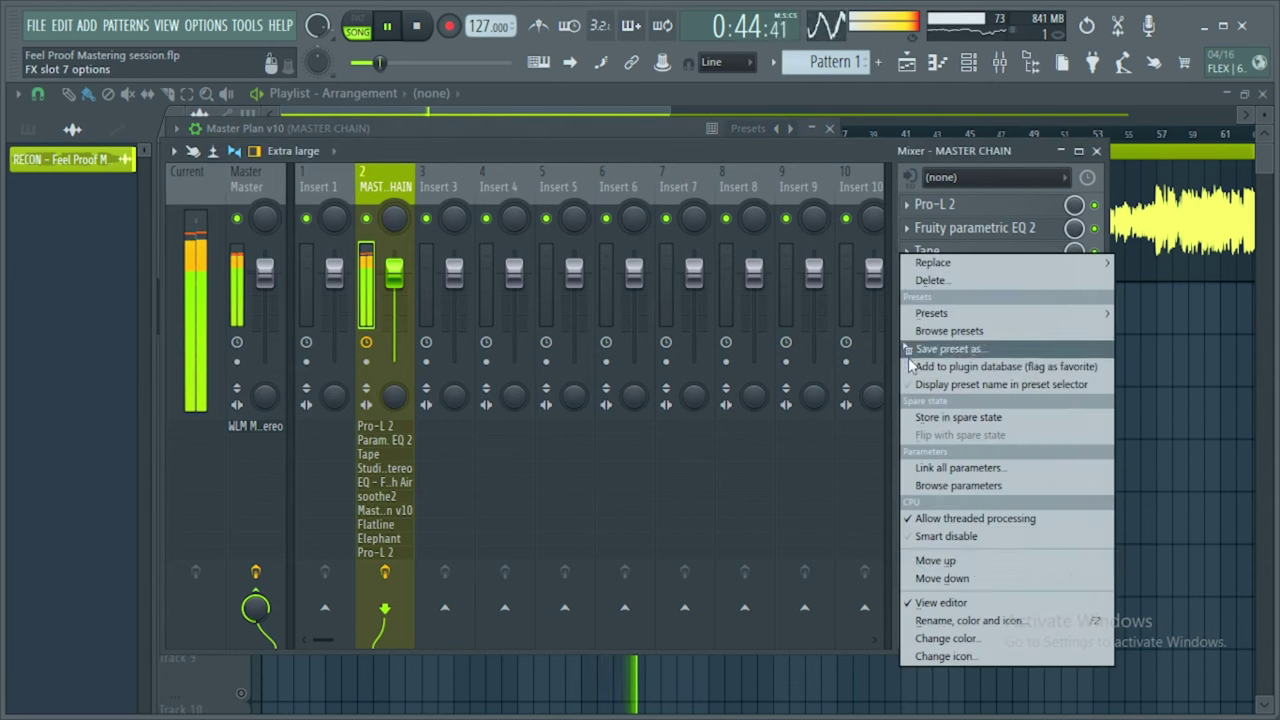
pyautogui.click(950, 561)
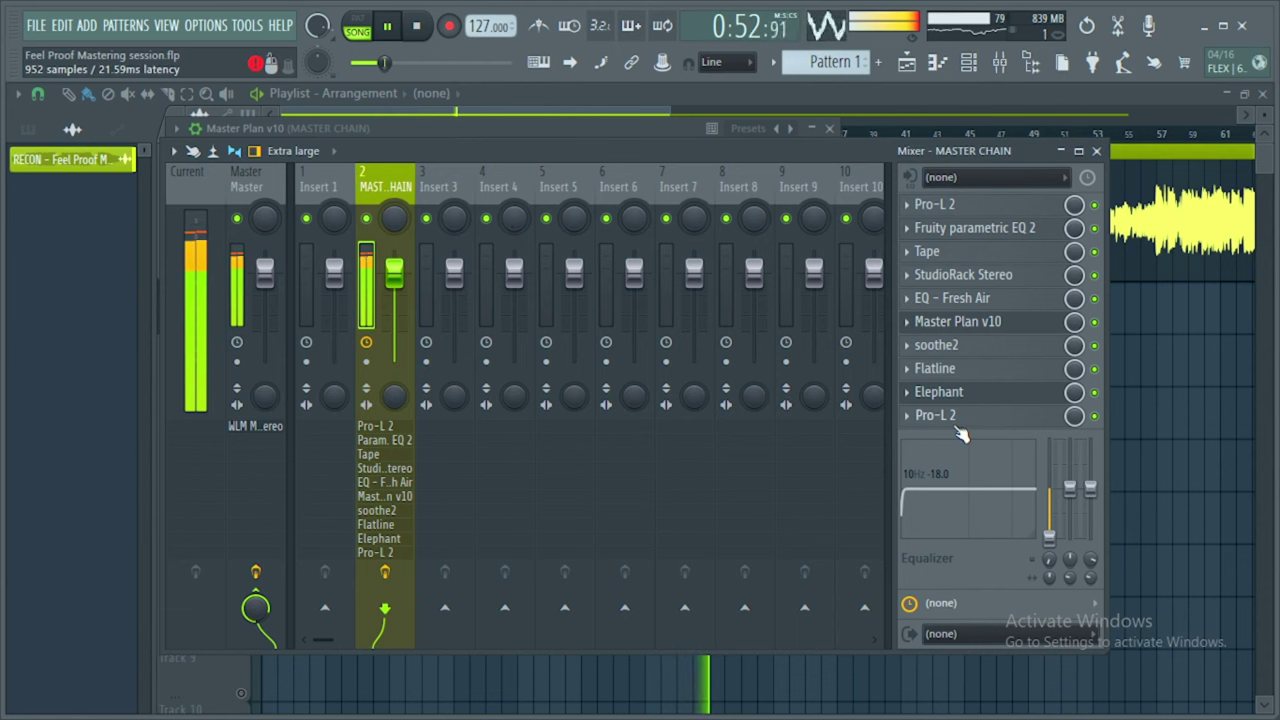
# Check the playing song's loudness in the Master track's WLM Meter Stereo, stop playback and close the meter.
pyautogui.click(249, 179)
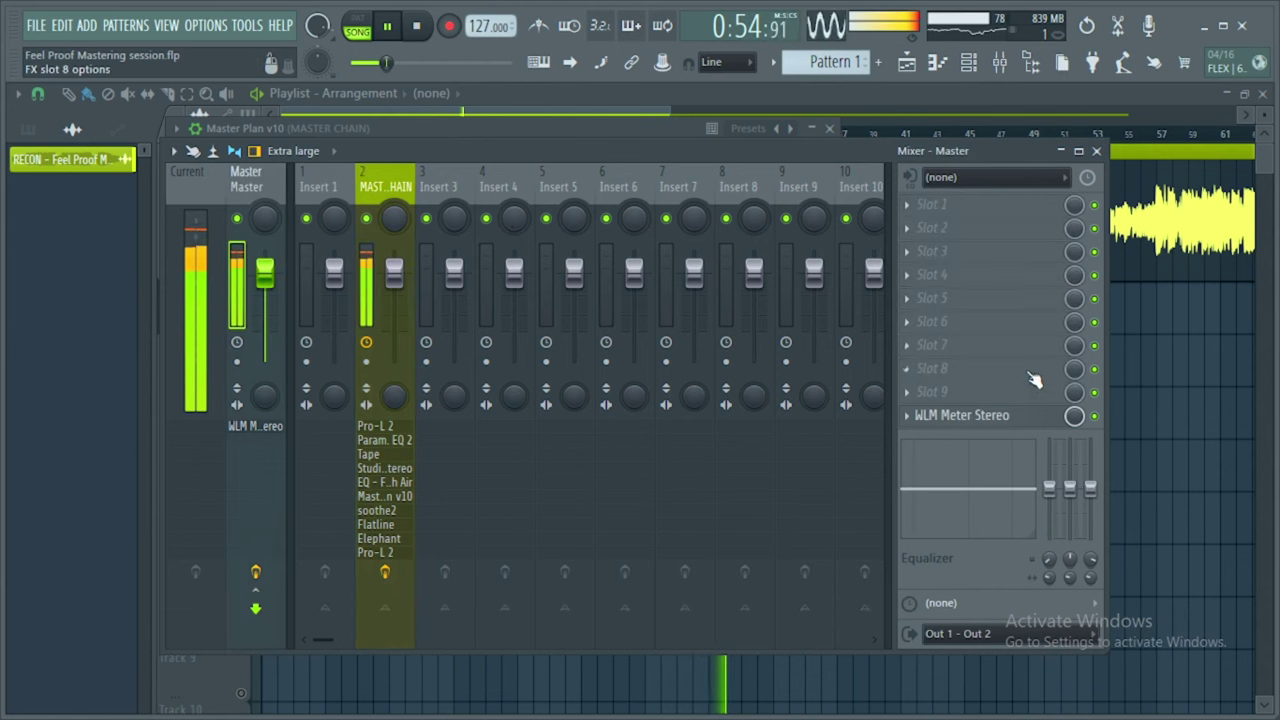
pyautogui.click(998, 420)
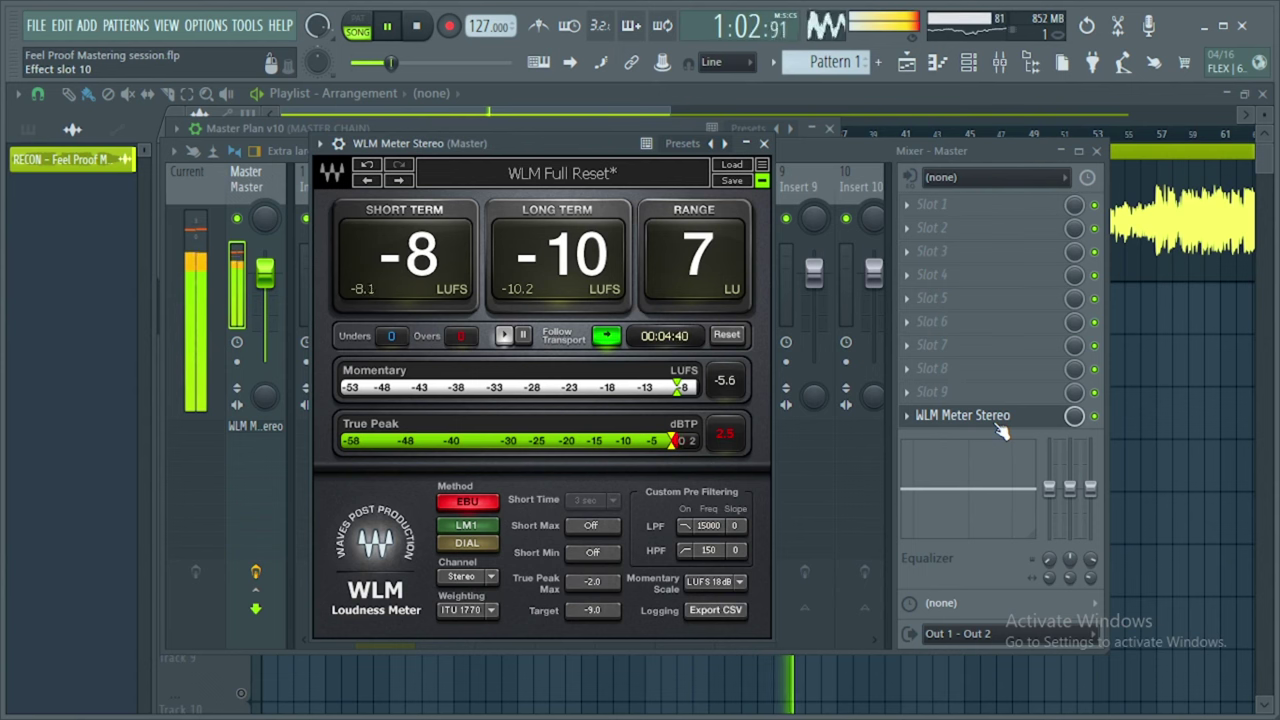
pyautogui.press('space')
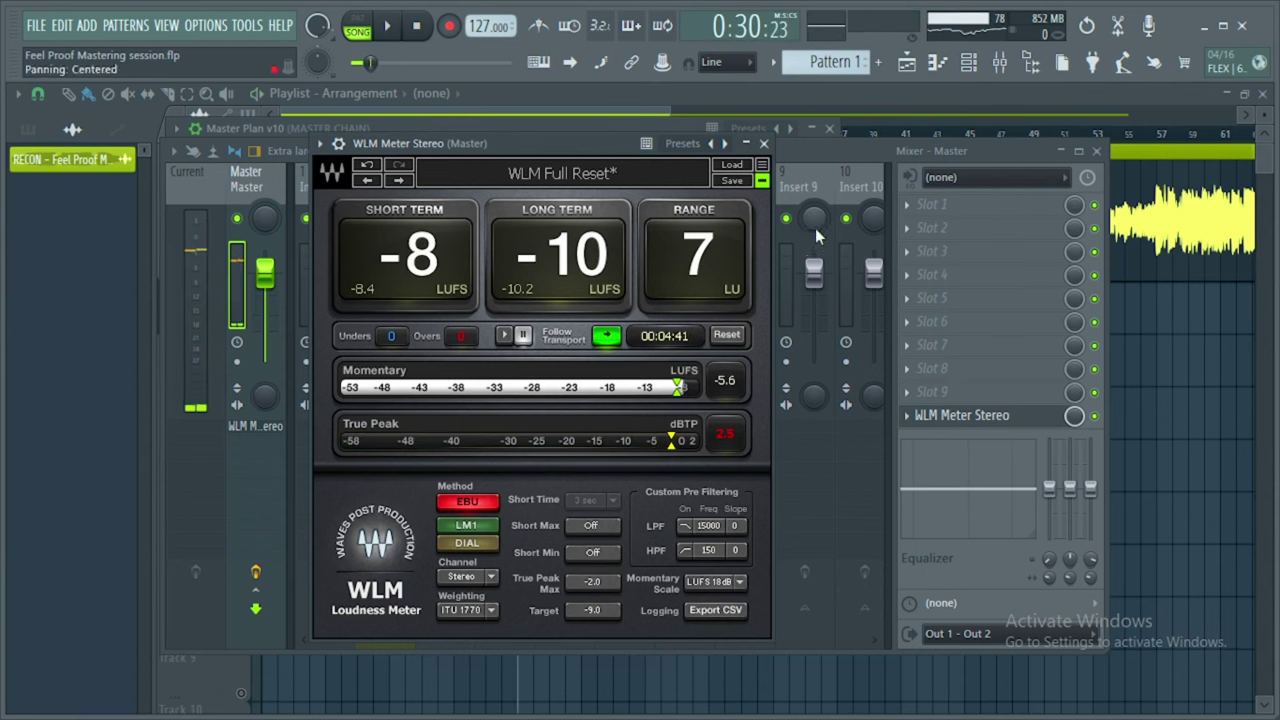
pyautogui.click(831, 153)
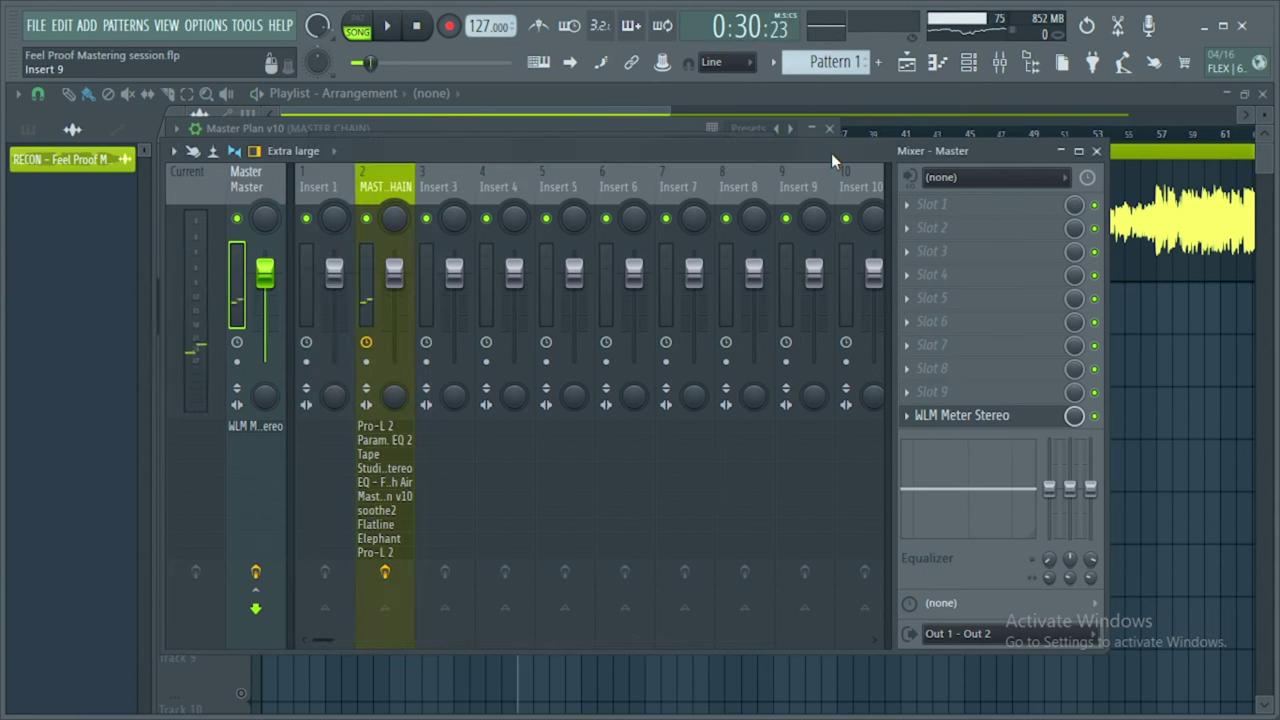
# Set the gain of the MASTER CHAIN's last Pro-L 2 to +1 dB, restart playback and close the plugin.
pyautogui.click(400, 187)
pyautogui.click(944, 415)
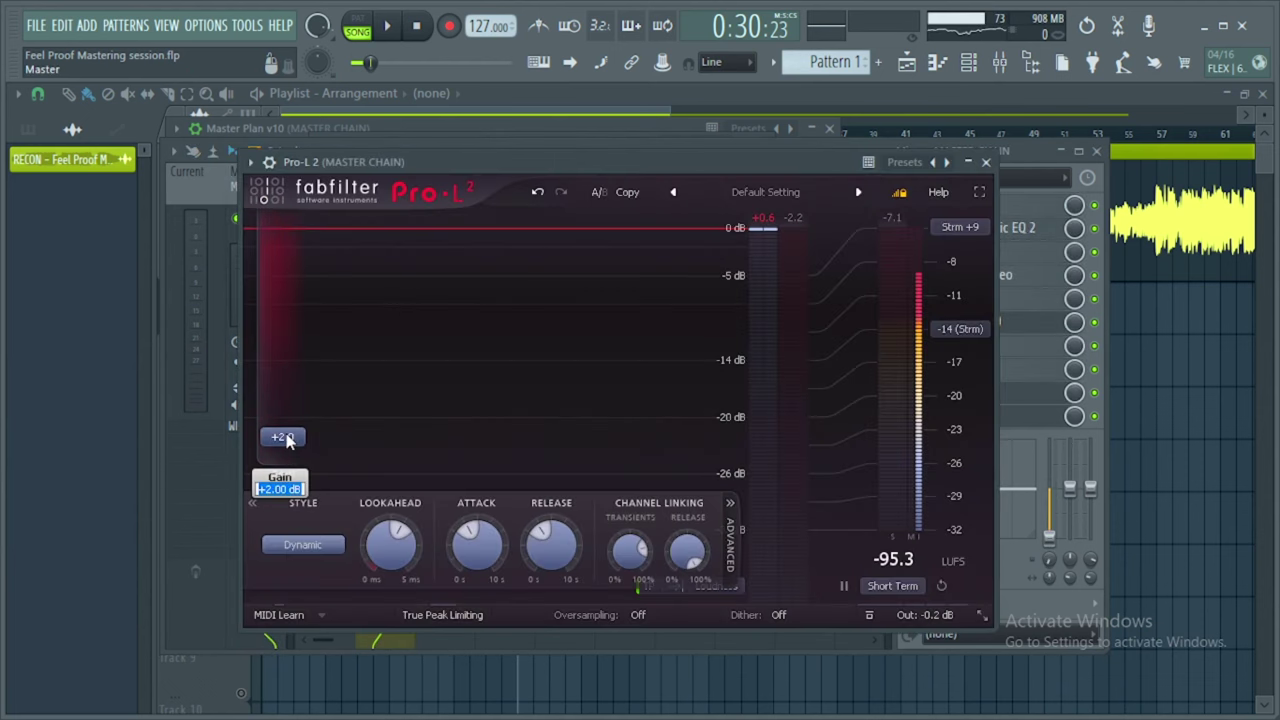
pyautogui.write('1')
pyautogui.press('Return')
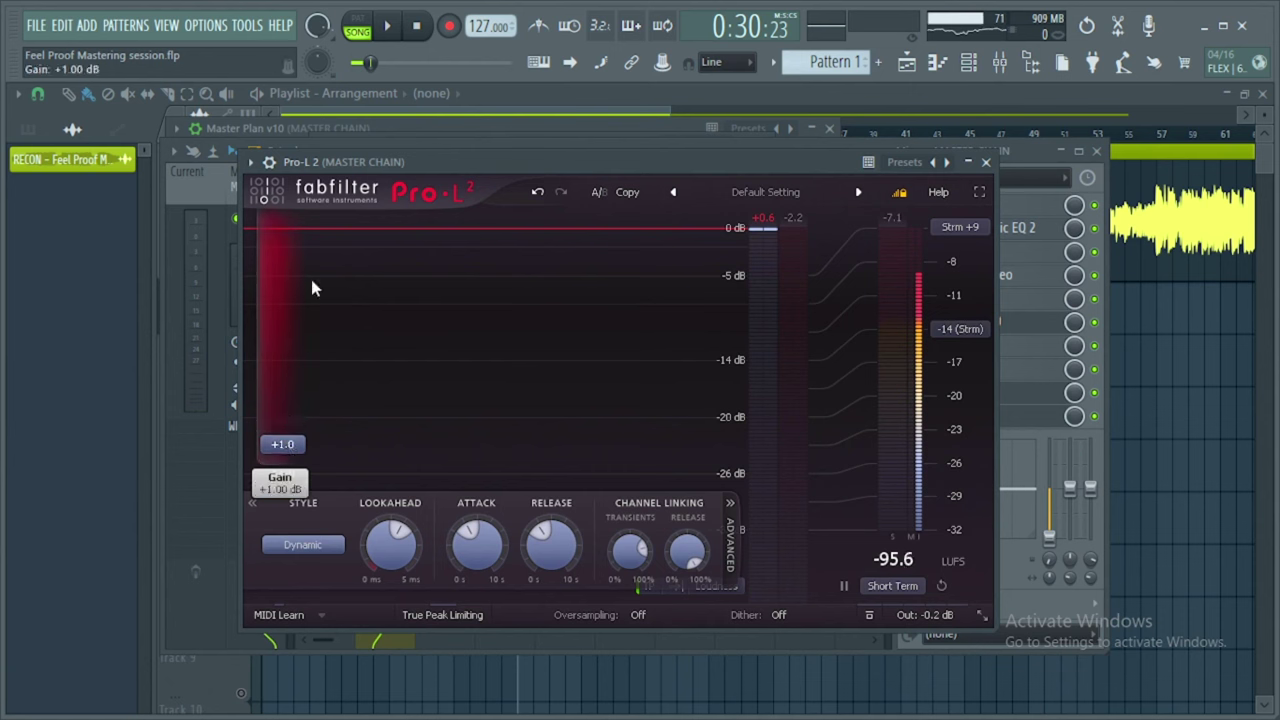
pyautogui.click(394, 27)
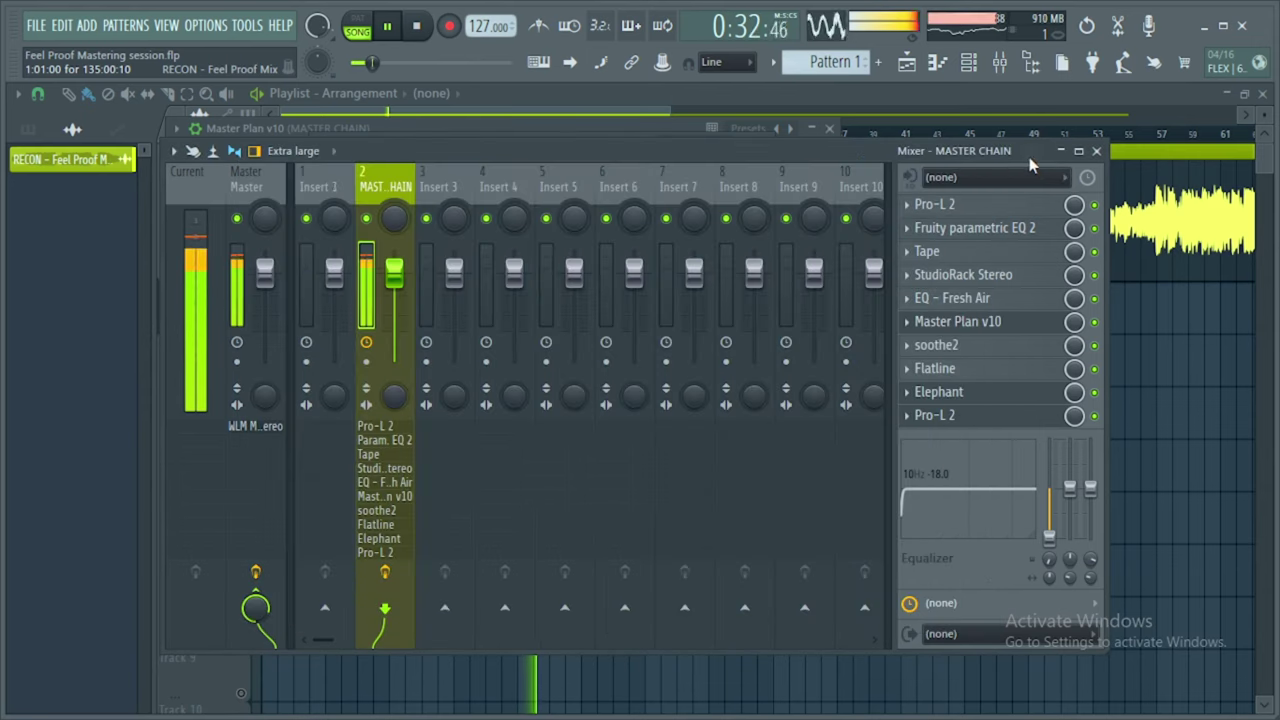
pyautogui.click(986, 161)
# Recheck the playing song's loudness with WLM Meter Stereo on the Master track and close the meter.
pyautogui.click(235, 188)
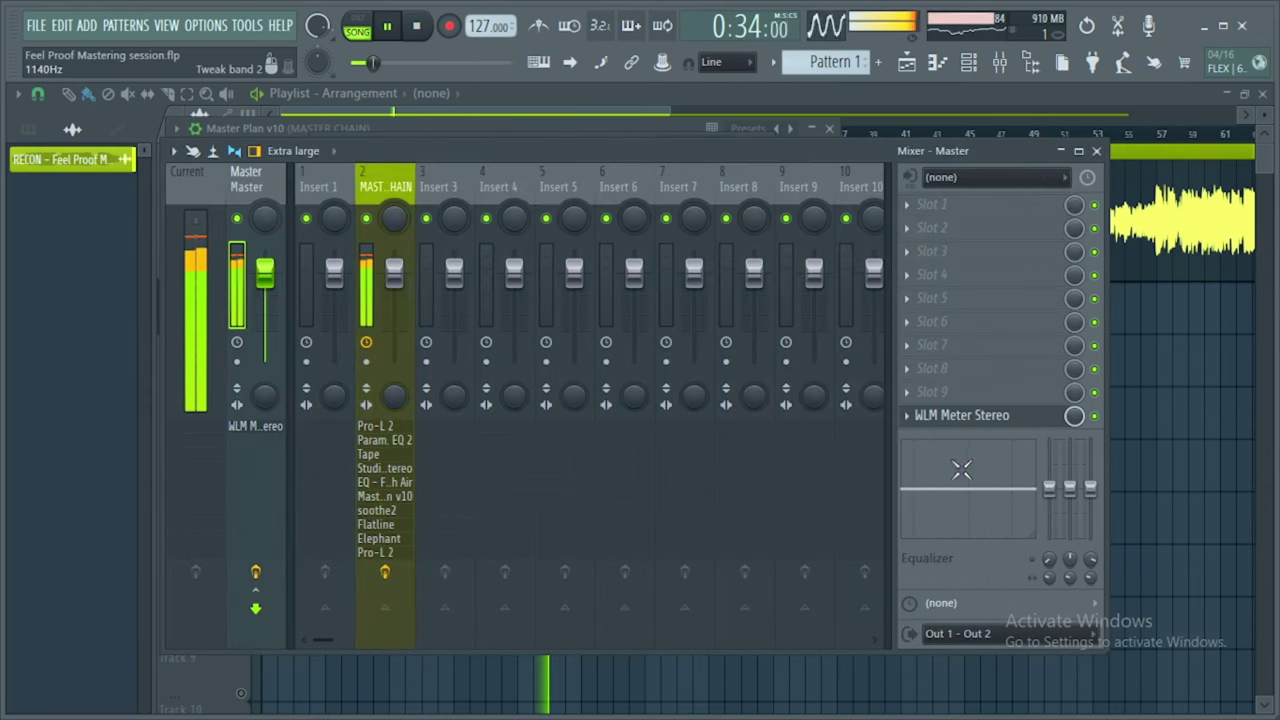
pyautogui.click(982, 425)
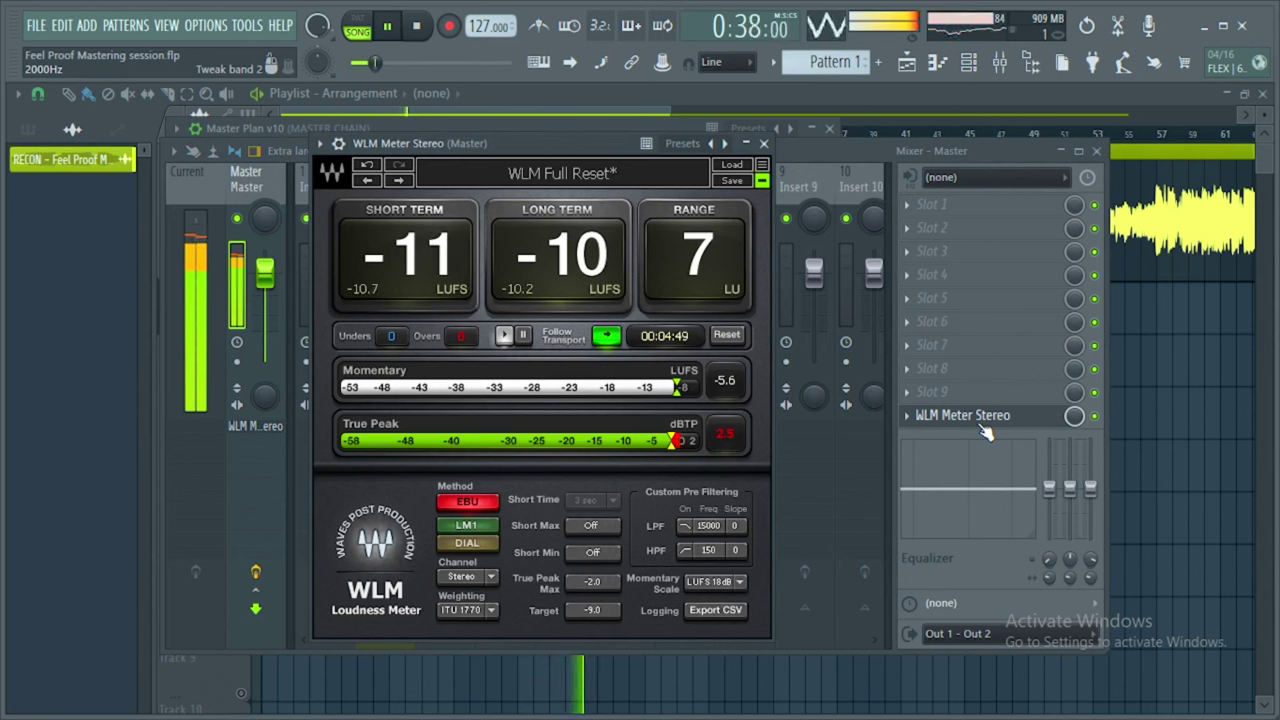
pyautogui.click(836, 153)
# Set the gain of the last Pro-L 2 on the MASTER CHAIN insert to +1.3 dB.
pyautogui.click(370, 212)
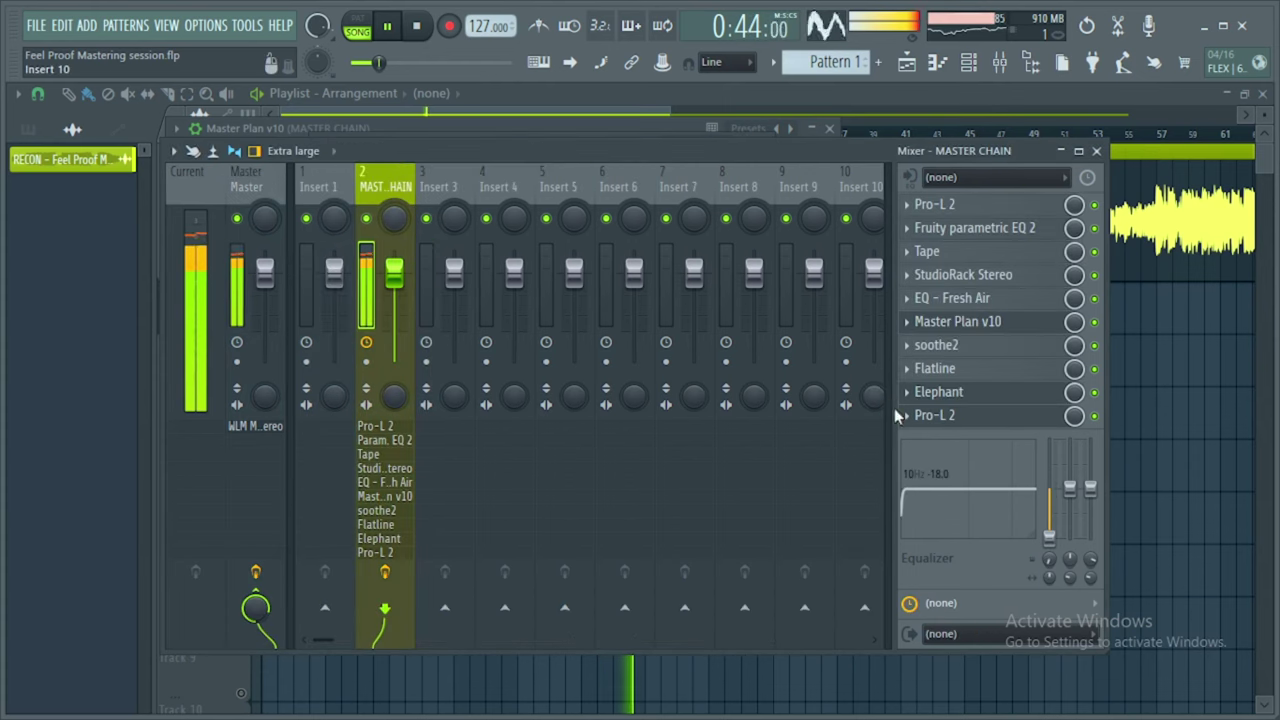
pyautogui.click(935, 415)
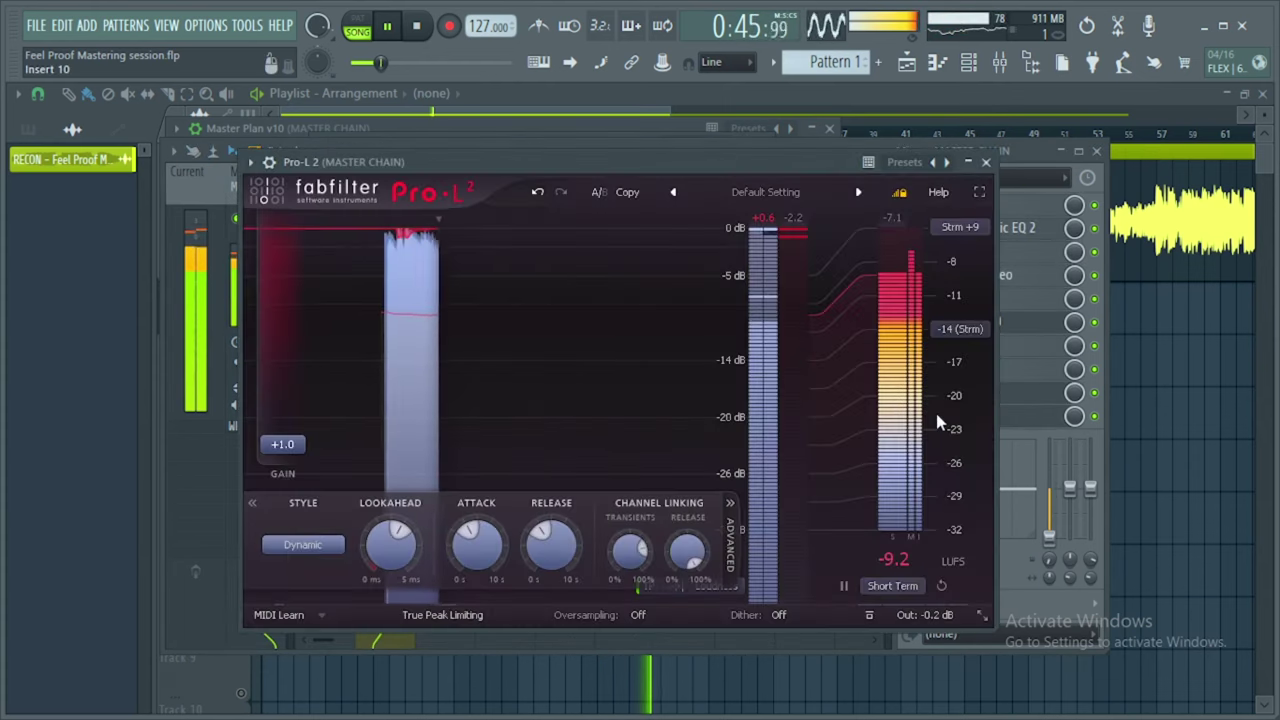
pyautogui.doubleClick(284, 458)
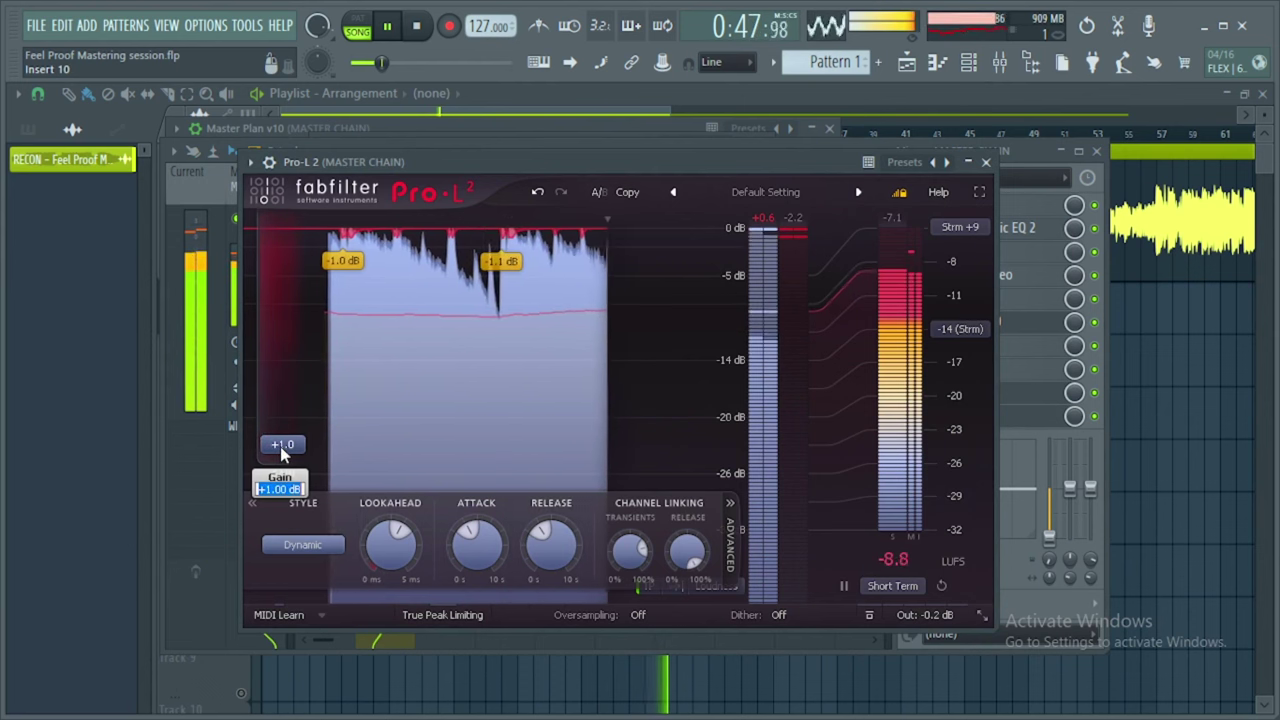
pyautogui.write('1.3')
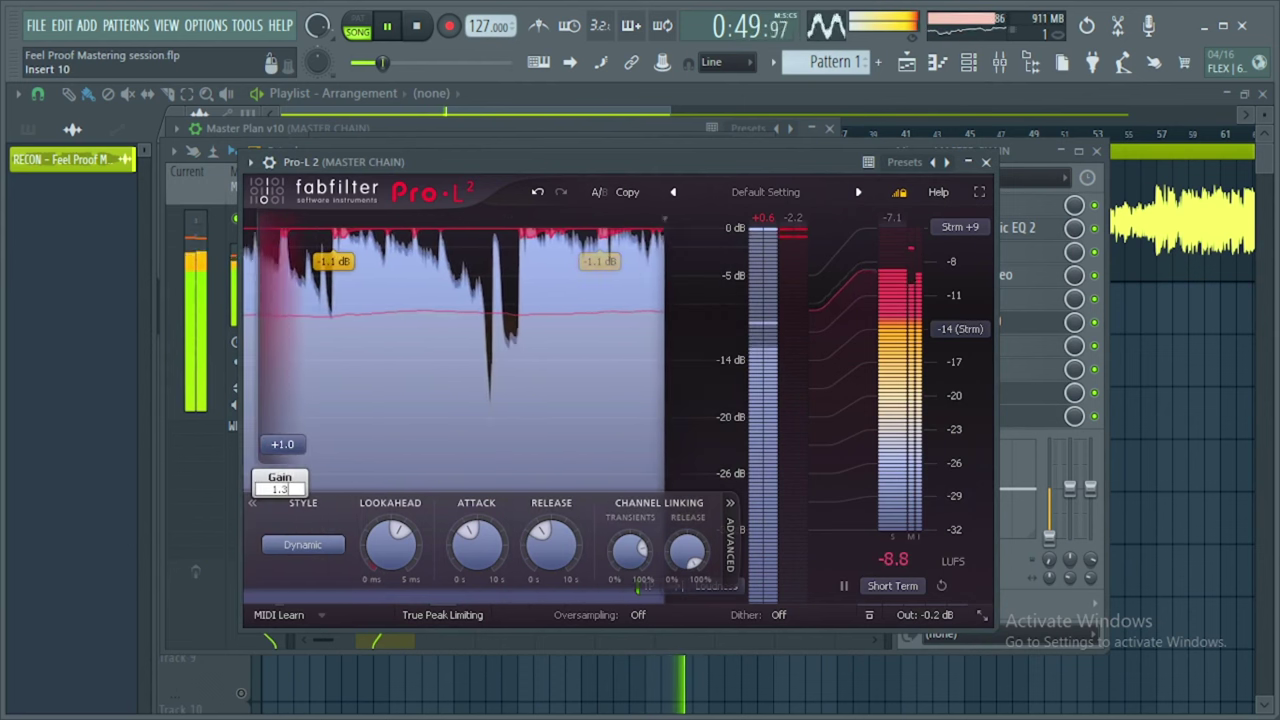
pyautogui.press('Return')
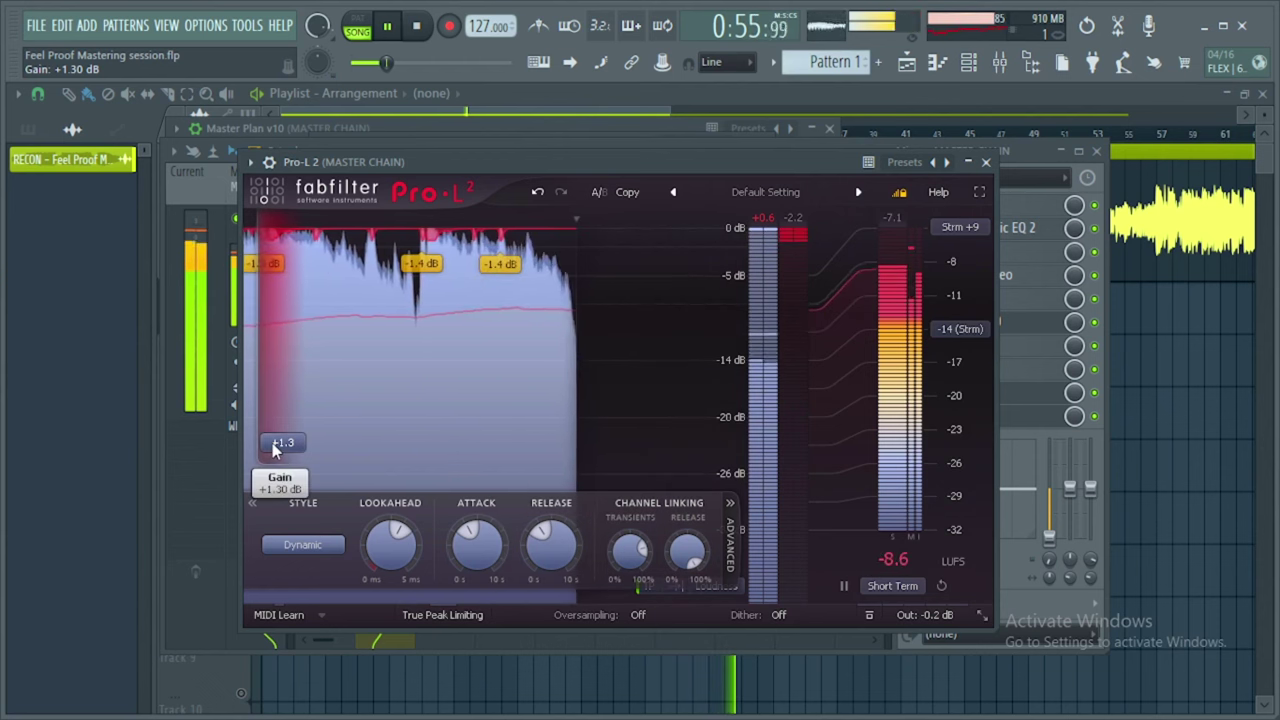
# Reset Pro-L 2's loudness measurement while the song plays, keeping the Short Term mode, and close the plugin with playback stopped.
pyautogui.click(892, 586)
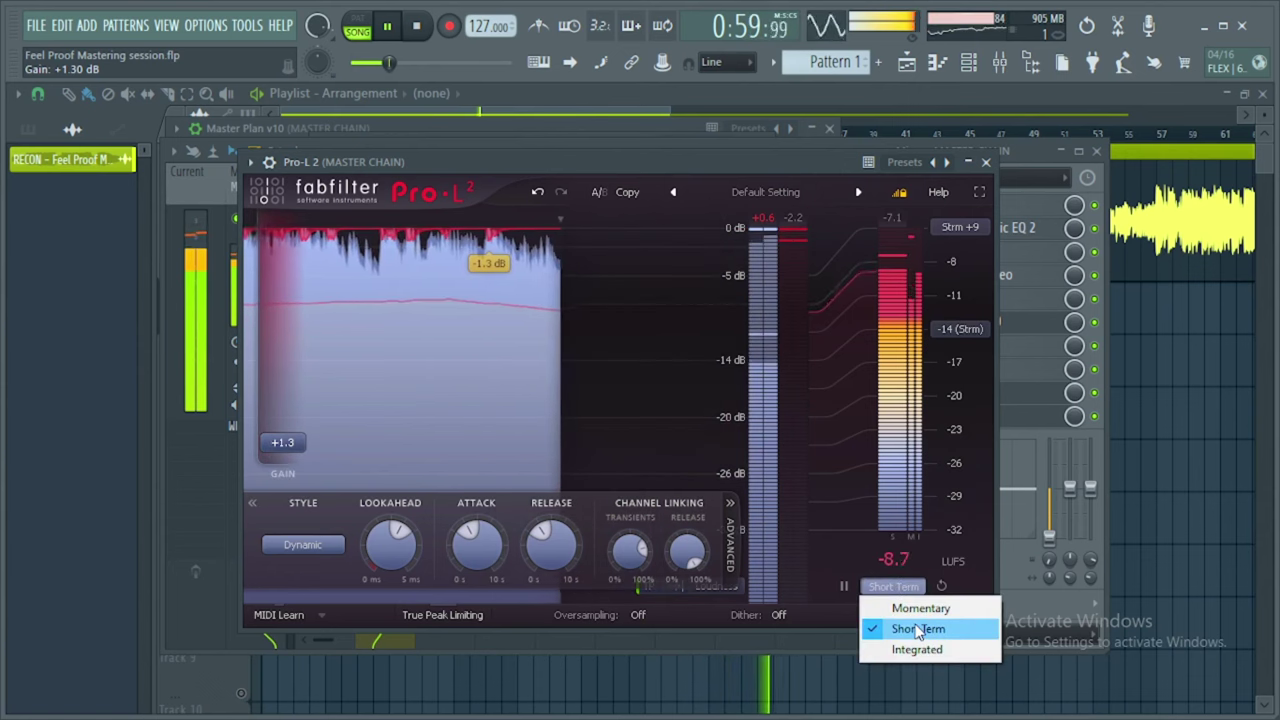
pyautogui.click(816, 161)
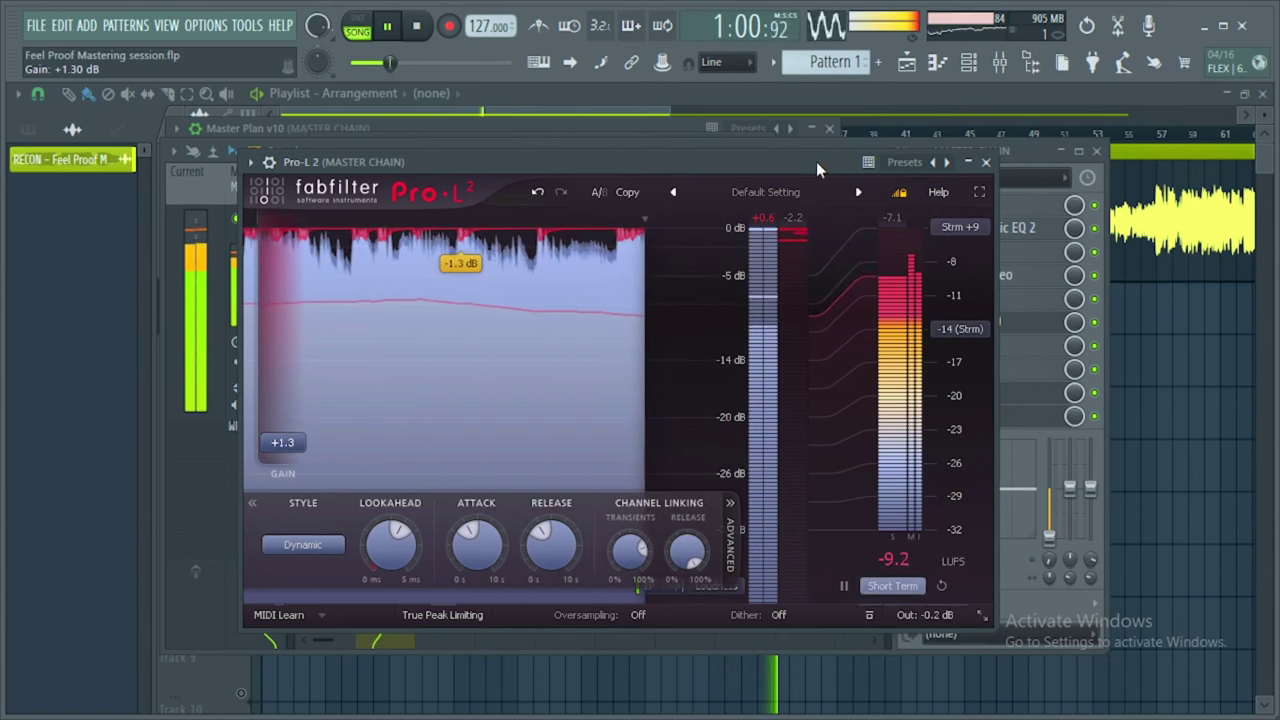
pyautogui.click(941, 586)
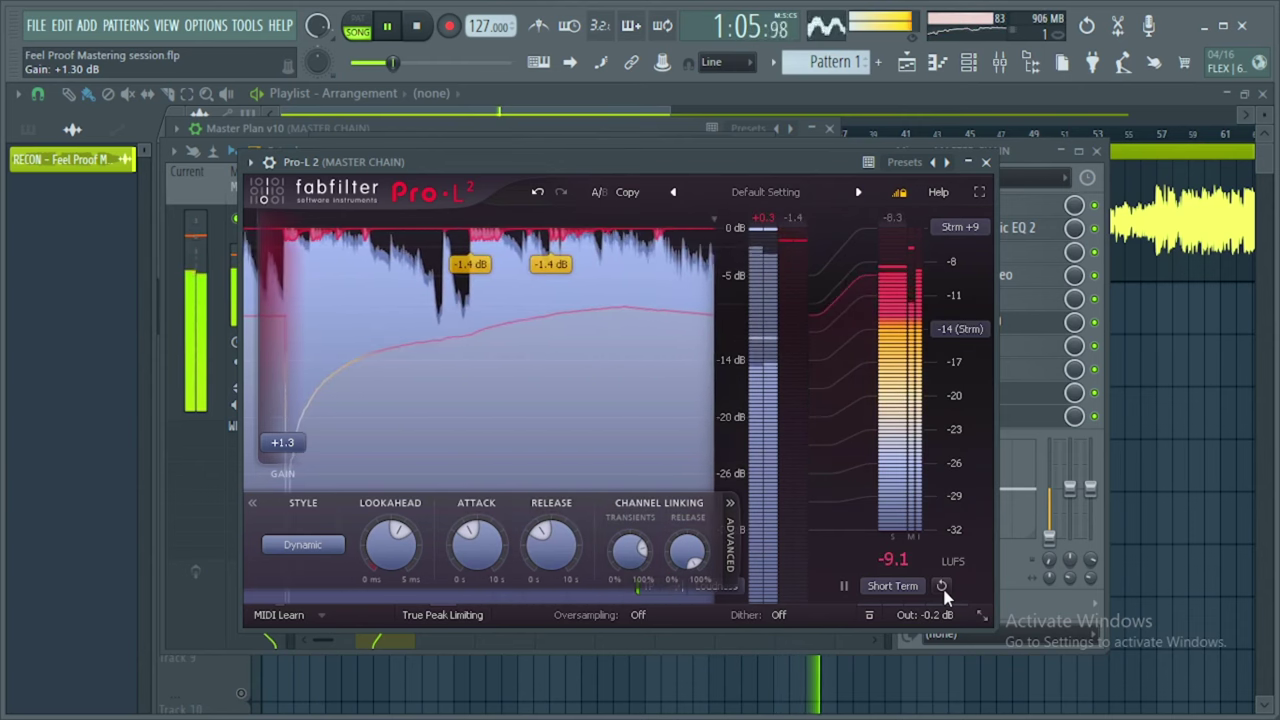
pyautogui.press('space')
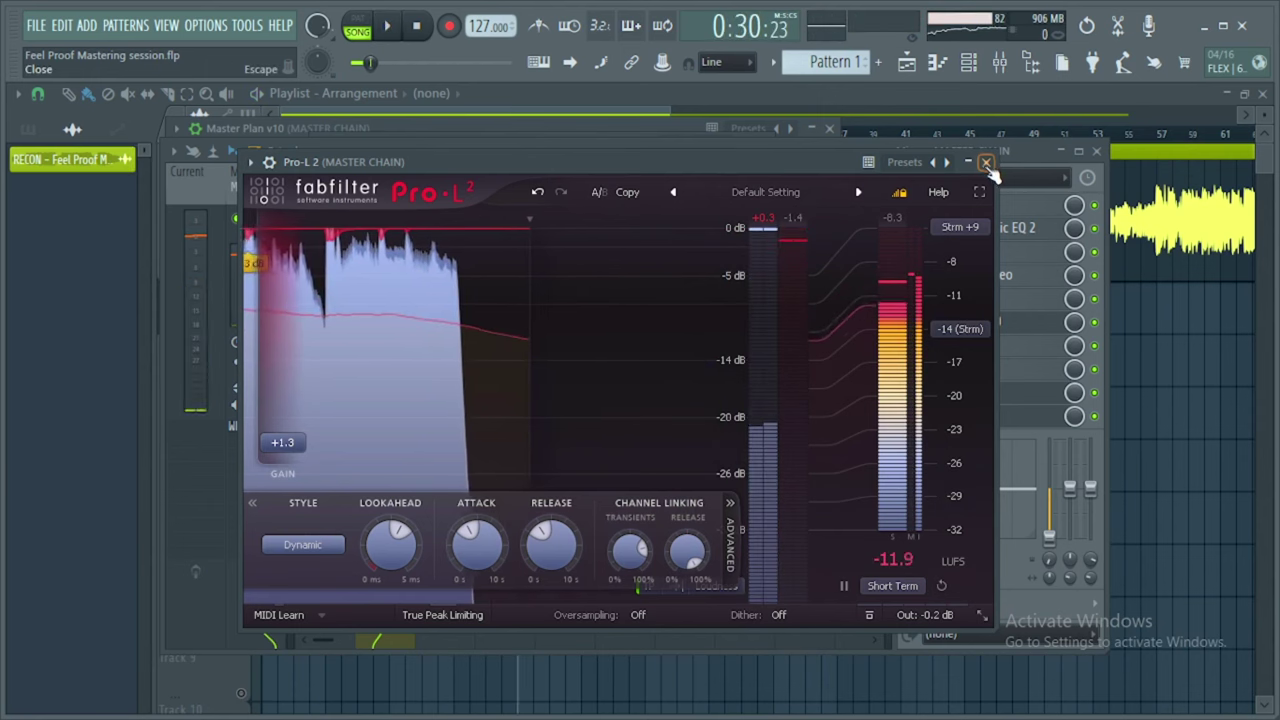
pyautogui.click(986, 162)
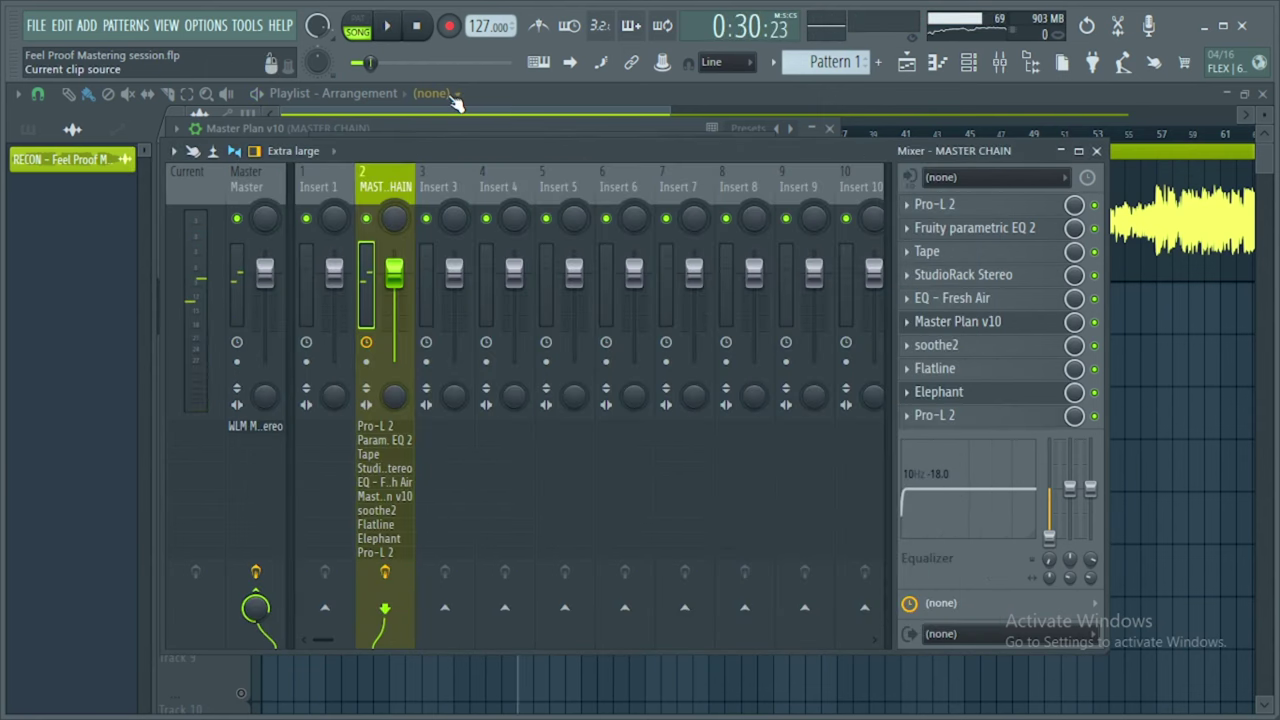
# Play the song with all MASTER CHAIN effects bypassed and re-enable them to compare the mix with the master.
pyautogui.click(396, 579)
pyautogui.press('space')
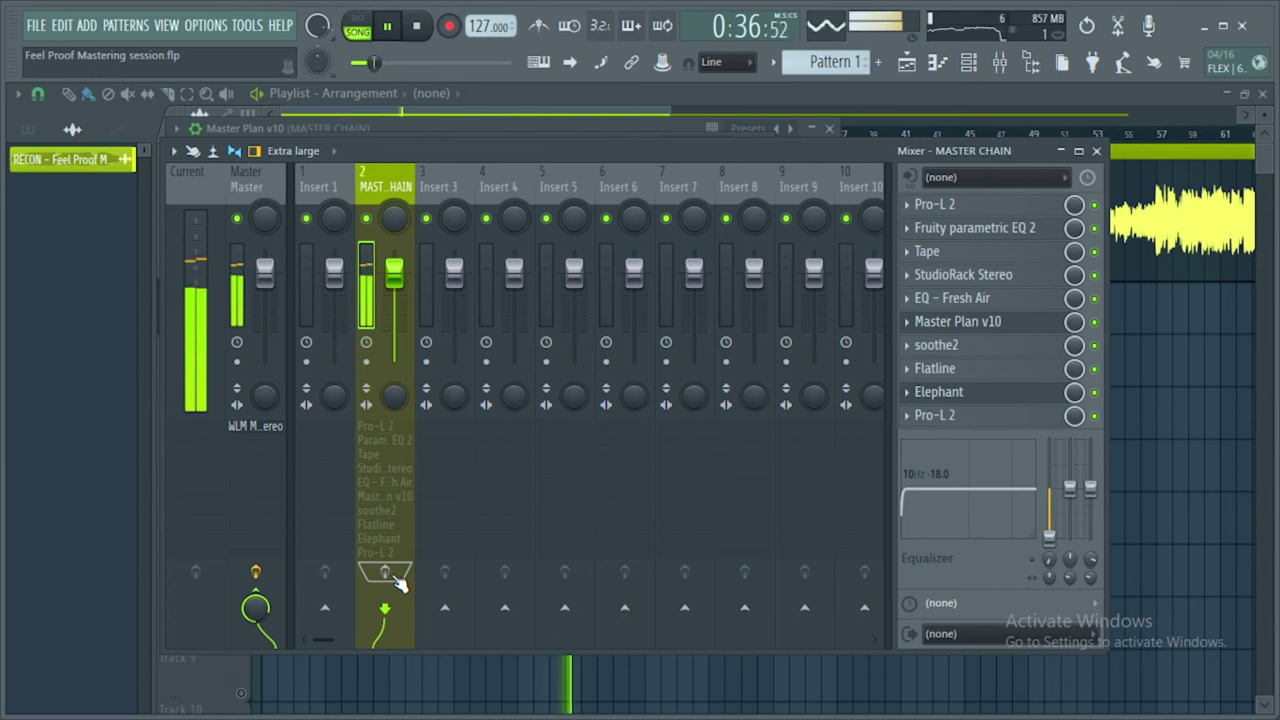
pyautogui.click(388, 574)
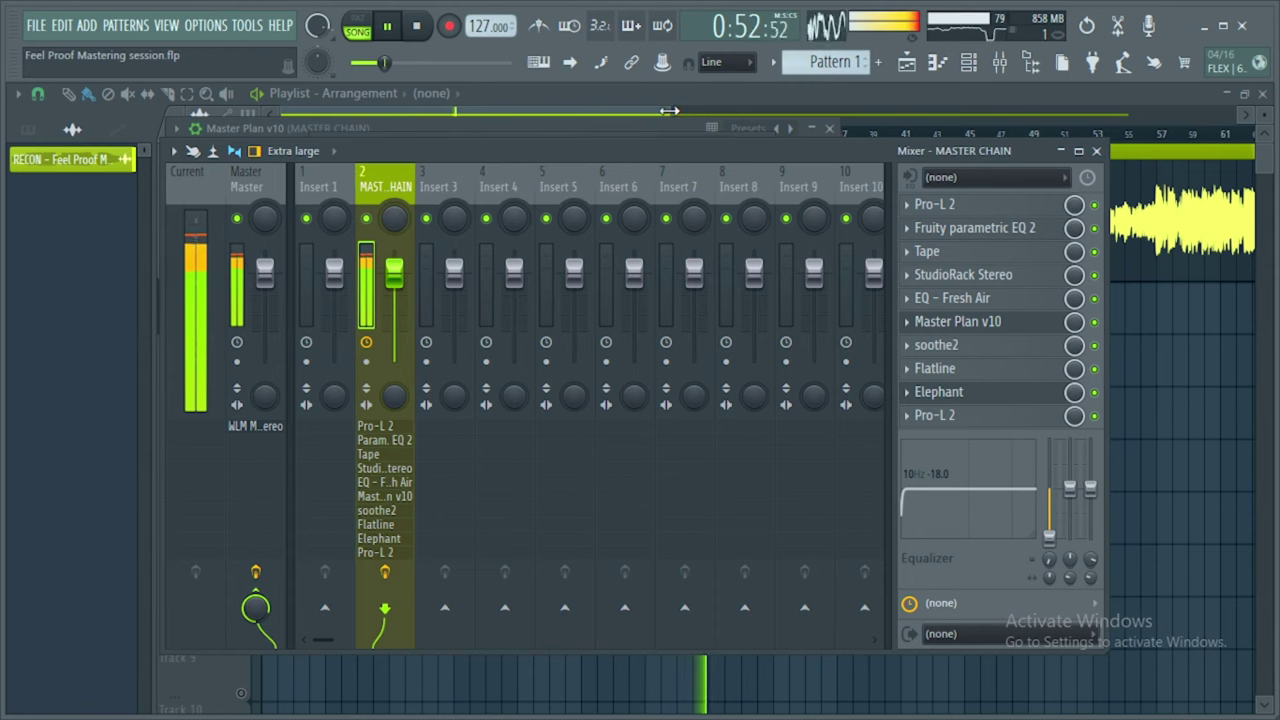
# Play the song's second drop from about bar 57, compare it with the MASTER CHAIN effects off and on, and stop playback.
pyautogui.moveTo(669, 111); pyautogui.dragTo(808, 111)
pyautogui.click(933, 136)
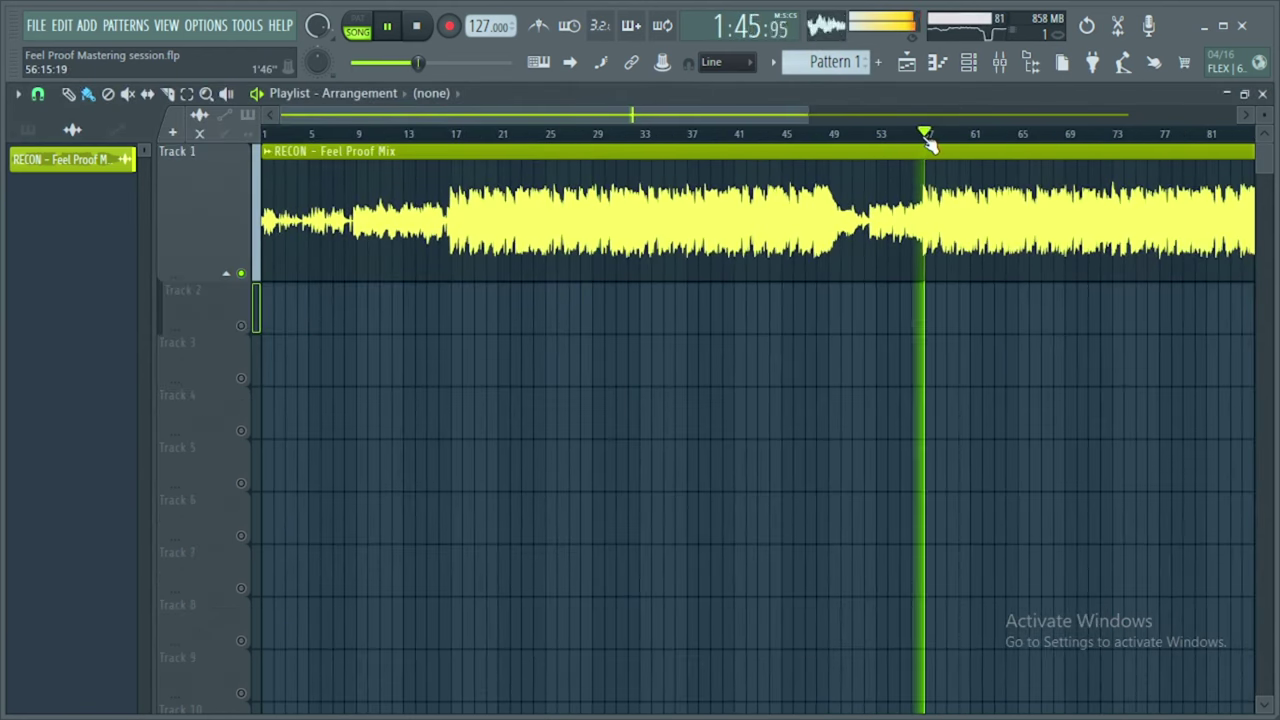
pyautogui.click(1002, 68)
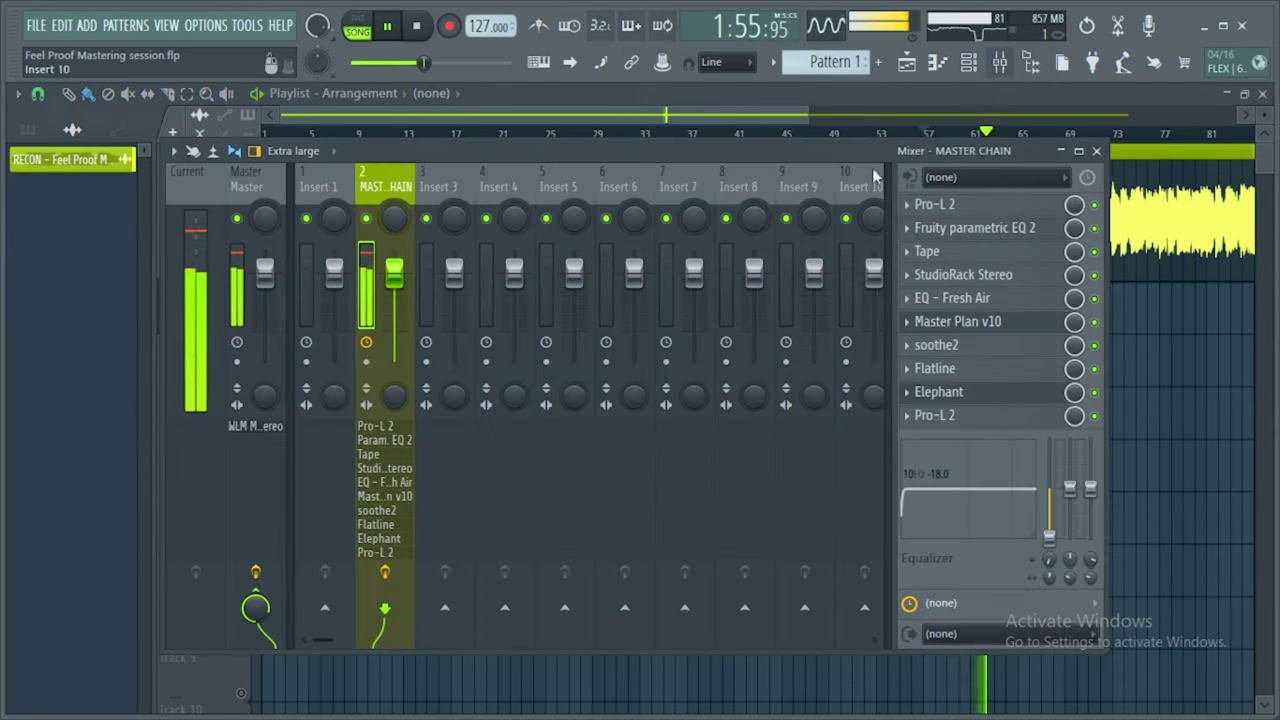
pyautogui.click(390, 575)
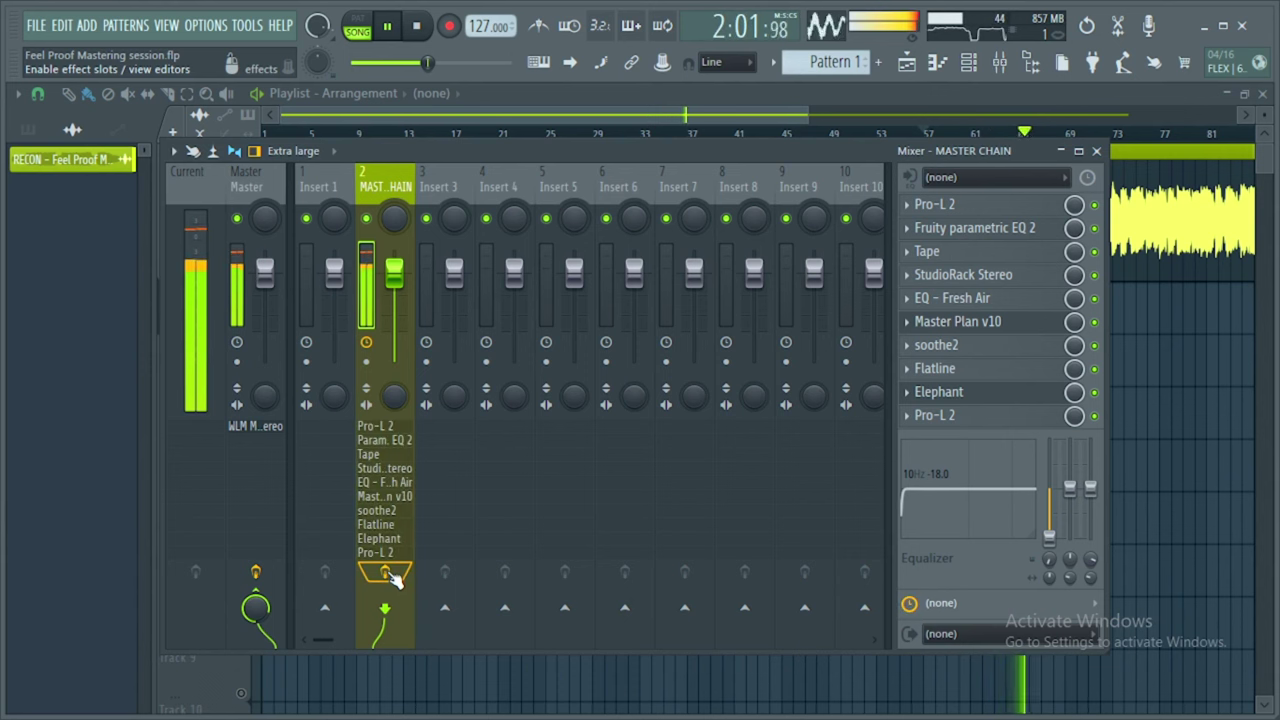
pyautogui.press('space')
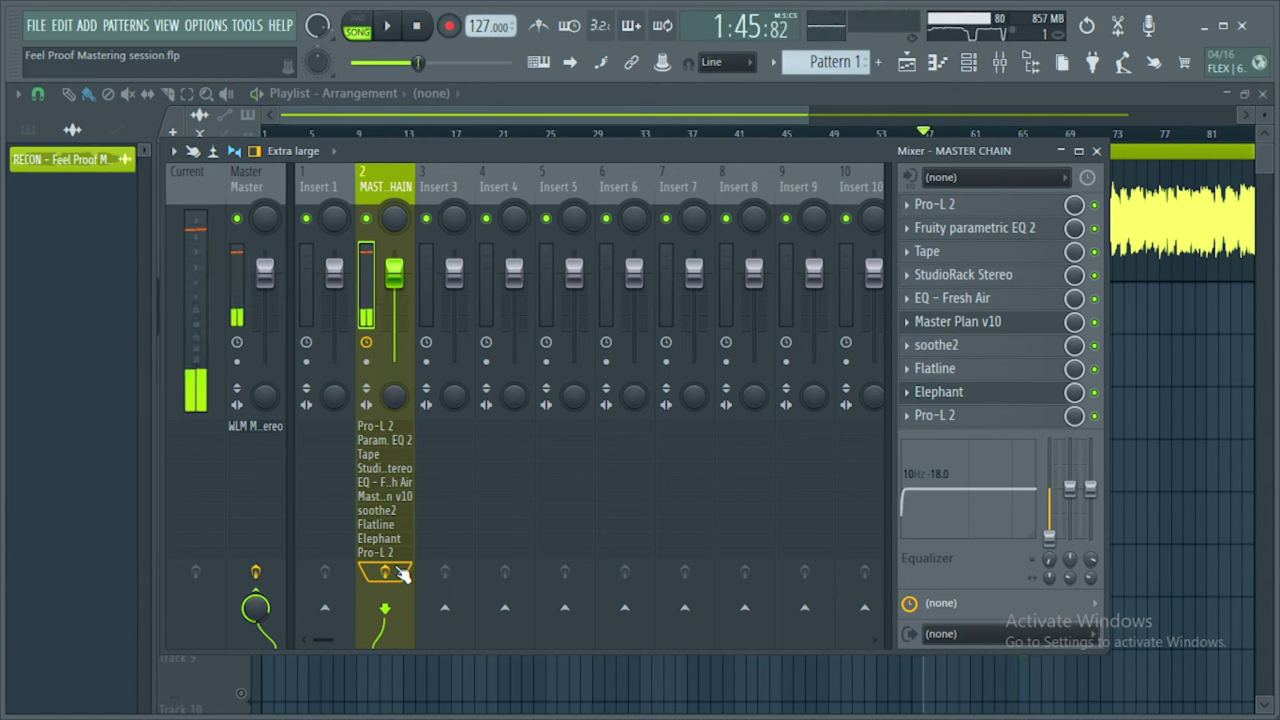